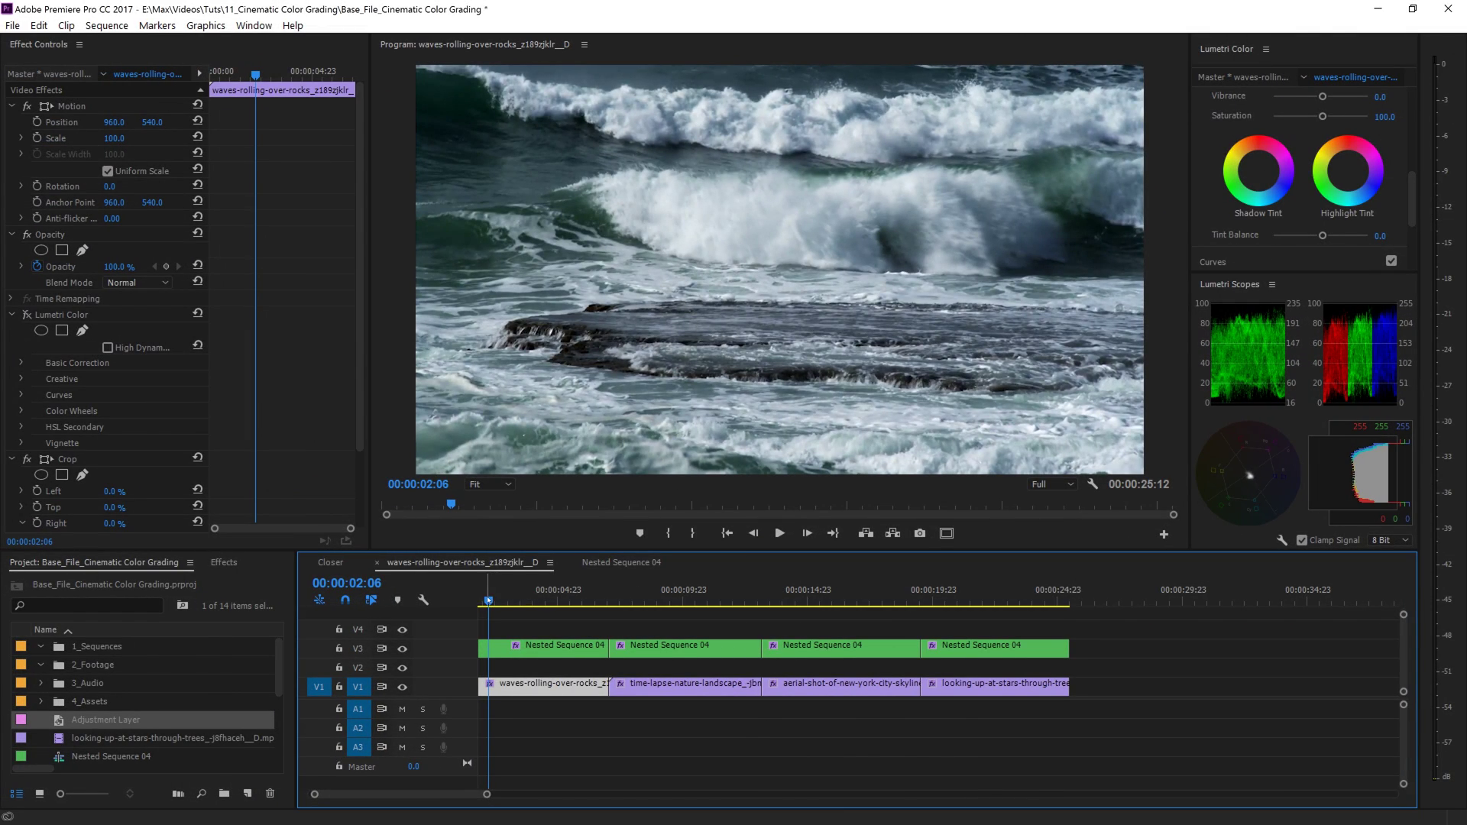
Scrub, play and step back through the opening of the letterboxed teal-graded waves clip
left_click_drag(491, 600, 519, 639)
key("space")
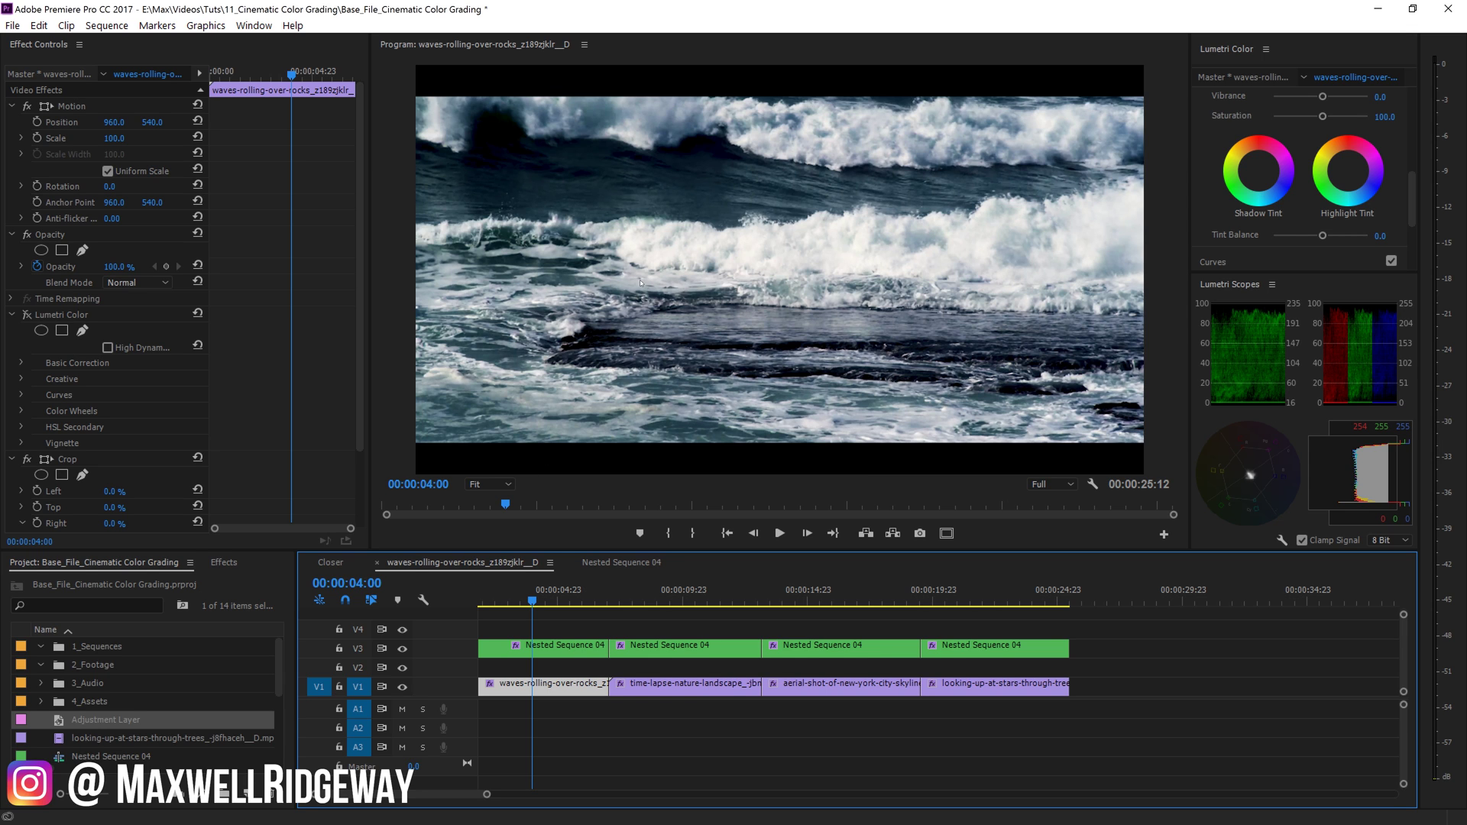
left_click_drag(575, 602, 581, 603)
key("Left")
key("Left")
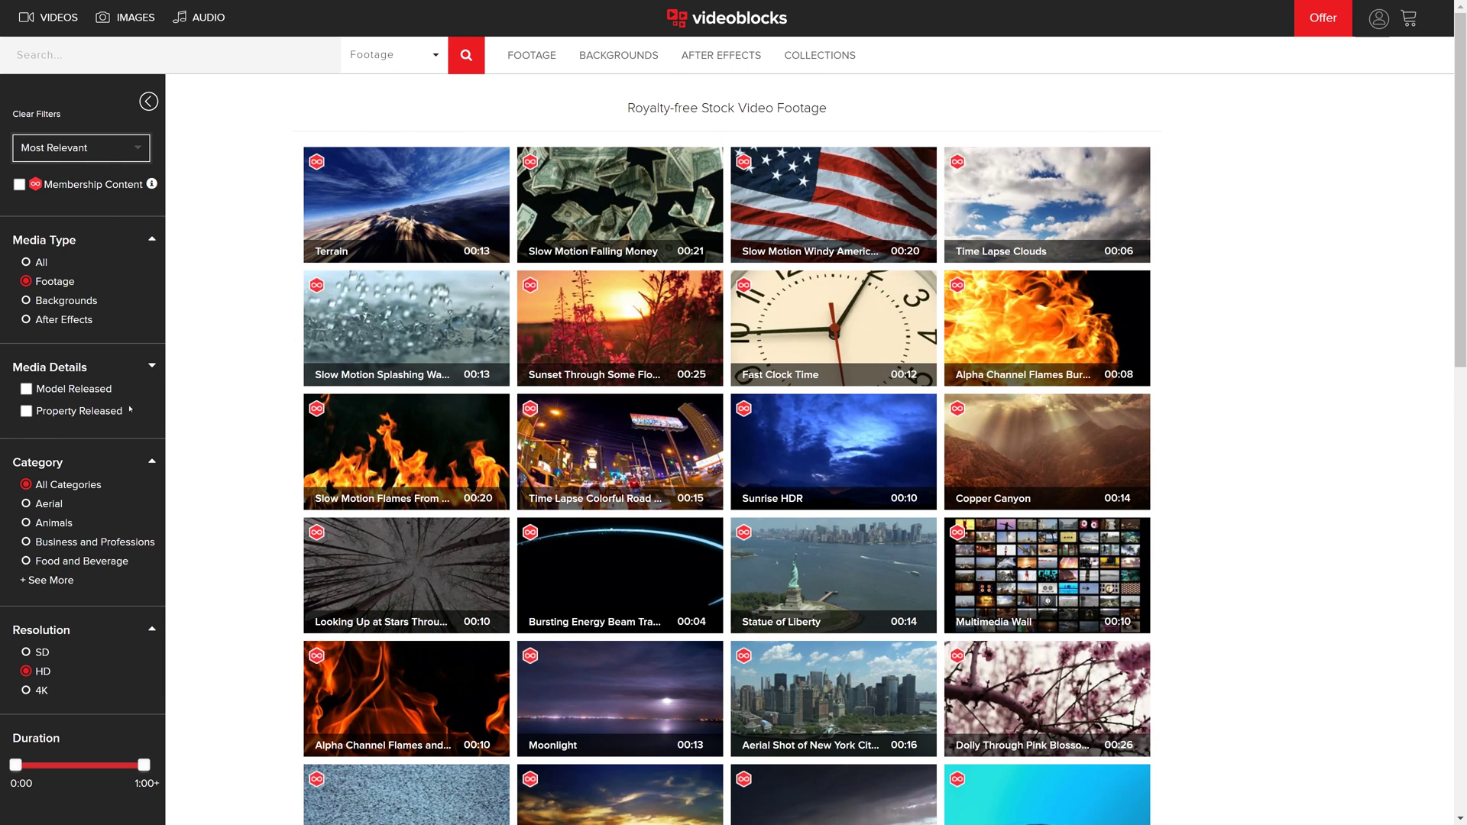
Filter VideoBlocks footage to Aerial at HD and open the Statue of Liberty Close Up 2 clip
left_click(43, 506)
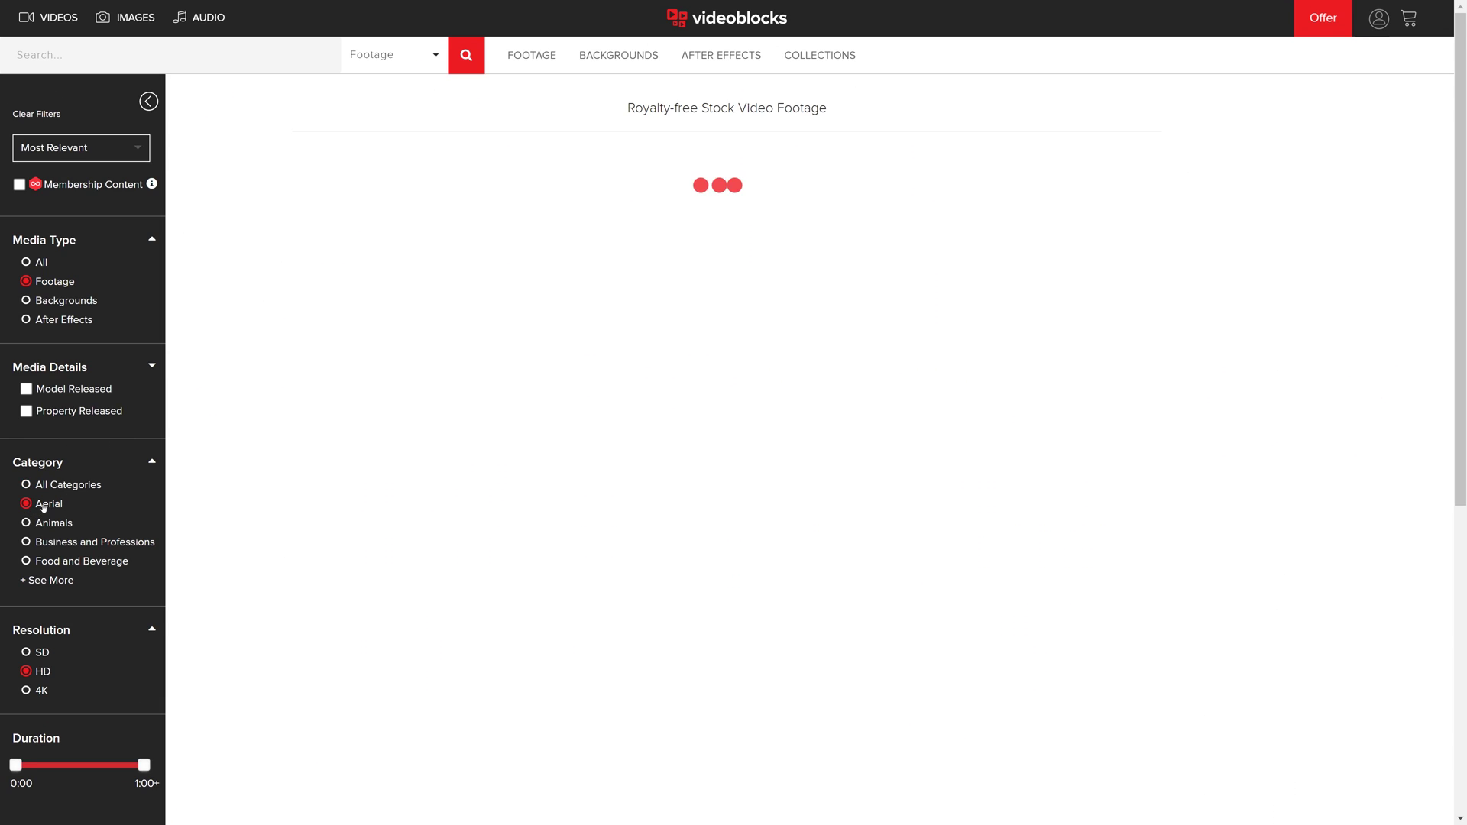
left_click(27, 692)
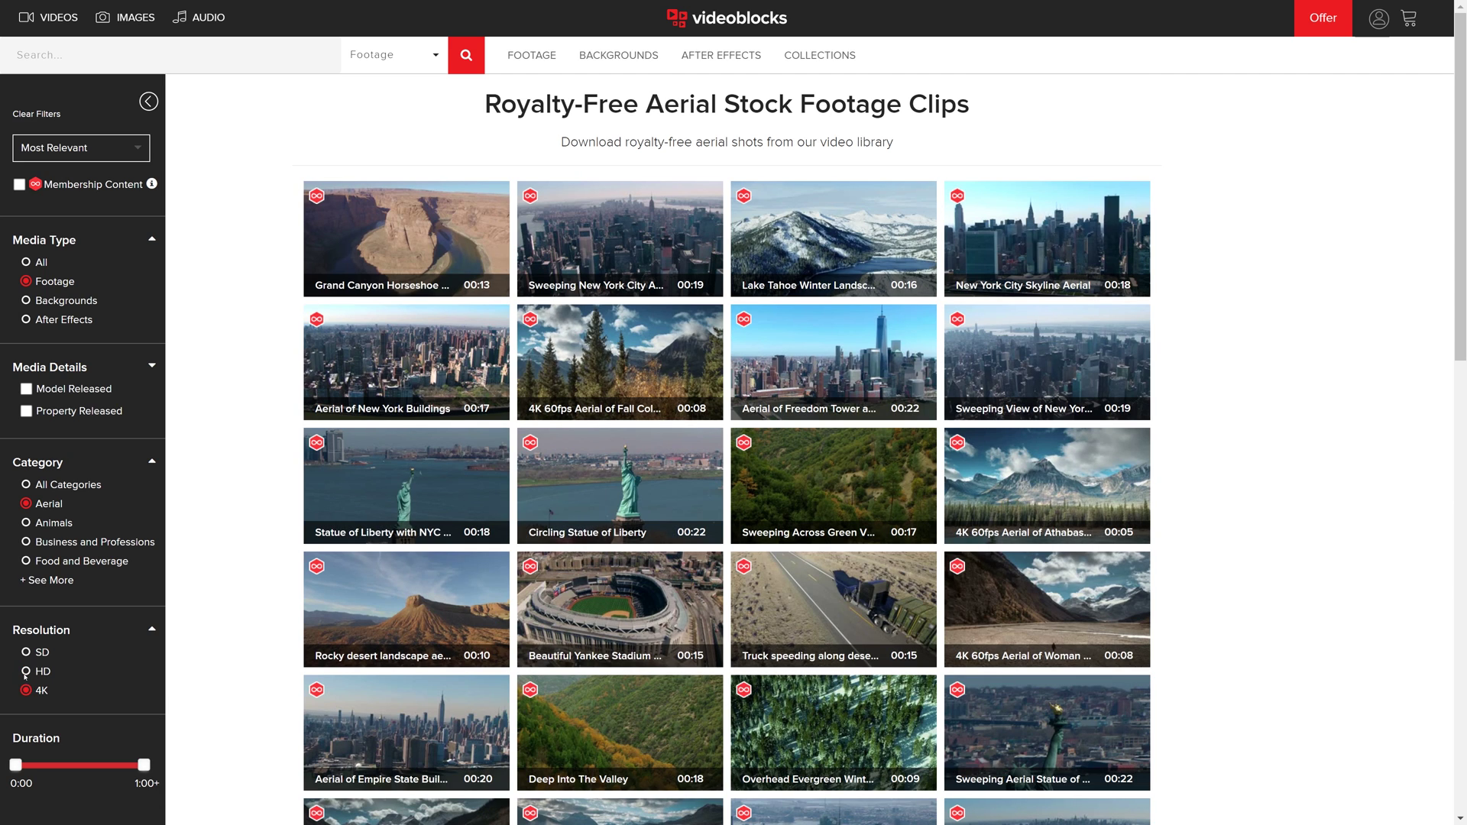
left_click(25, 672)
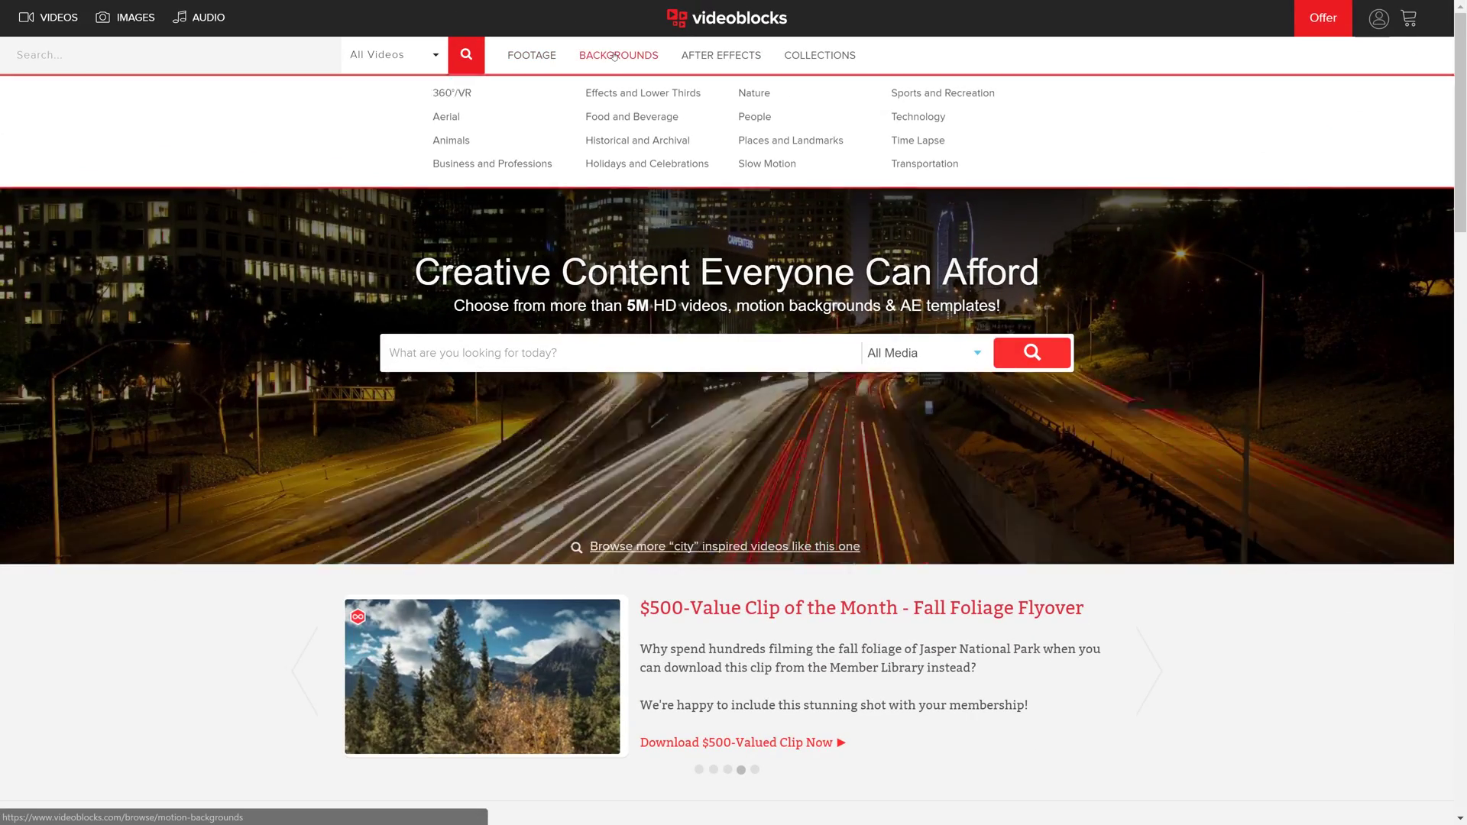
mouse_move(615, 56)
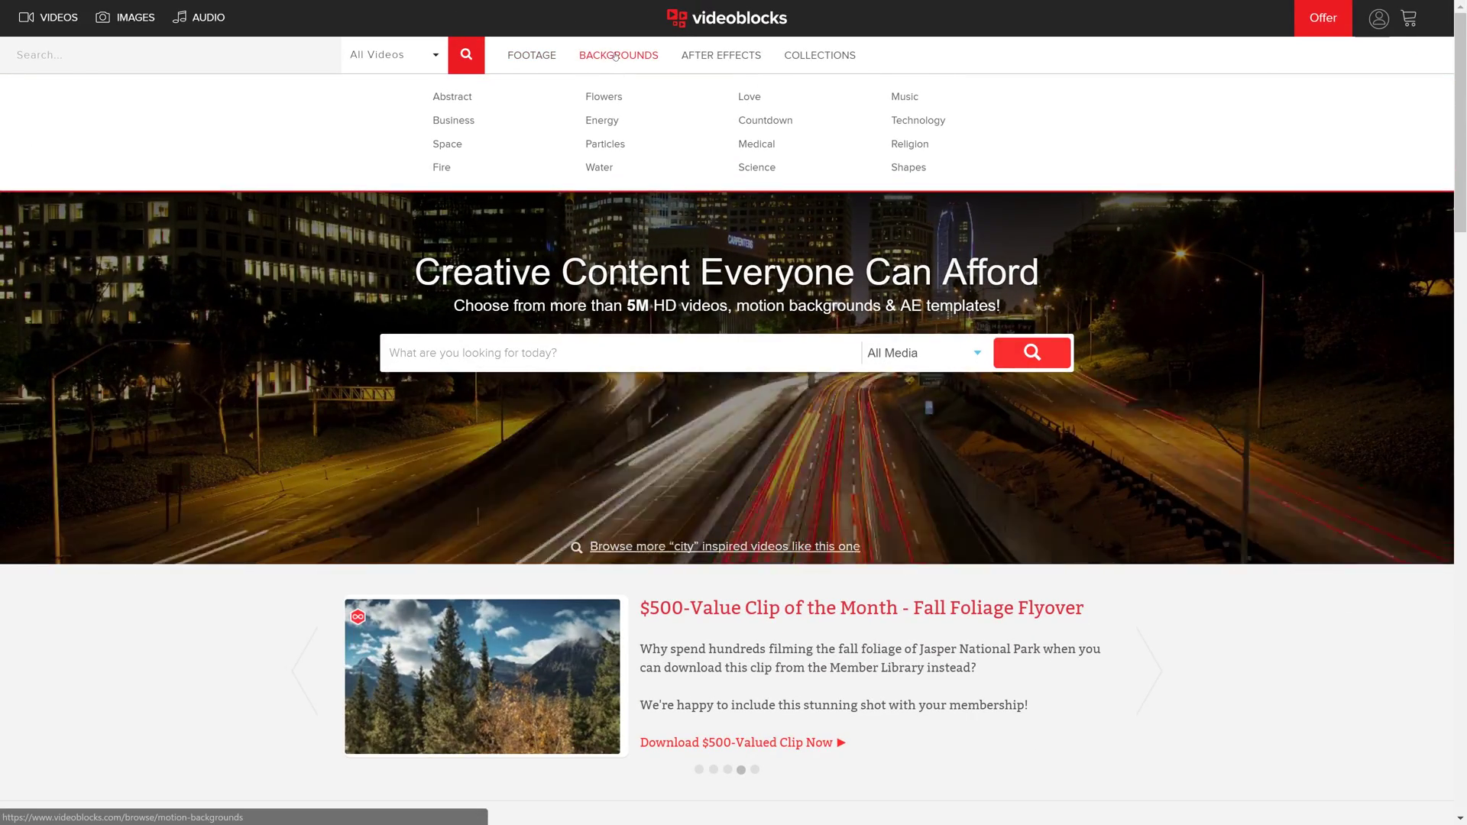
mouse_move(716, 56)
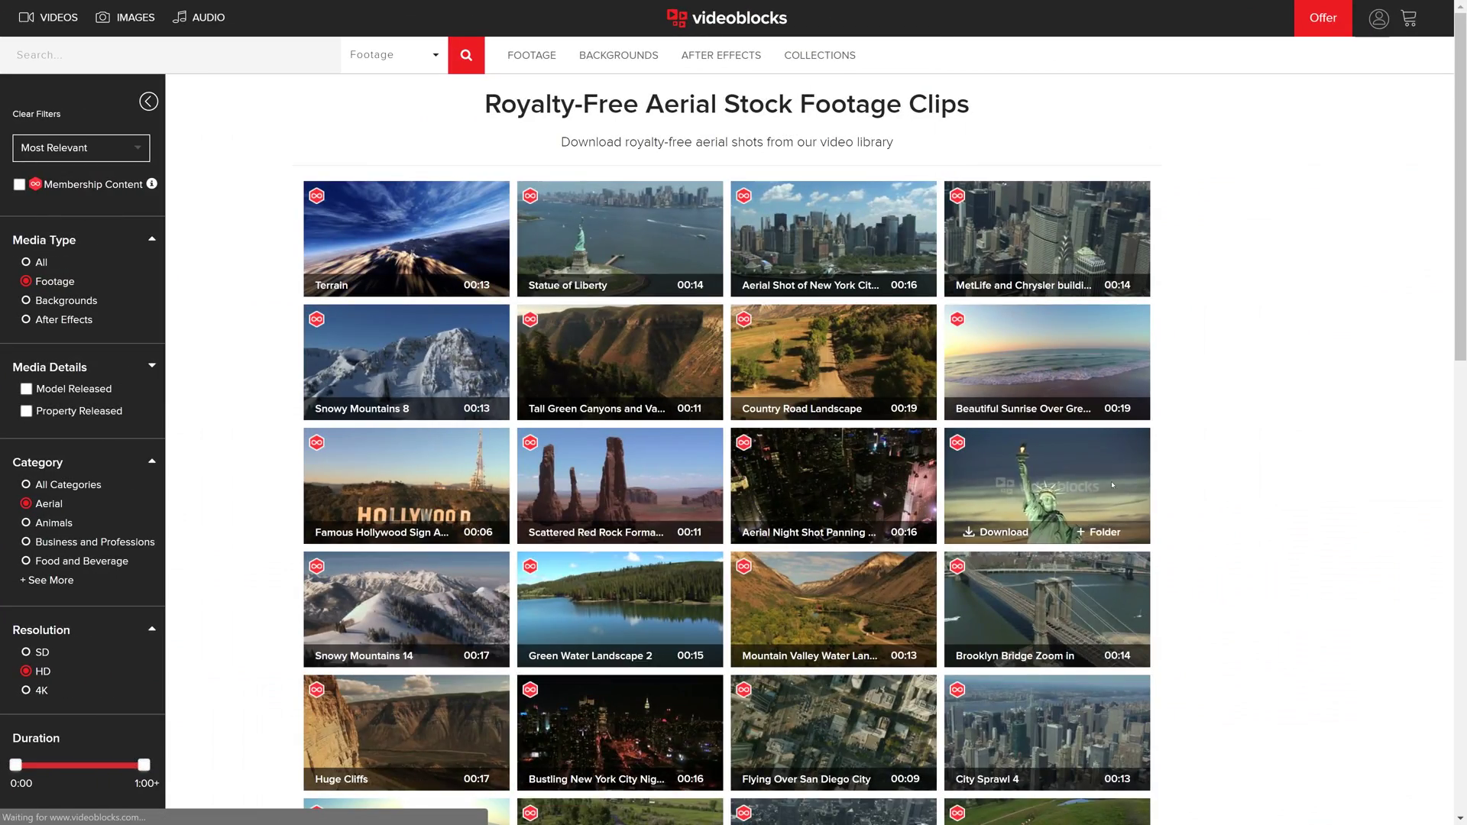
left_click(1112, 486)
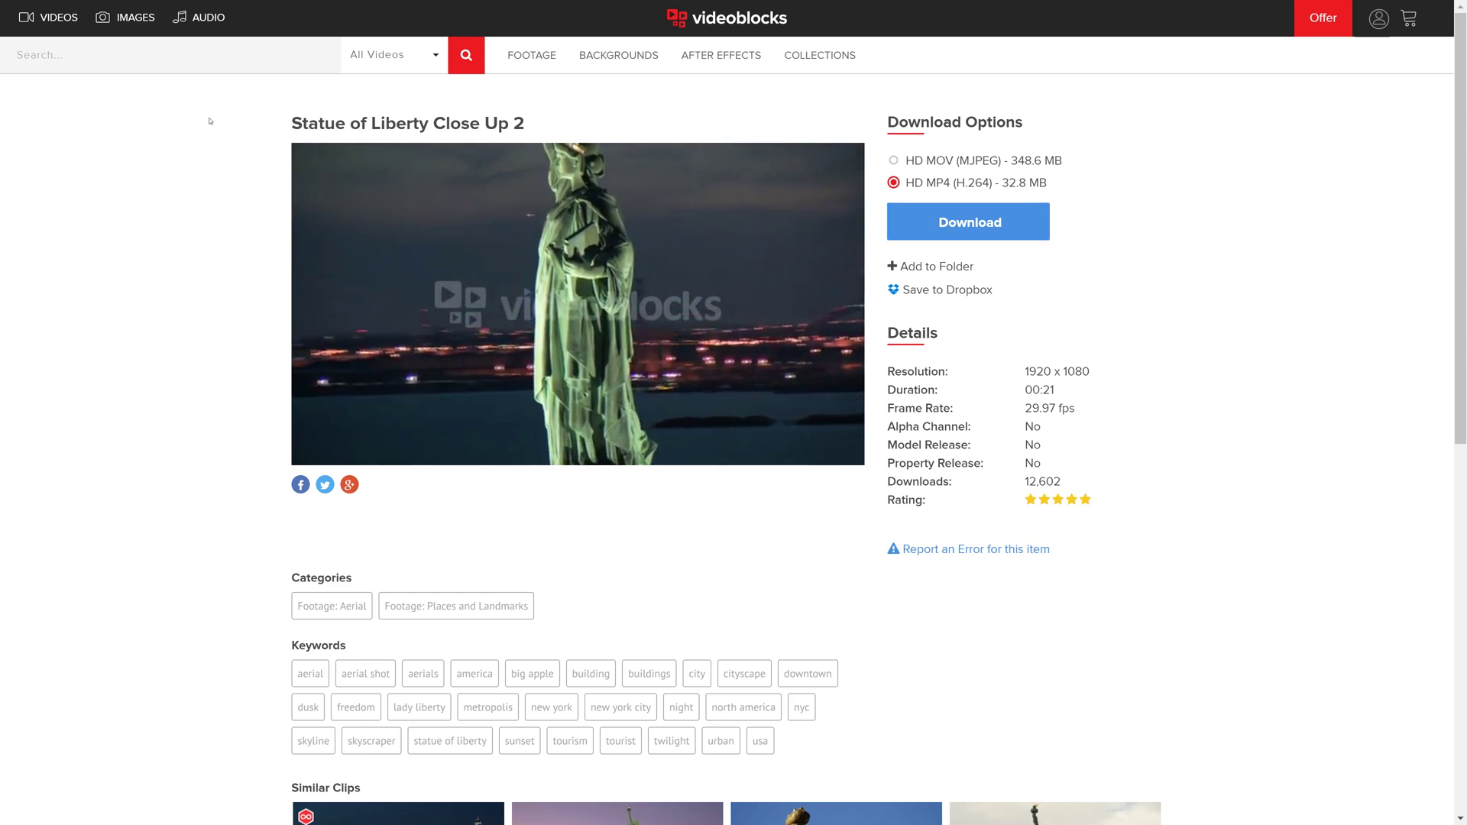
Return to the VideoBlocks homepage, scroll to the top and enter 'Sign up today'
left_click(727, 17)
type("Sign")
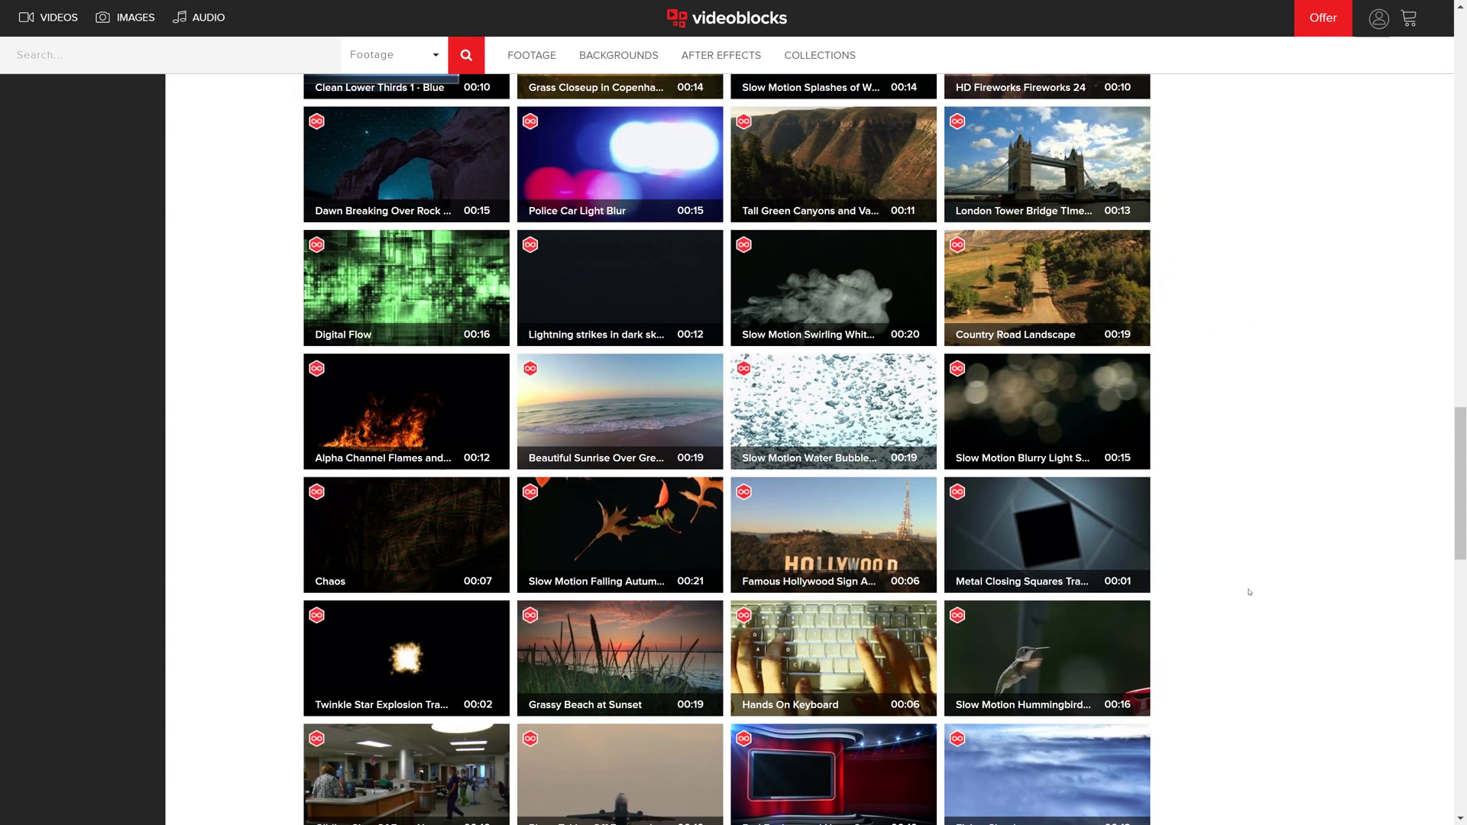
scroll(1249, 593, "up", 7)
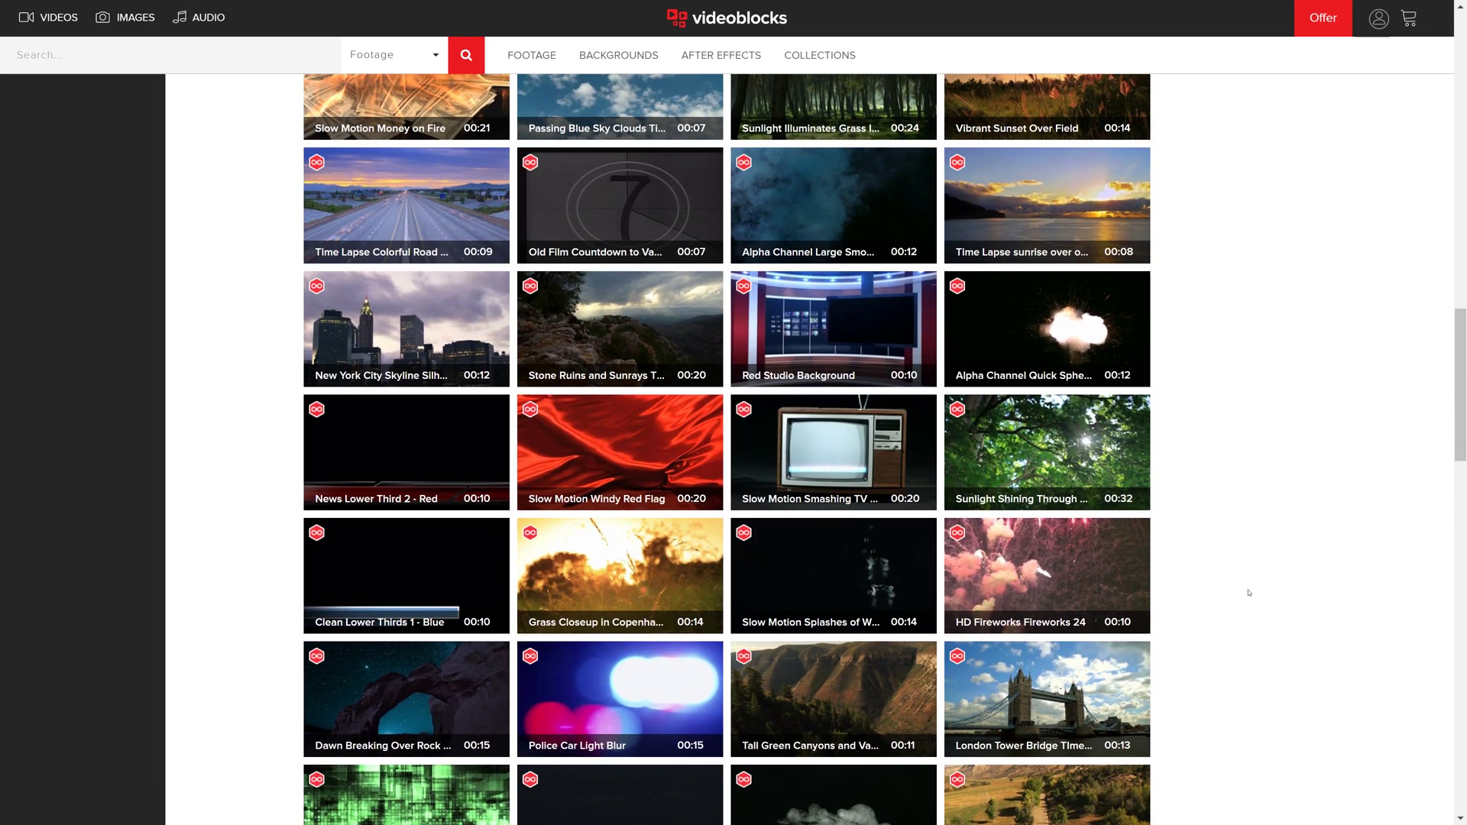
scroll(1249, 593, "up", 6)
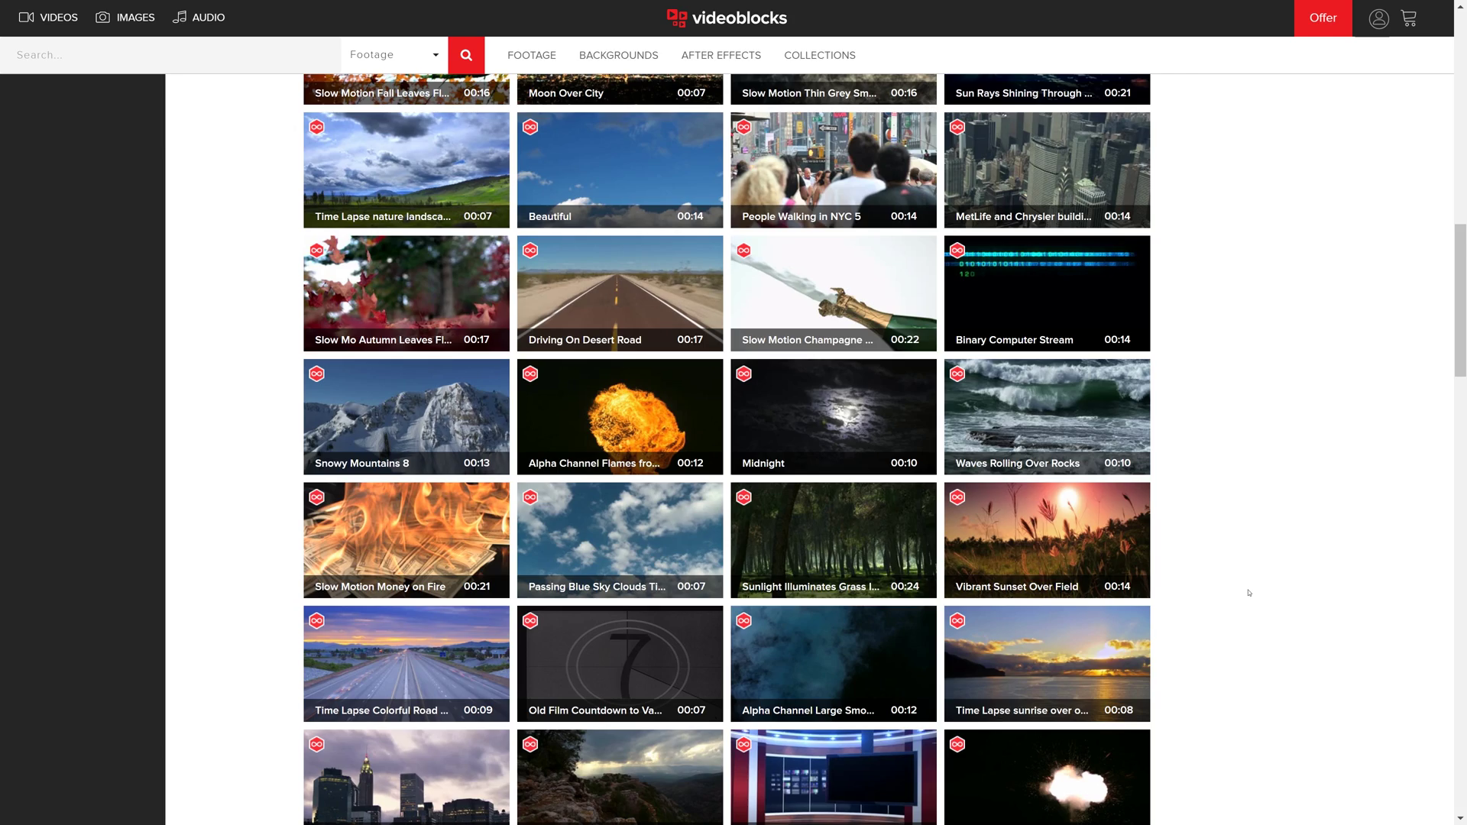
scroll(1250, 592, "up", 6)
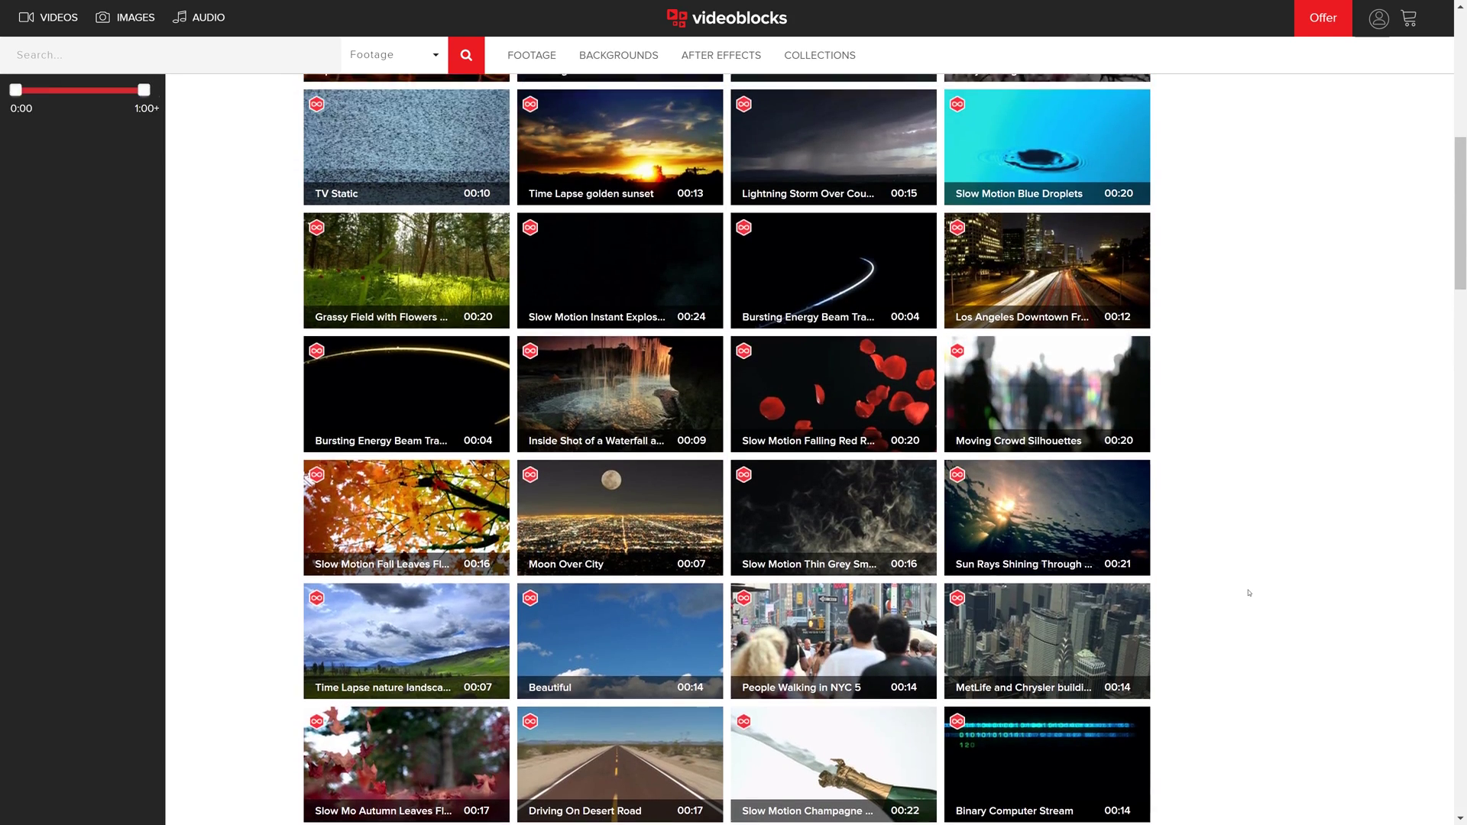
scroll(1249, 592, "up", 5)
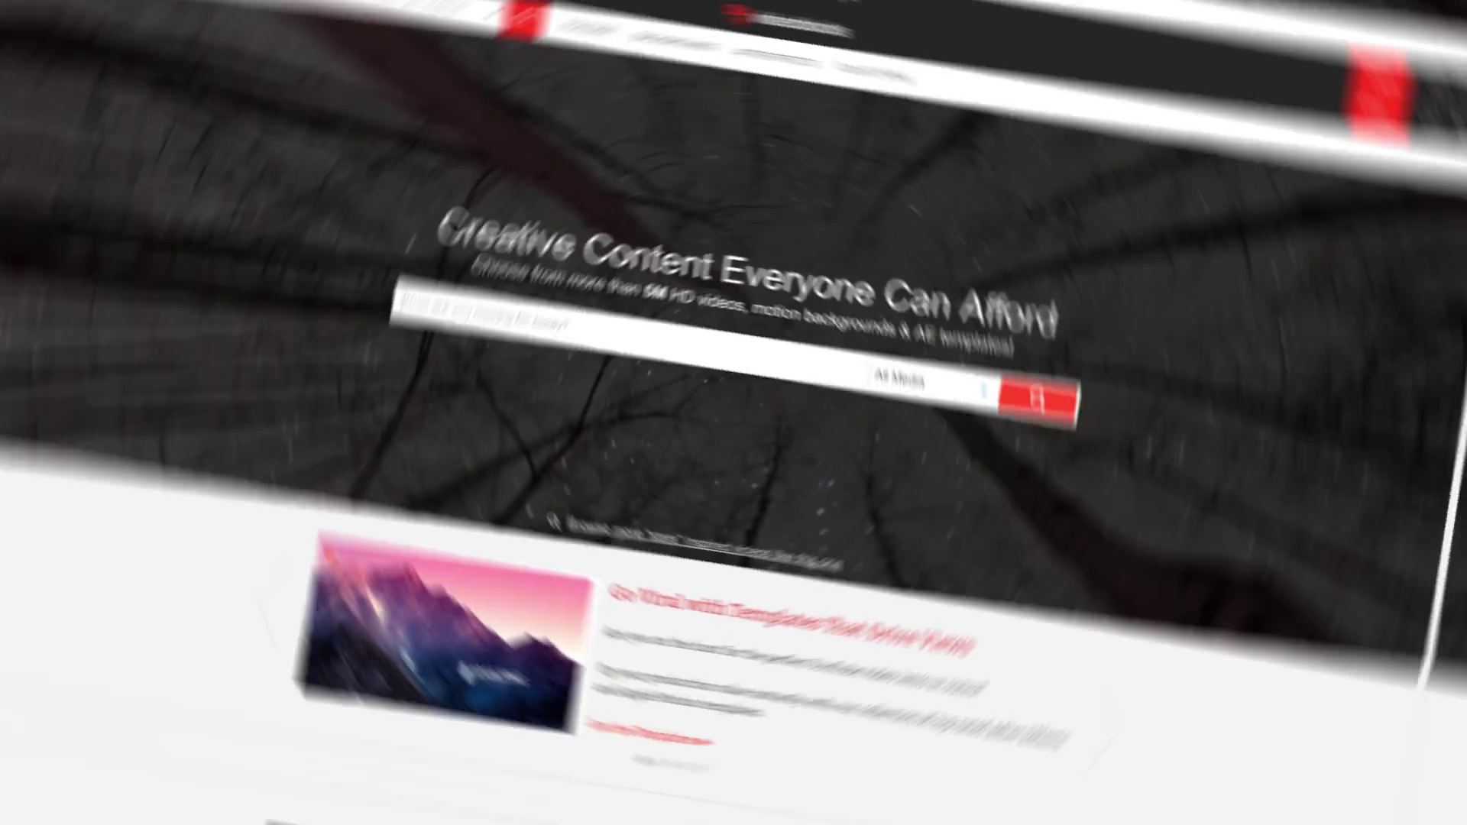
type("Sign up")
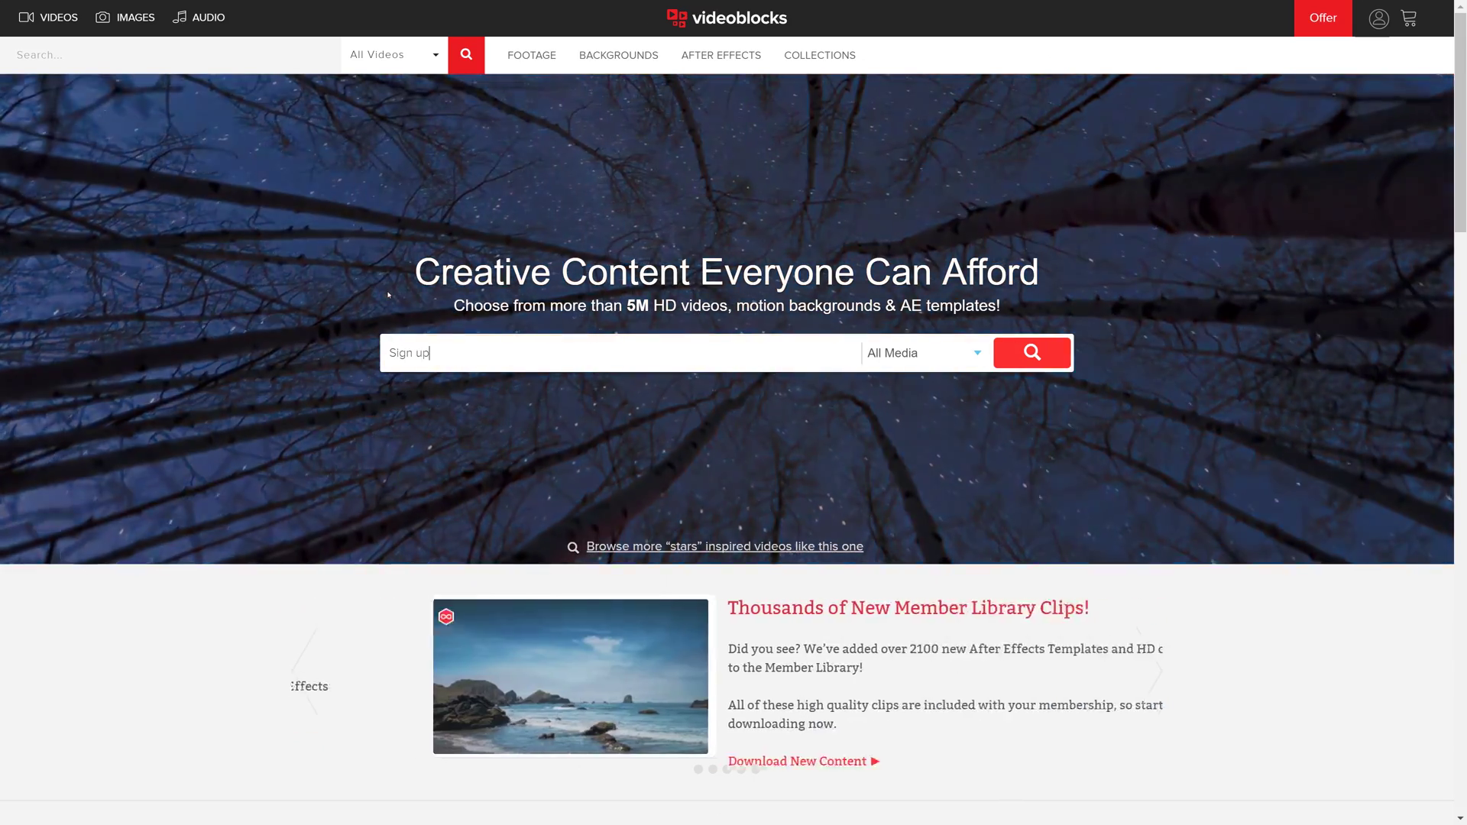
type(" today")
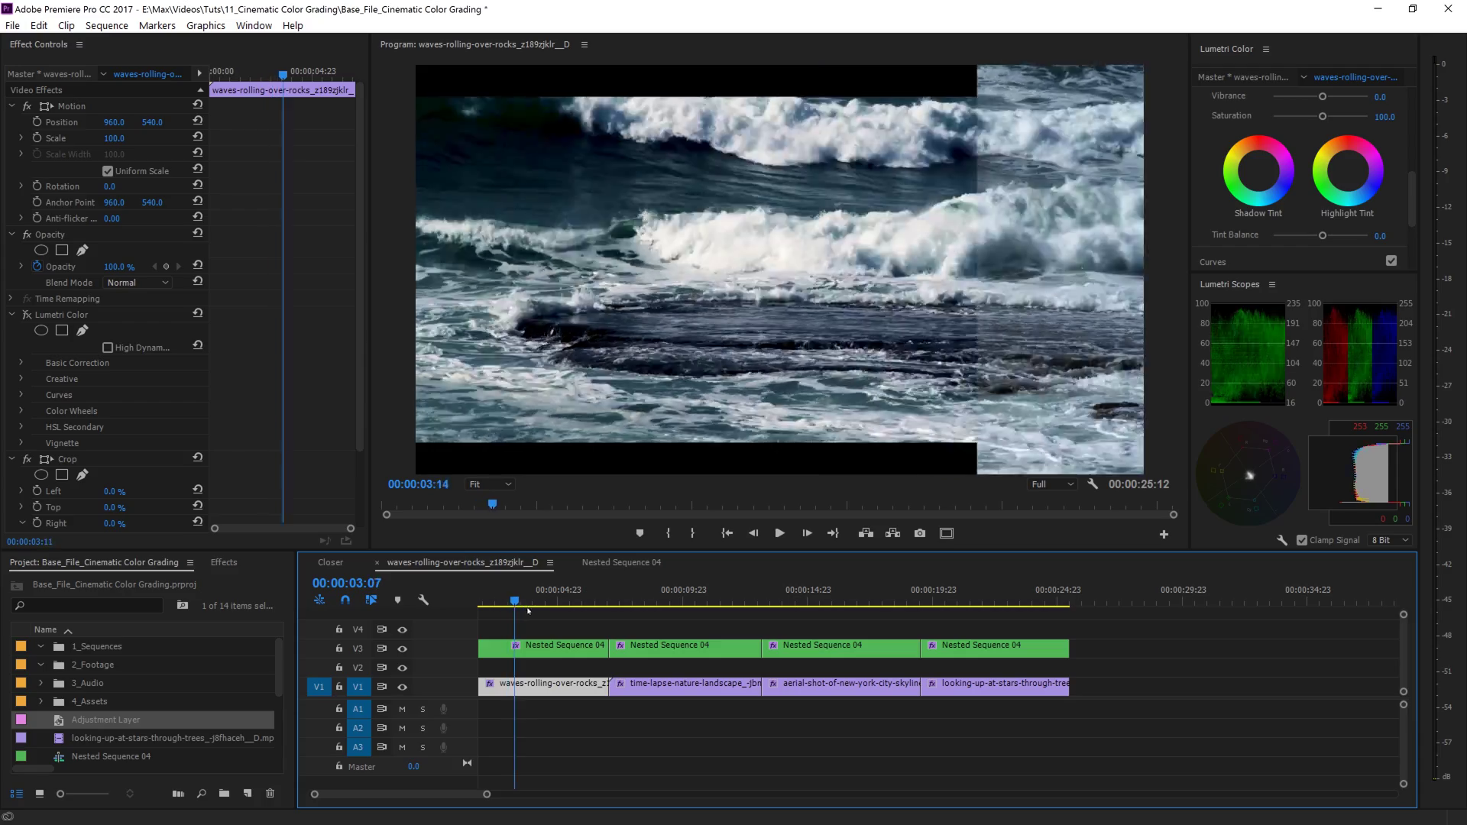
Scrub the Timeline from the waves clip into the time-lapse landscape clip to compare their grades
left_click_drag(527, 608, 740, 606)
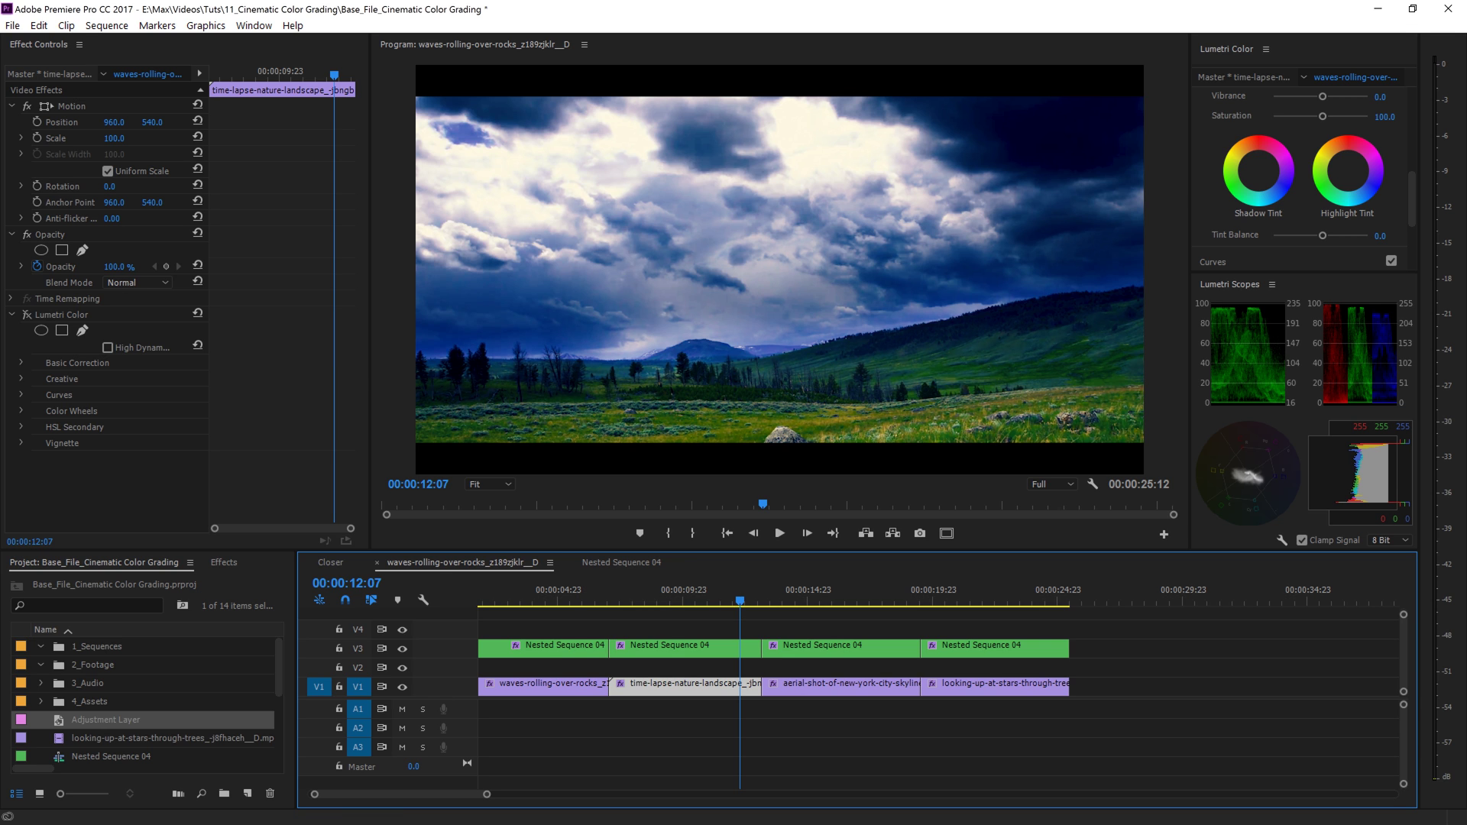
left_click_drag(509, 607, 677, 605)
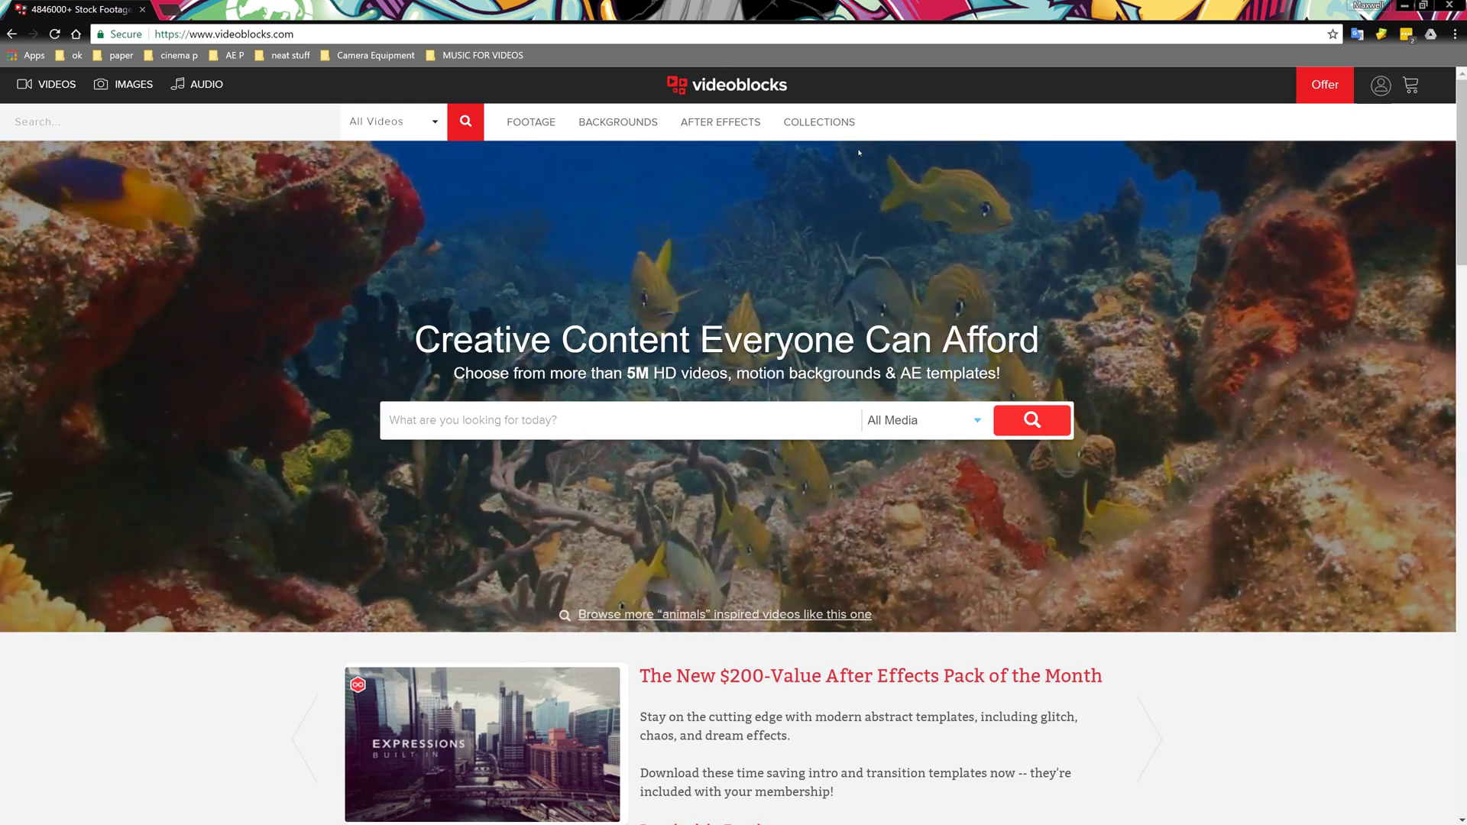
From Aerial footage, download the New York City skyline clip as HDMP4 (H.264) and save it
mouse_move(531, 122)
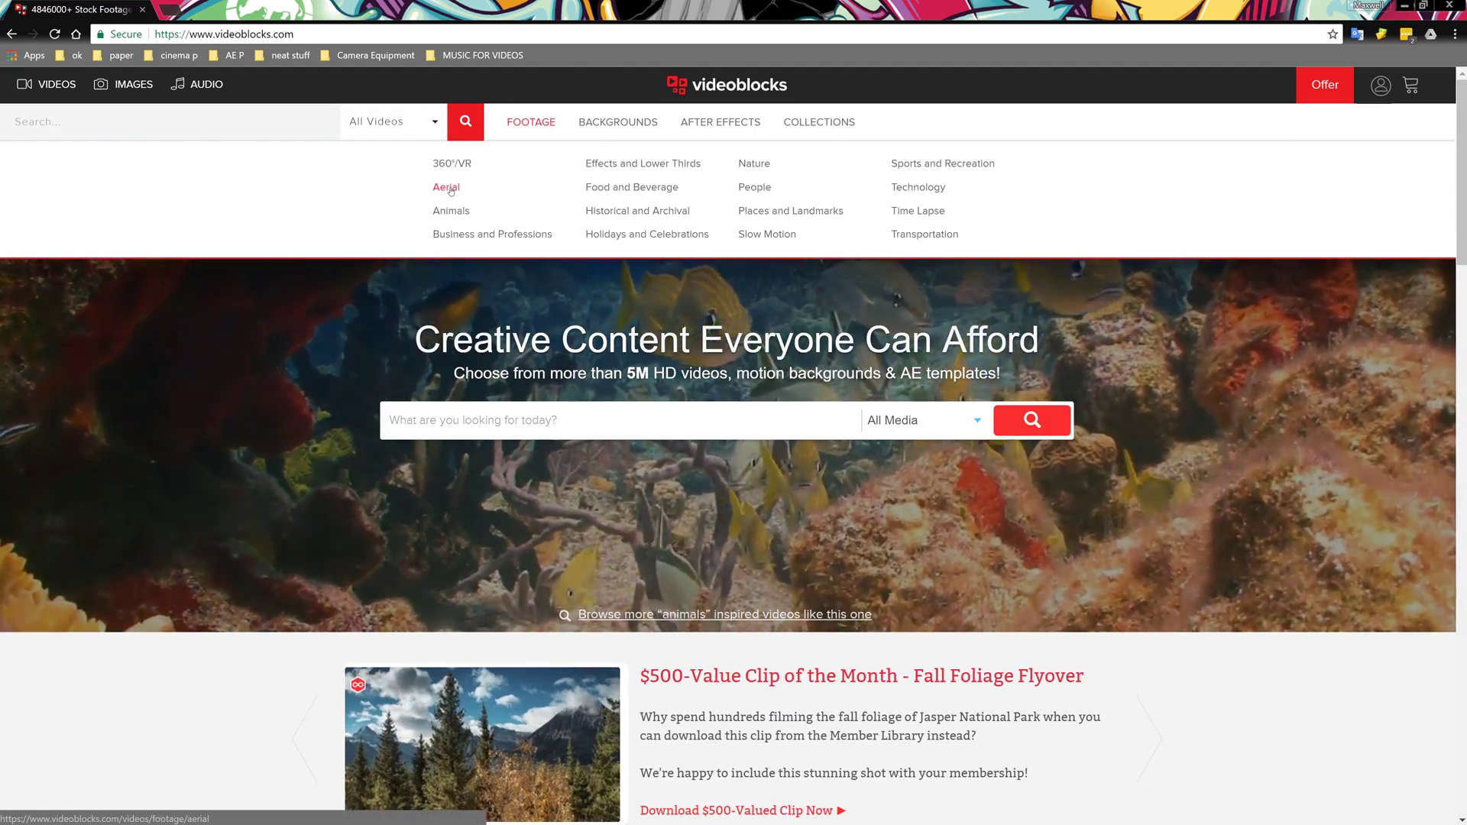
left_click(444, 187)
scroll(1341, 309, "up", 2)
scroll(1292, 412, "down", 5)
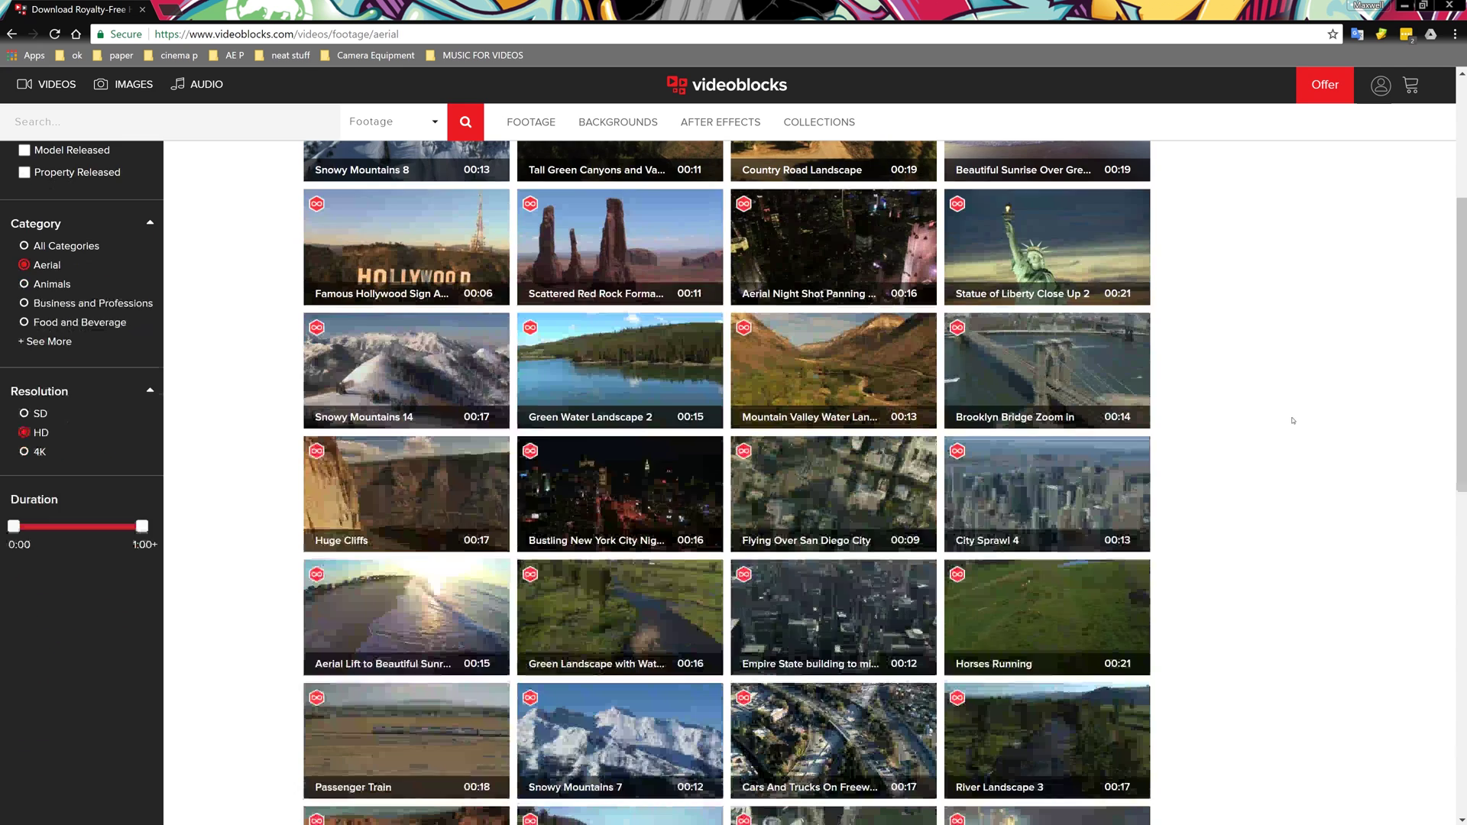
scroll(1270, 284, "up", 5)
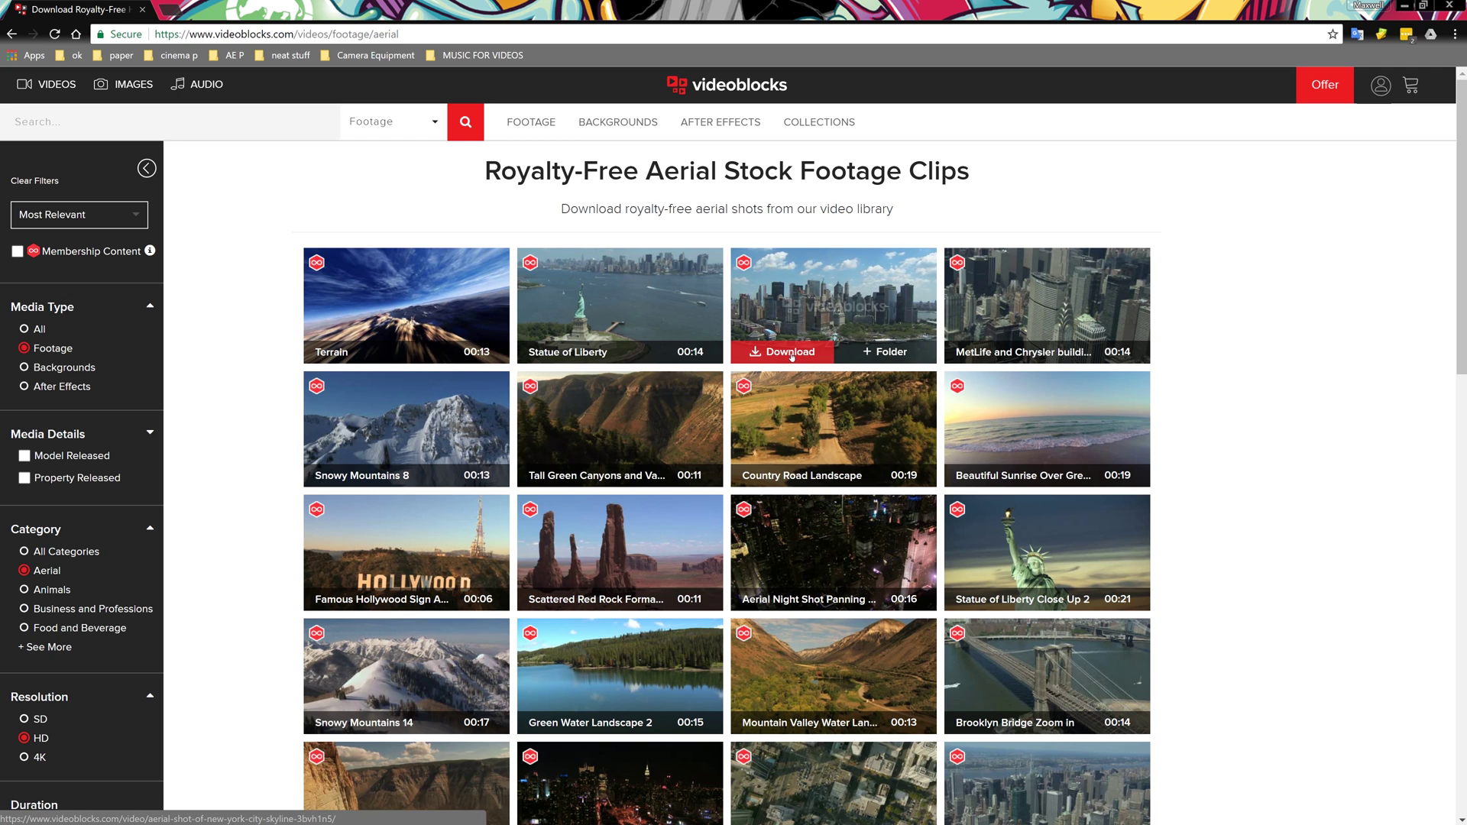
left_click(790, 353)
left_click(781, 309)
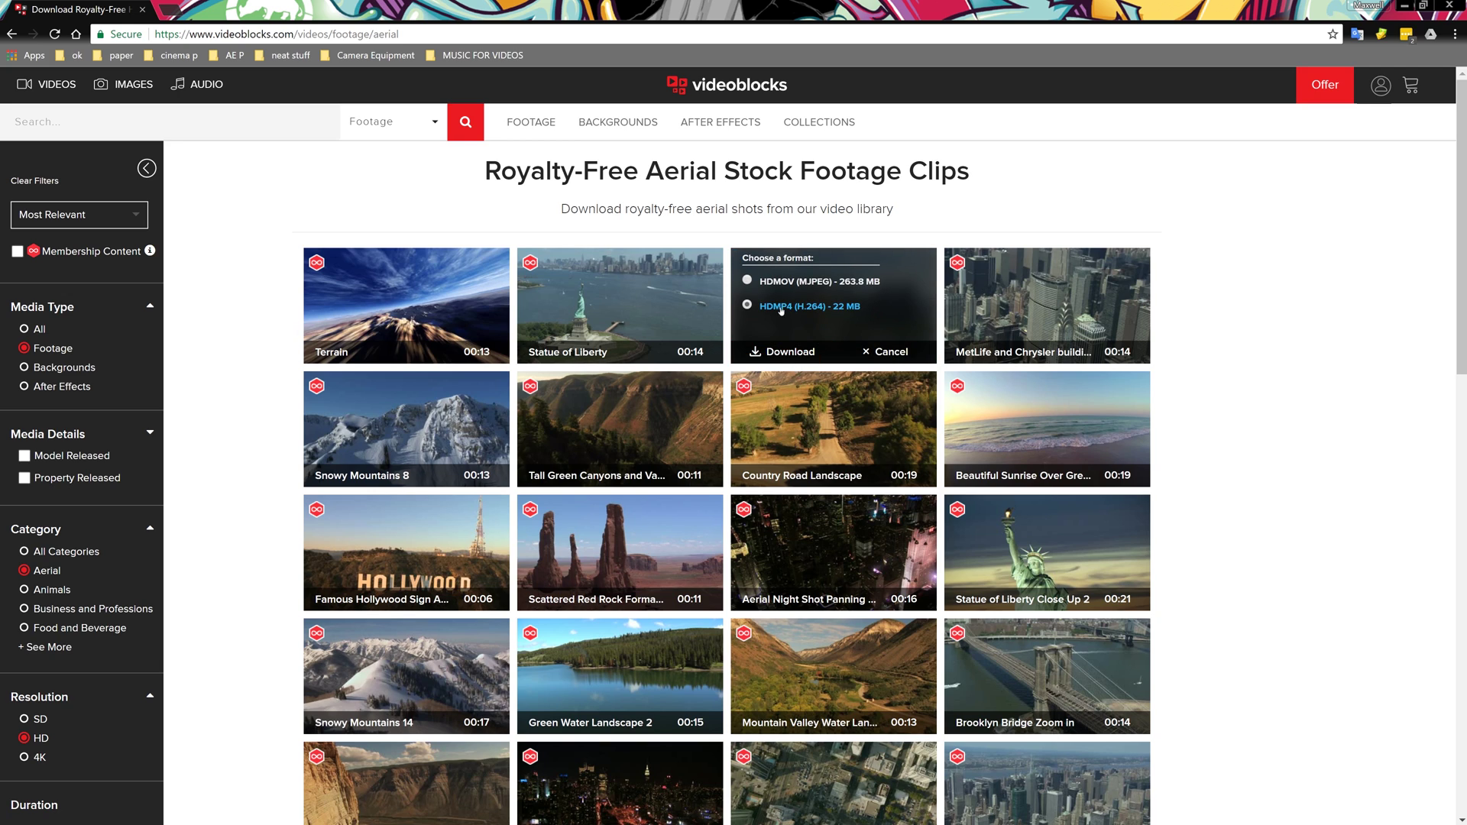
left_click(787, 351)
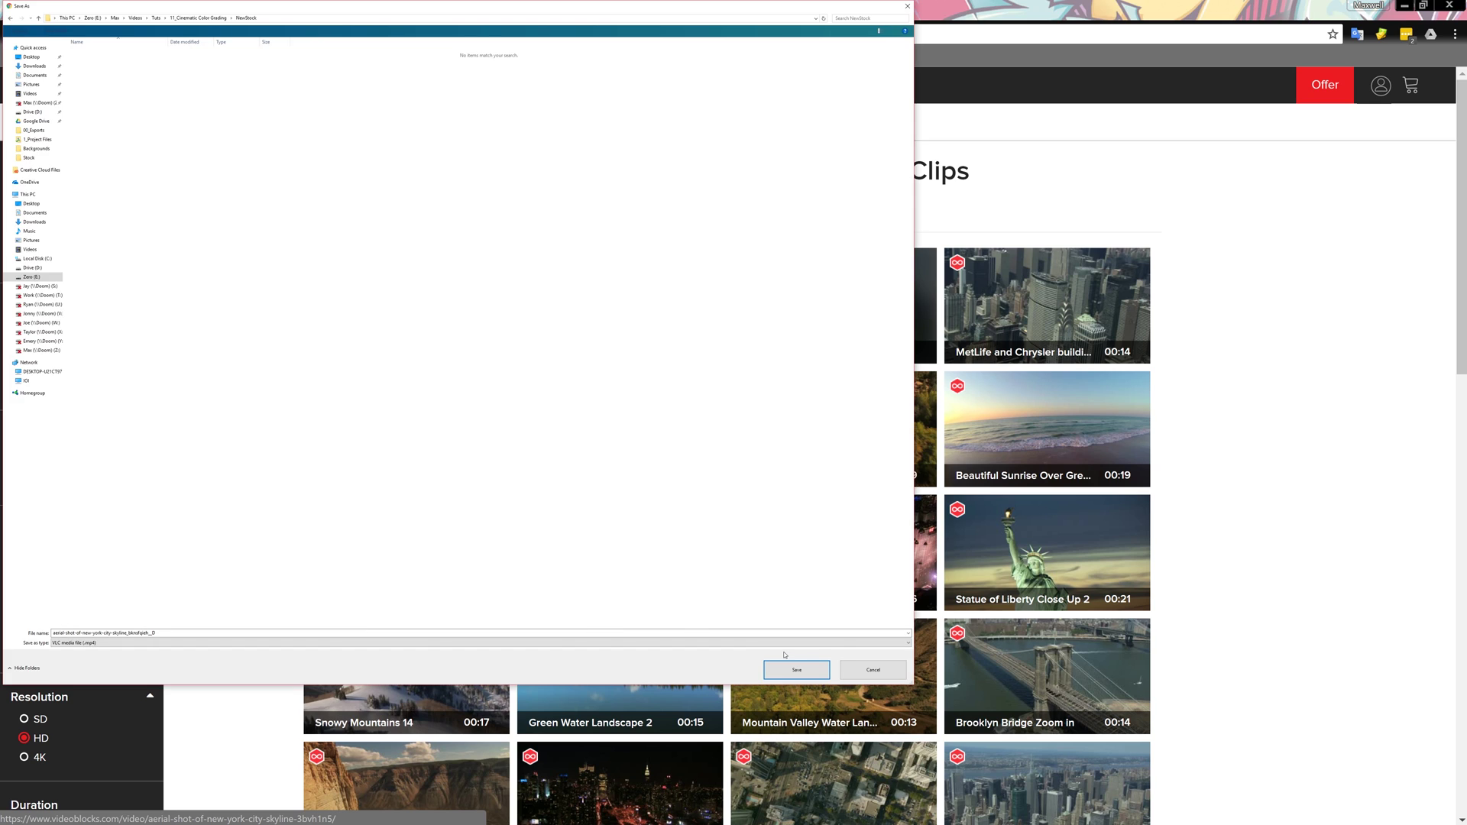
left_click(797, 670)
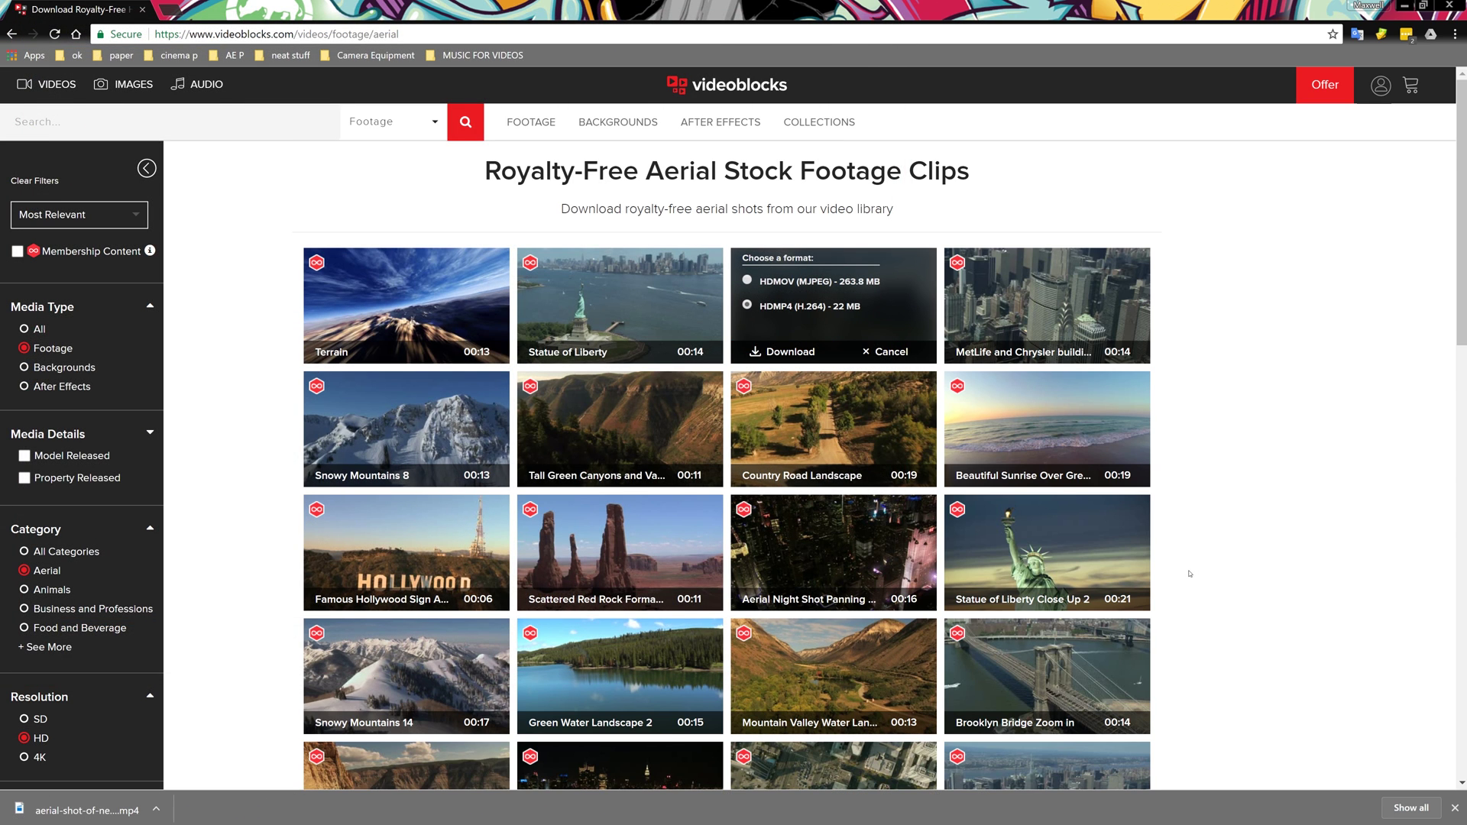
scroll(1190, 573, "down", 5)
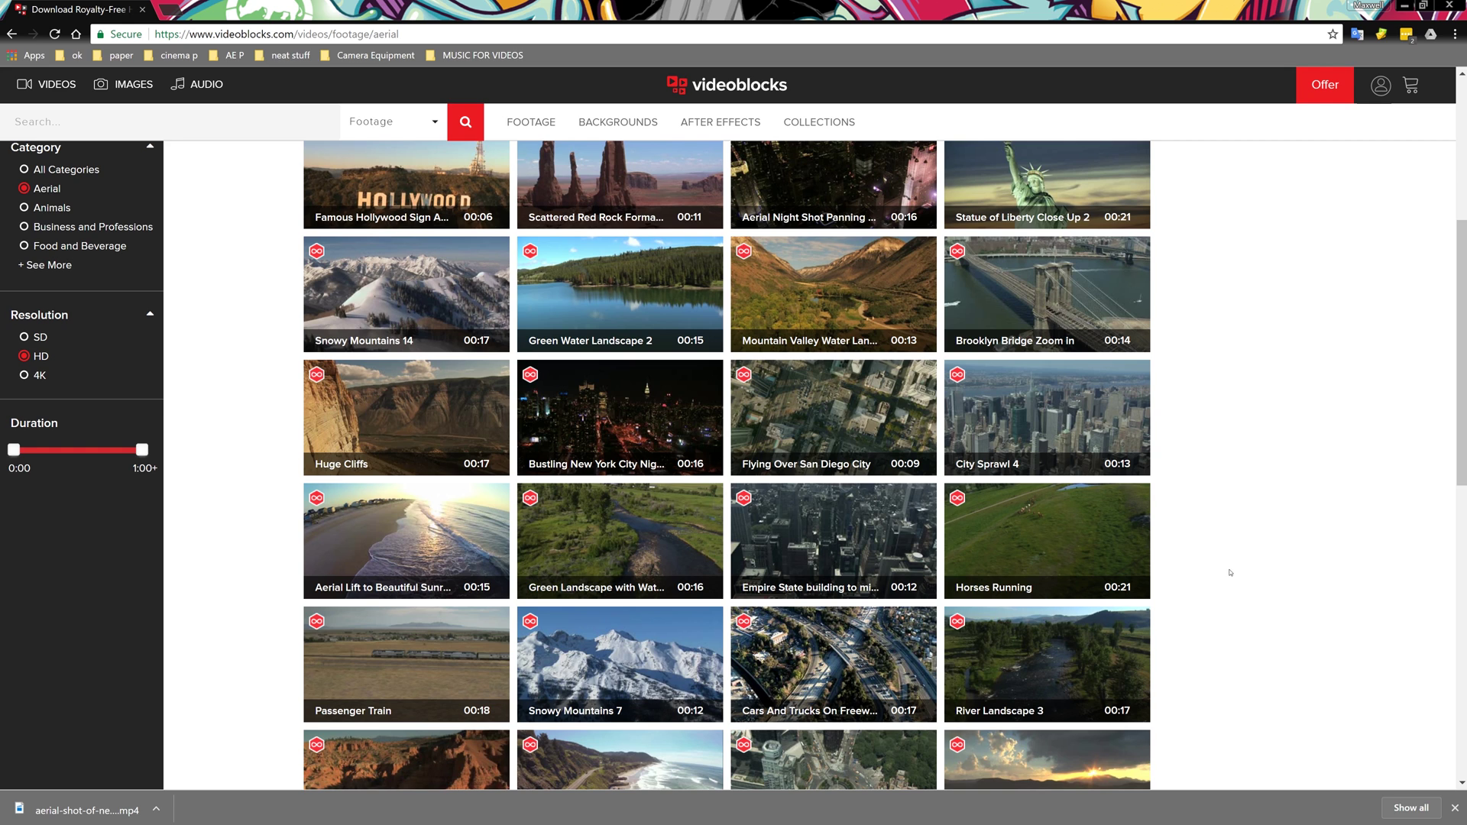
scroll(1231, 573, "up", 5)
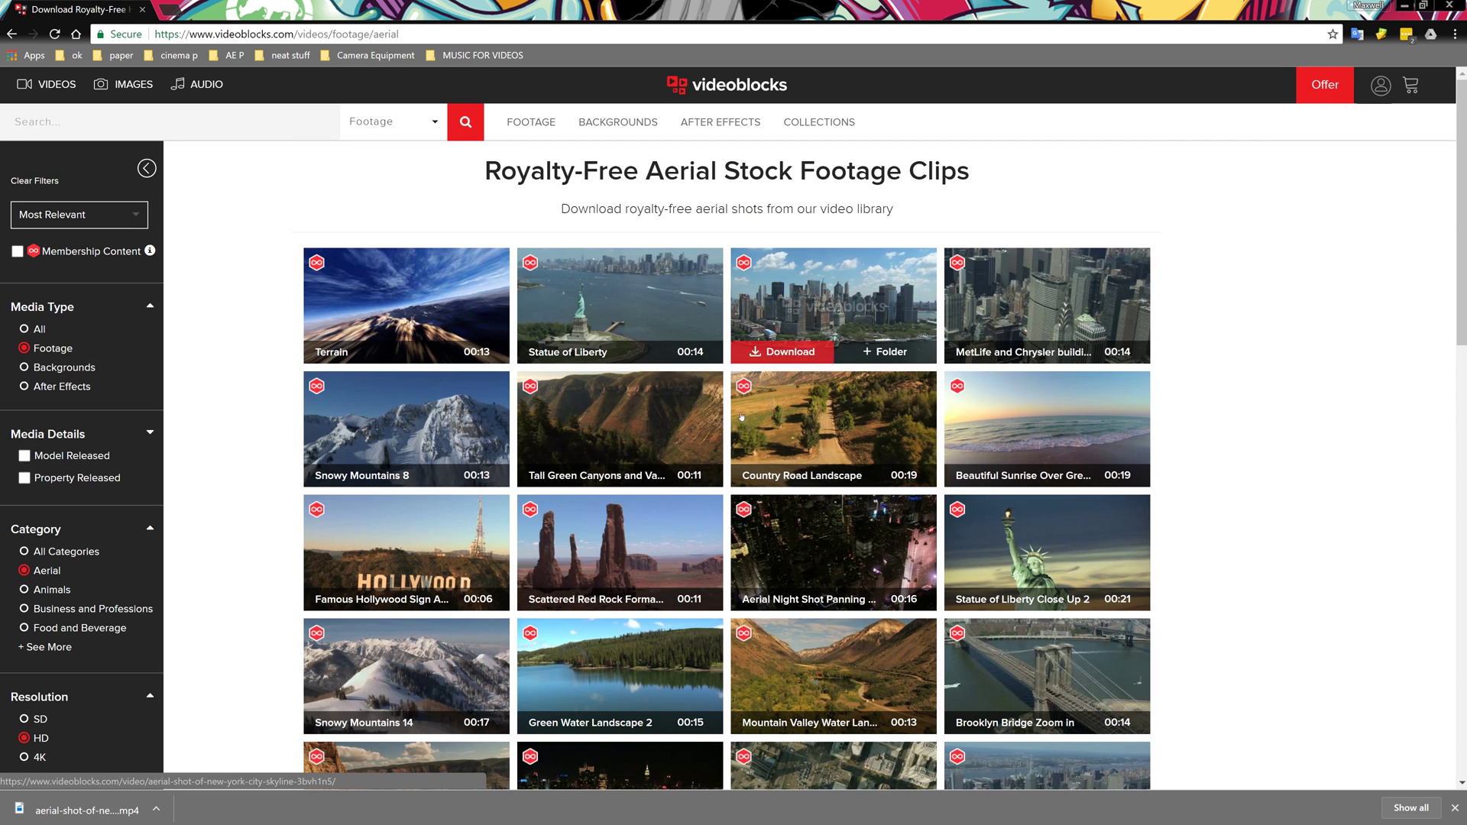
Show footage from all categories and save the stars-through-trees clip
left_click(41, 553)
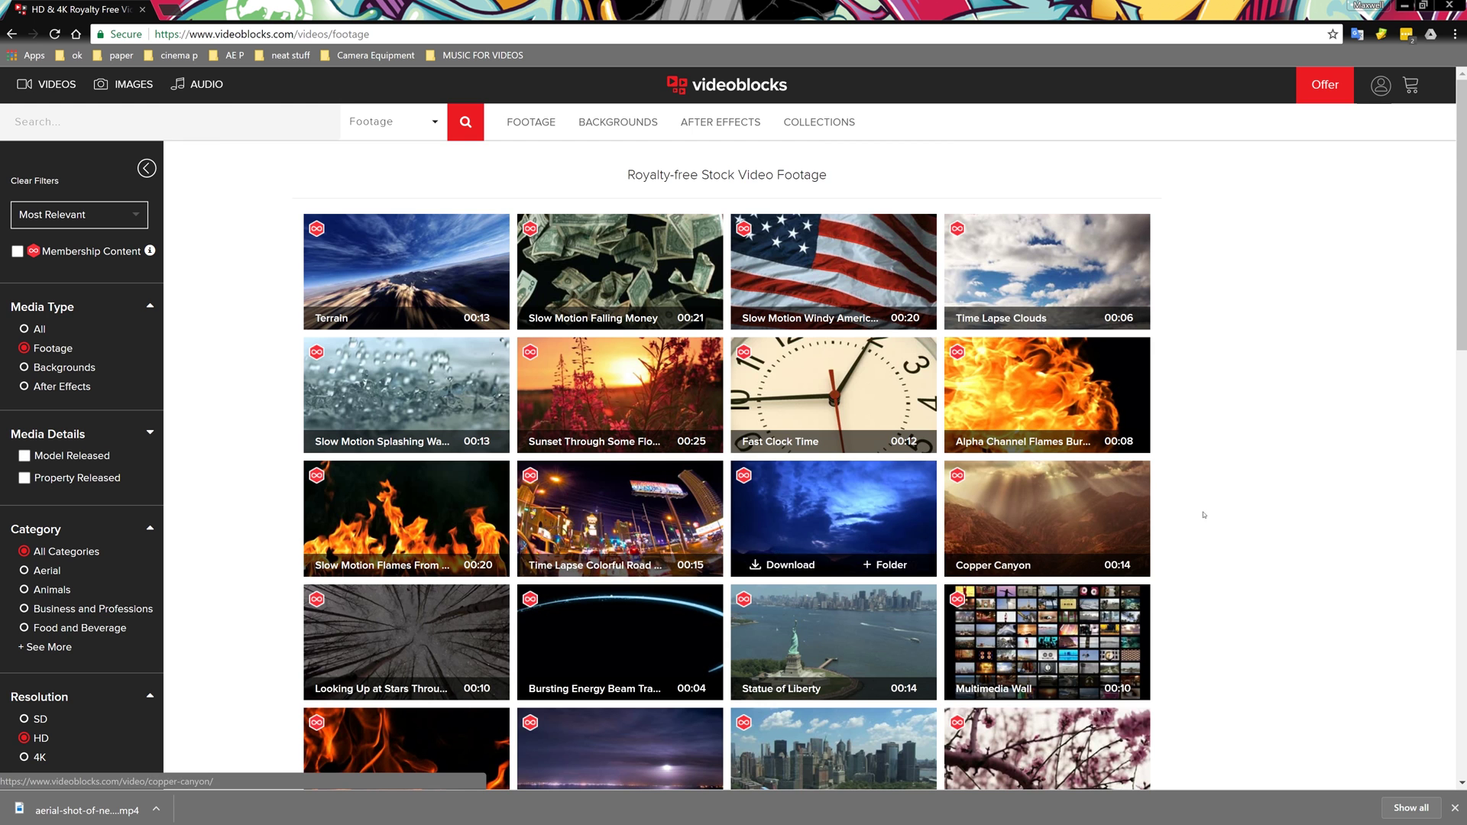
scroll(1336, 515, "down", 3)
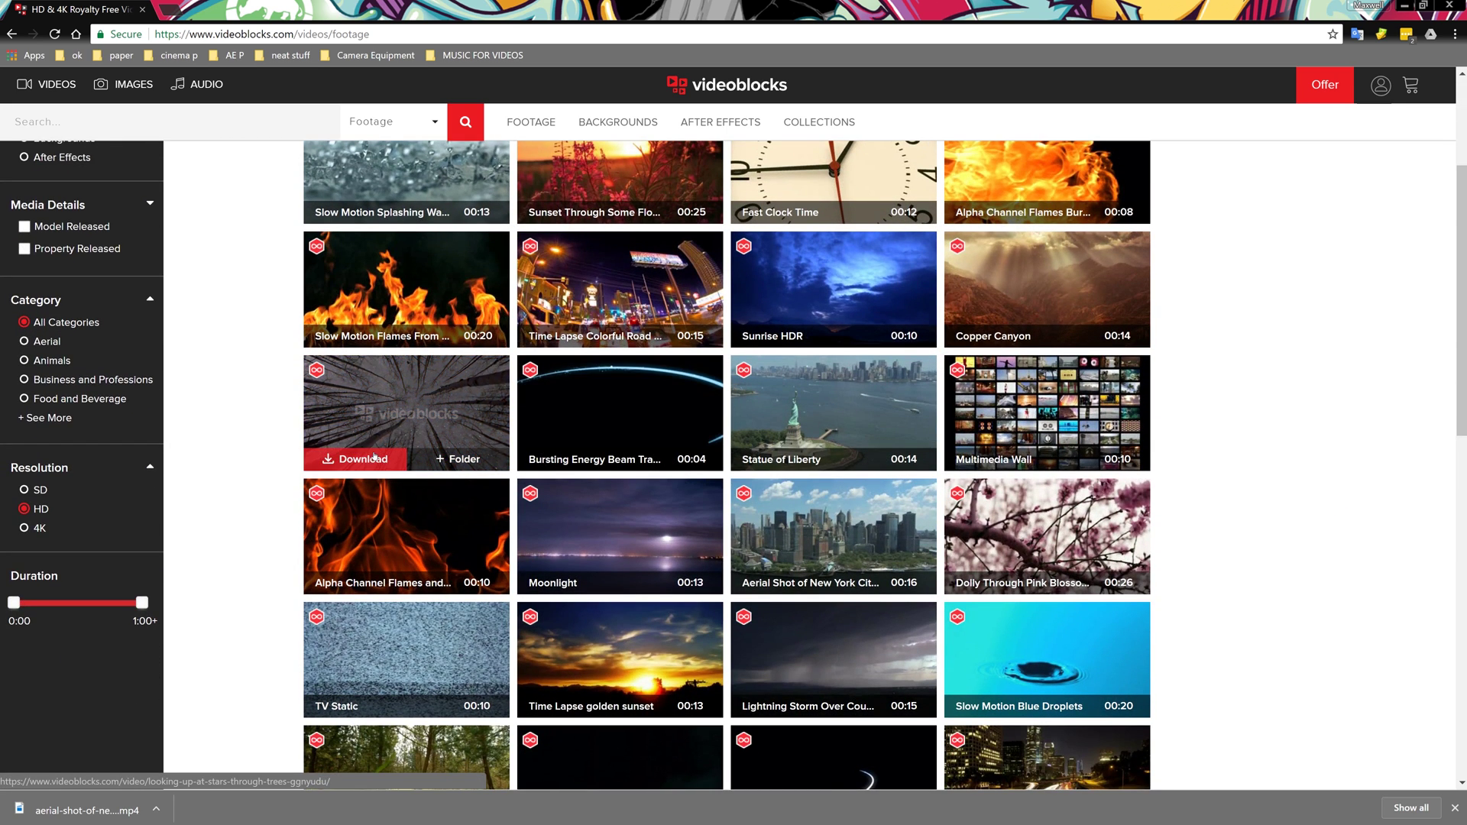
left_click(337, 459)
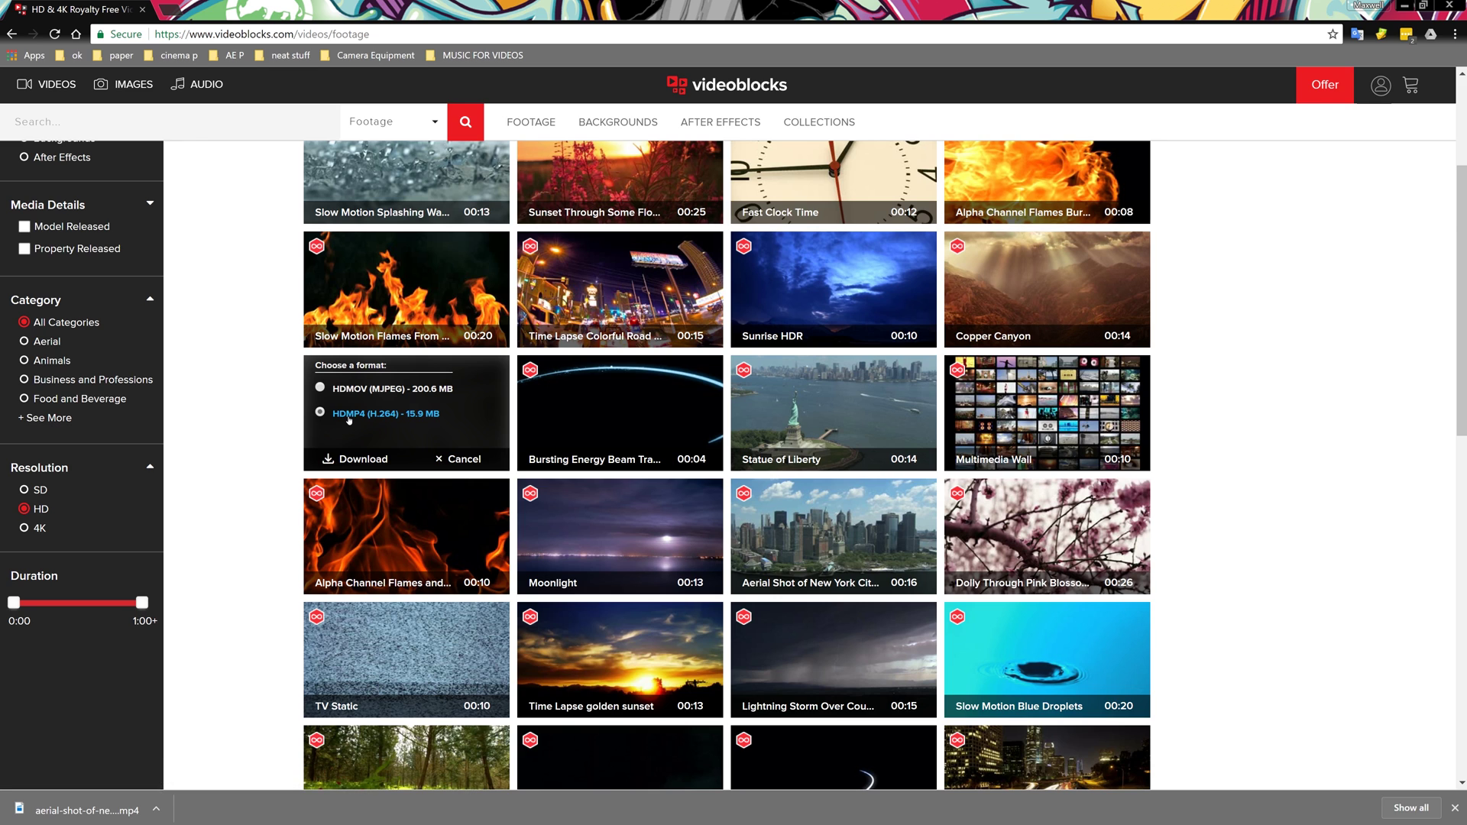
left_click(365, 460)
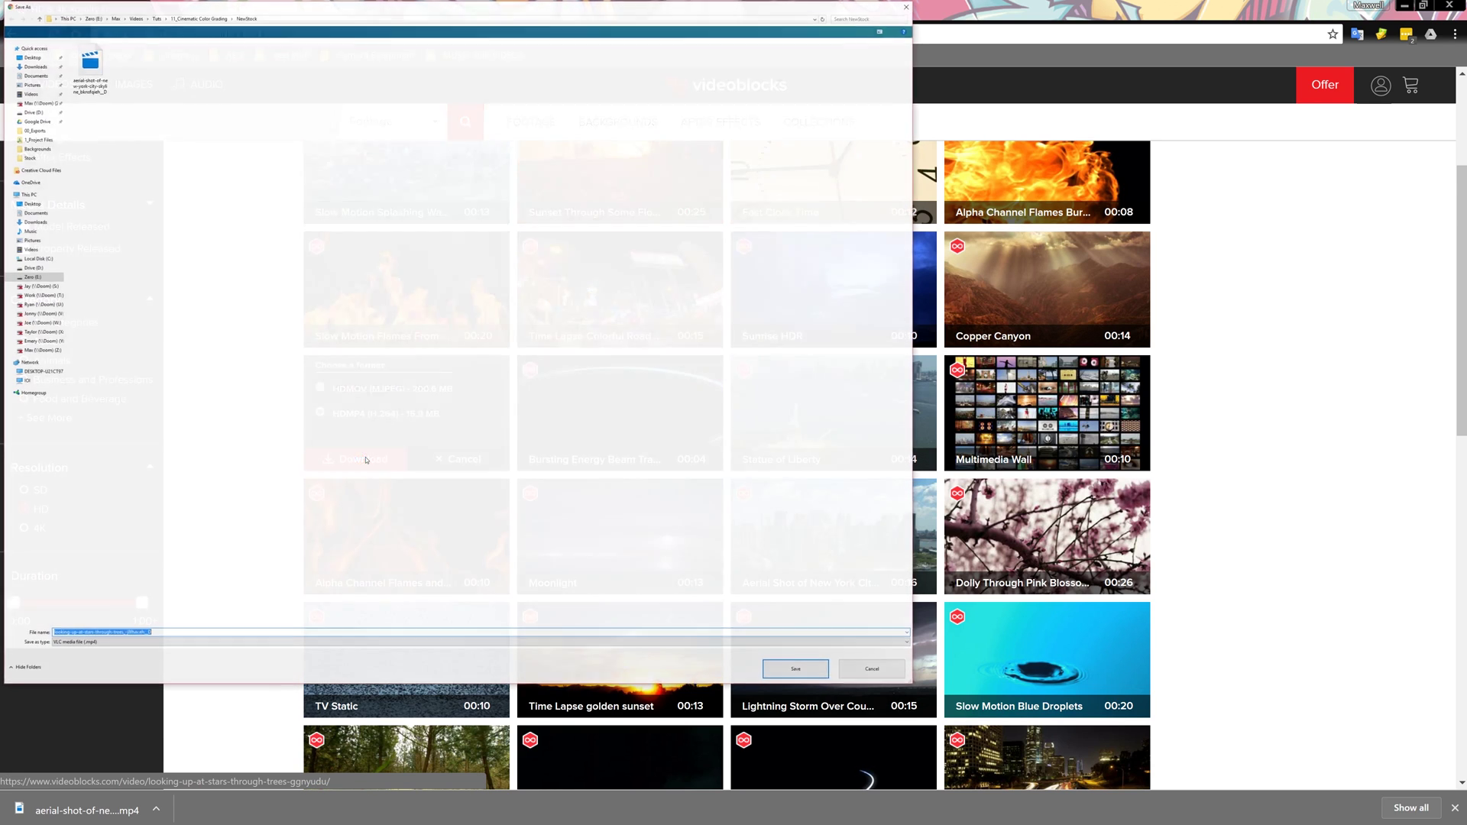
left_click(818, 670)
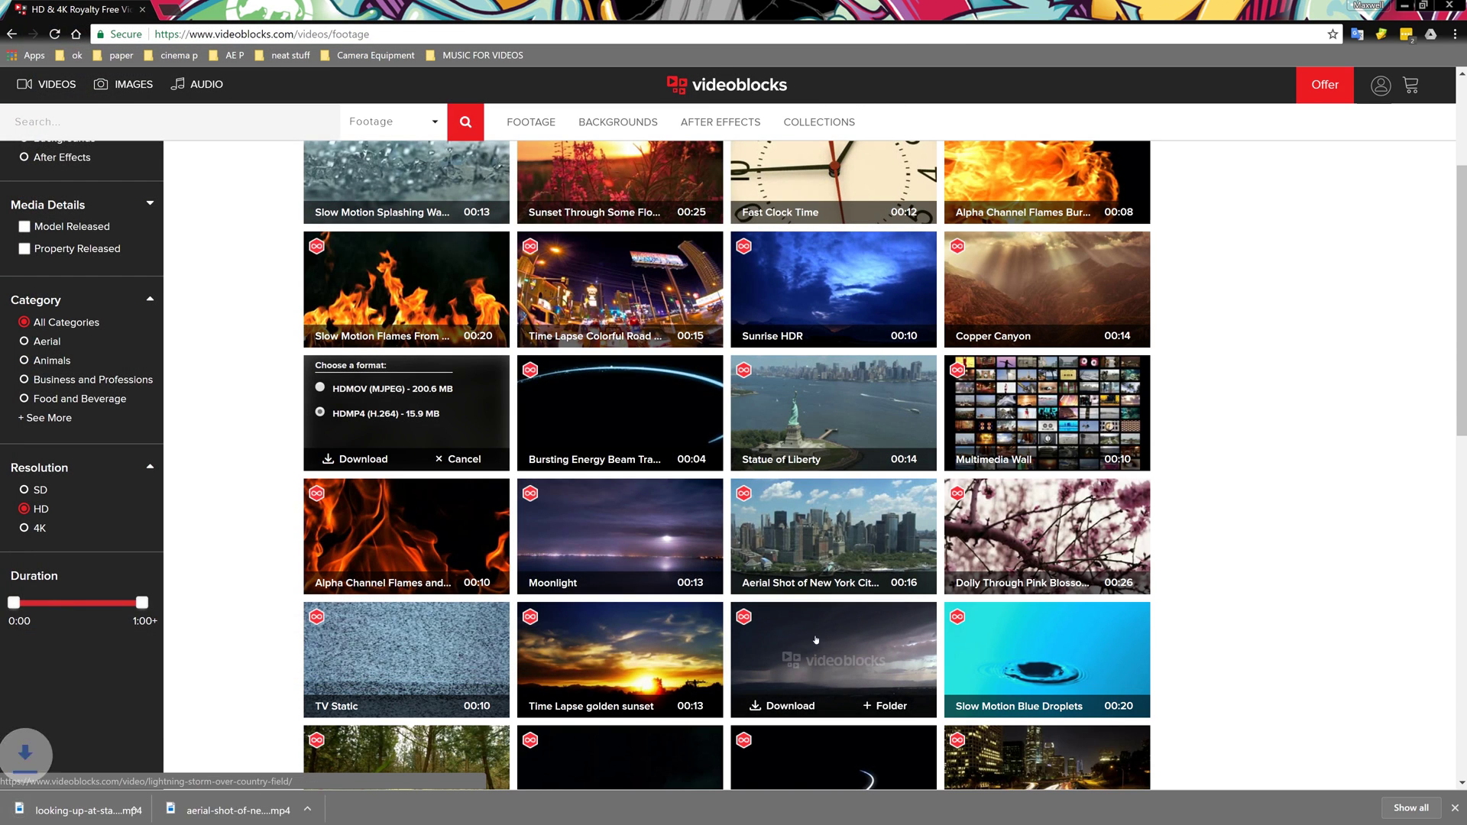
Download the nature time-lapse clip as HDMP4 (H.264) and save it
scroll(830, 642, "down", 2)
scroll(832, 631, "down", 5)
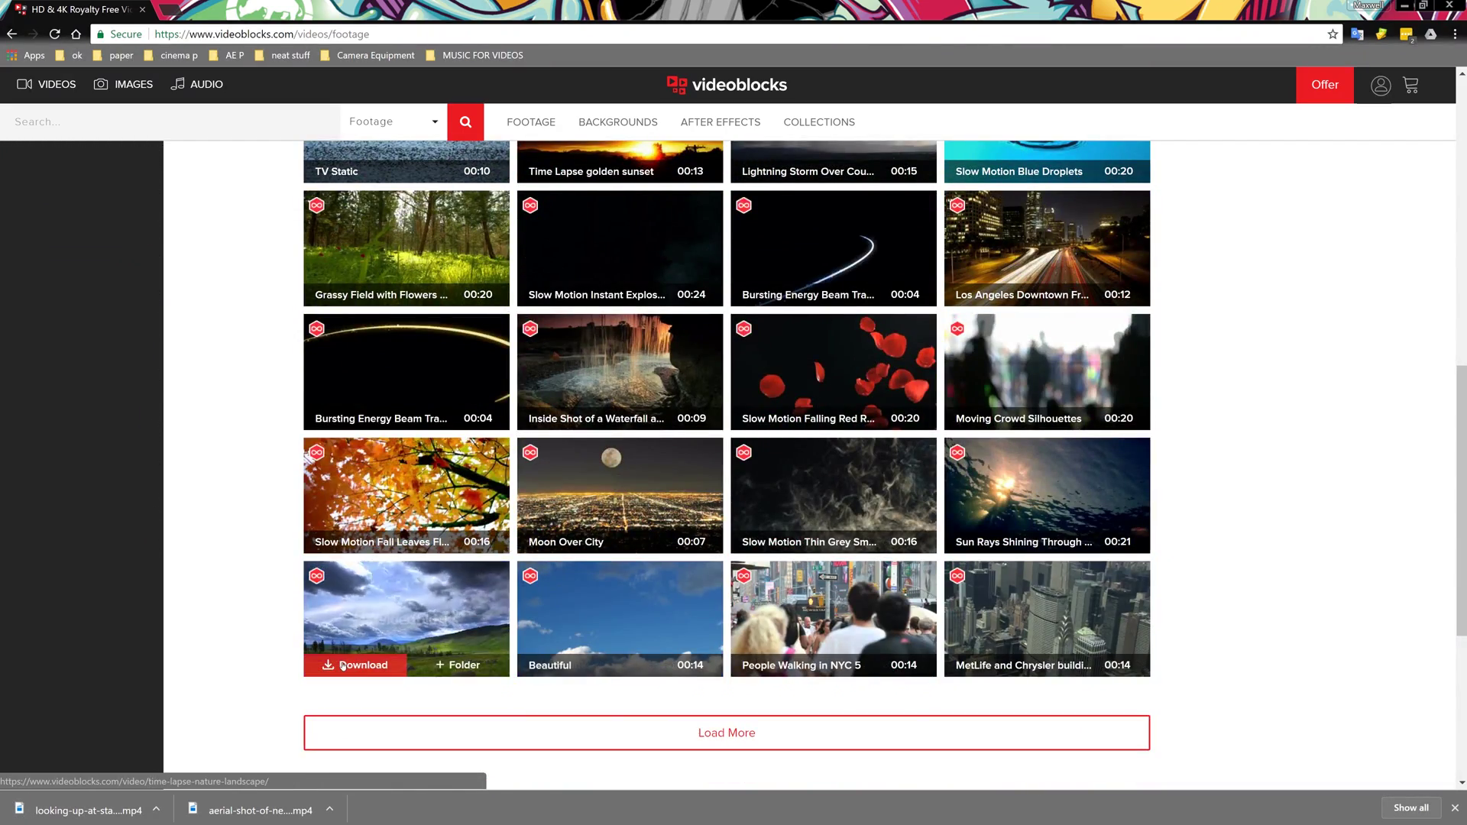
left_click(362, 674)
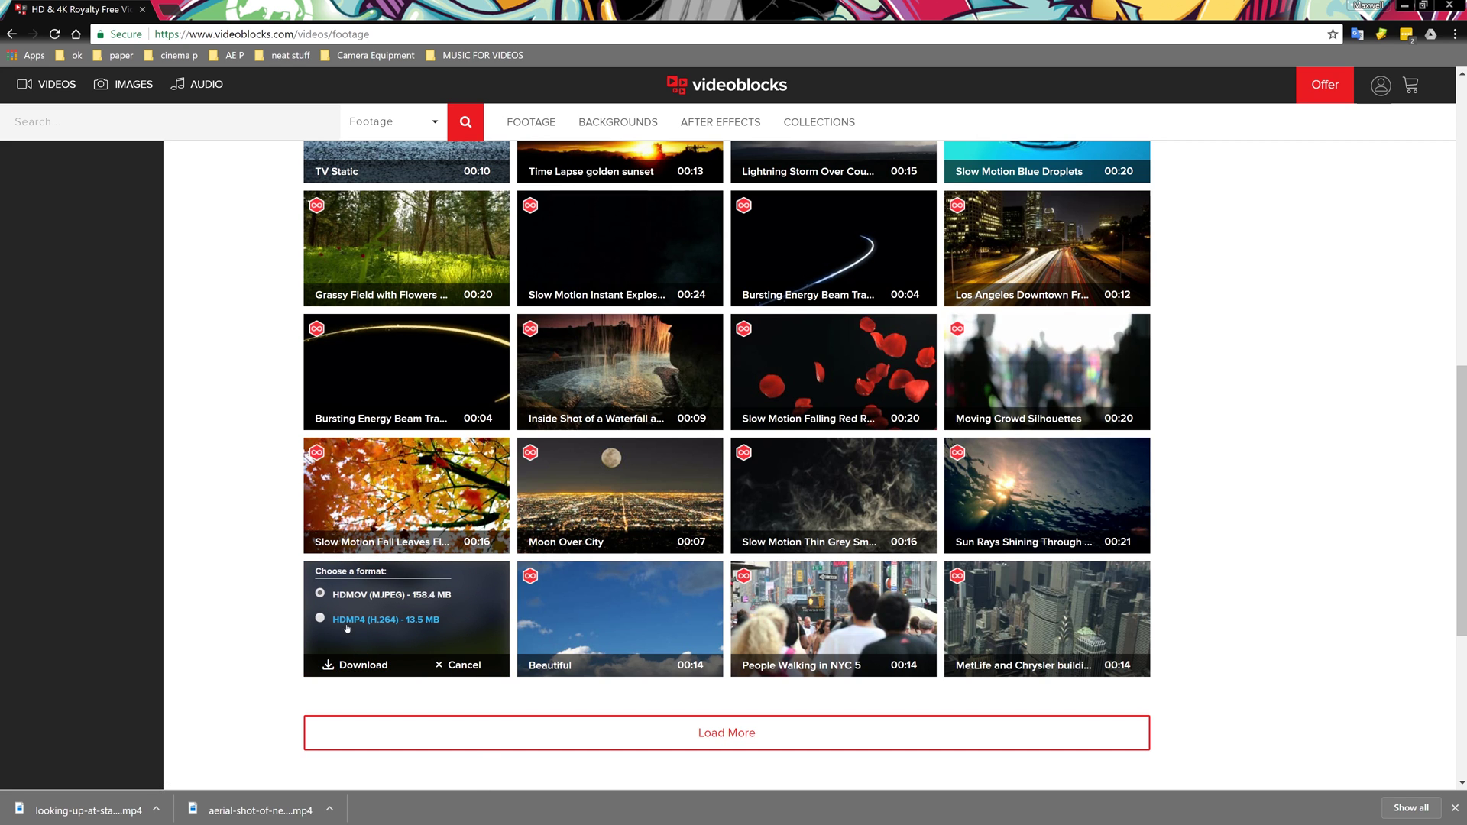
left_click(347, 621)
left_click(365, 665)
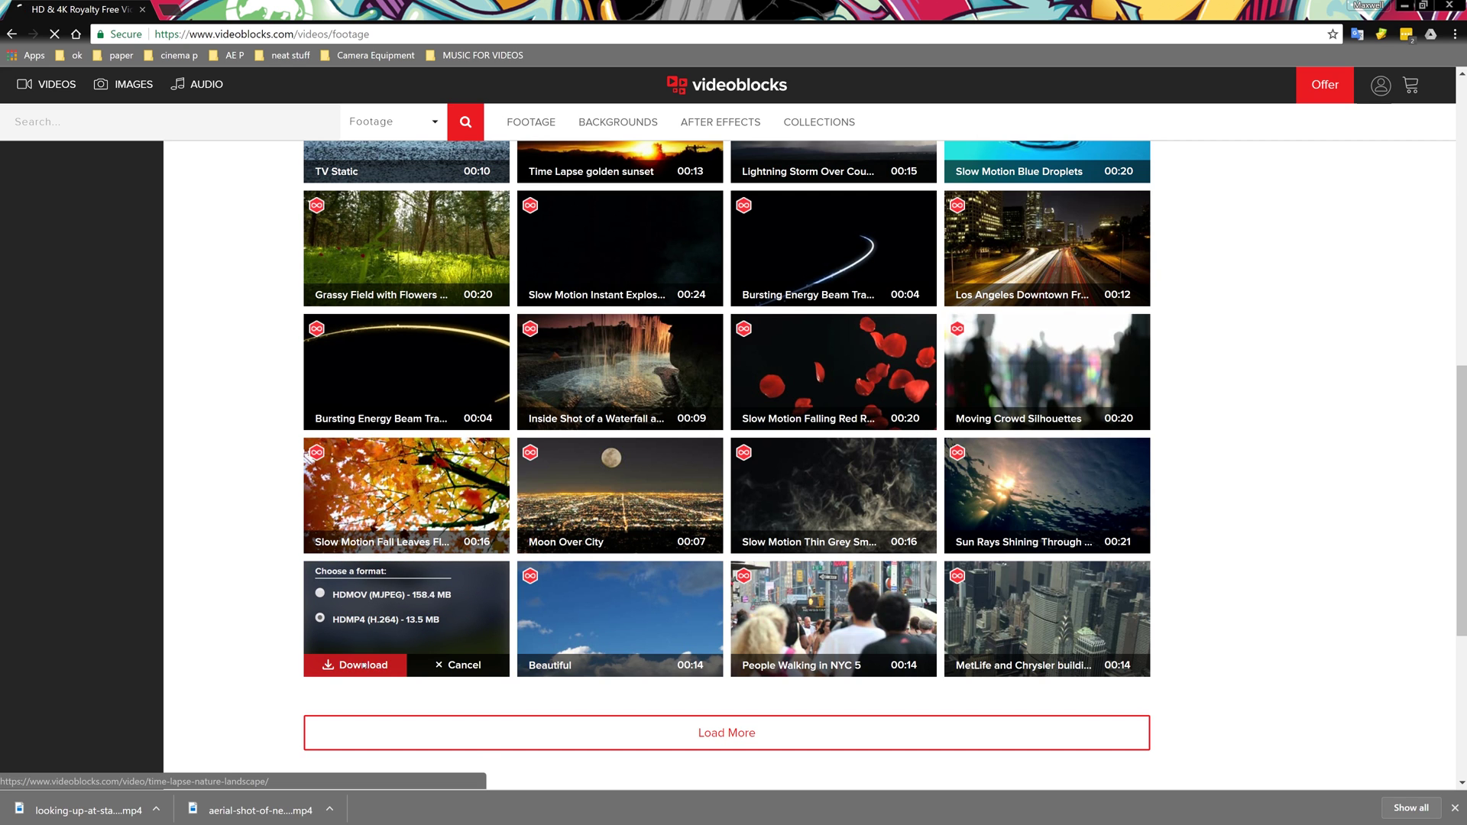
left_click(787, 670)
Download the rolling waves clip as HDMP4 (H.264) and save it
scroll(1261, 470, "down", 5)
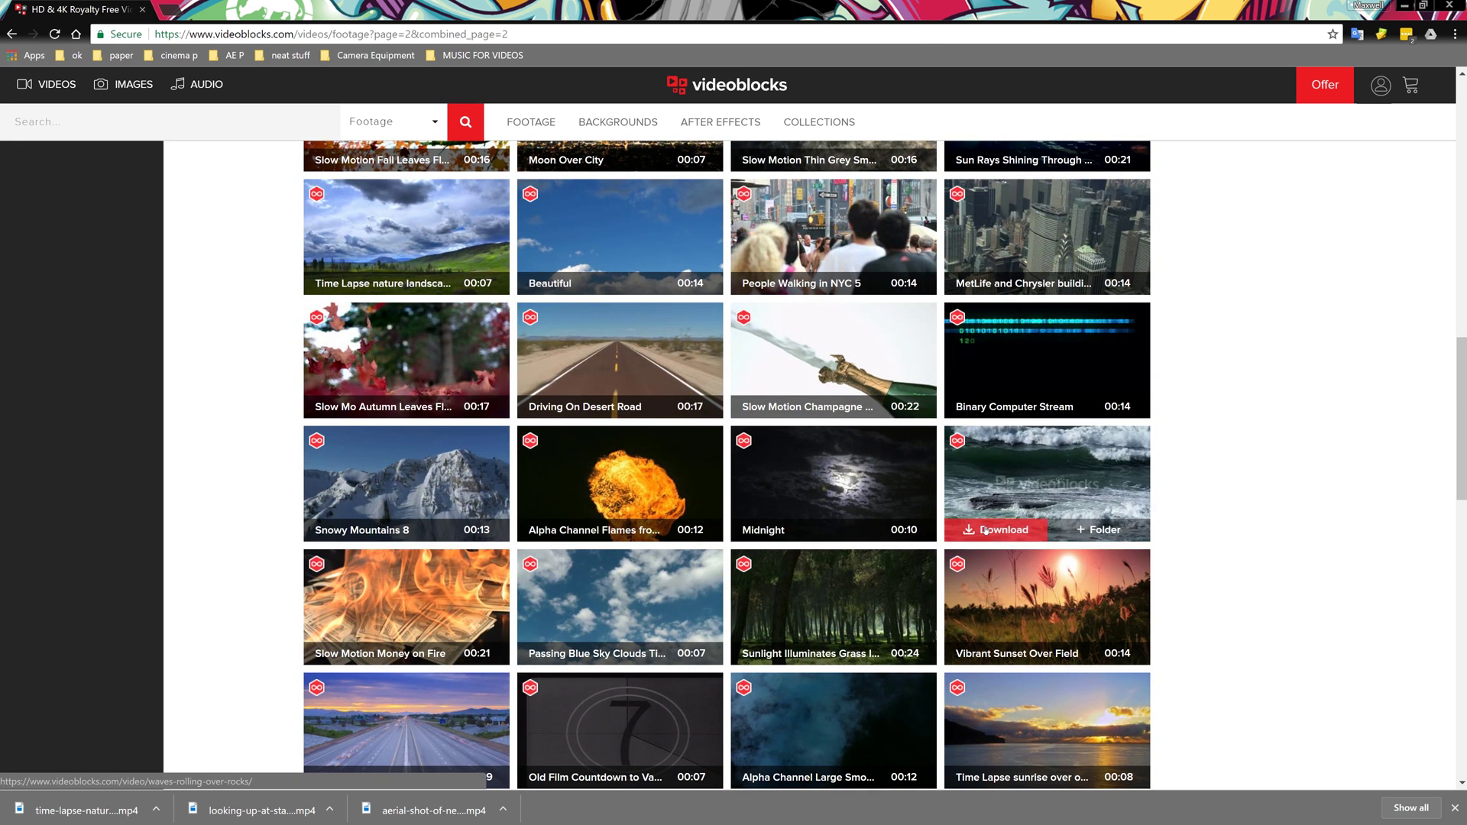
left_click(986, 530)
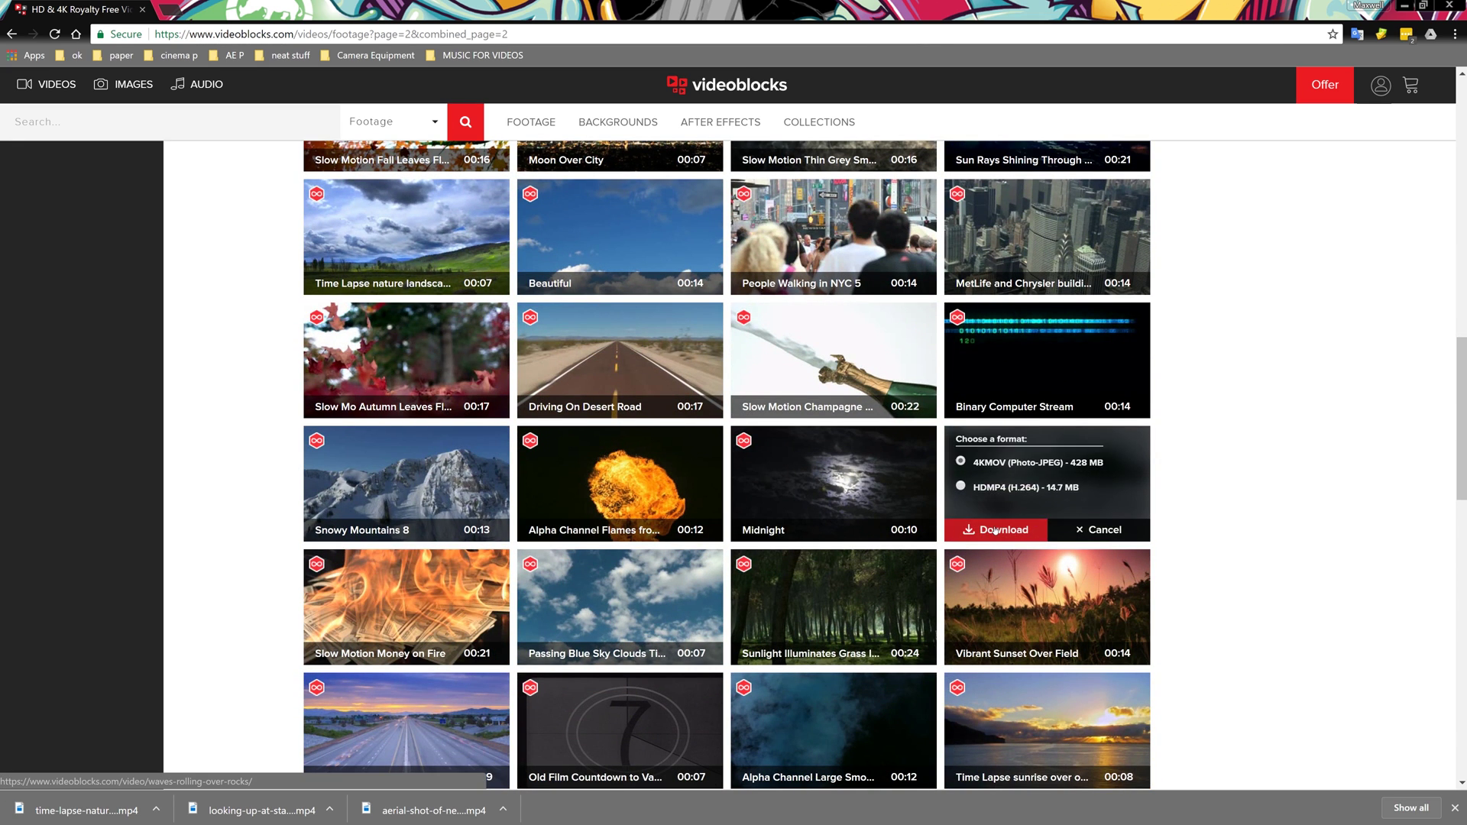
left_click(982, 484)
left_click(988, 530)
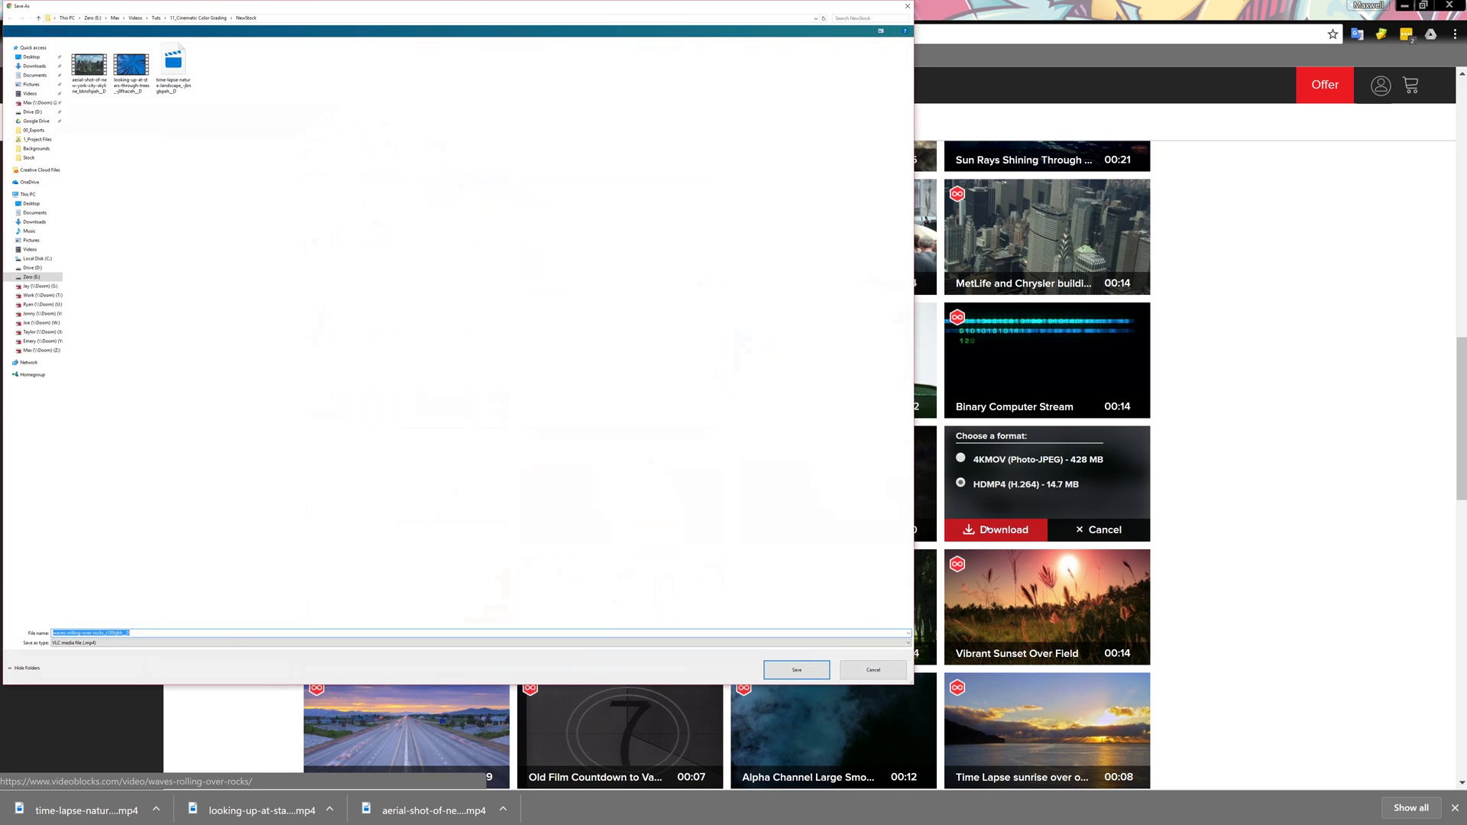
left_click(797, 669)
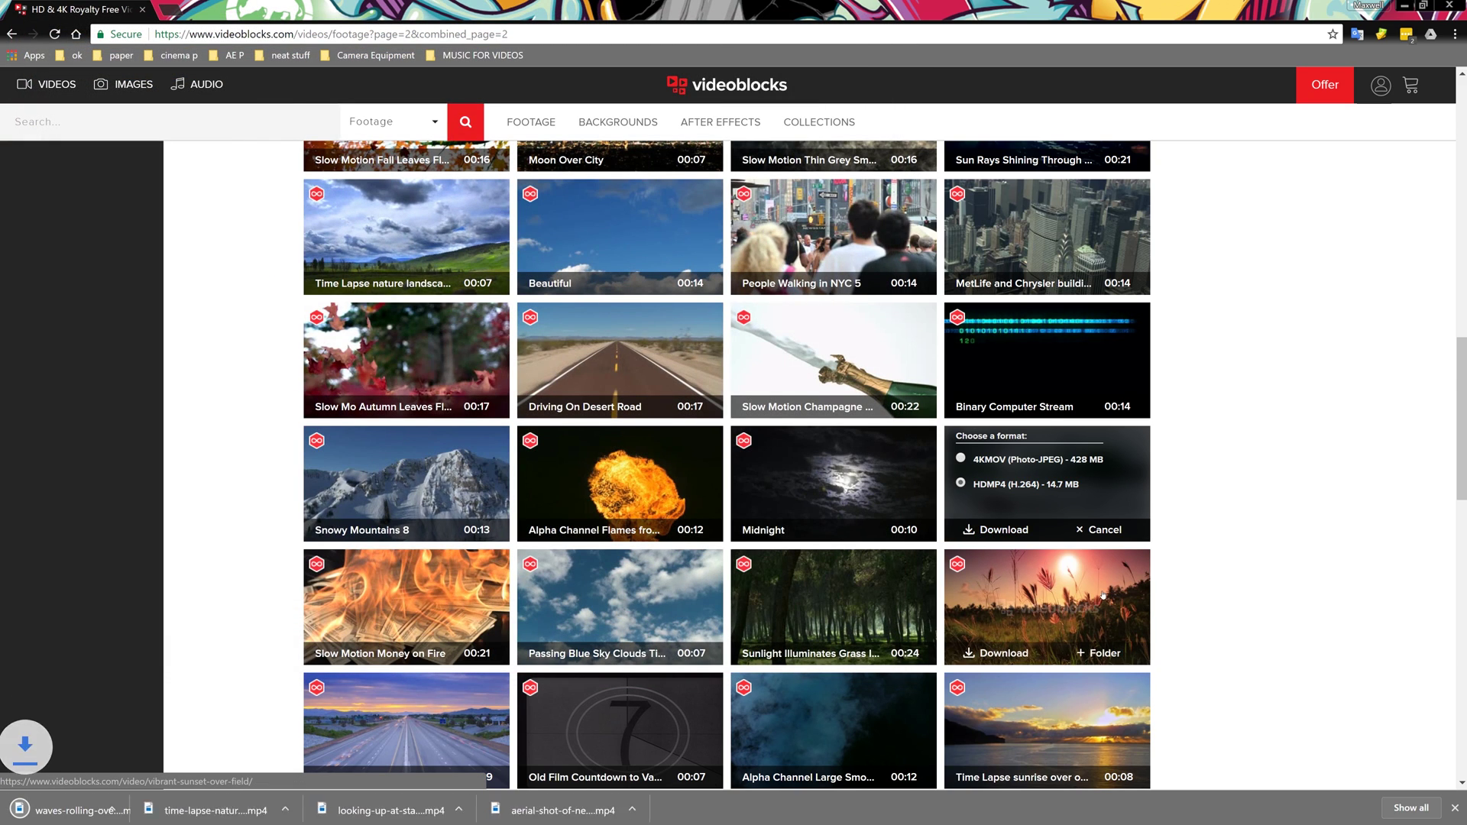
Reveal the latest download in its folder with Show in folder
scroll(1299, 588, "down", 5)
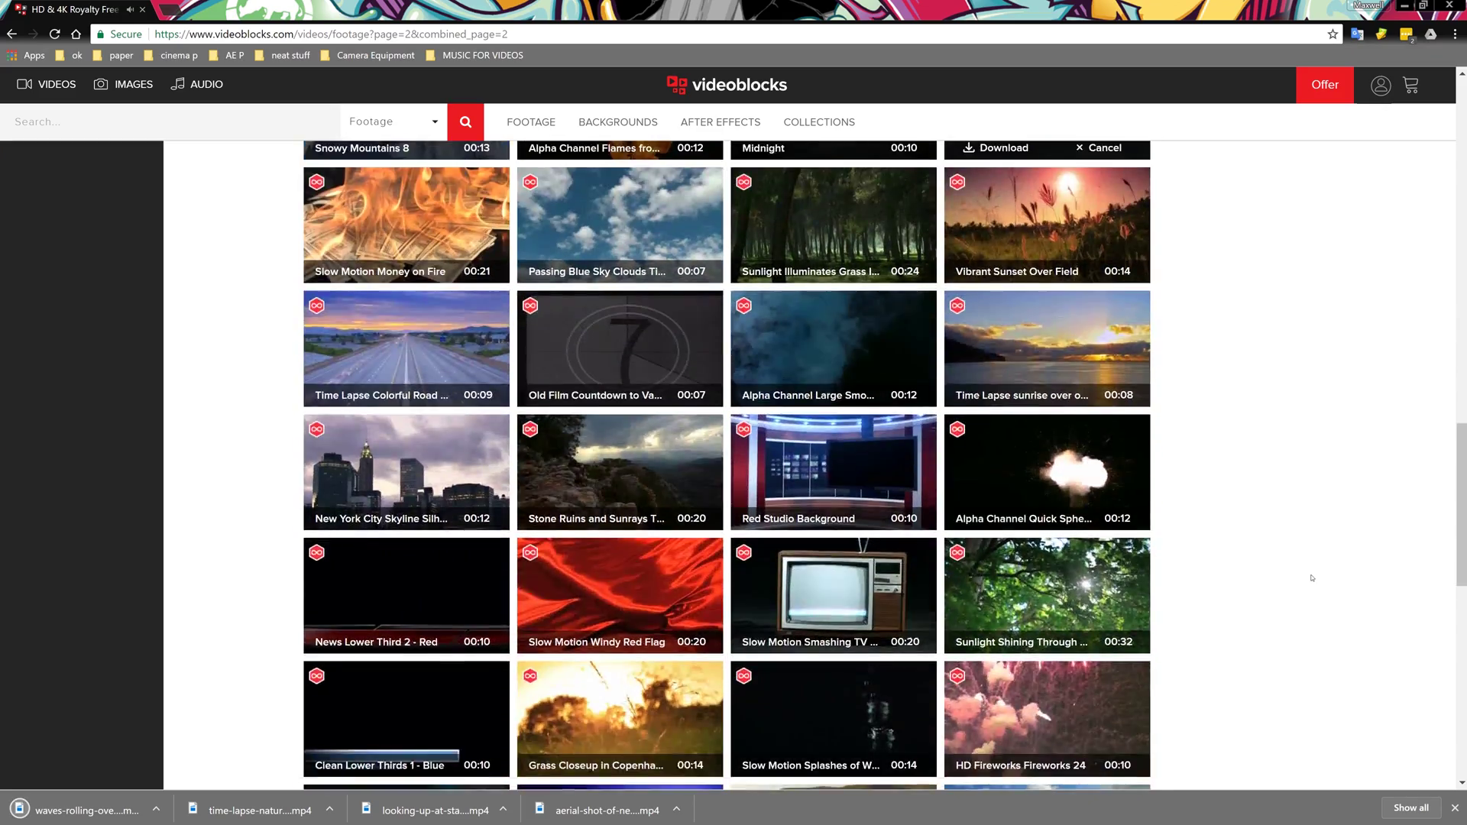
scroll(1312, 579, "down", 5)
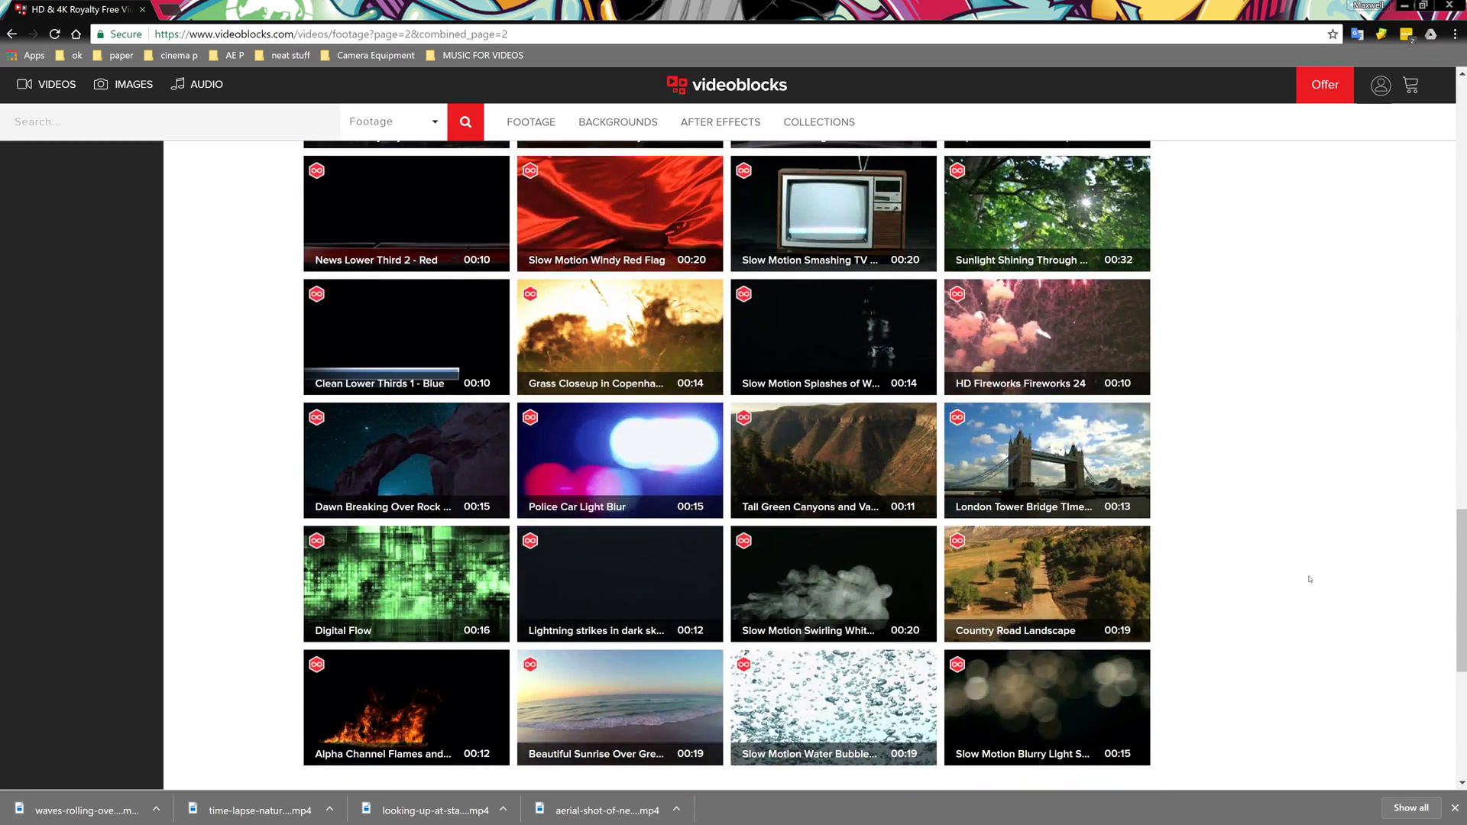
mouse_move(416, 590)
left_click(677, 809)
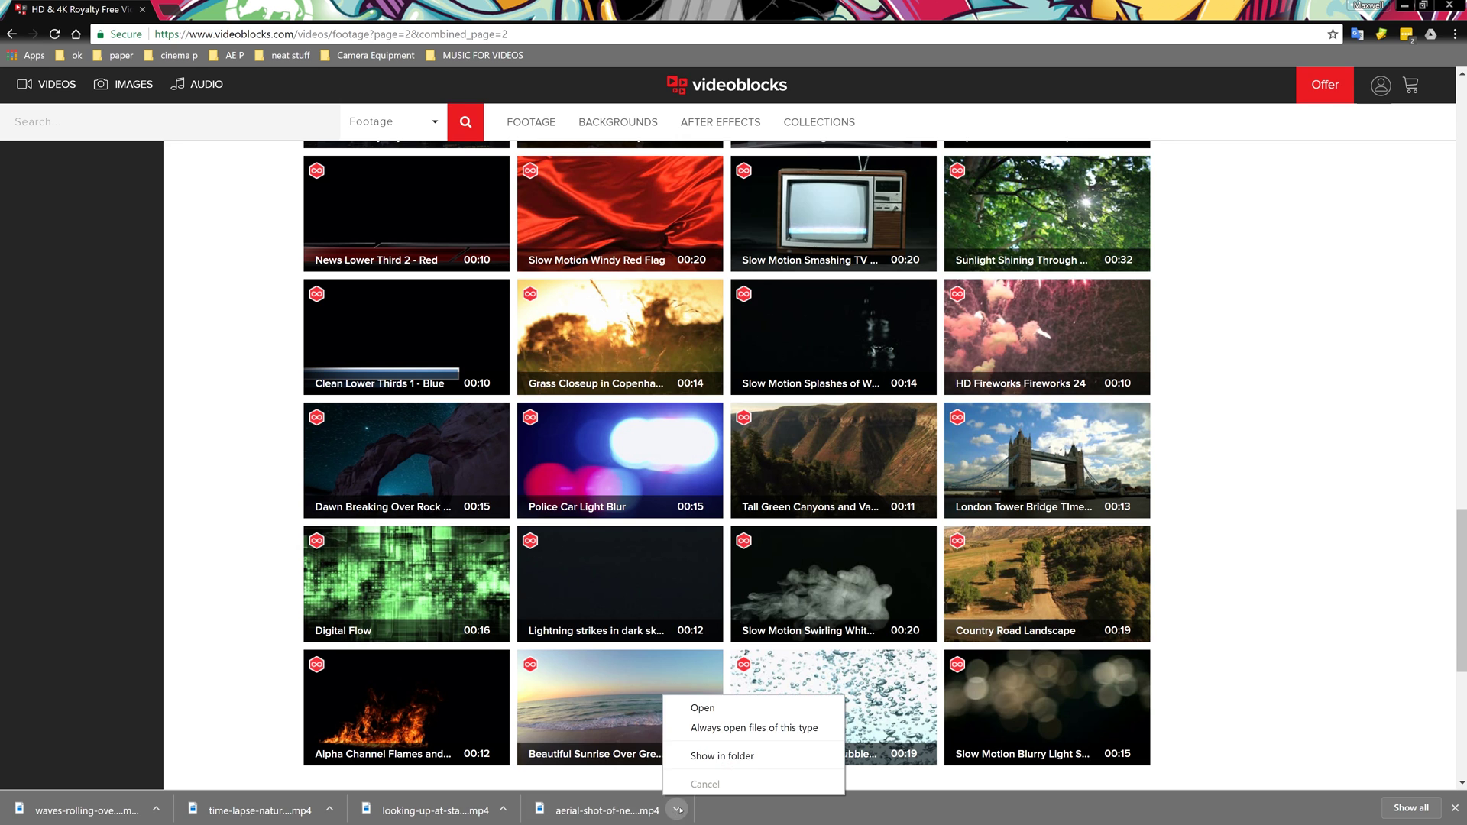
left_click(726, 759)
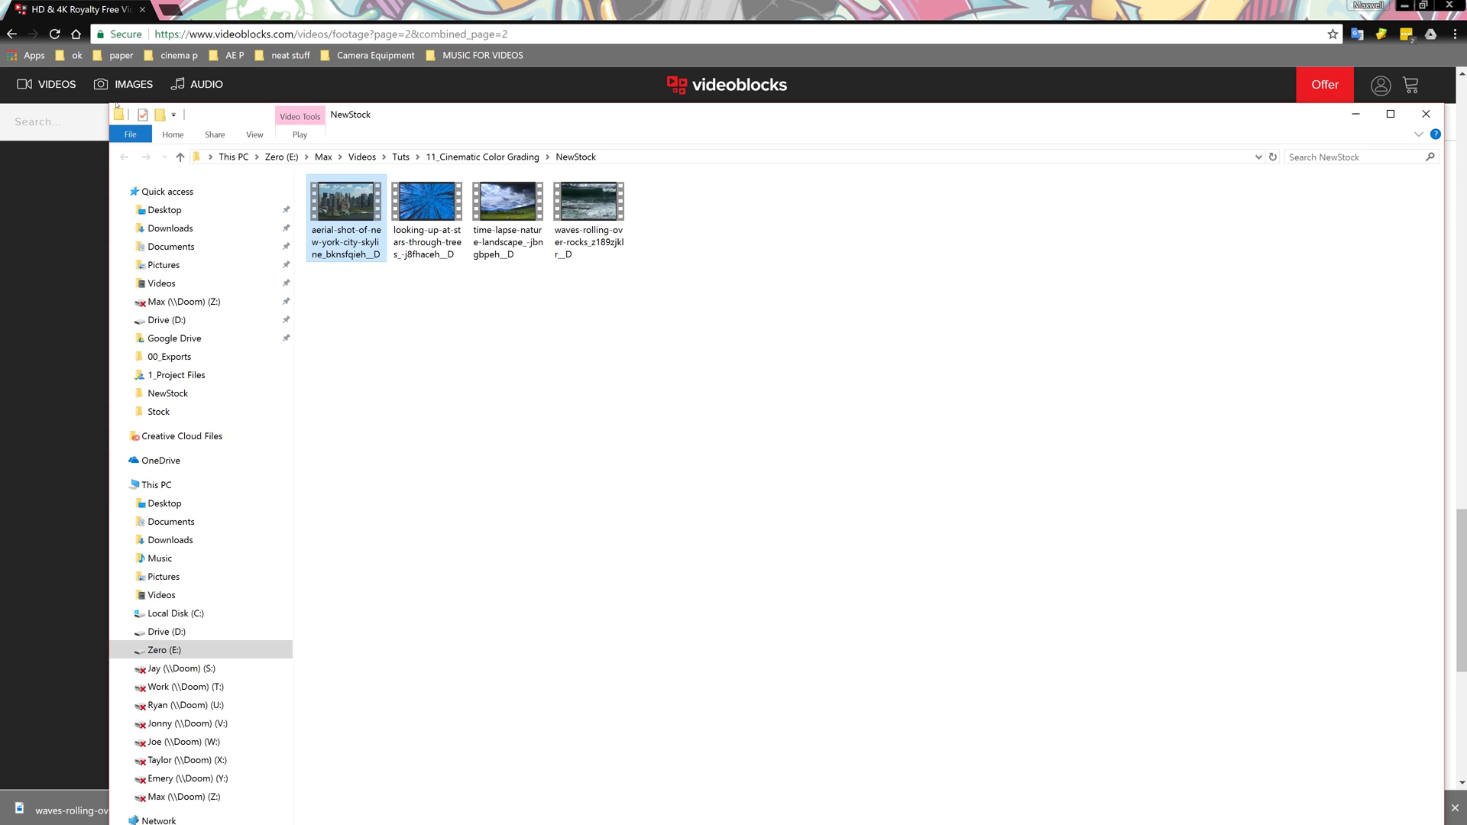
Reposition the NewStock Explorer window, then minimize it and Chrome to reveal Premiere Pro
left_click_drag(1140, 113, 1112, 76)
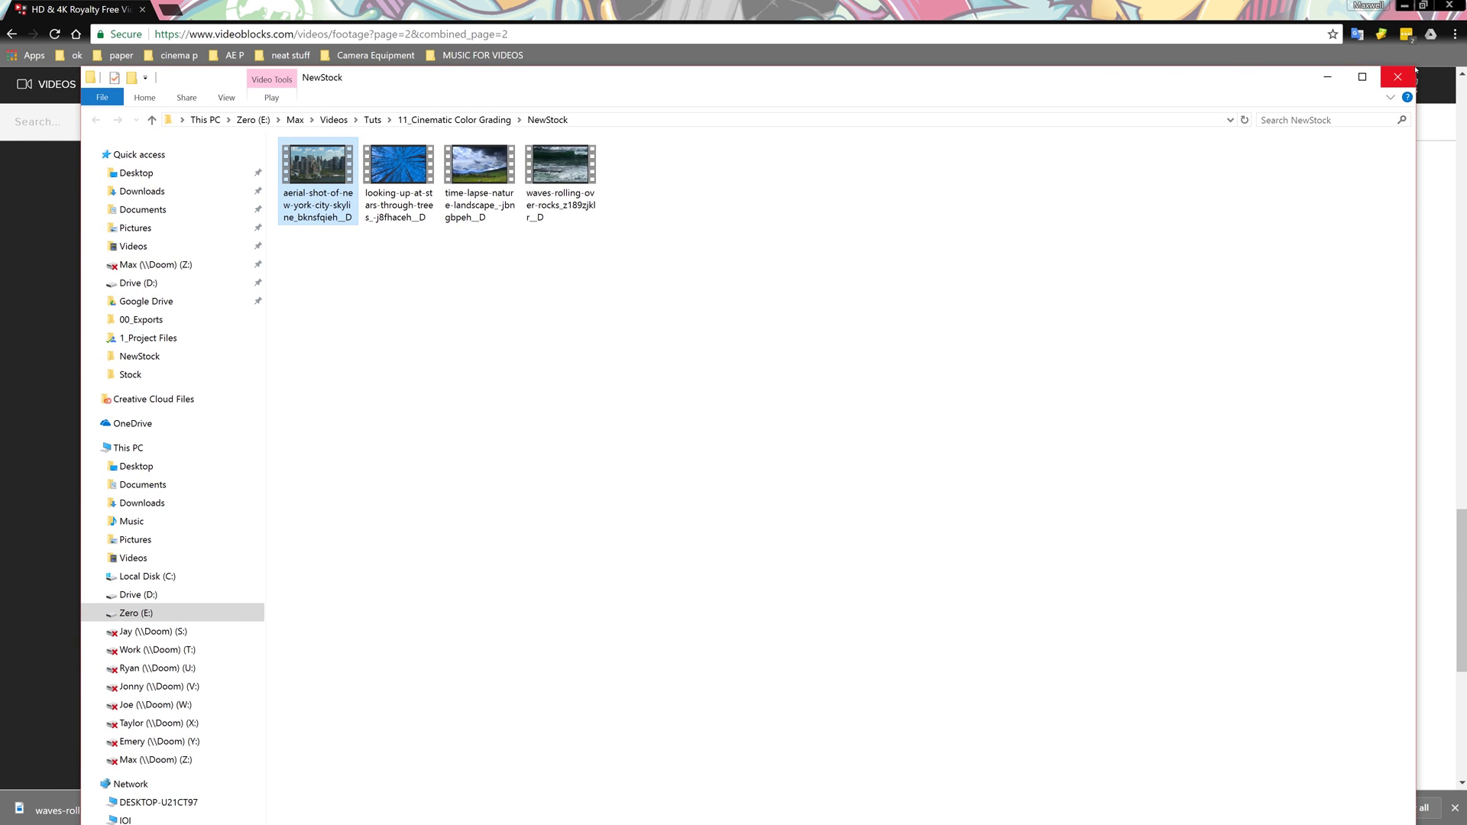
left_click_drag(1303, 79, 1294, 75)
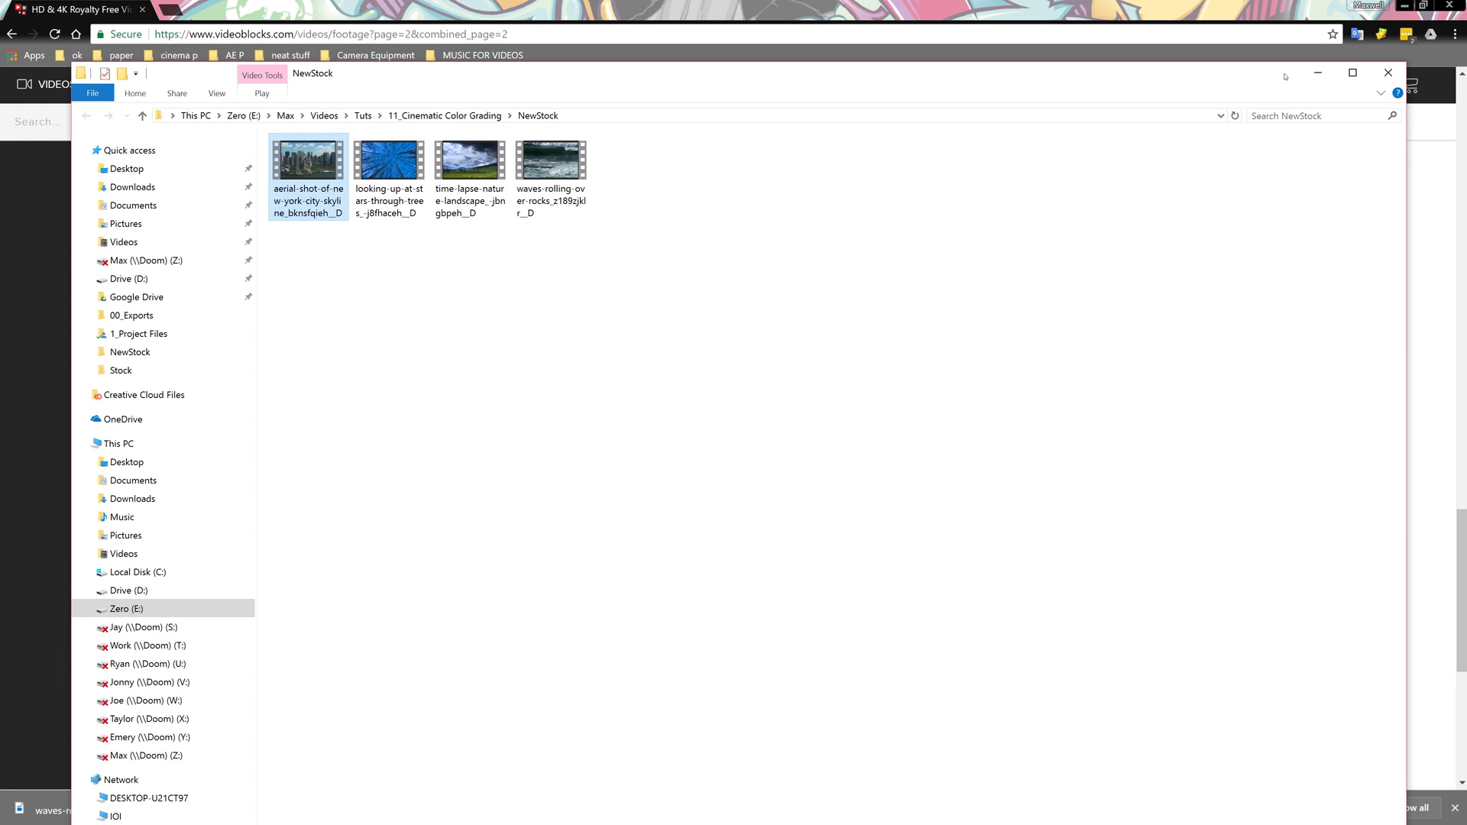
left_click(1318, 72)
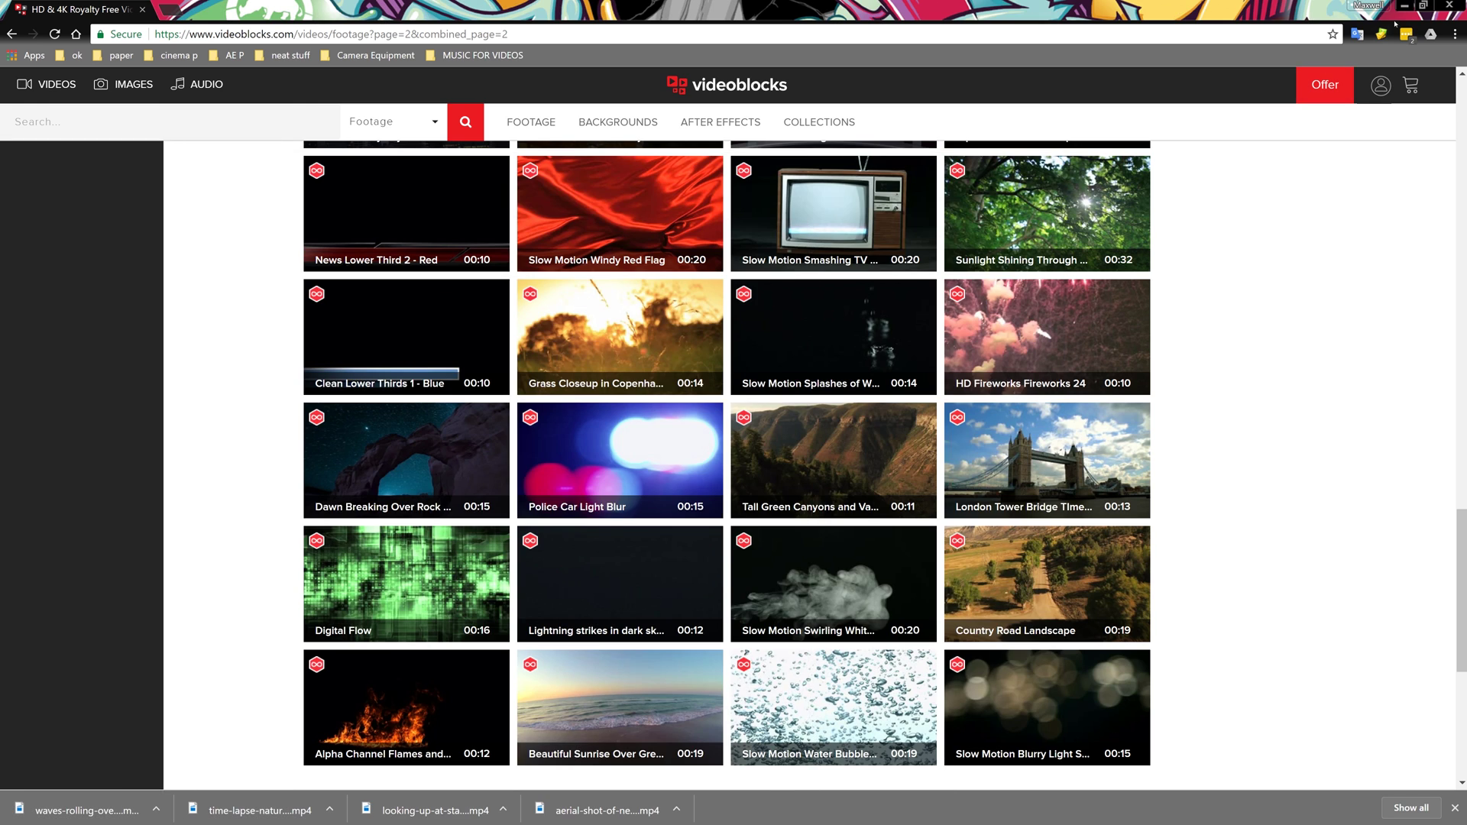
left_click(1407, 5)
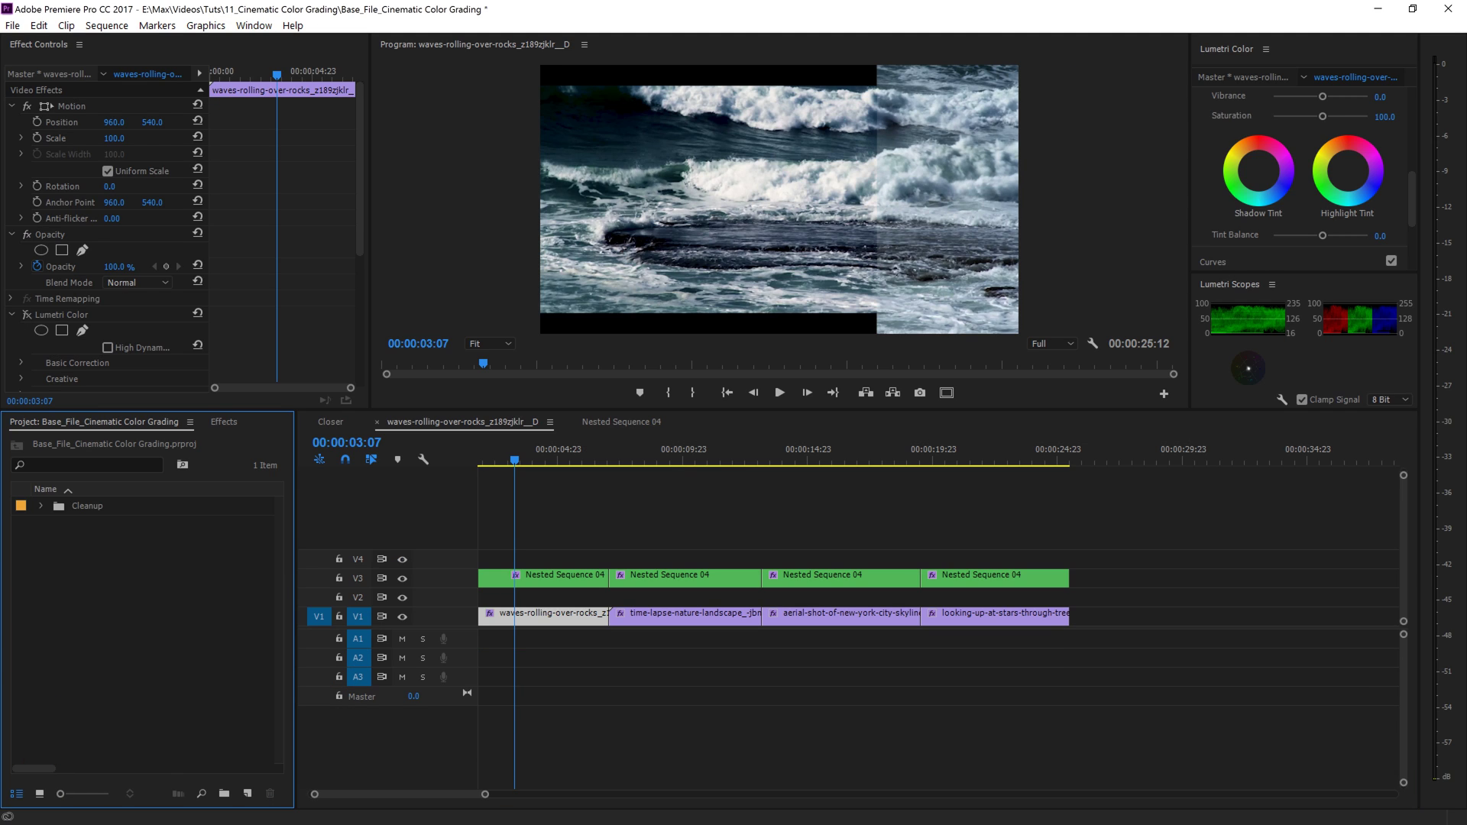
Import the NewStock folder from 11_Cinematic Color Grading into the Project panel
key("alt+Tab")
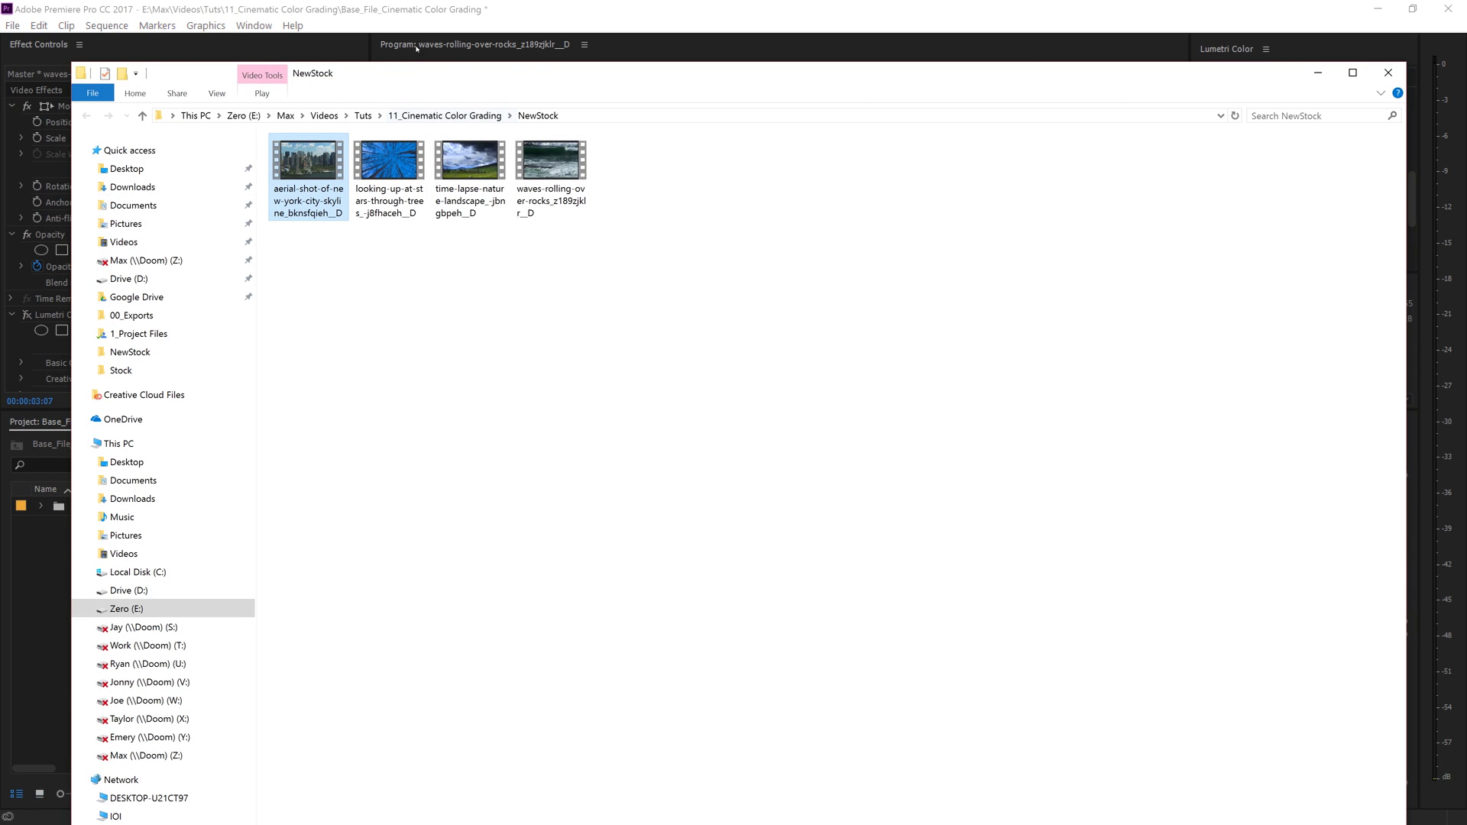
left_click_drag(358, 78, 376, 68)
left_click_drag(87, 52, 819, 410)
left_click_drag(1124, 421, 762, 223)
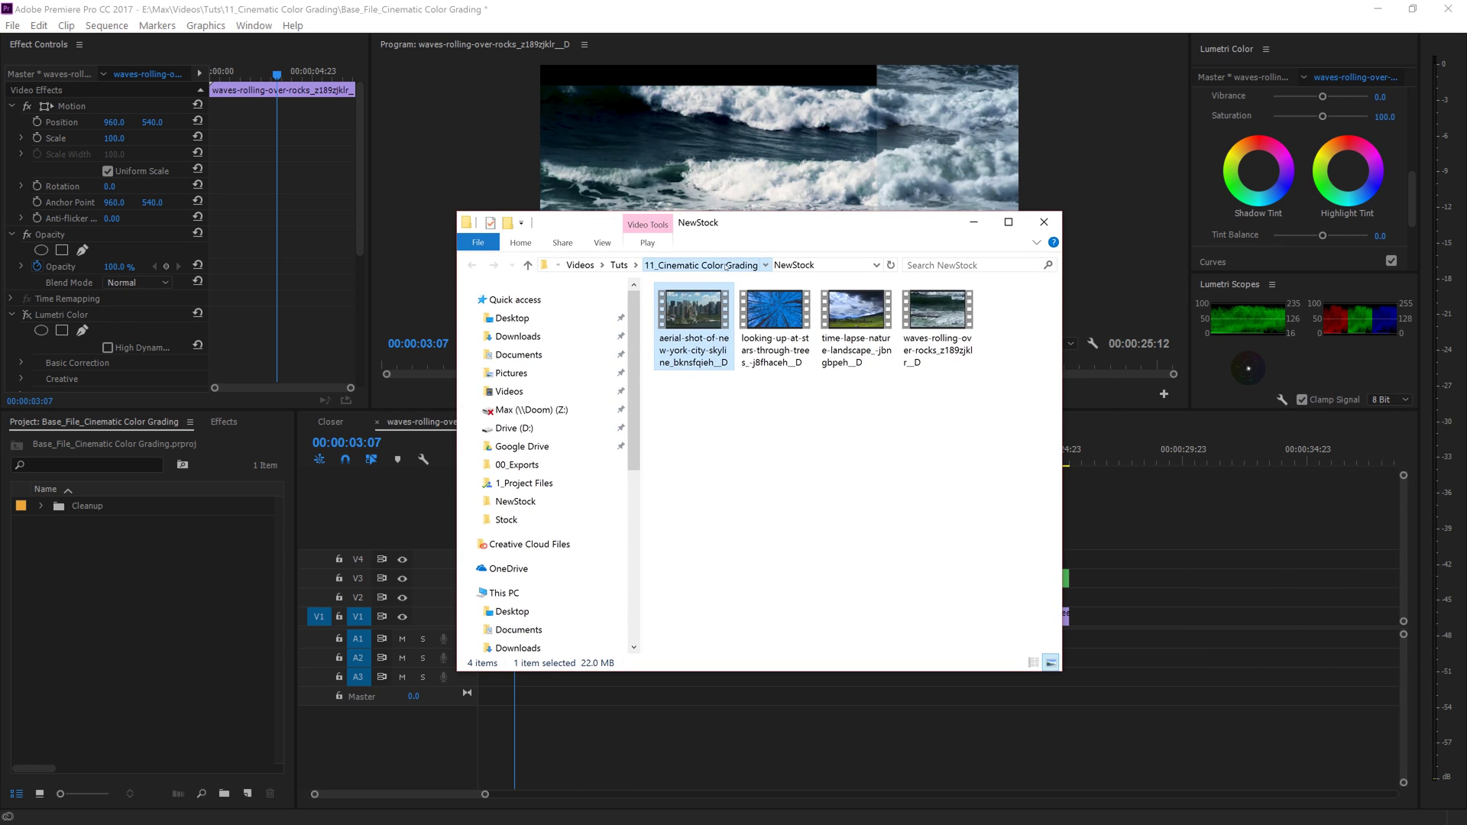
left_click(701, 264)
left_click_drag(692, 343, 122, 623)
left_click(82, 636)
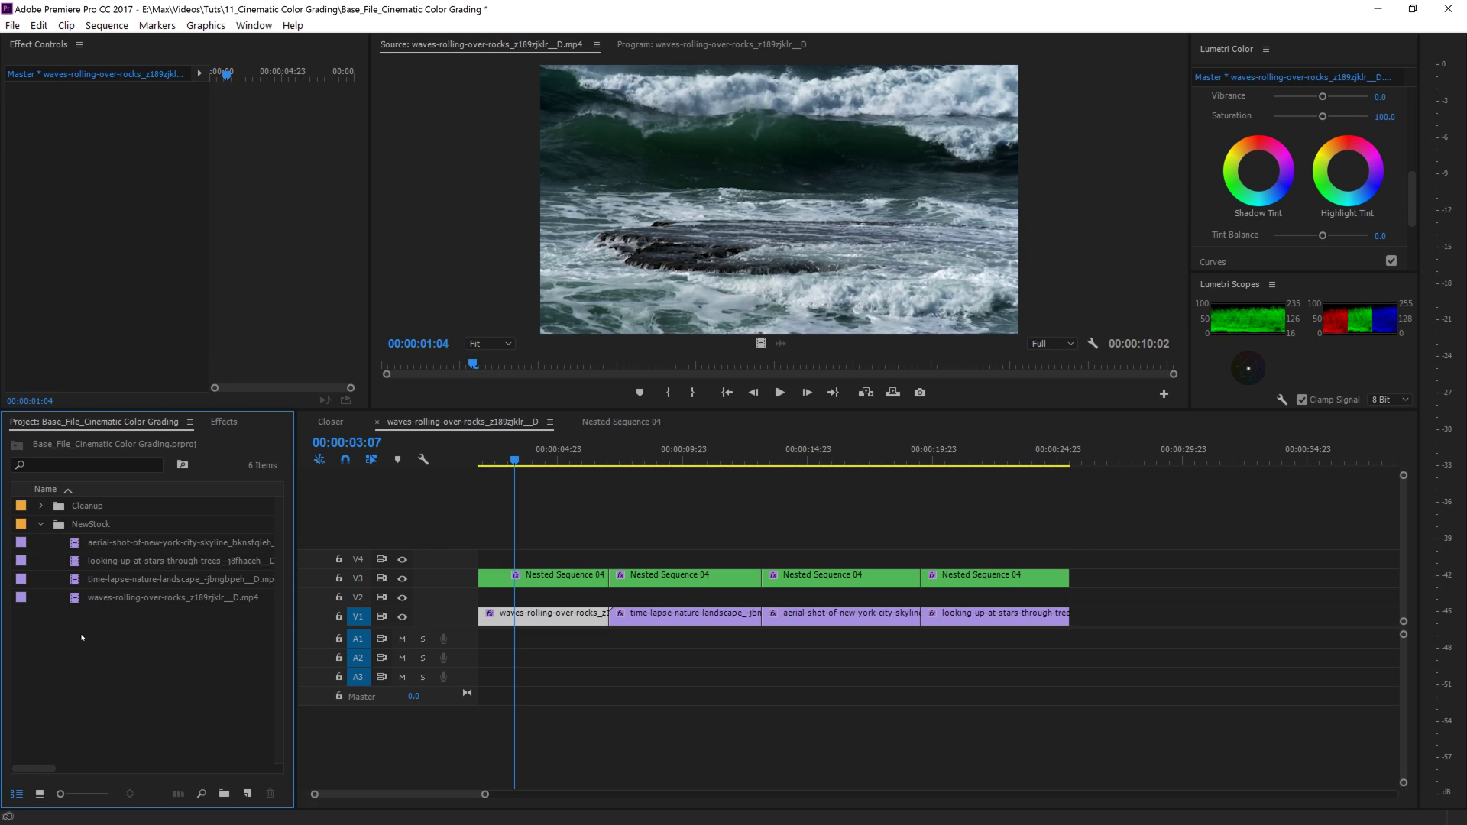
Build a new sequence from the four NewStock clips
left_click_drag(102, 631, 151, 539)
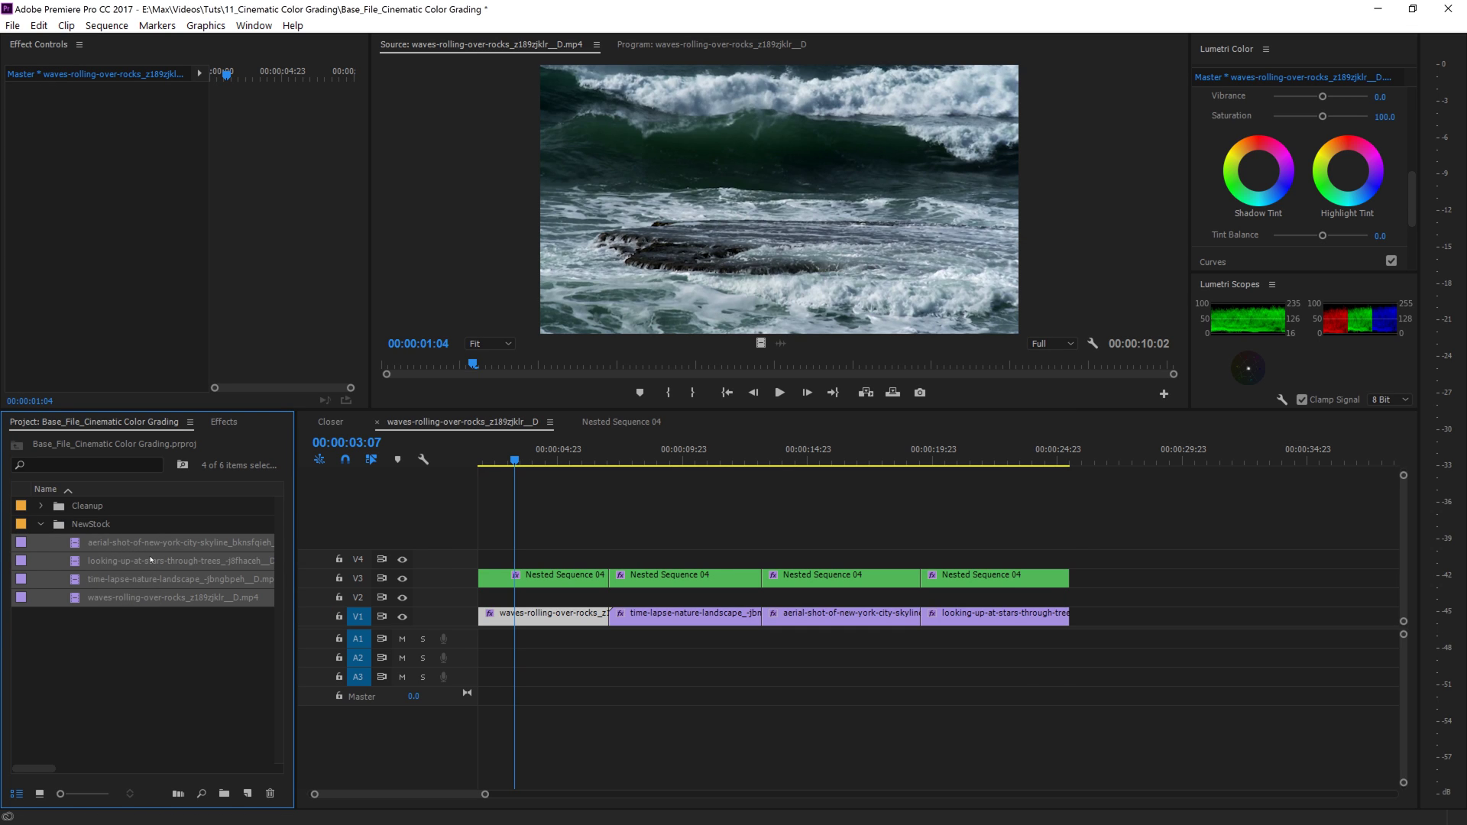
right_click(150, 560)
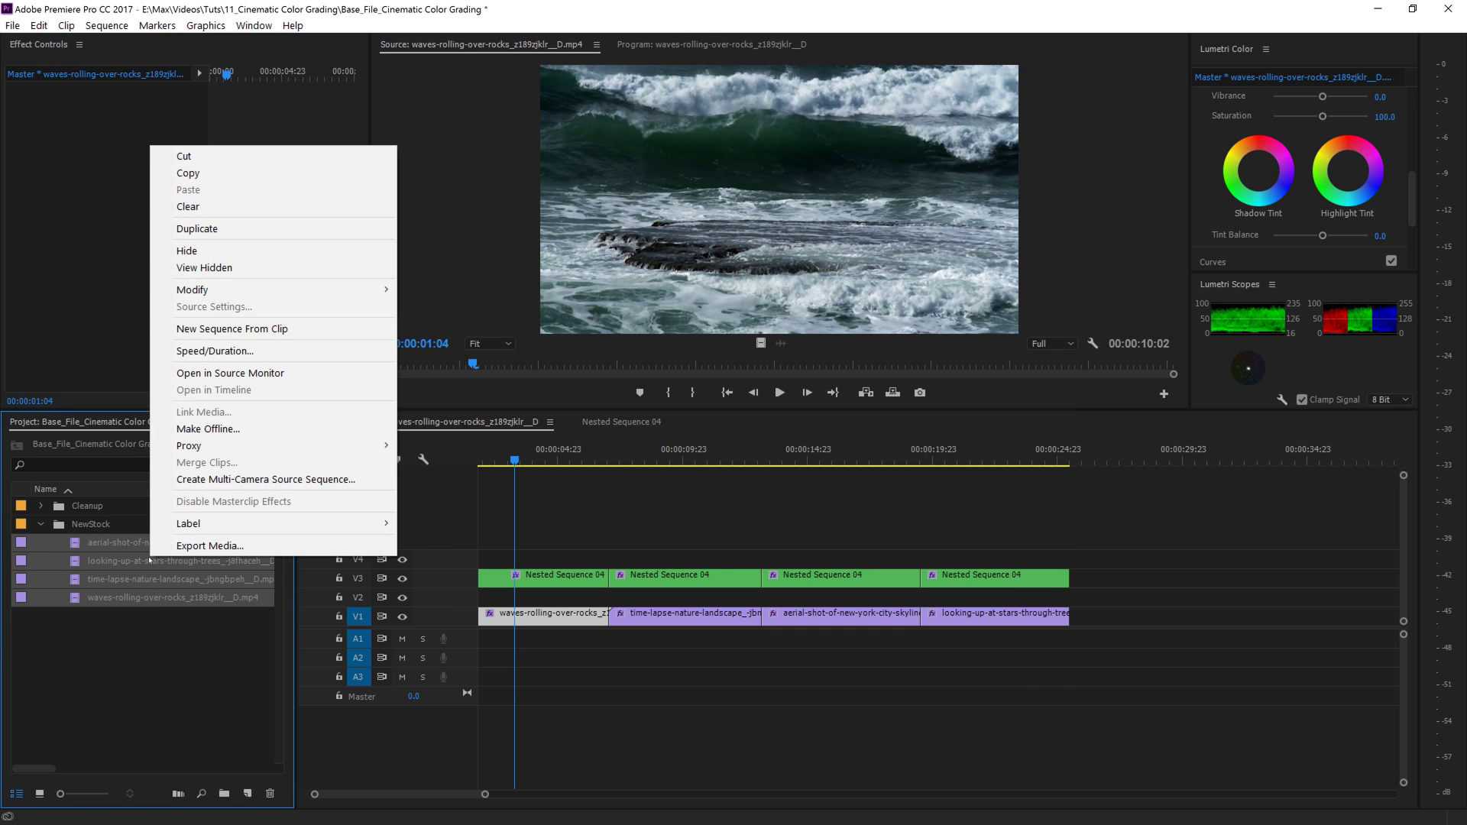
left_click(231, 329)
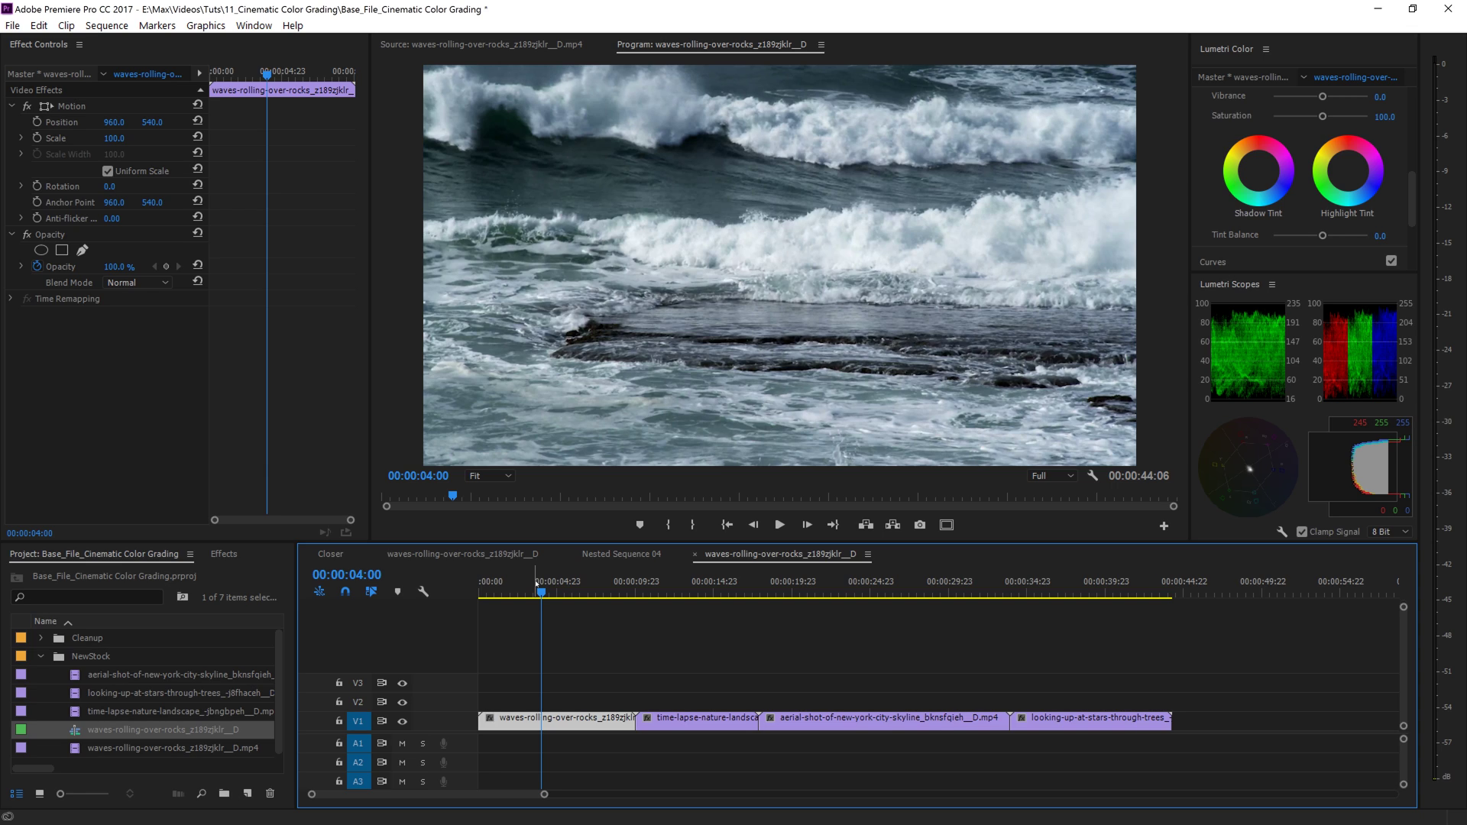
Create a 1920x1080 adjustment layer named Bars and stretch it on V3 across all four clips
left_click(41, 659)
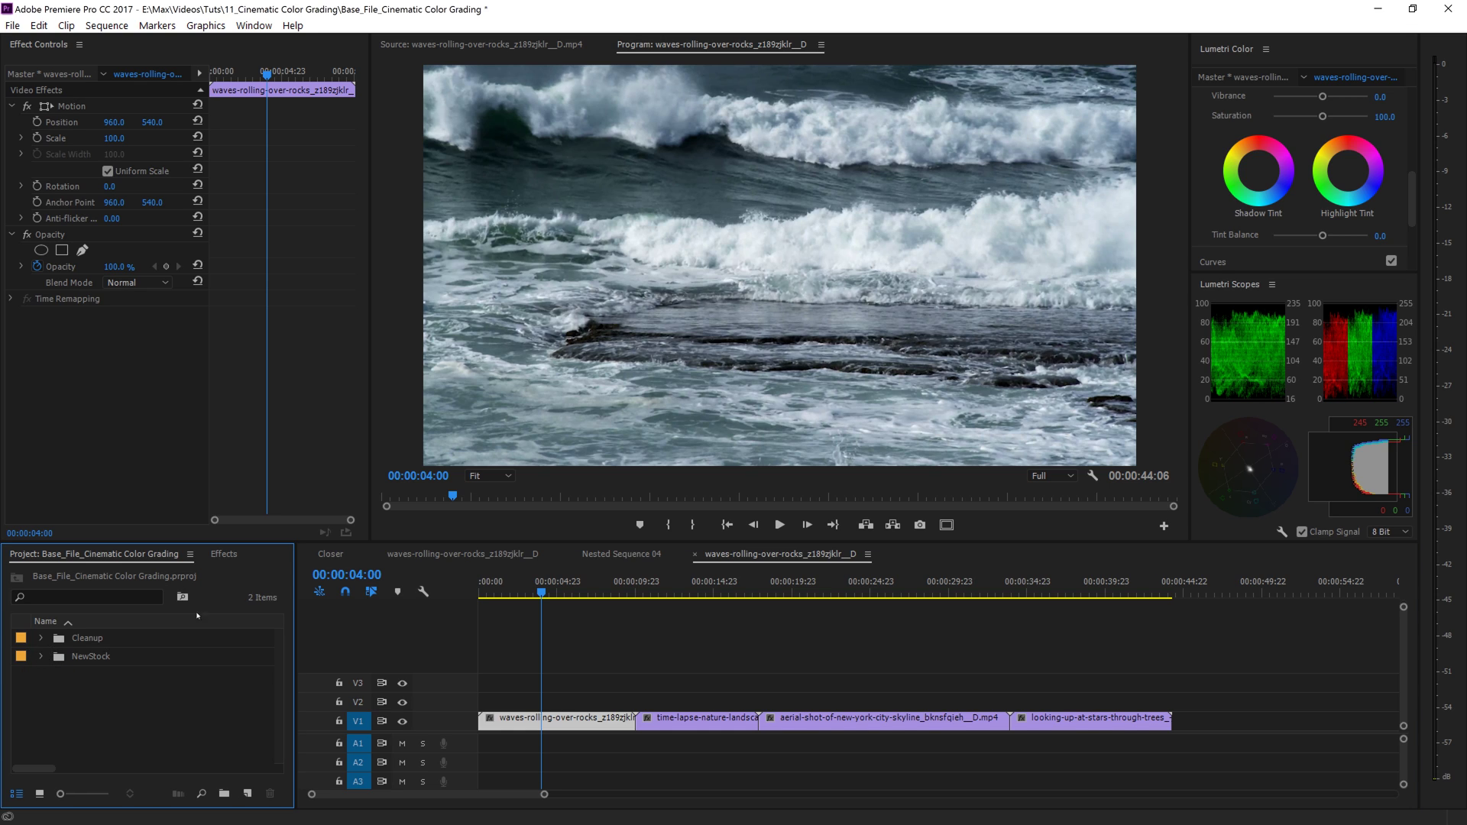
left_click(248, 794)
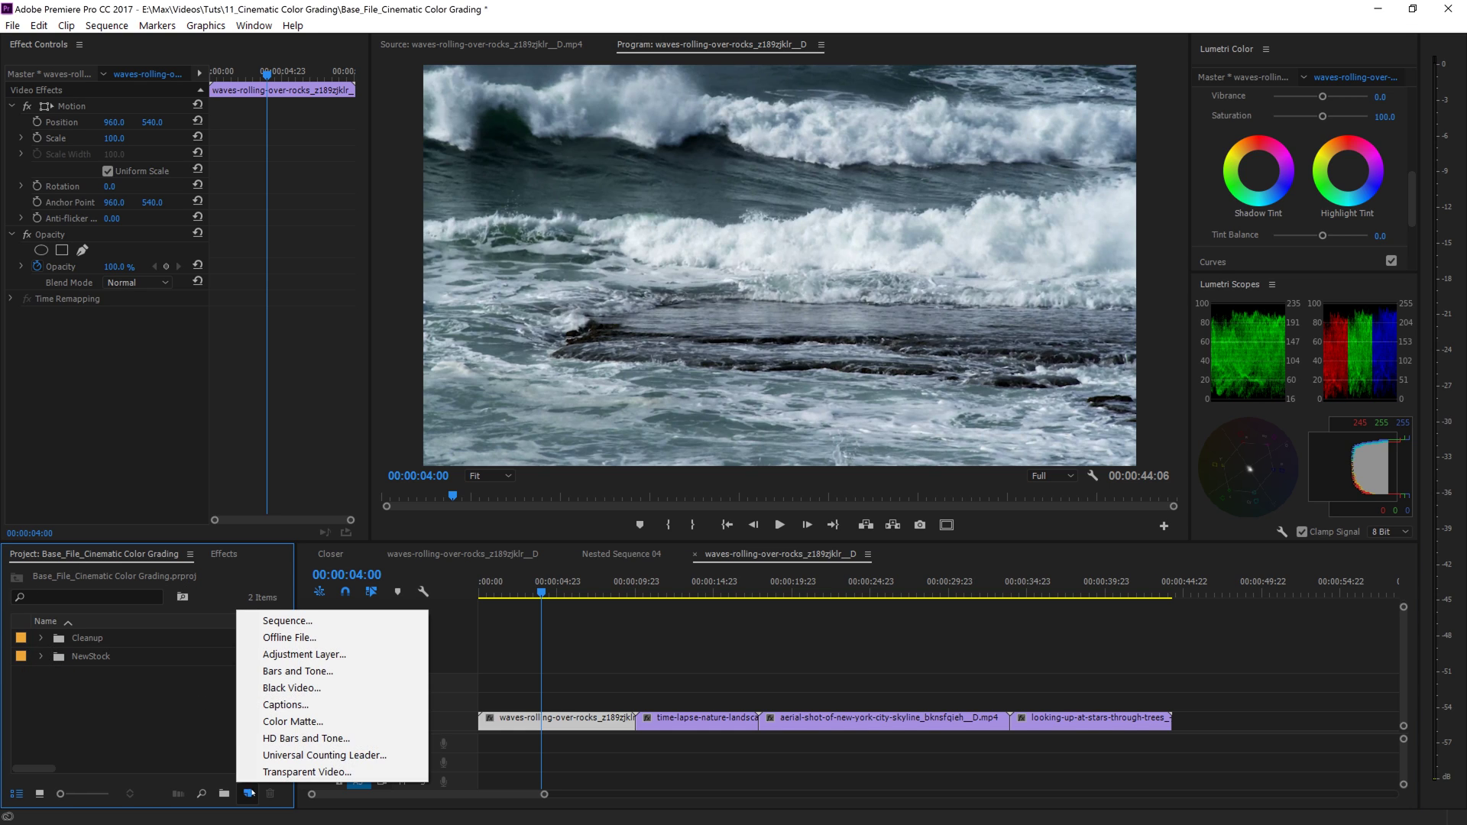
left_click(283, 653)
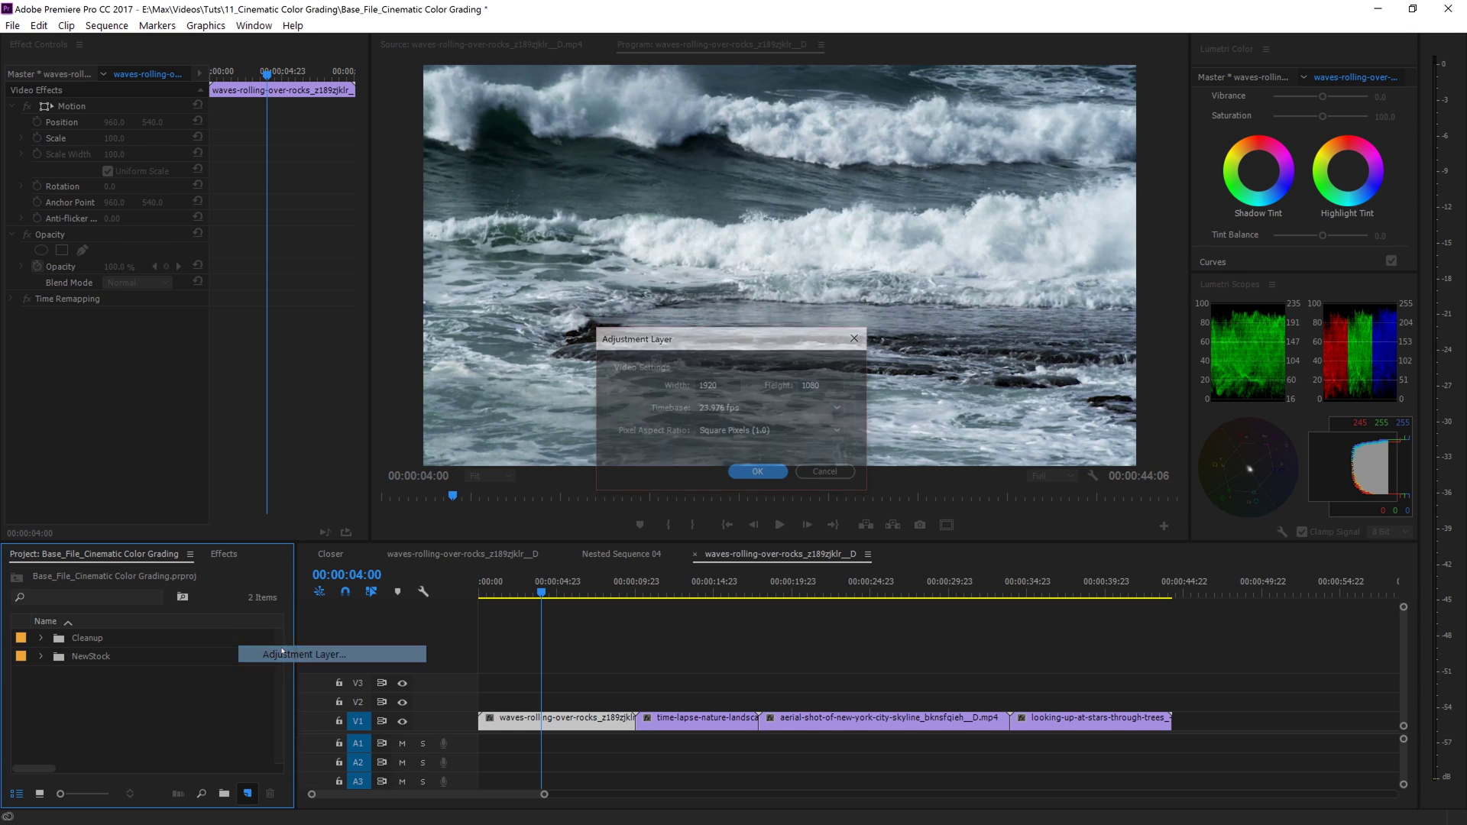
left_click(772, 472)
left_click(82, 636)
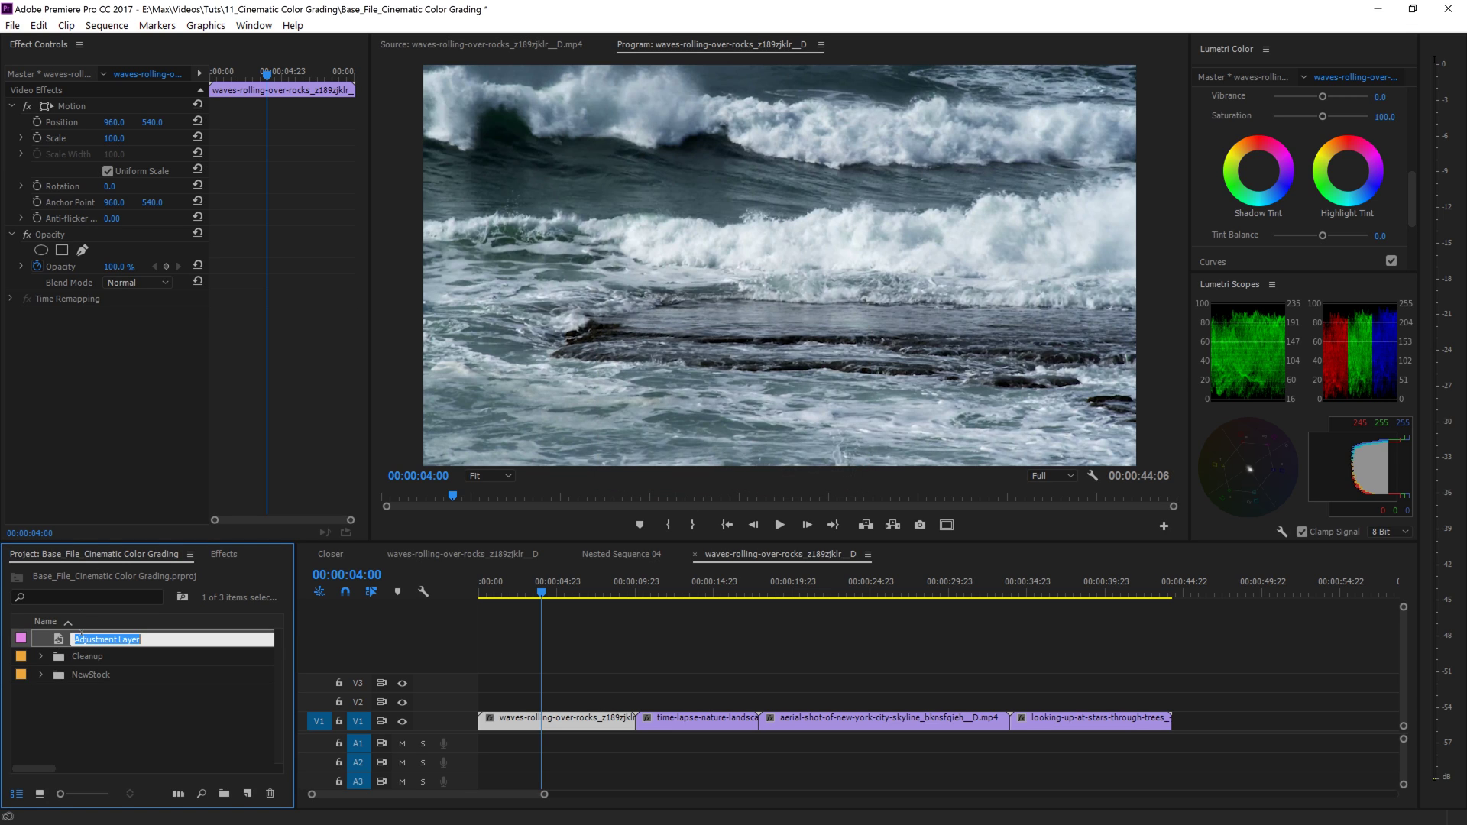
type("Bars")
left_click(128, 734)
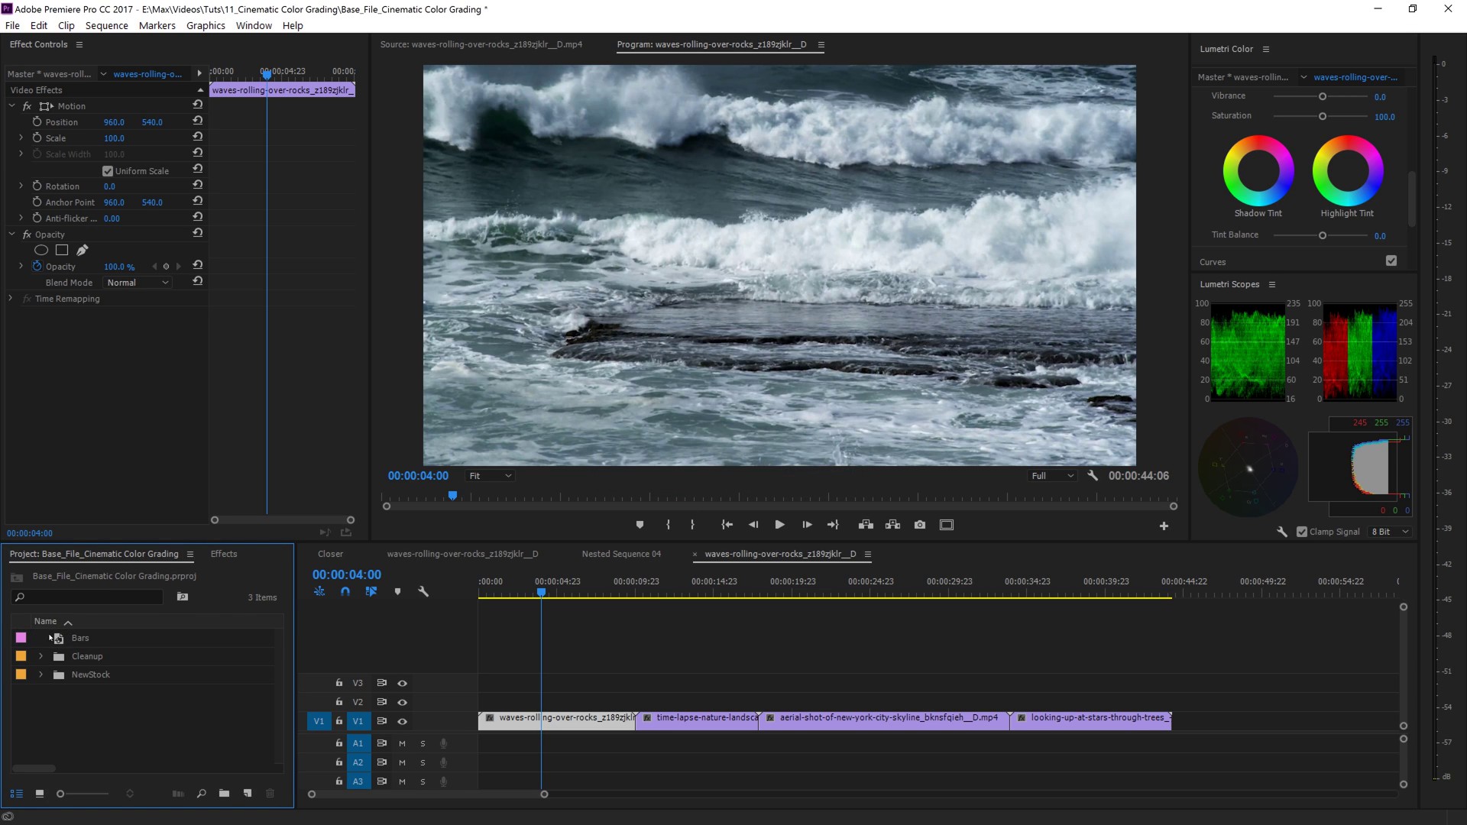
left_click_drag(51, 638, 1172, 681)
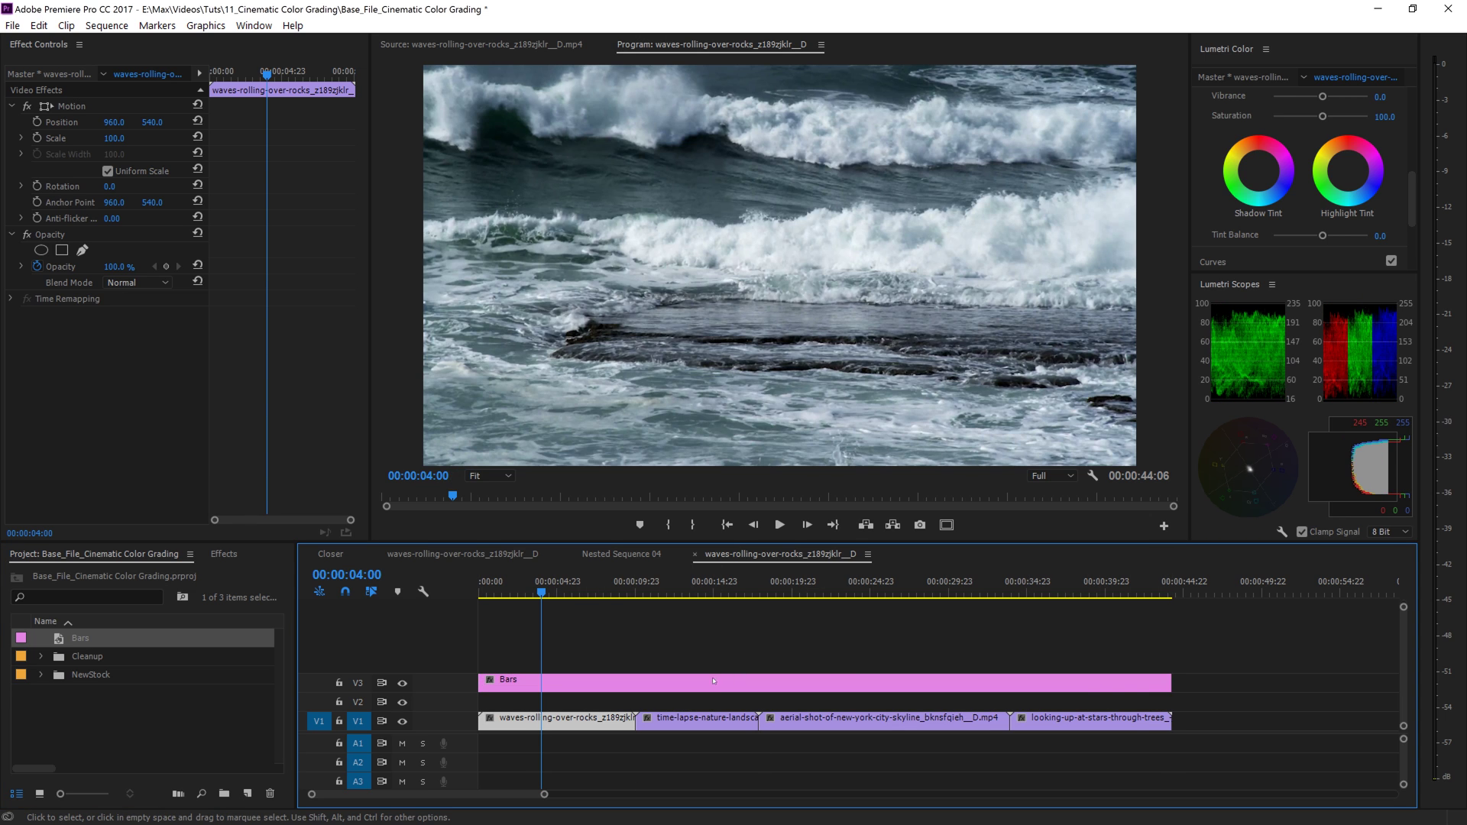
Dock the Effects panel, search 'crop', and apply Crop to the Bars clip on V3
left_click(714, 681)
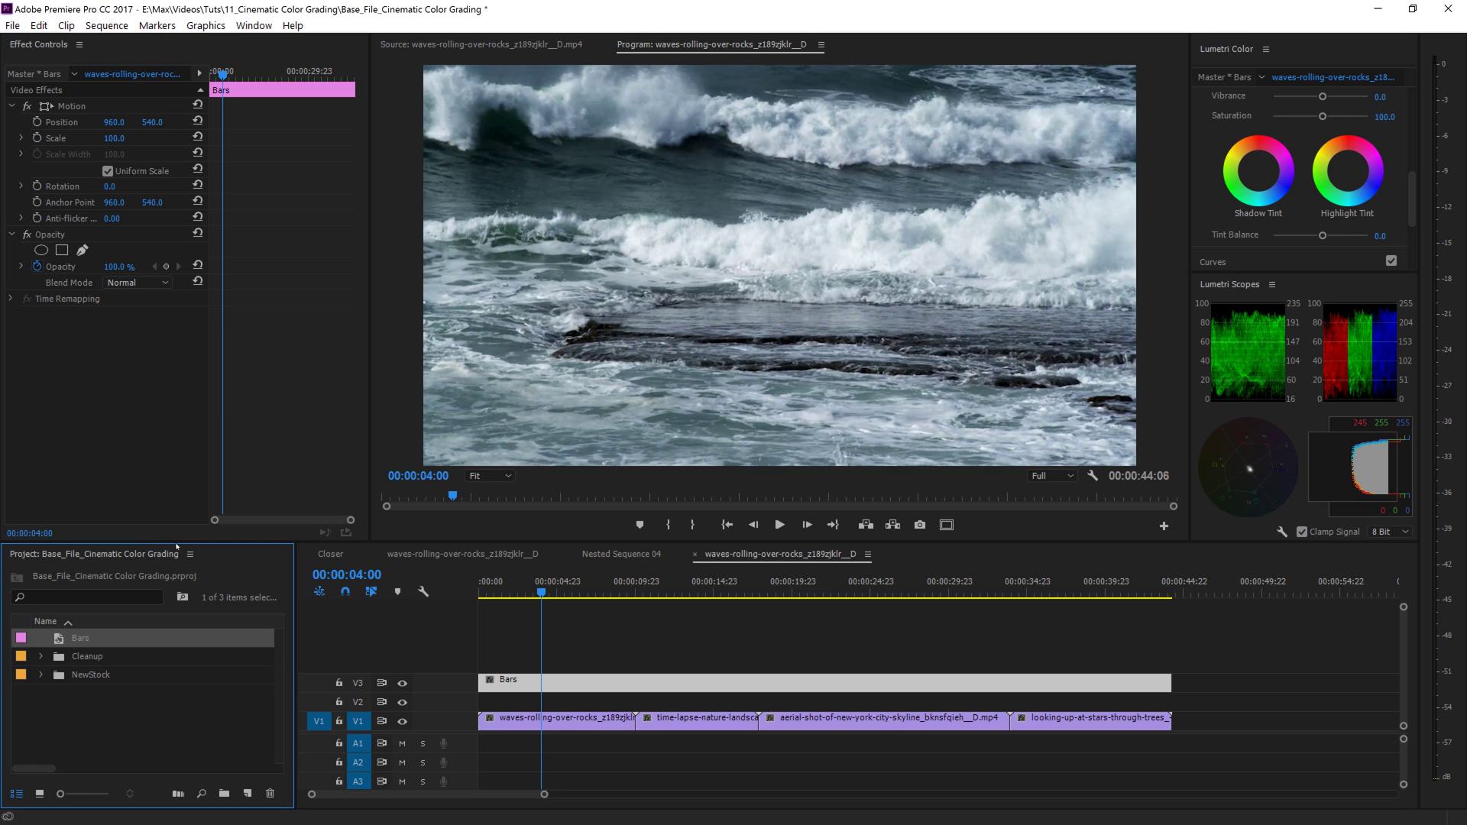
left_click(253, 25)
left_click(282, 300)
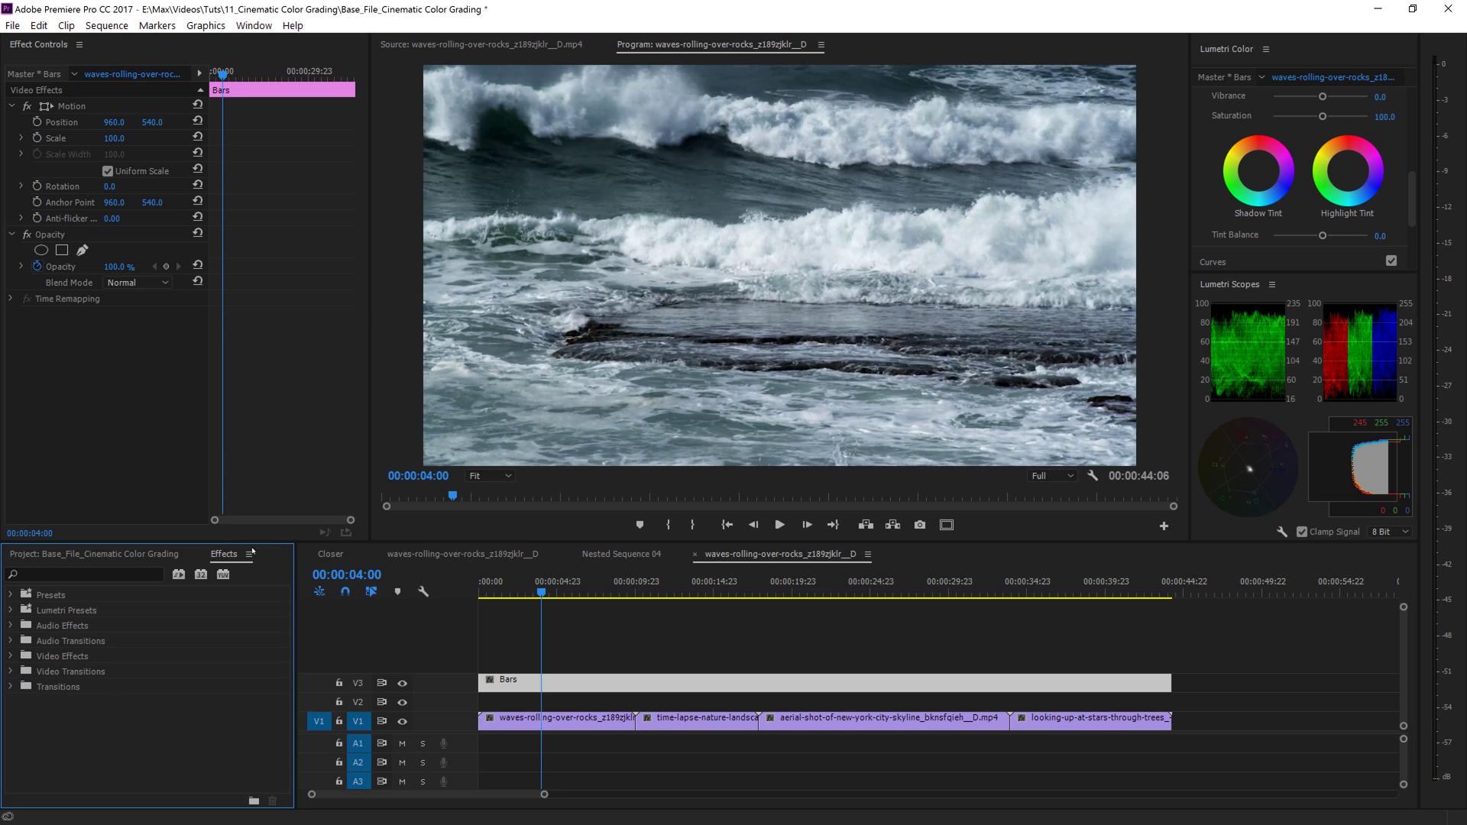
left_click_drag(231, 553, 150, 169)
left_click(31, 64)
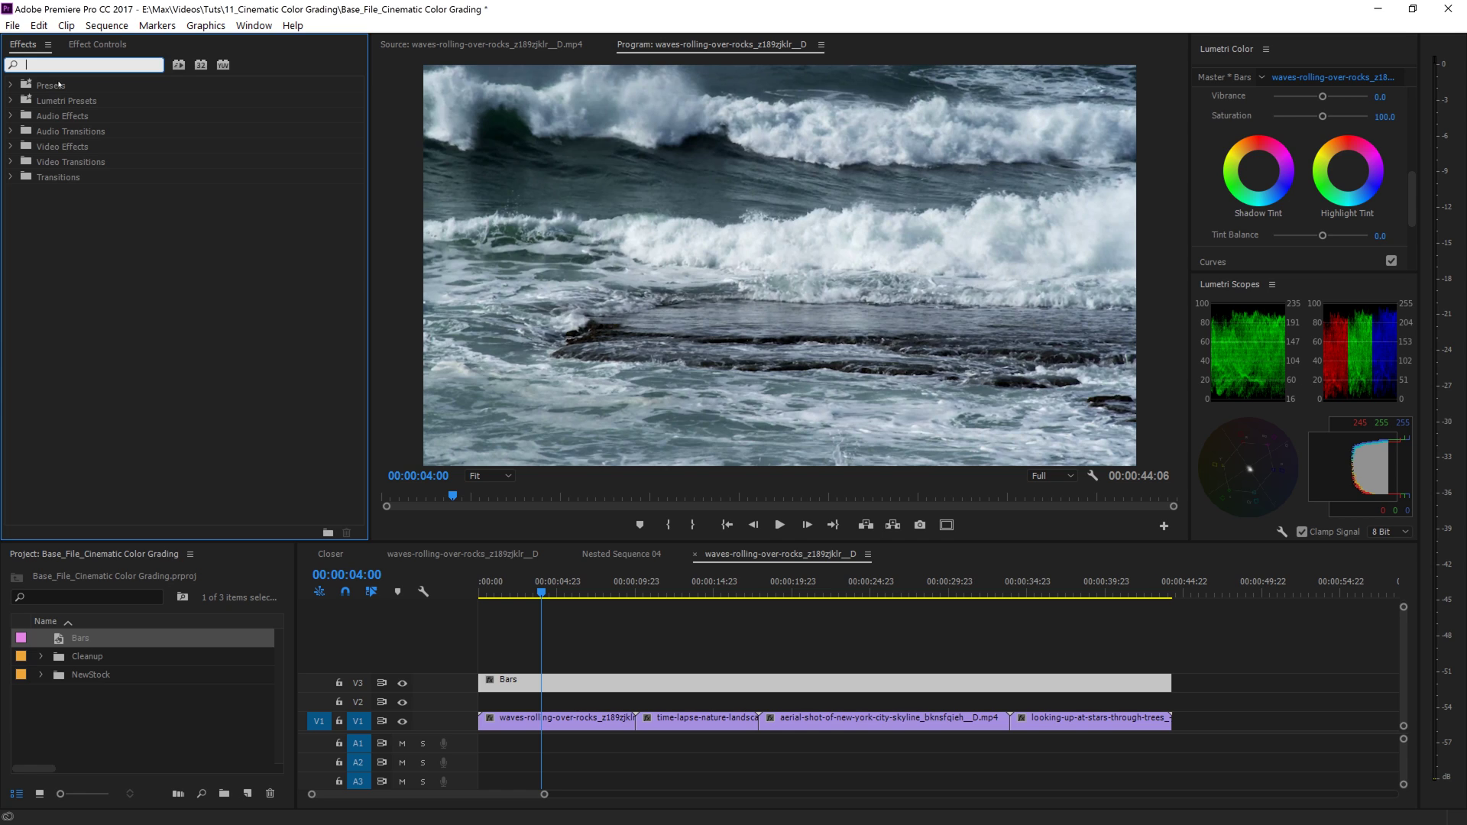
type("crop")
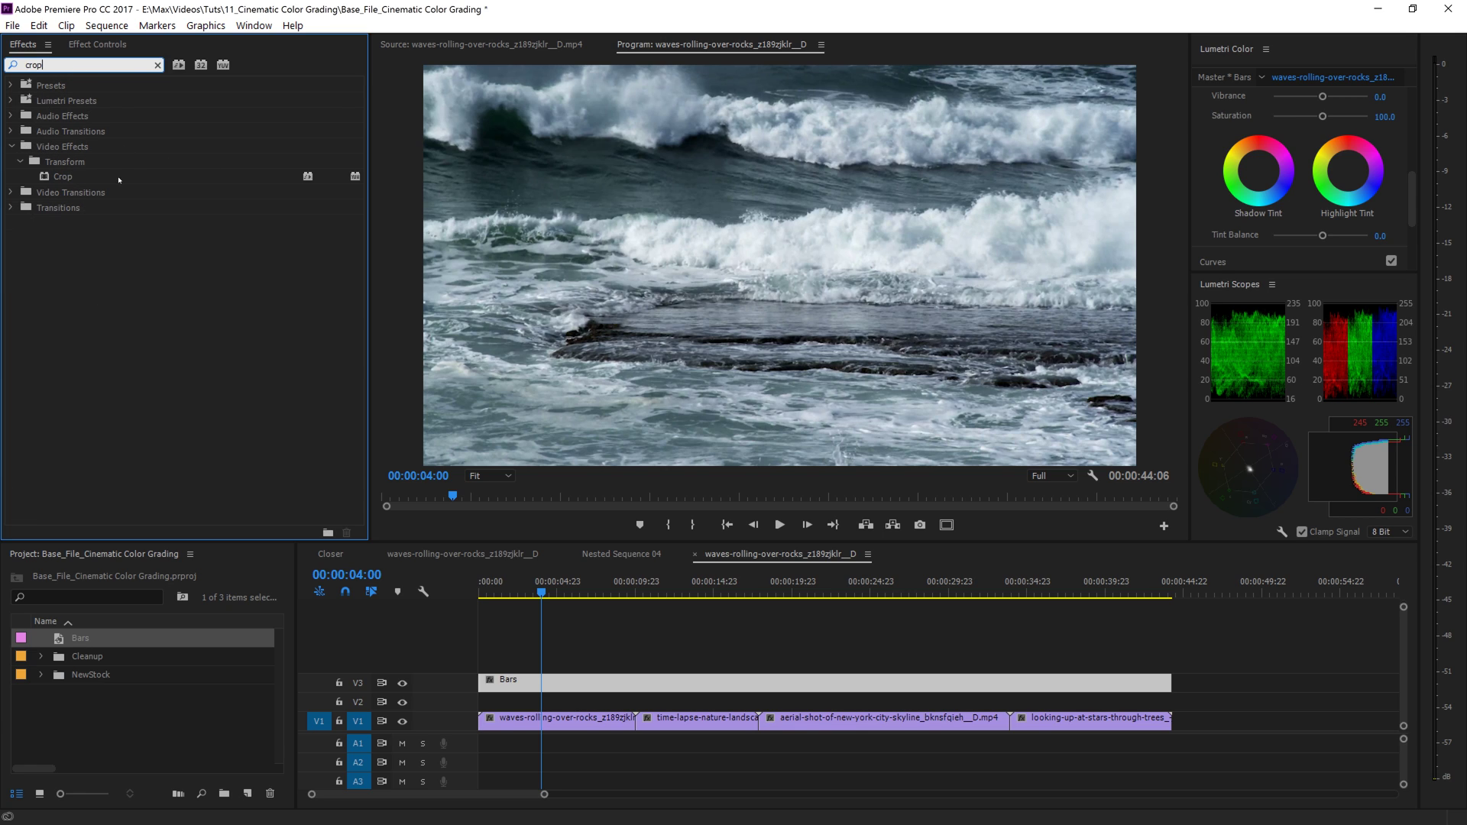
left_click_drag(54, 172, 600, 686)
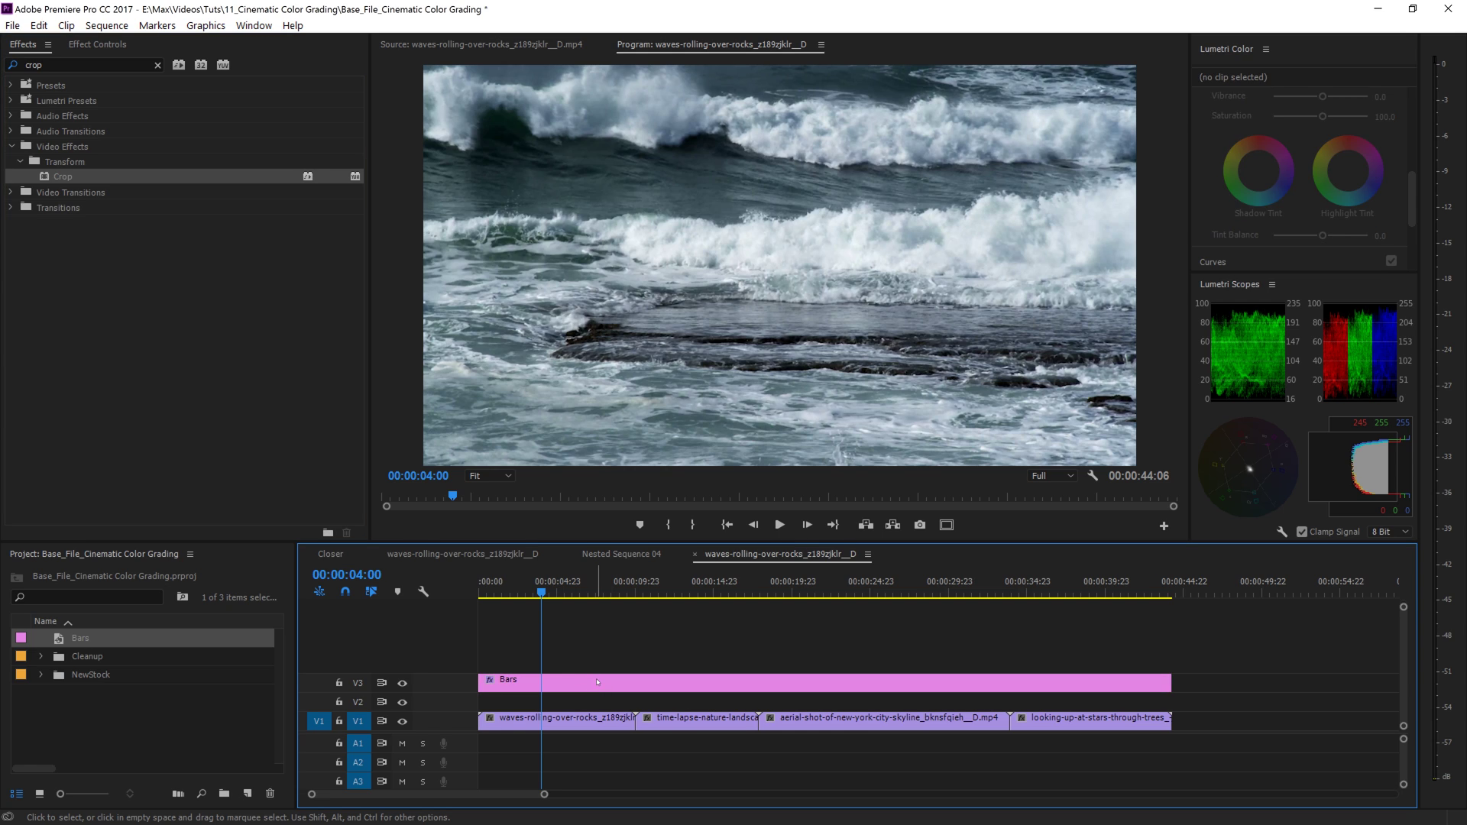
Restore the Effect Controls panel for Bars and select its Crop effect
left_click(600, 685)
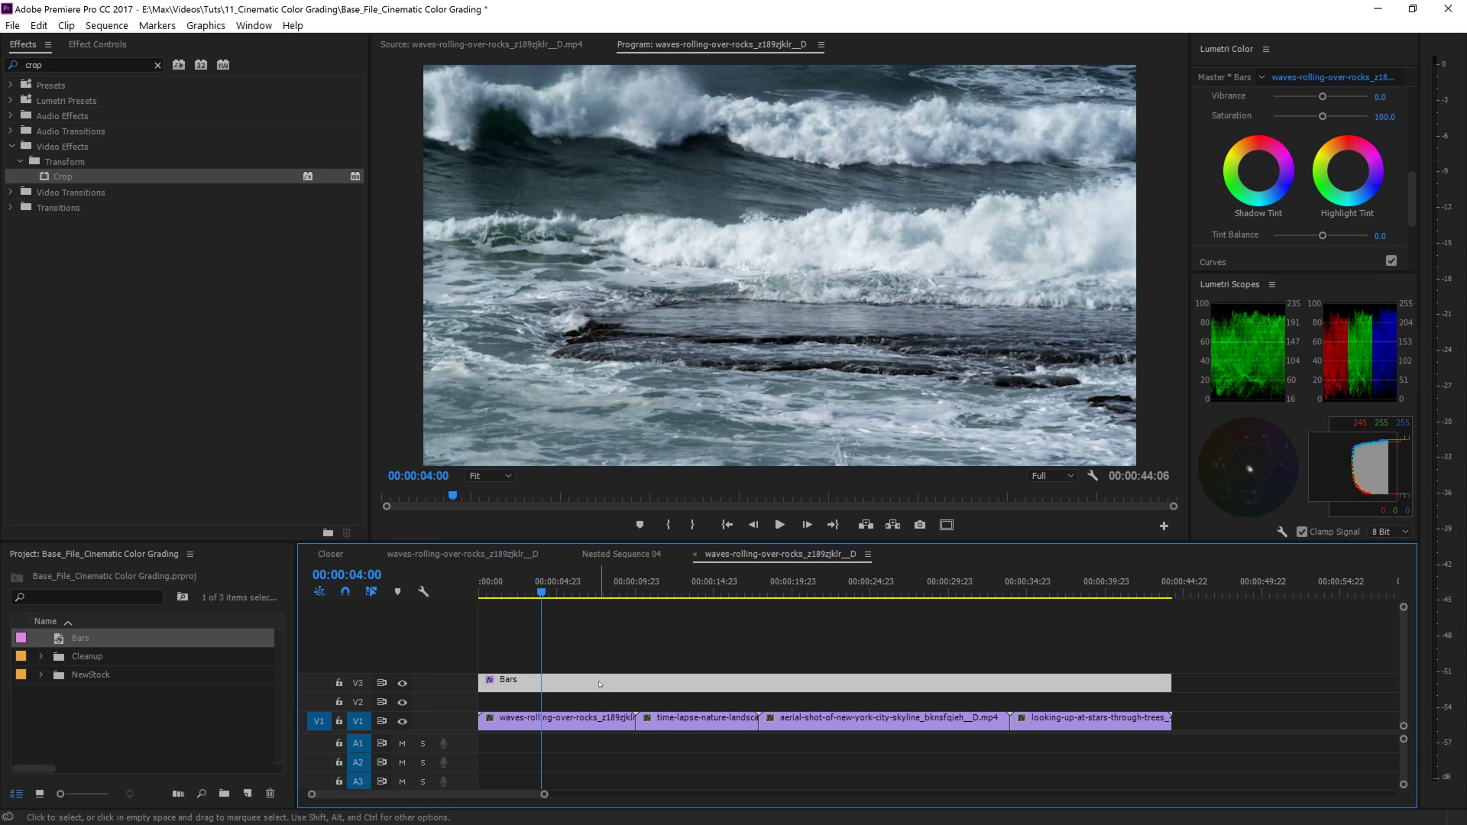
left_click(98, 45)
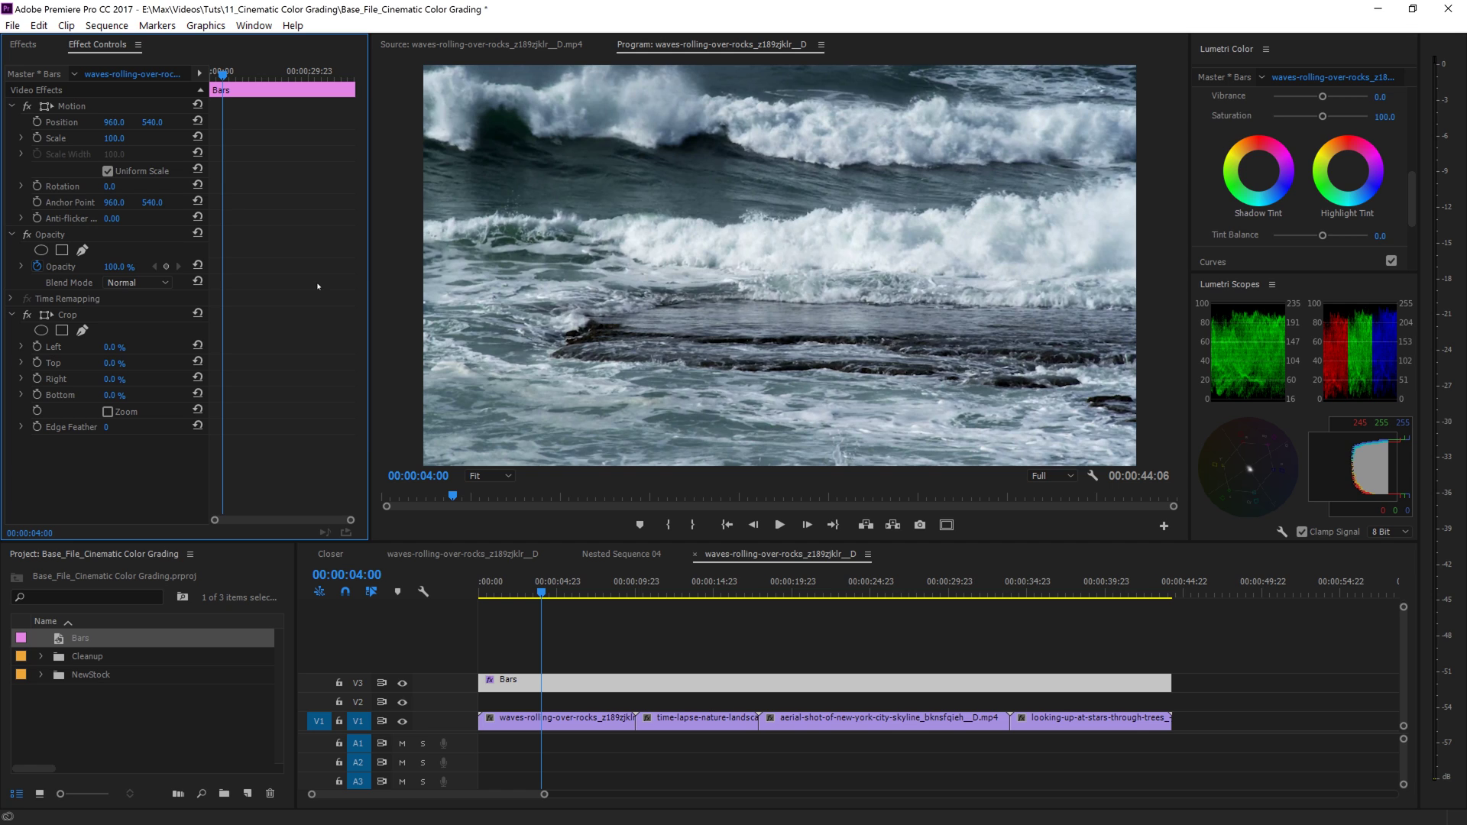
left_click(139, 47)
left_click(177, 46)
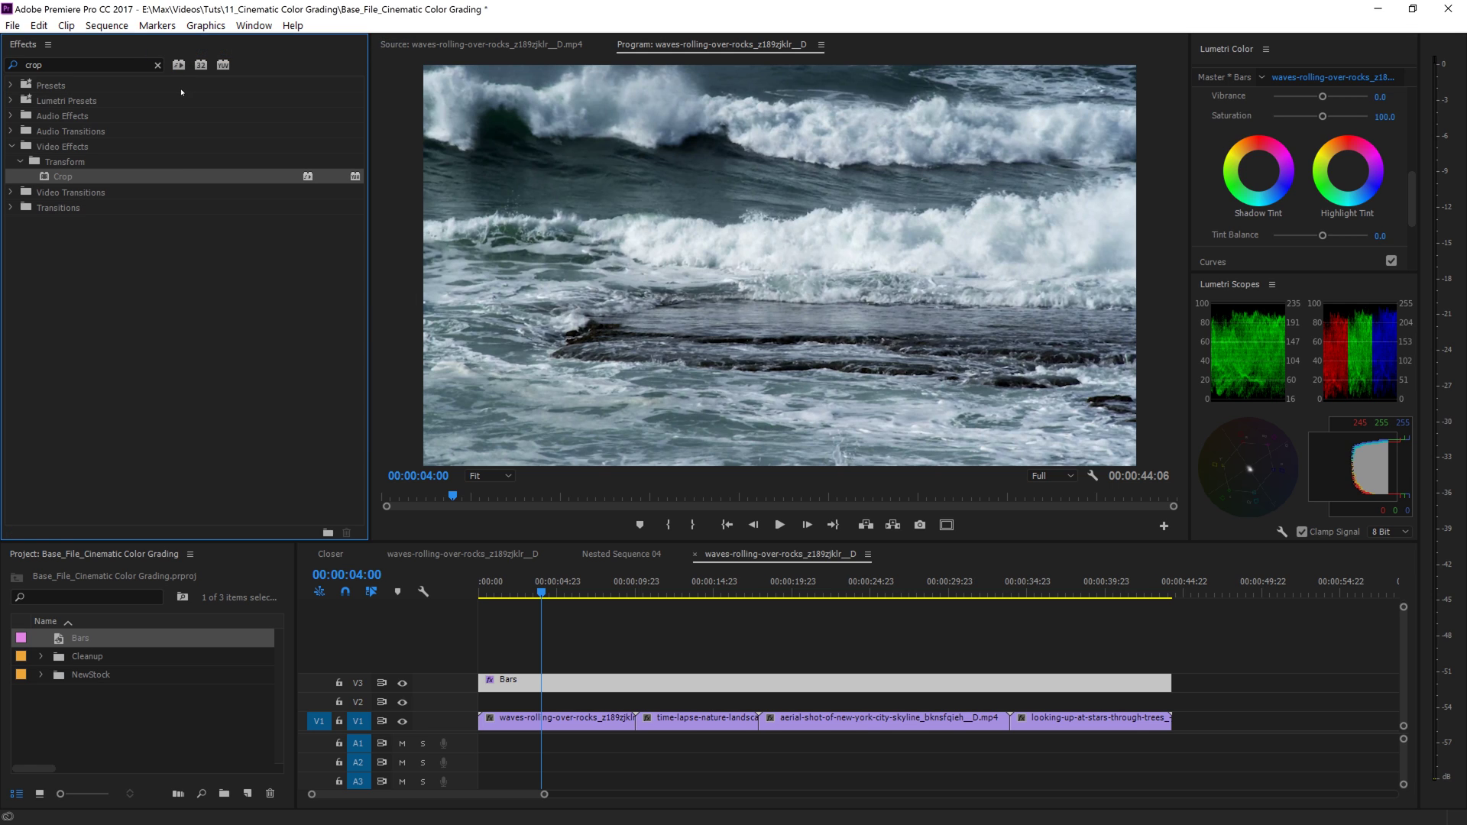
left_click(252, 26)
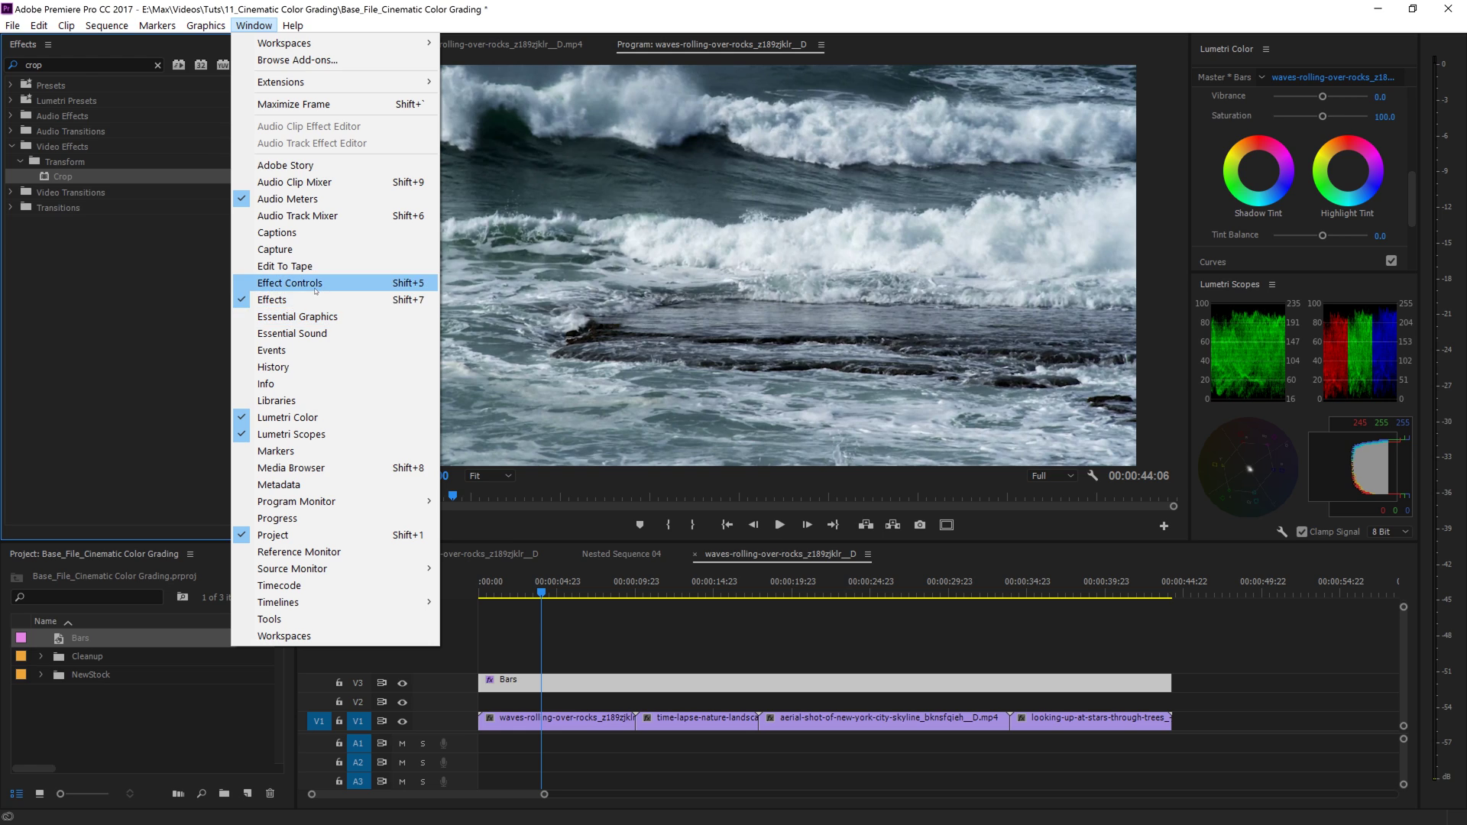
left_click(313, 283)
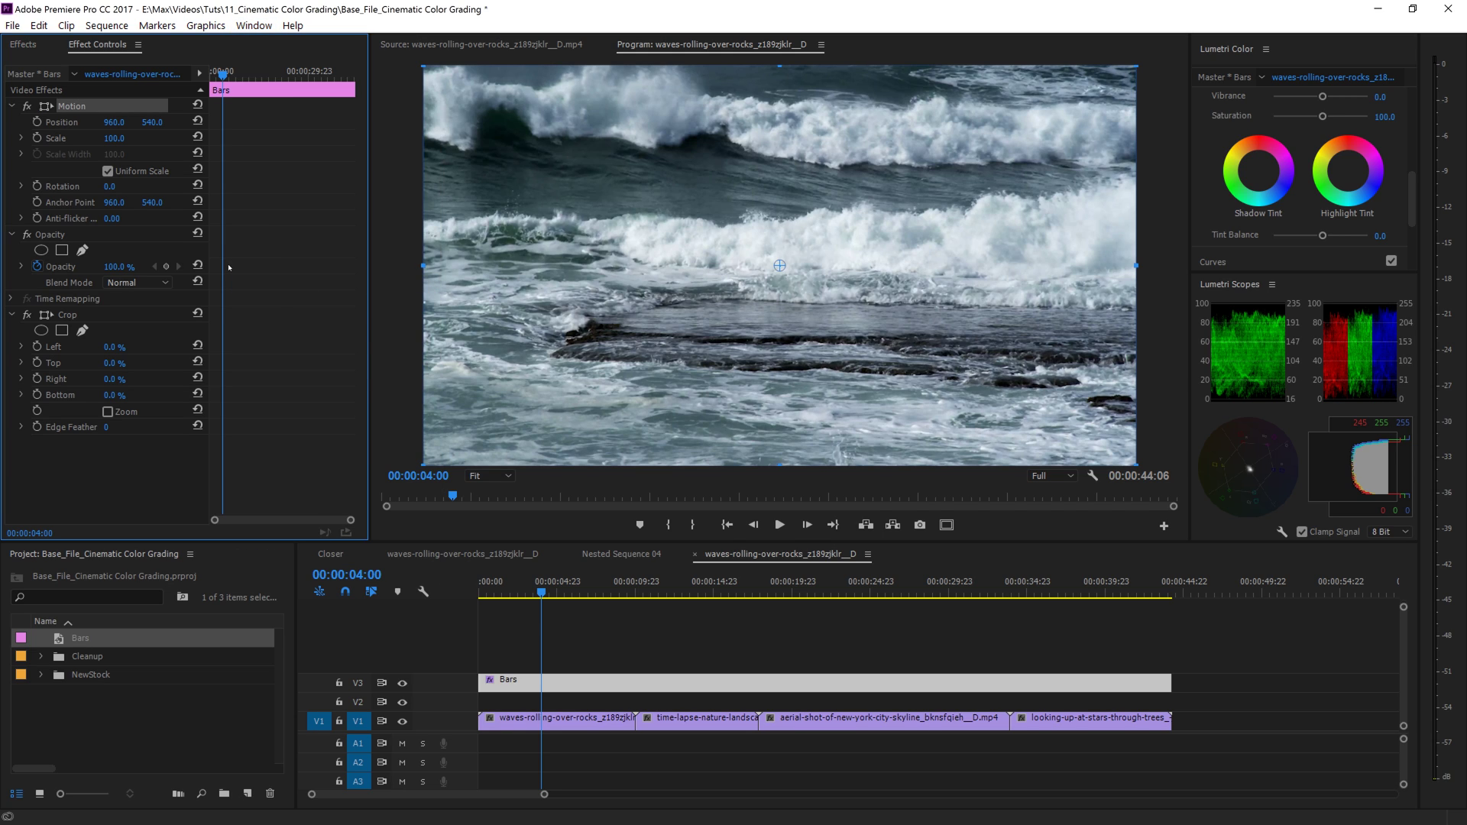
left_click(58, 243)
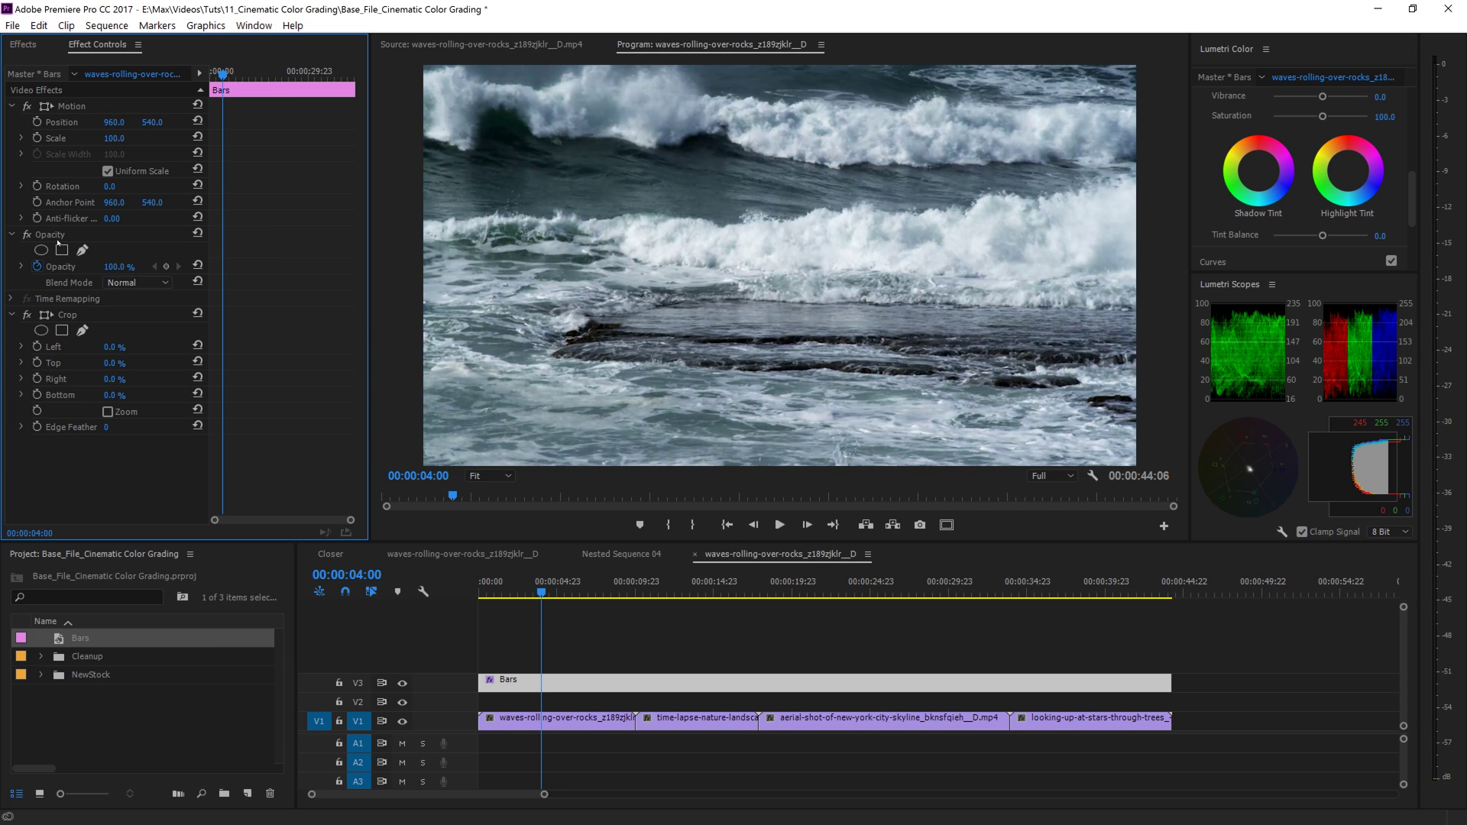
left_click(71, 314)
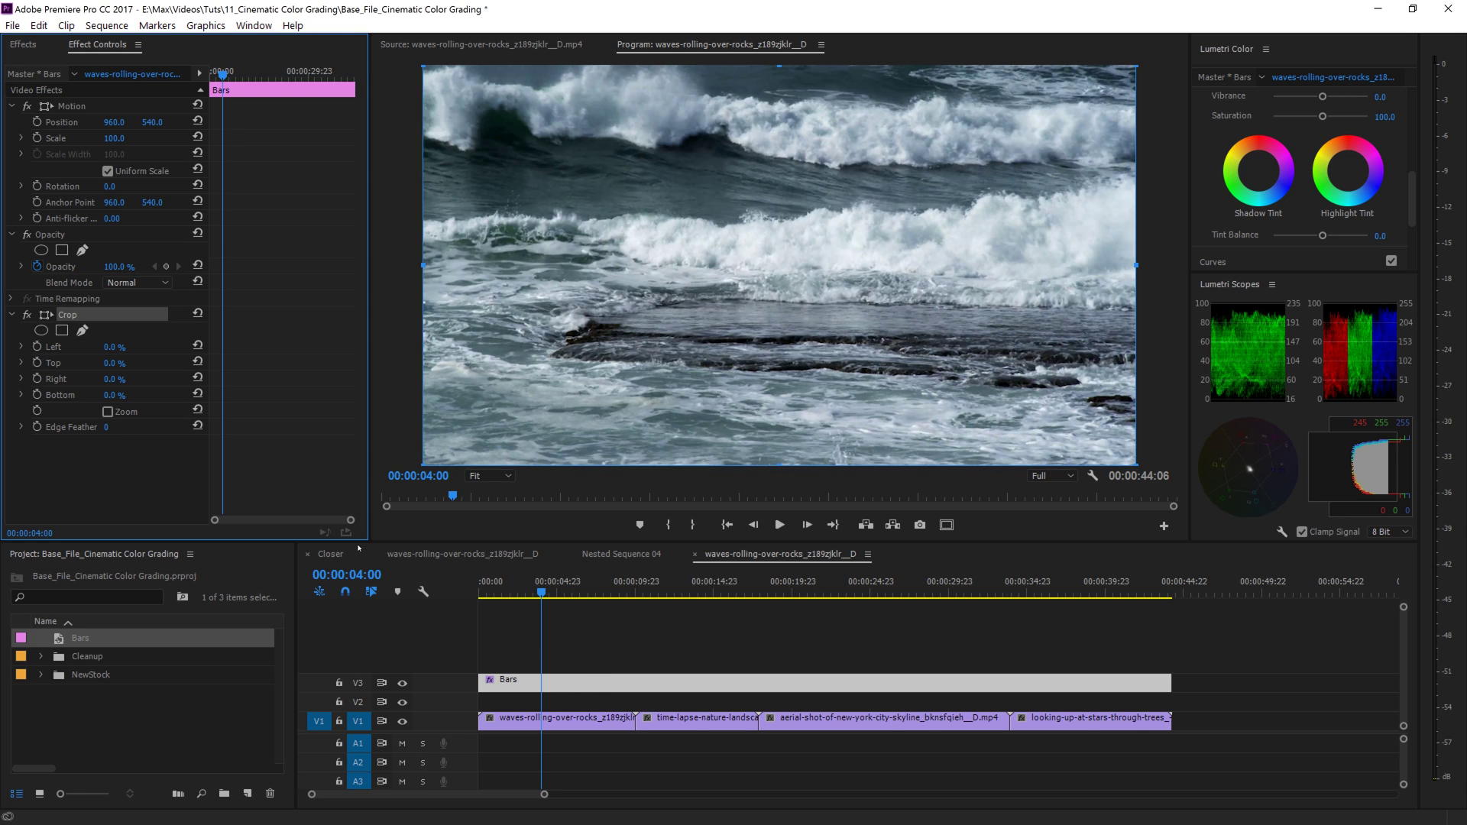
Set Crop Top and Crop Bottom to 10% on the Bars clip
left_click(115, 364)
type("10")
left_click(152, 465)
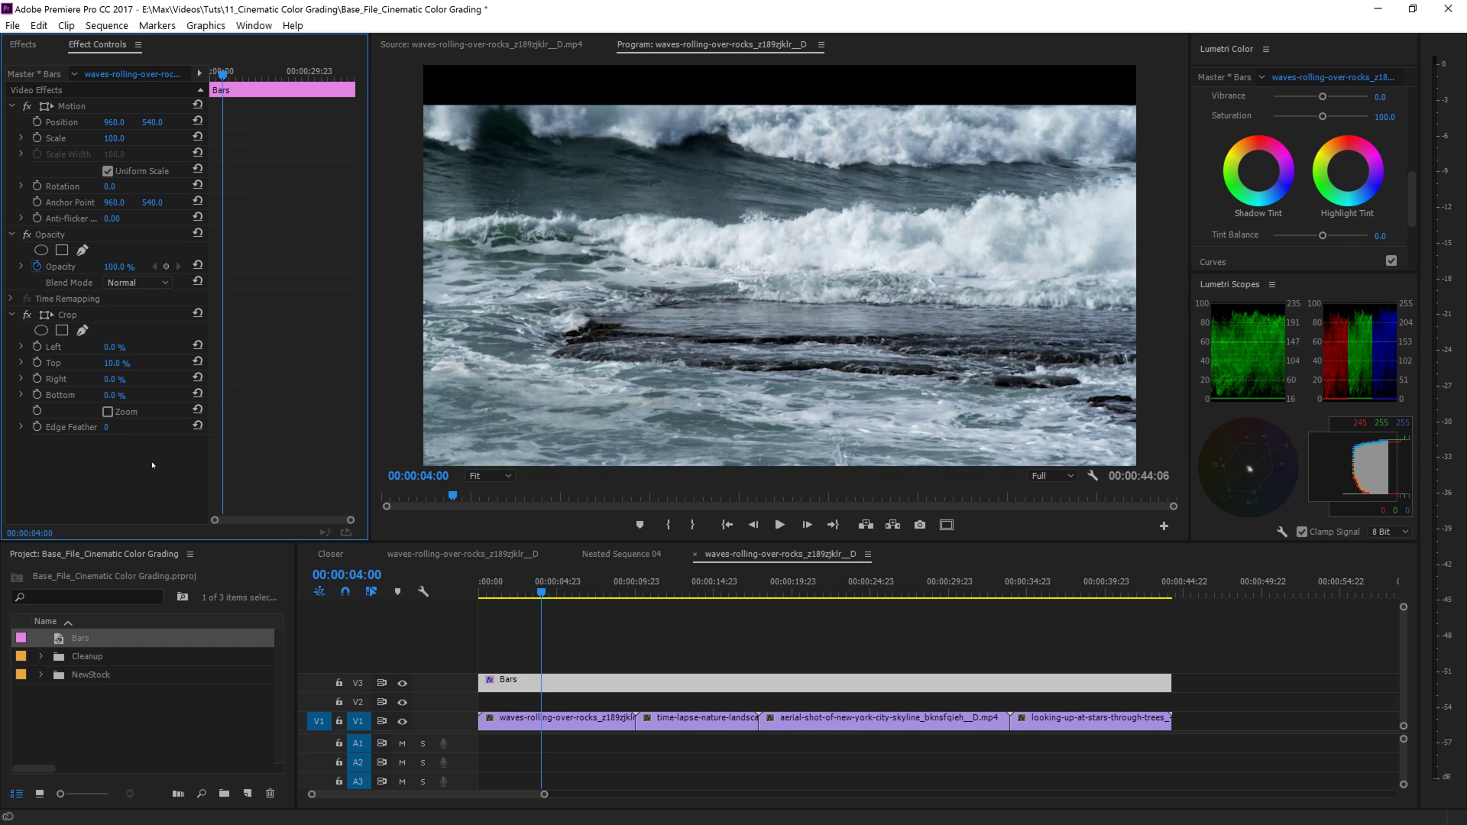
left_click(111, 395)
type("10")
key("Return")
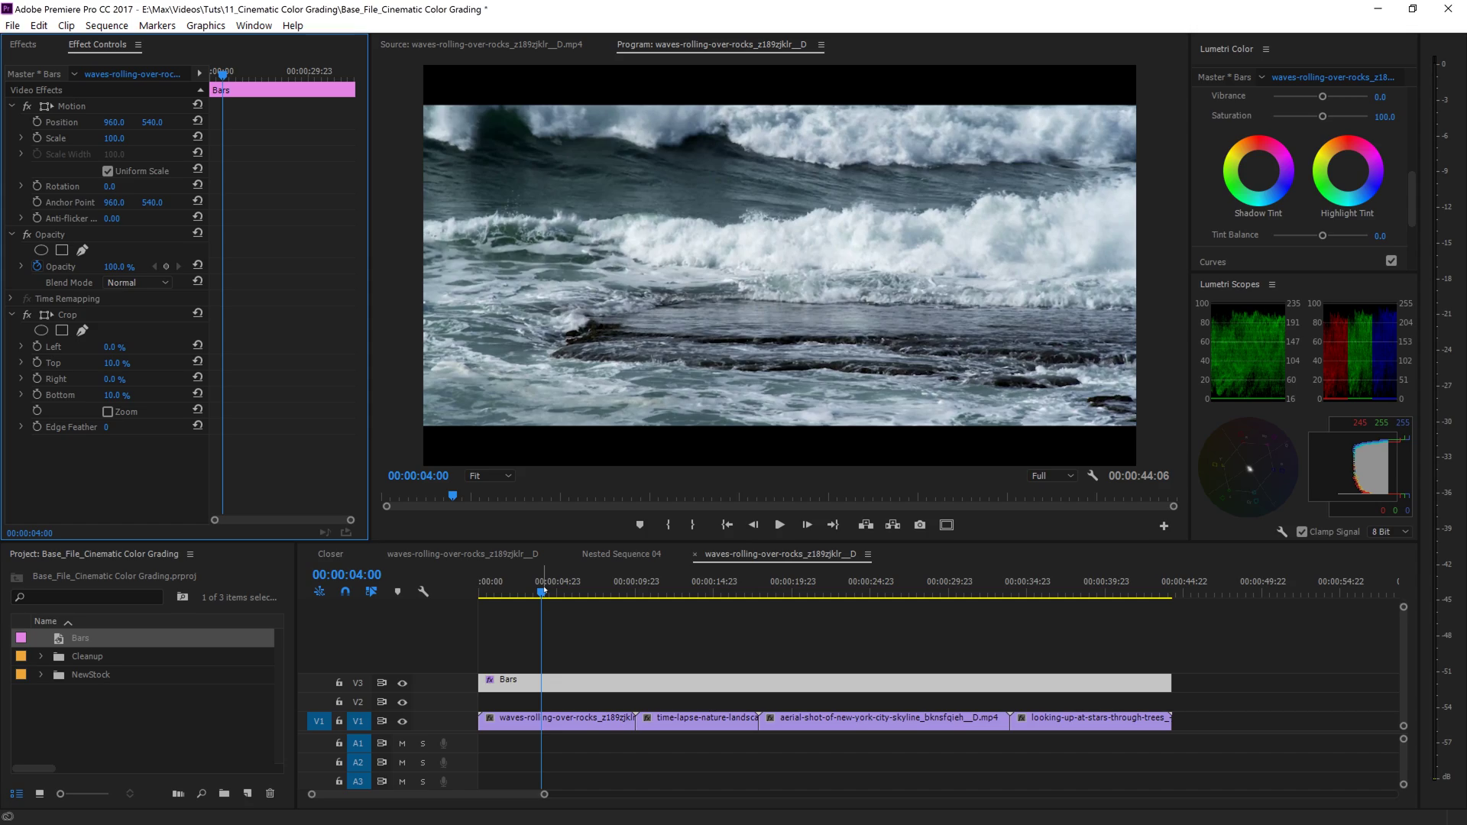
Play back the sequence from the start to preview the letterbox bands
left_click(601, 591)
key("space")
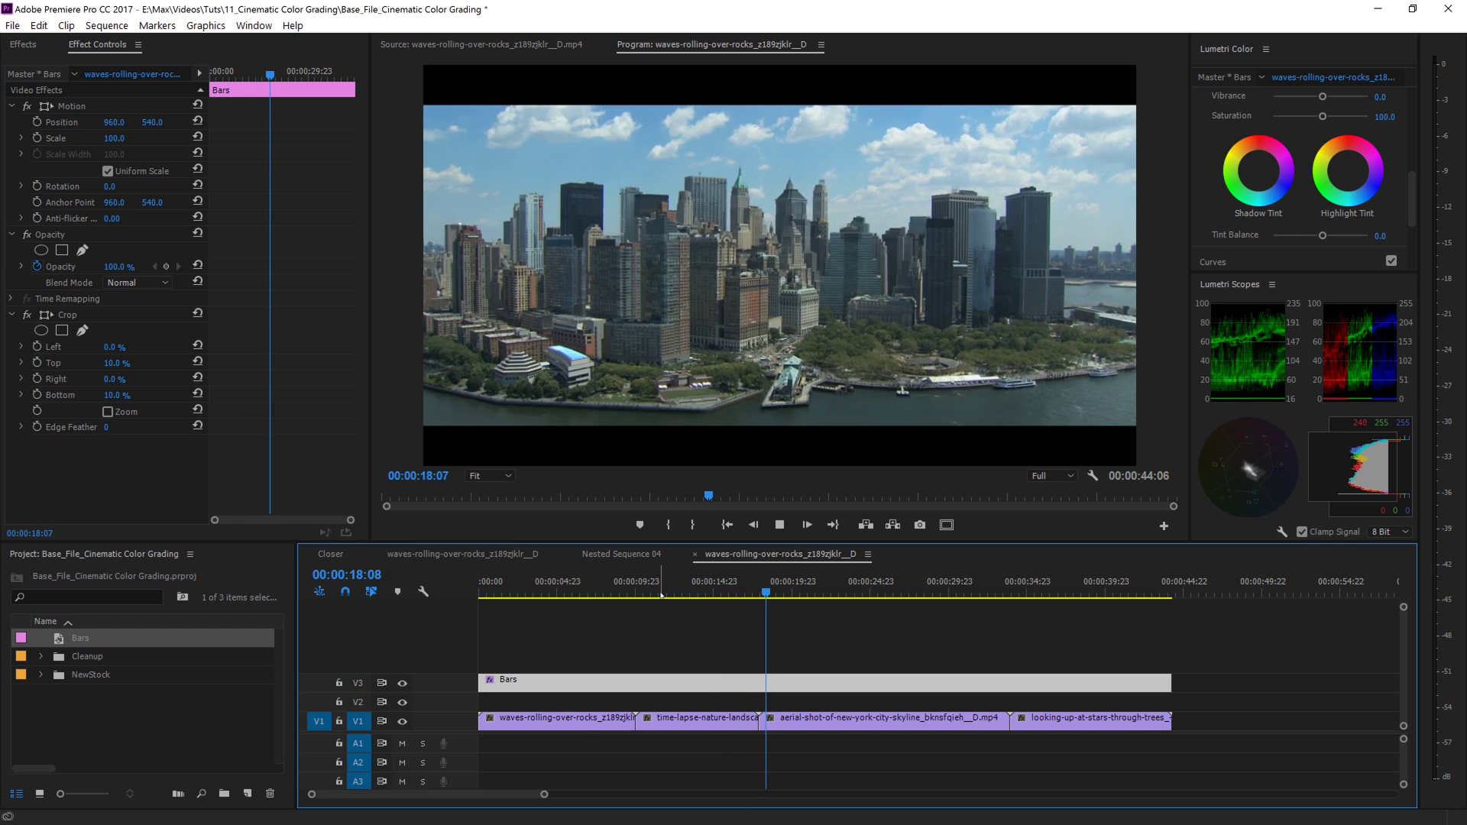
key("space")
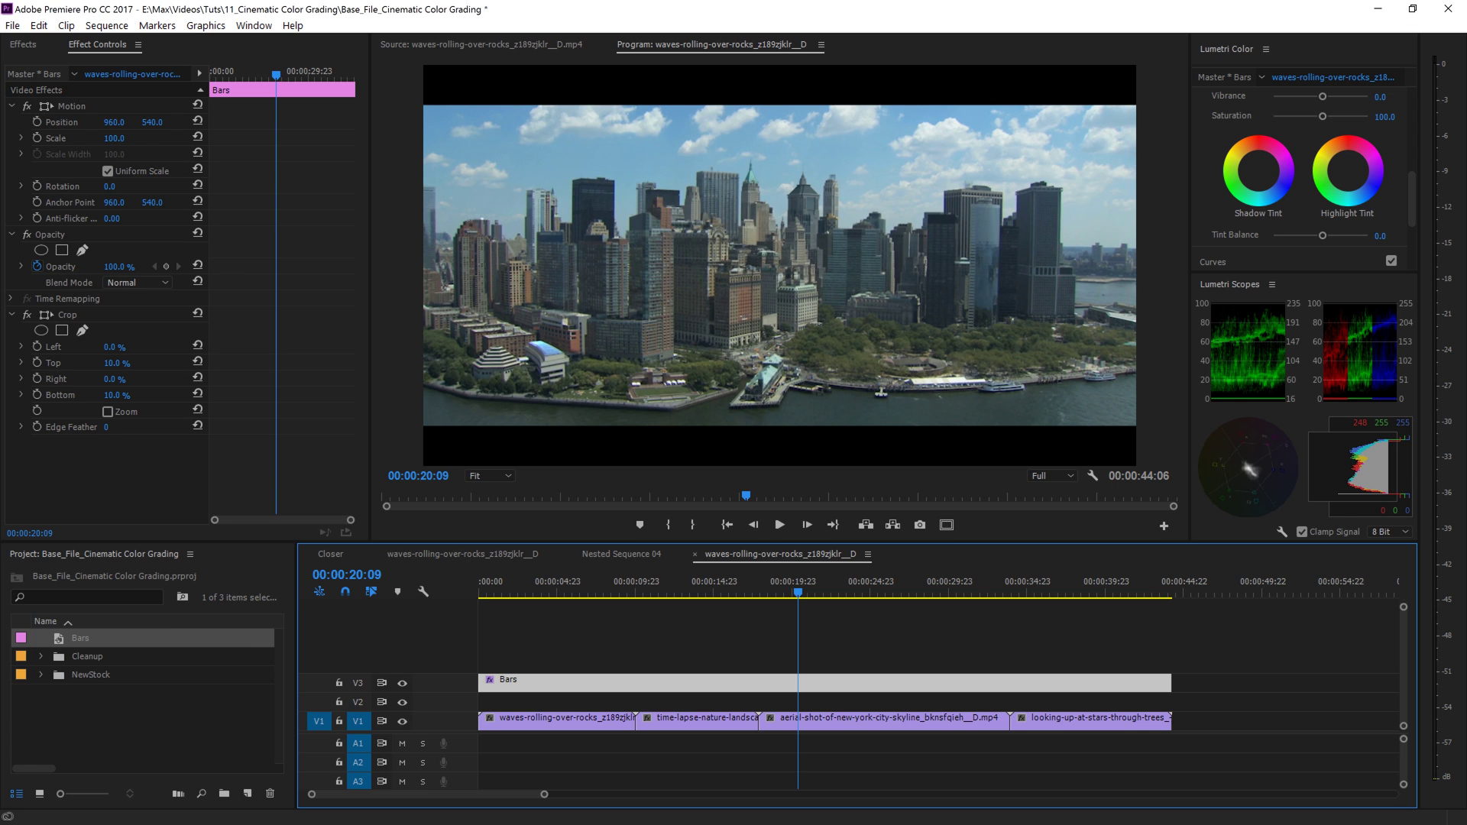
key("alt+Tab")
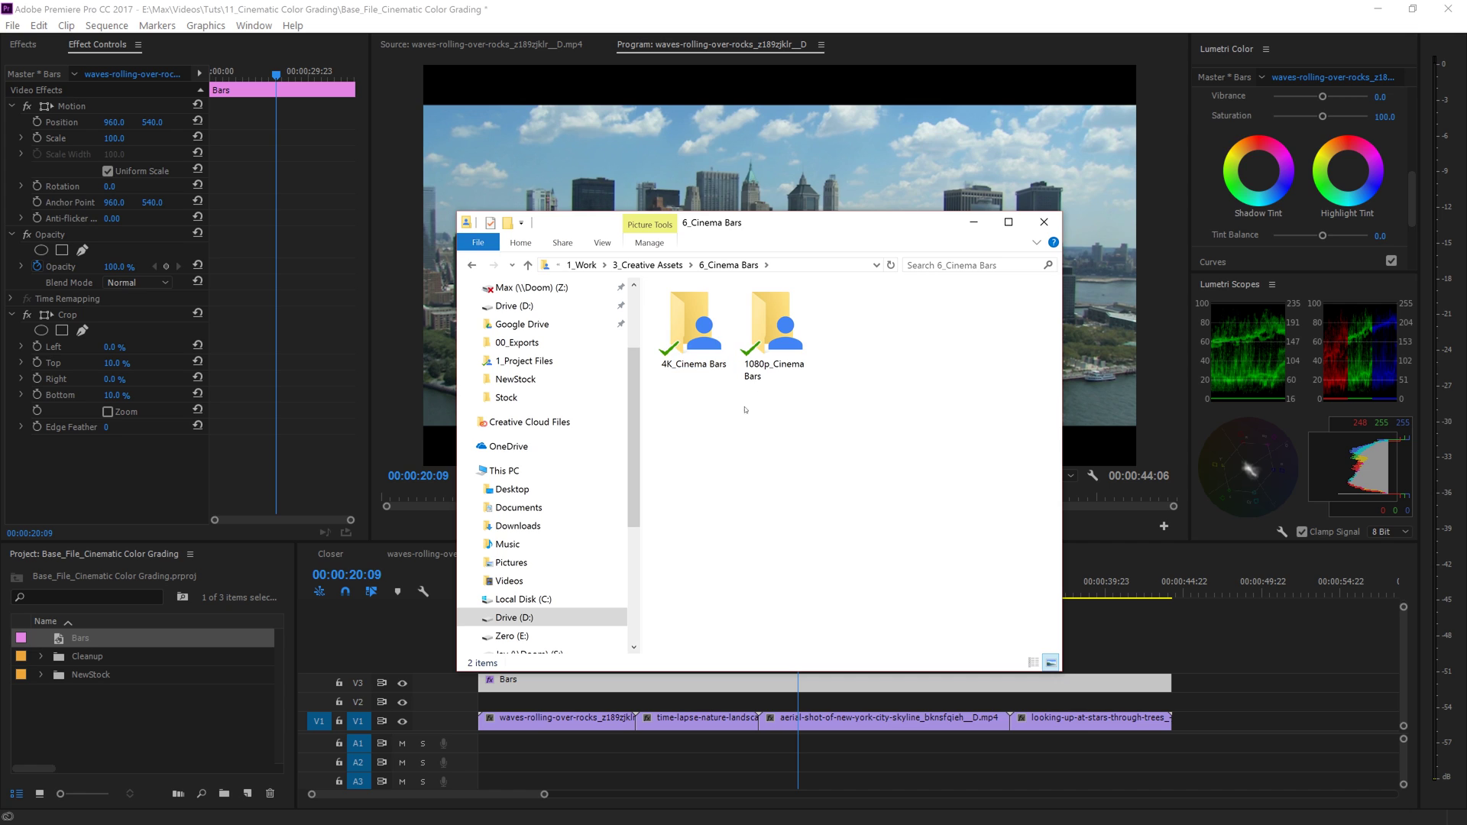
Open 1080p_Cinema Bars and drag 1080p_240by1_Widescreen Standard.png into the Project panel
double_click(774, 348)
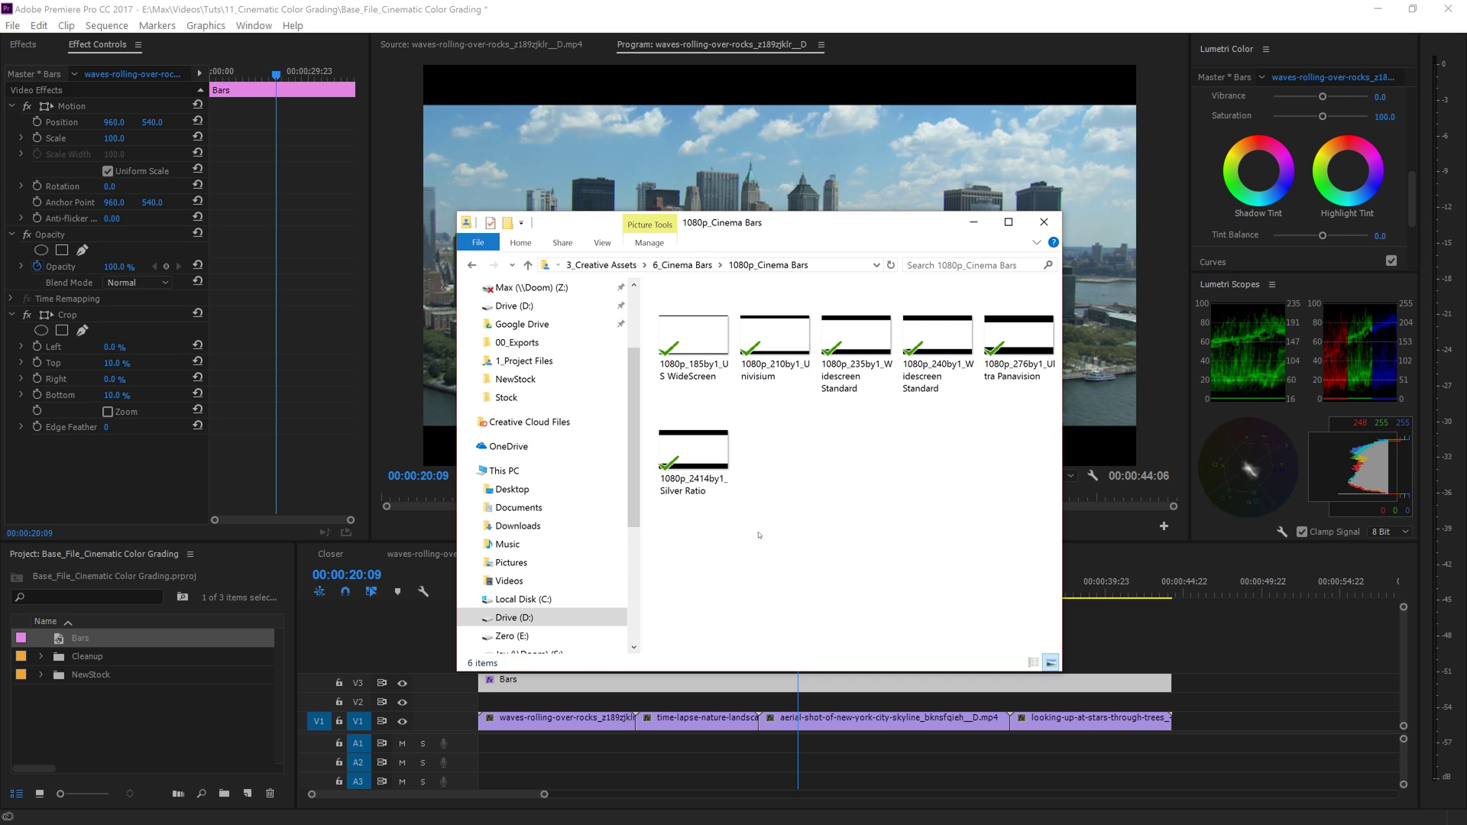
left_click_drag(650, 546, 993, 290)
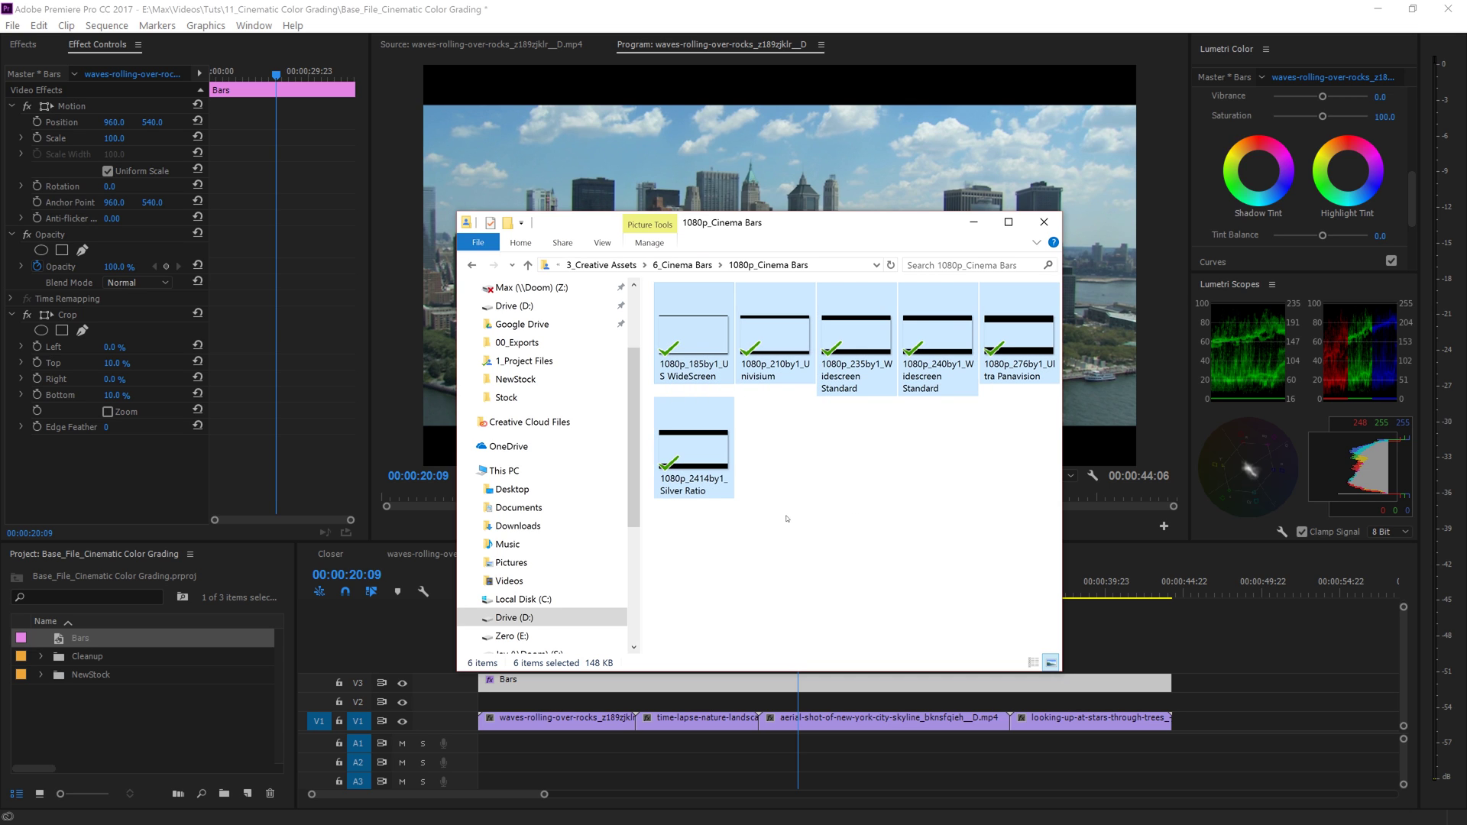
left_click(878, 462)
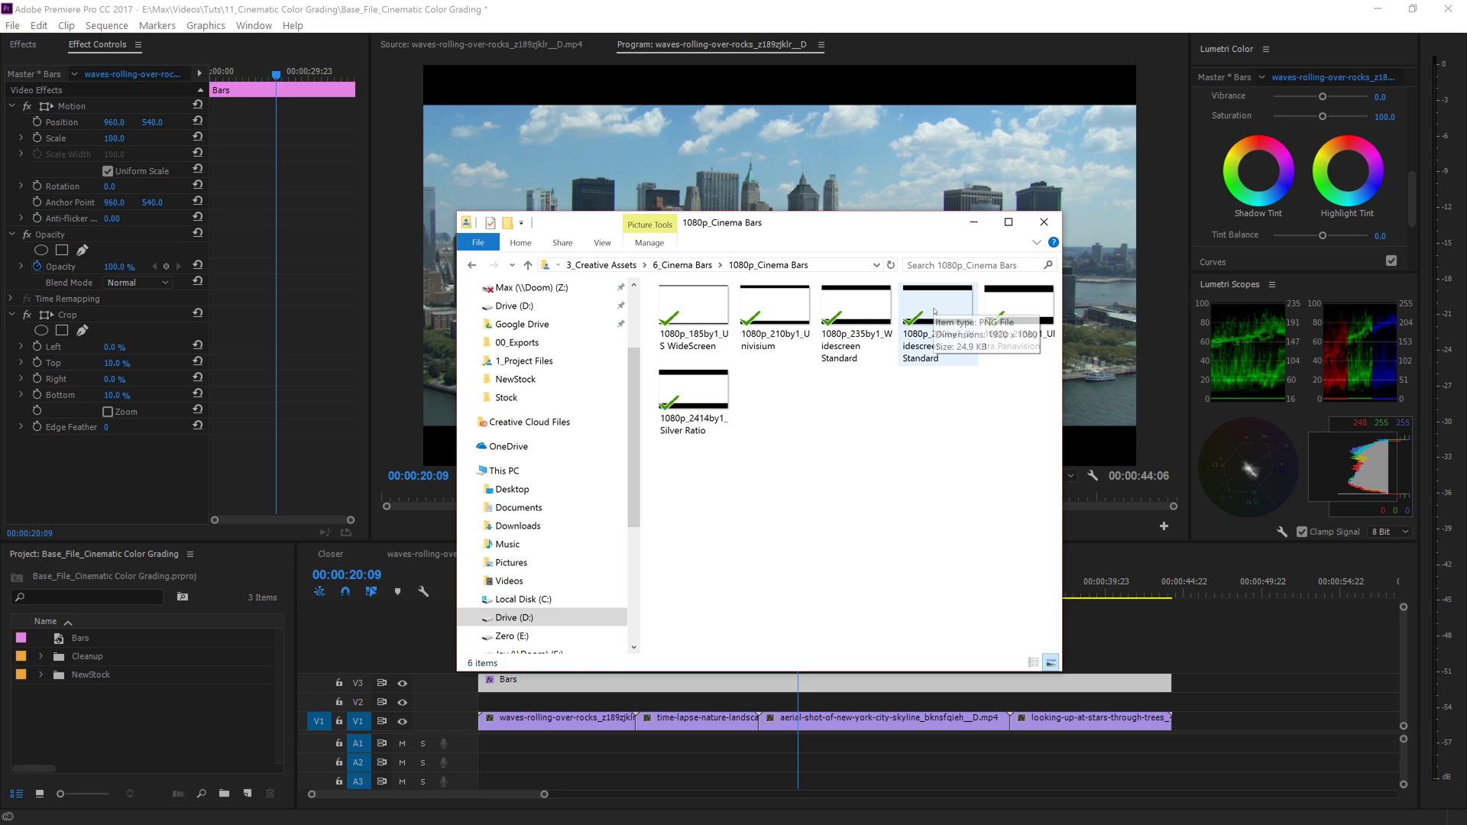
left_click_drag(934, 311, 123, 722)
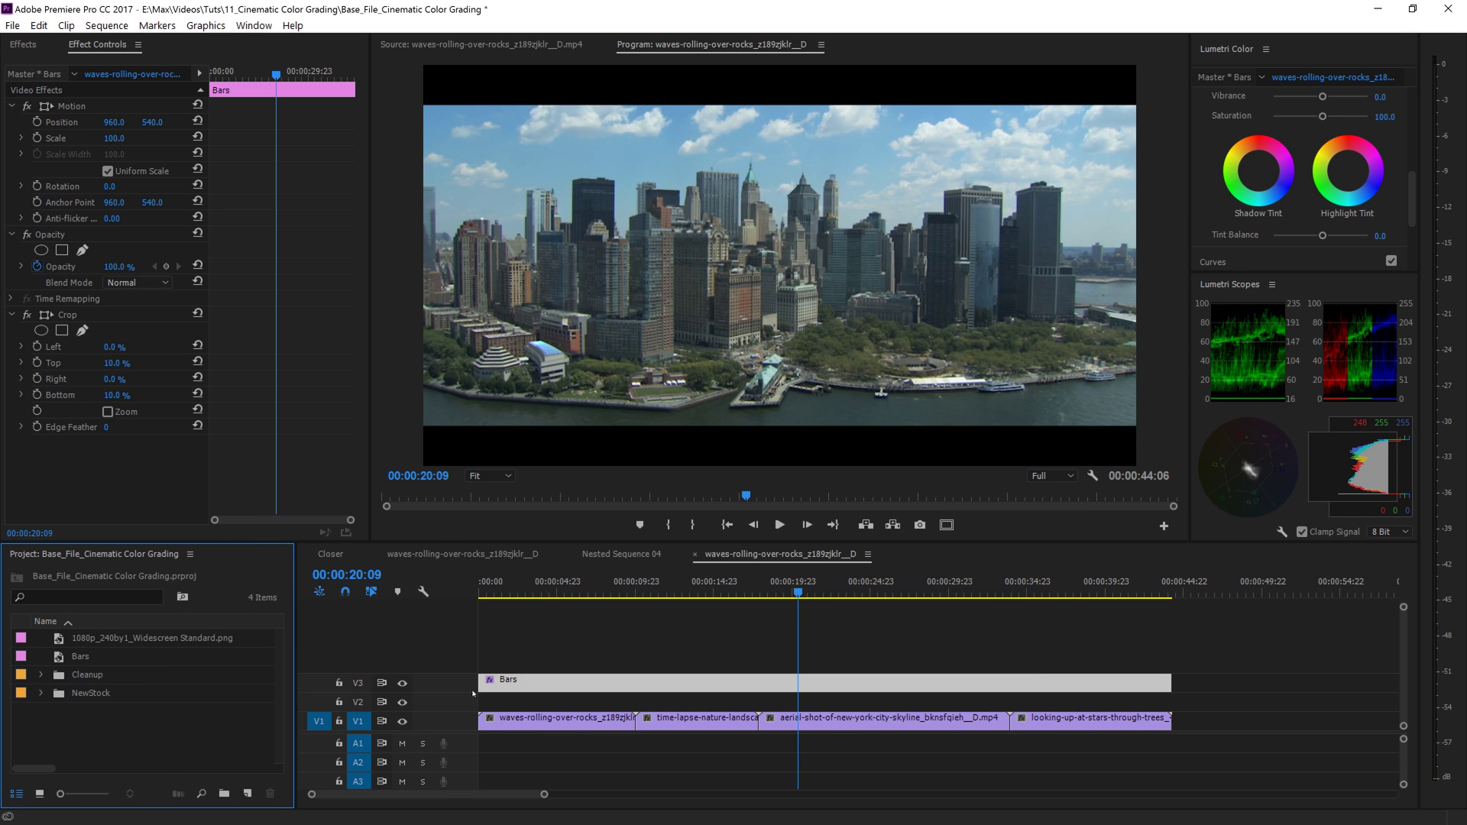
Replace the Bars clip on V3 with 1080p_240by1_Widescreen Standard.png, extended to the sequence end
left_click(530, 649)
left_click(531, 683)
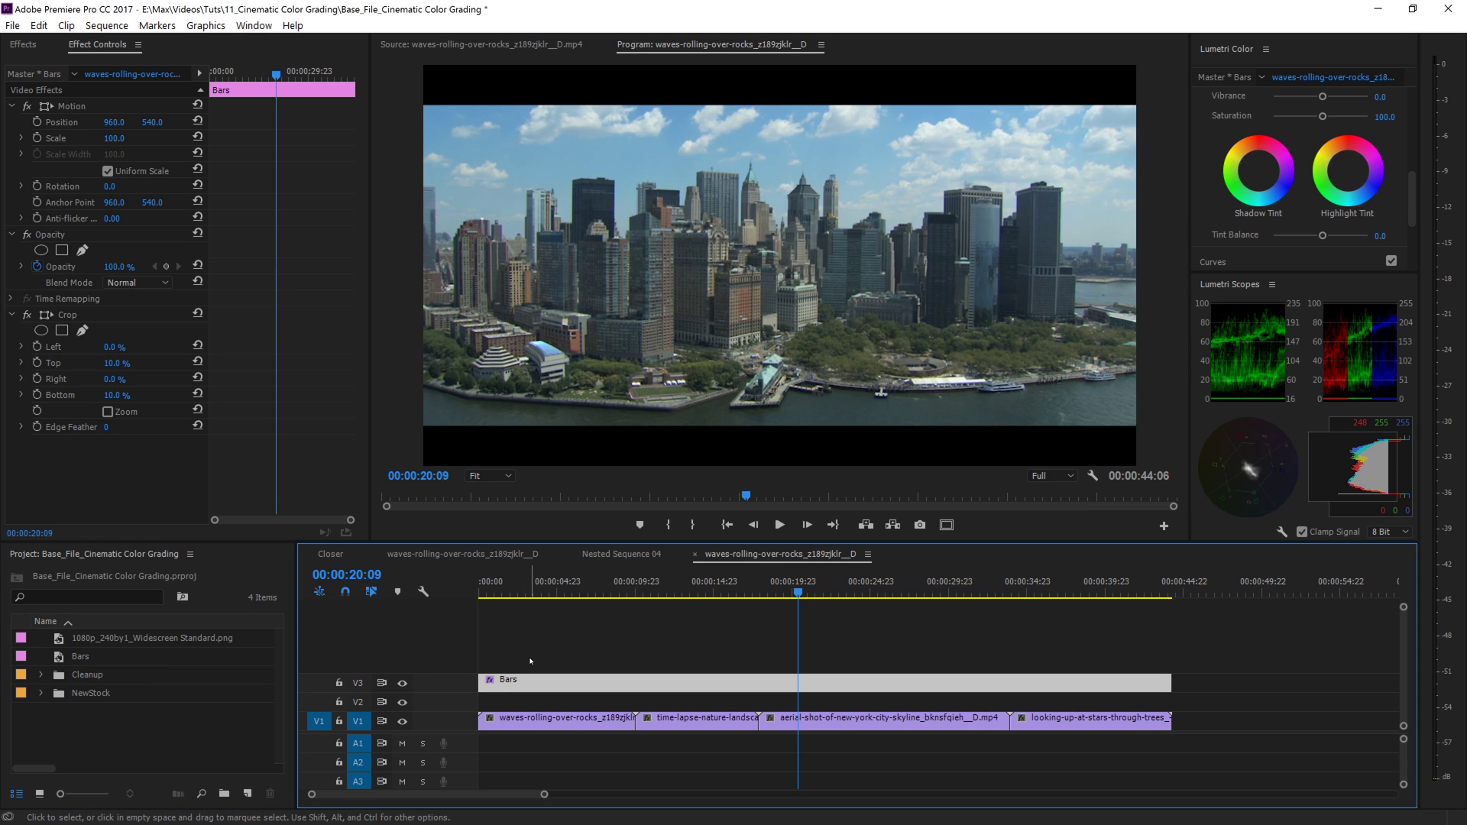
key("Delete")
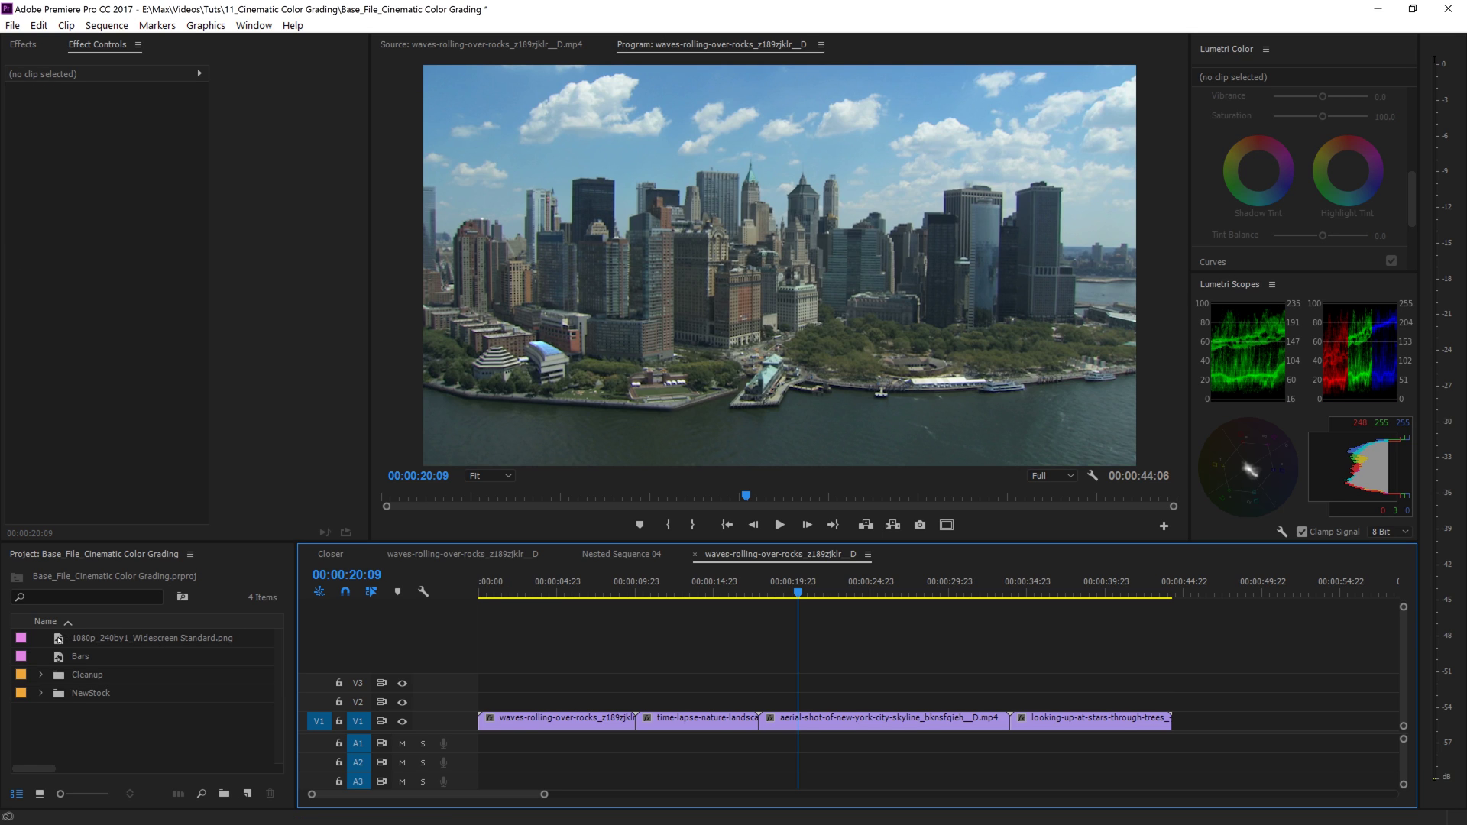
left_click_drag(138, 638, 1172, 680)
left_click(504, 590)
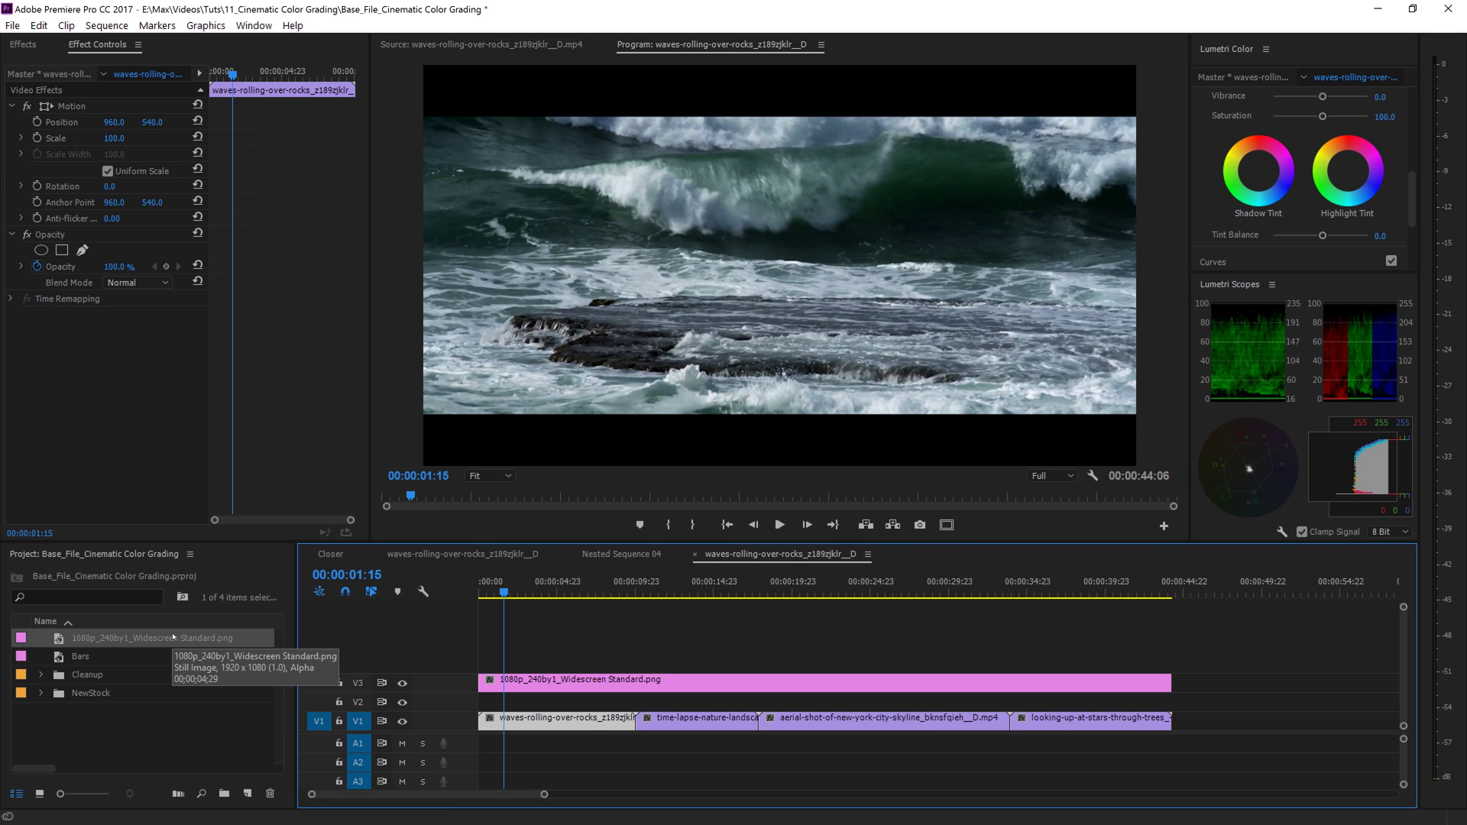
Set the widescreen bars PNG's Motion Scale to 115.6 to thin the letterbox bands
left_click(574, 590)
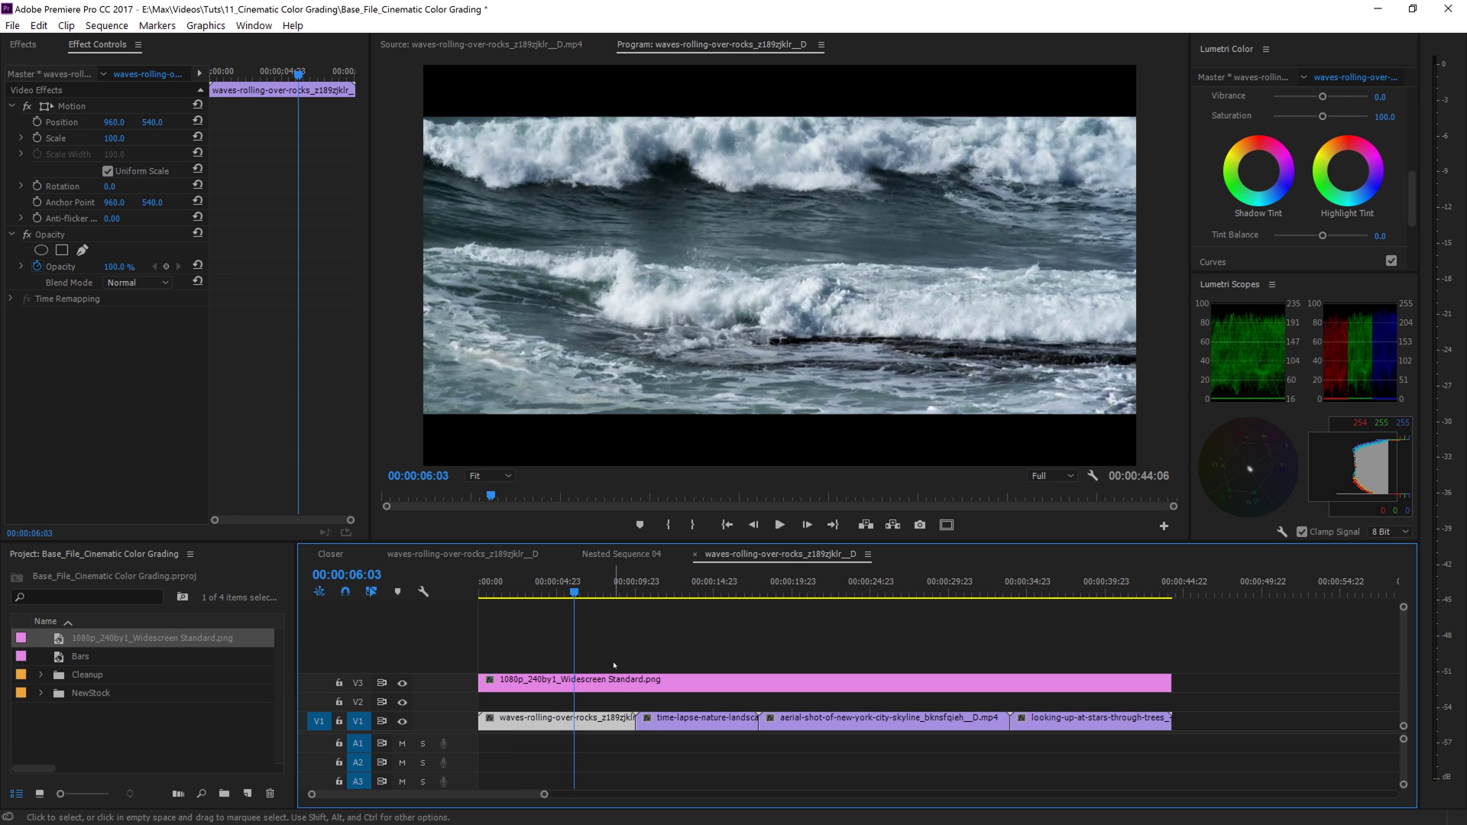
left_click(581, 683)
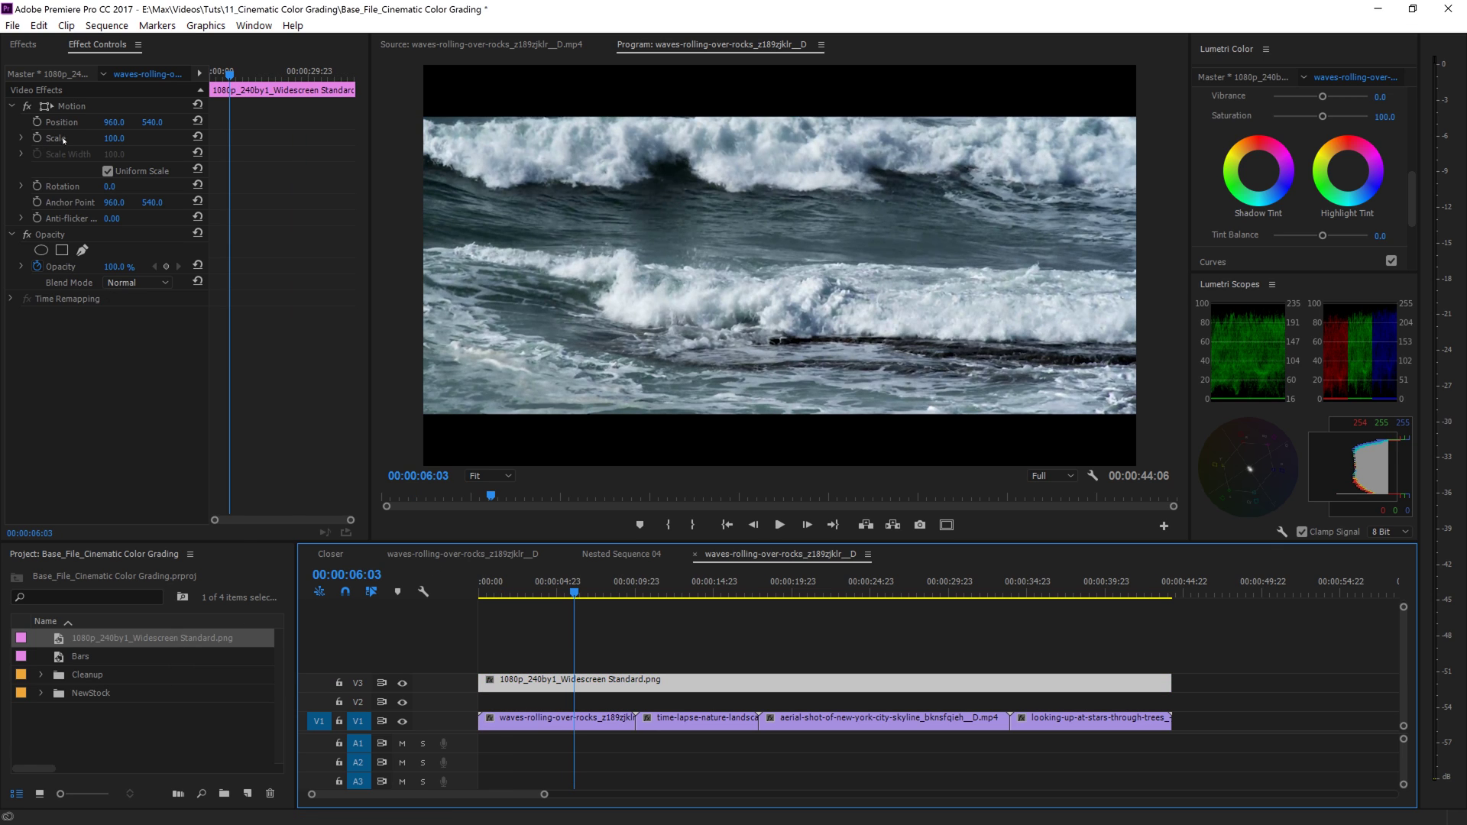
left_click(21, 137)
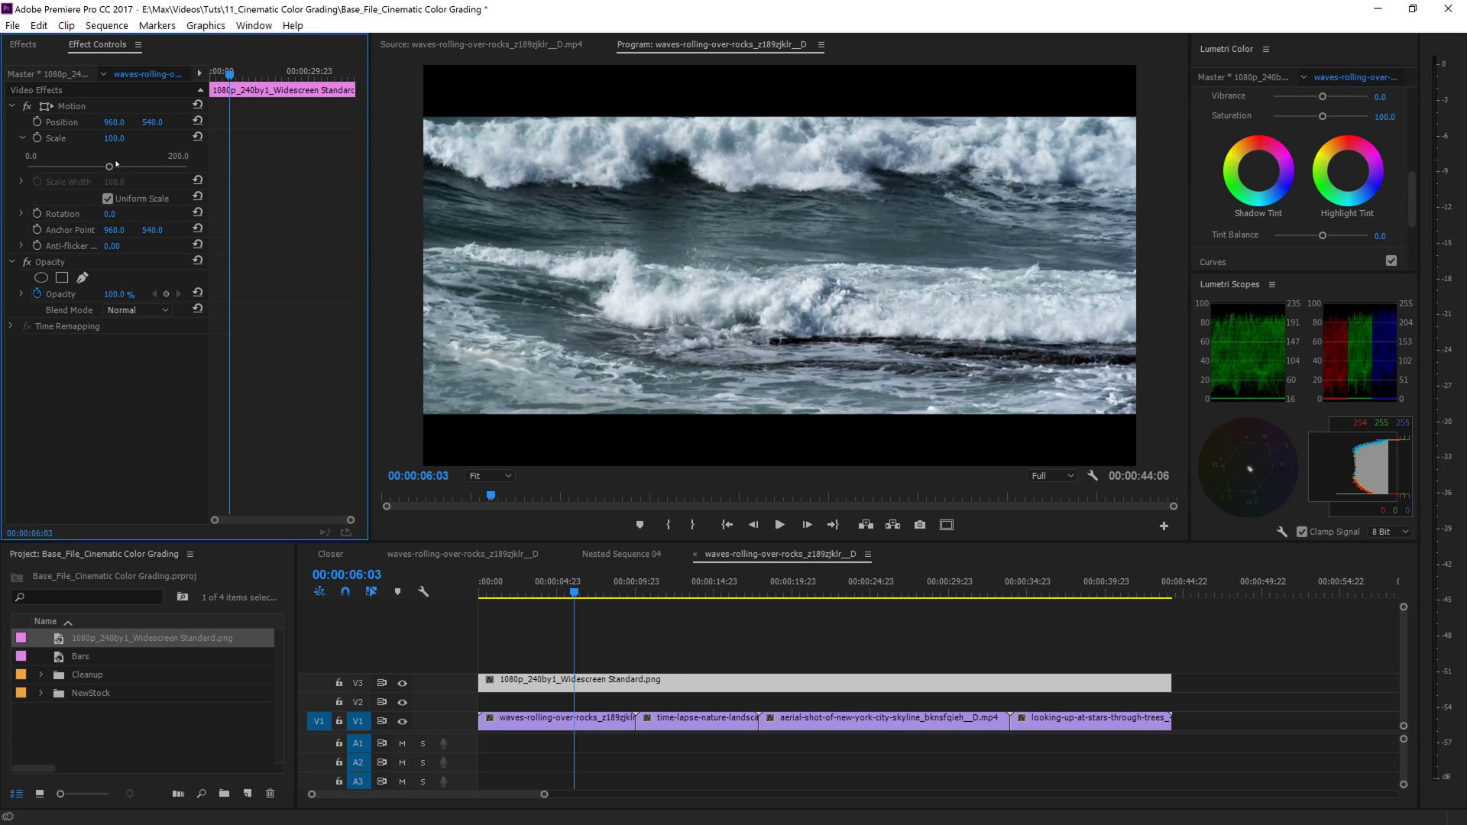
left_click_drag(105, 166, 120, 182)
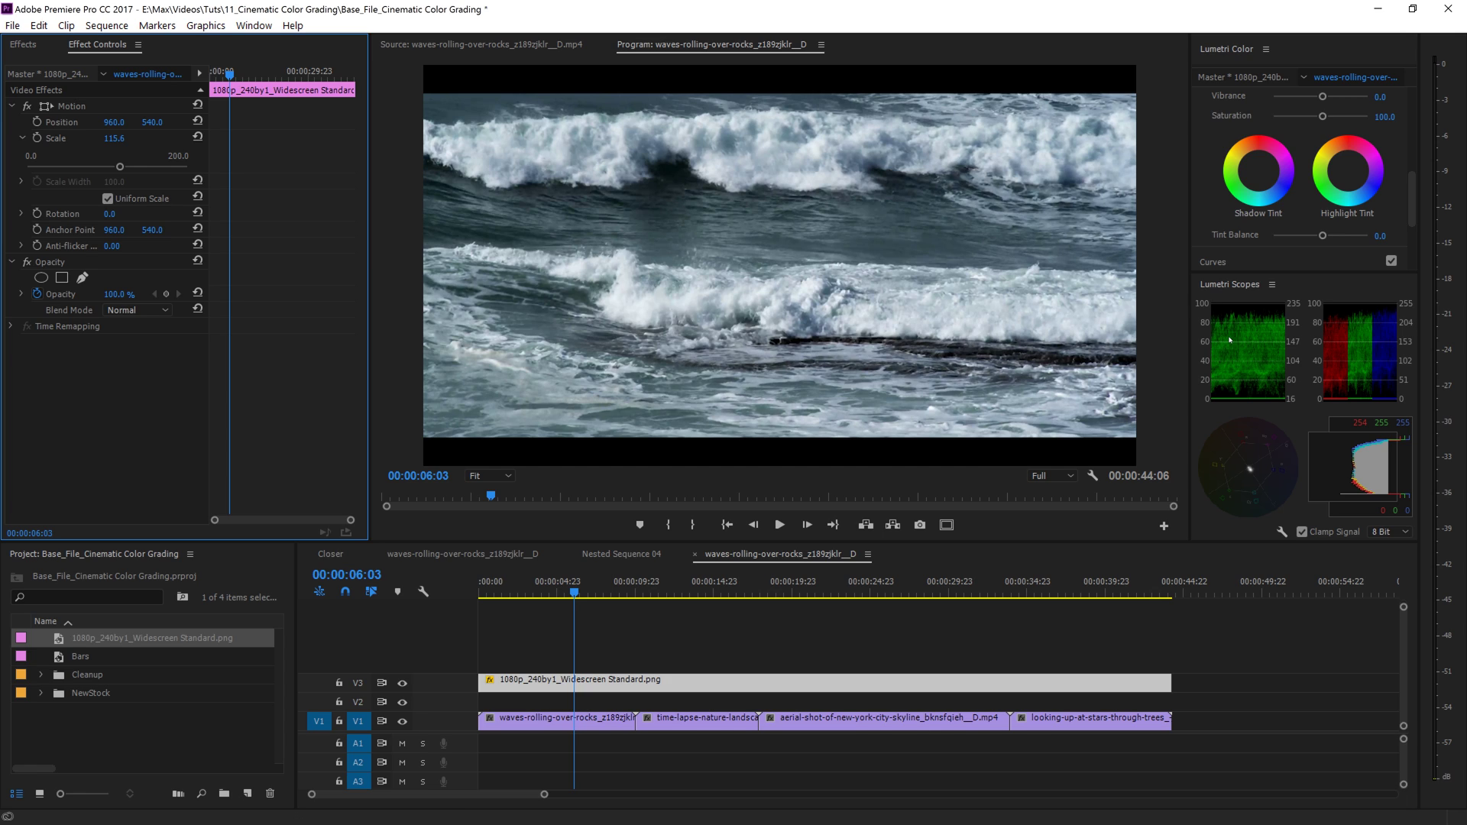
Close Lumetri Scopes and Lumetri Color, then reopen Lumetri Color docked full-height at the right
left_click(1274, 286)
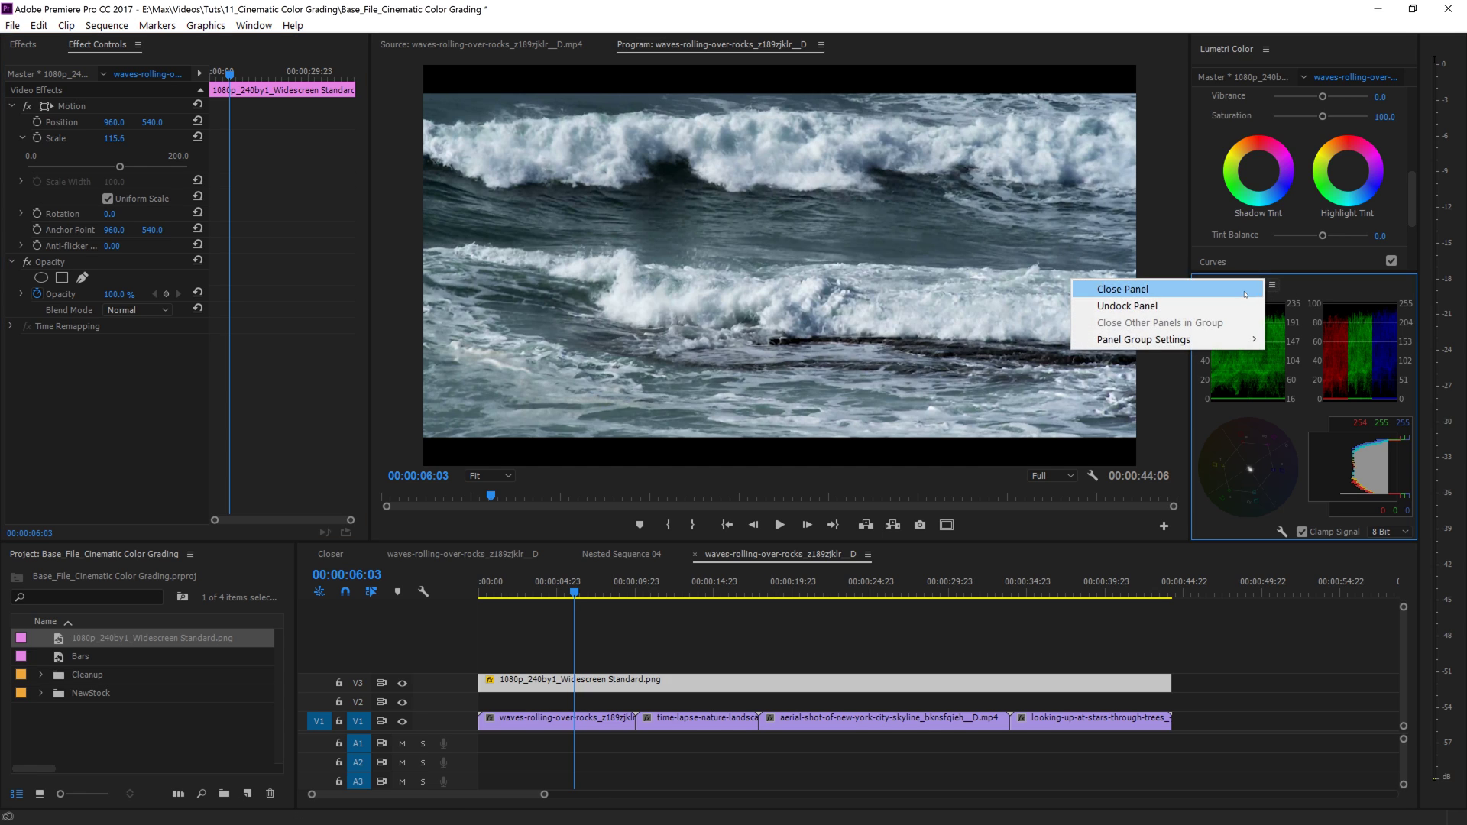
left_click(1238, 289)
left_click(600, 724)
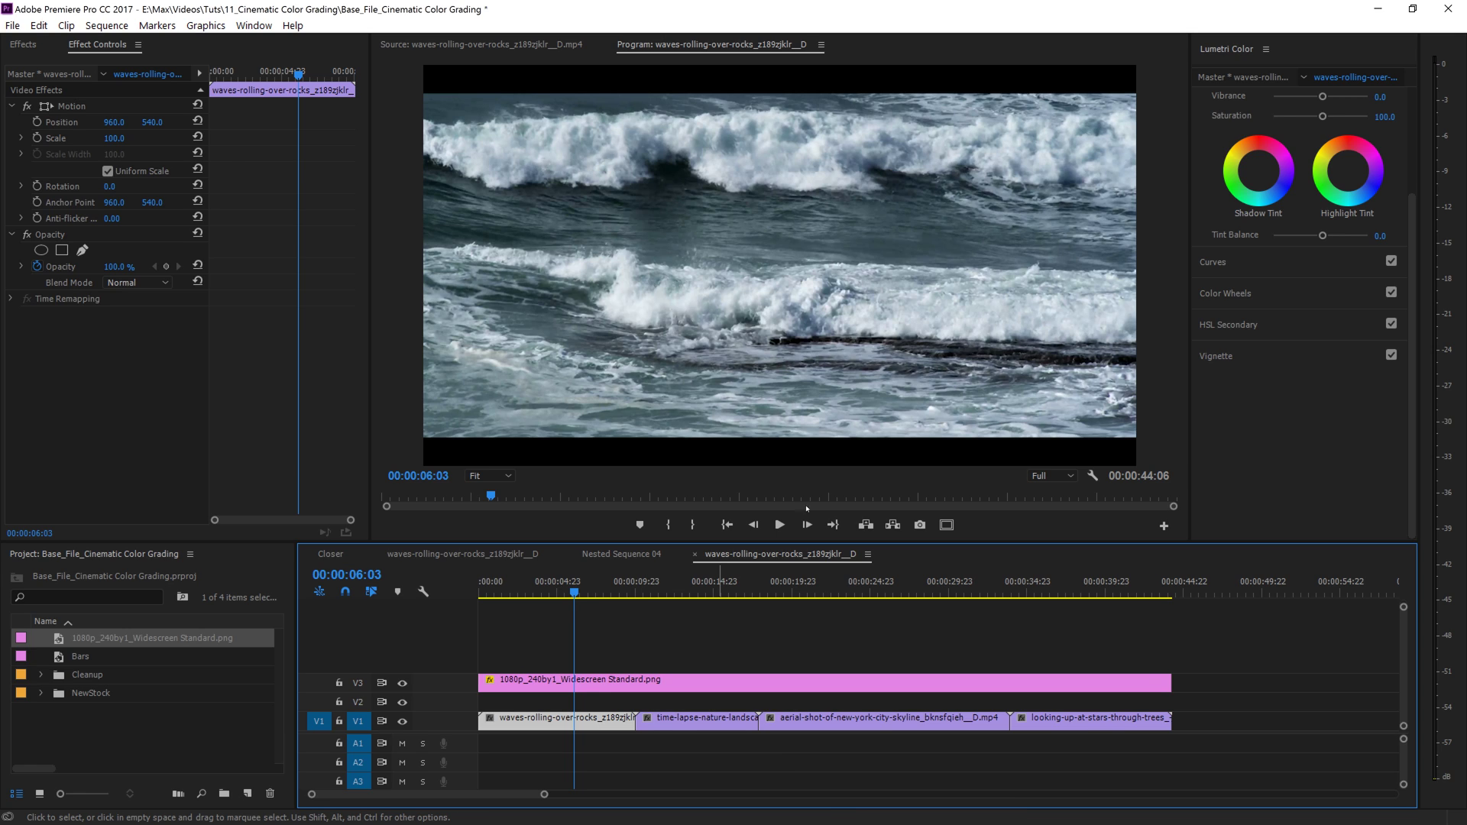
left_click(1265, 49)
left_click(1223, 55)
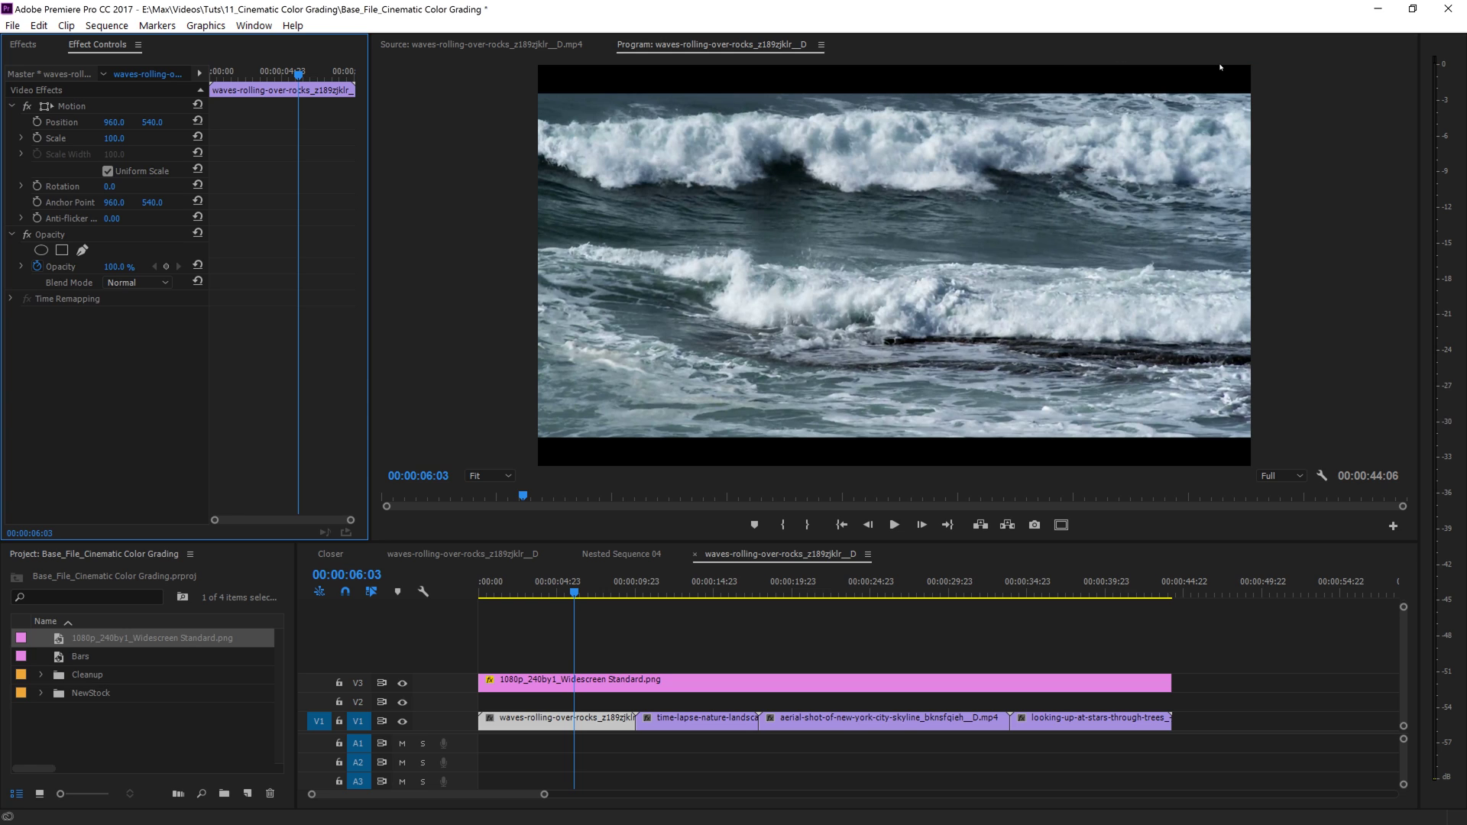
left_click(254, 25)
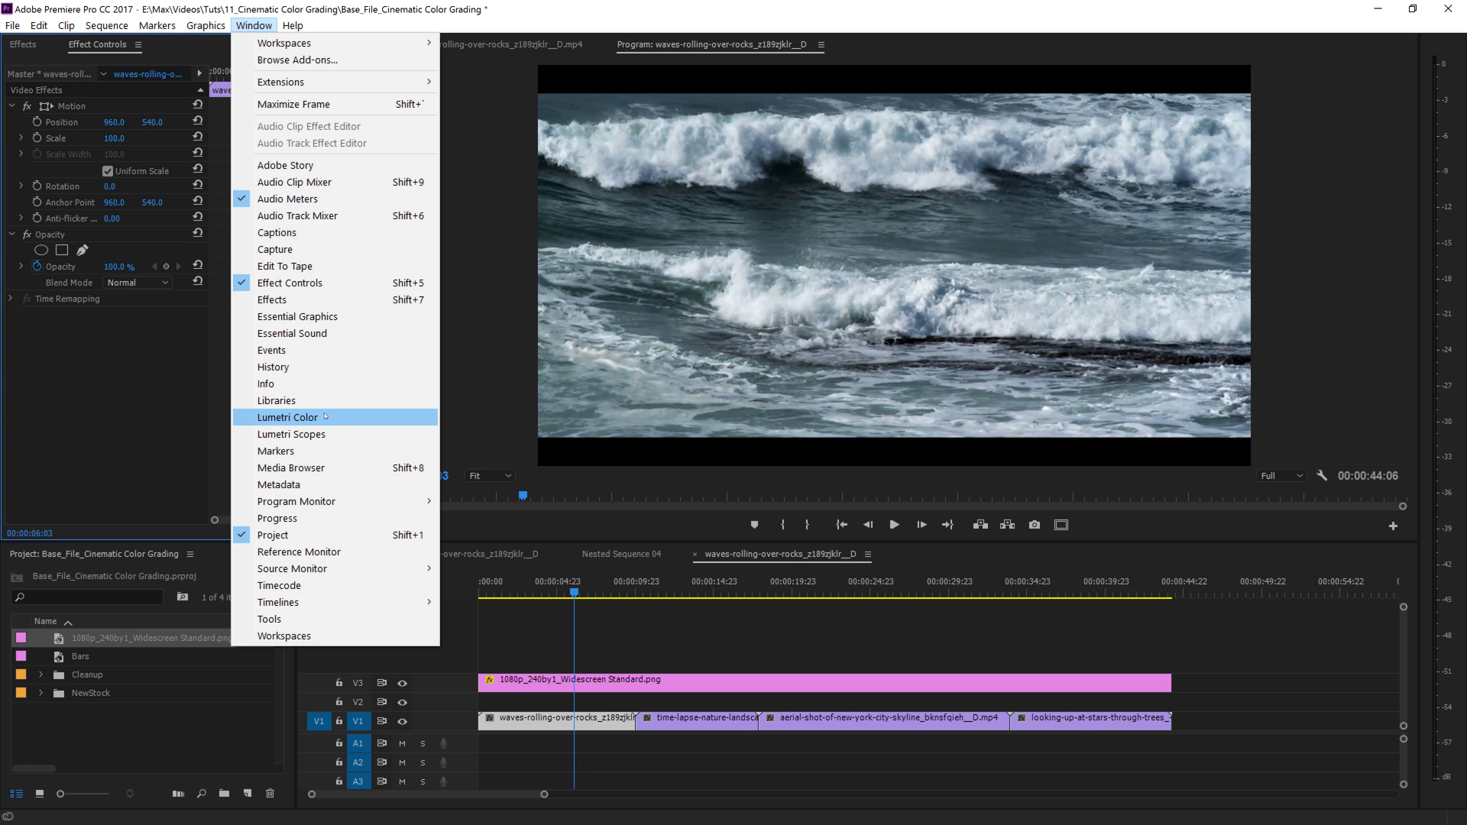
left_click(318, 418)
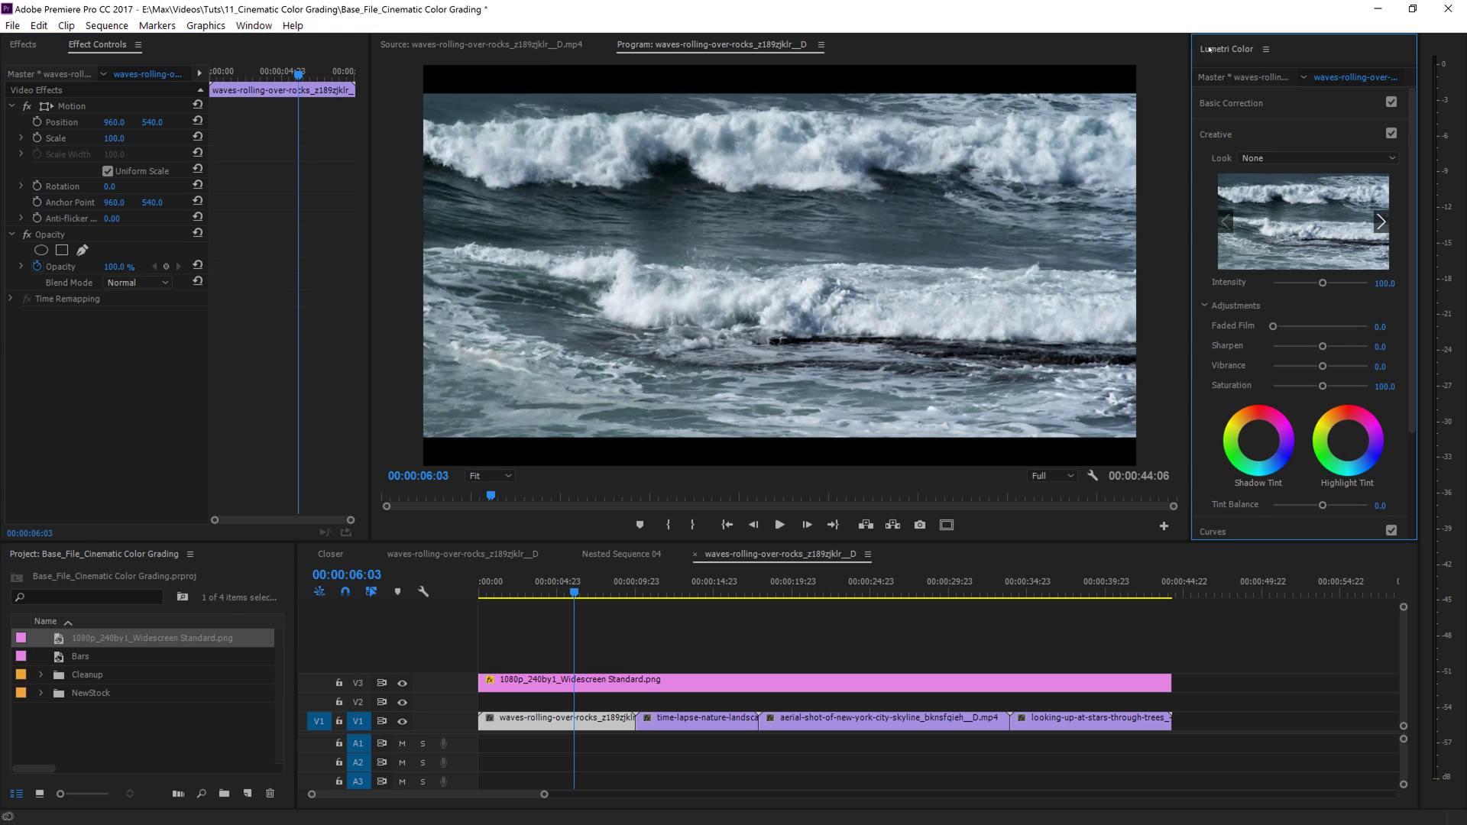
left_click_drag(1210, 49, 1428, 102)
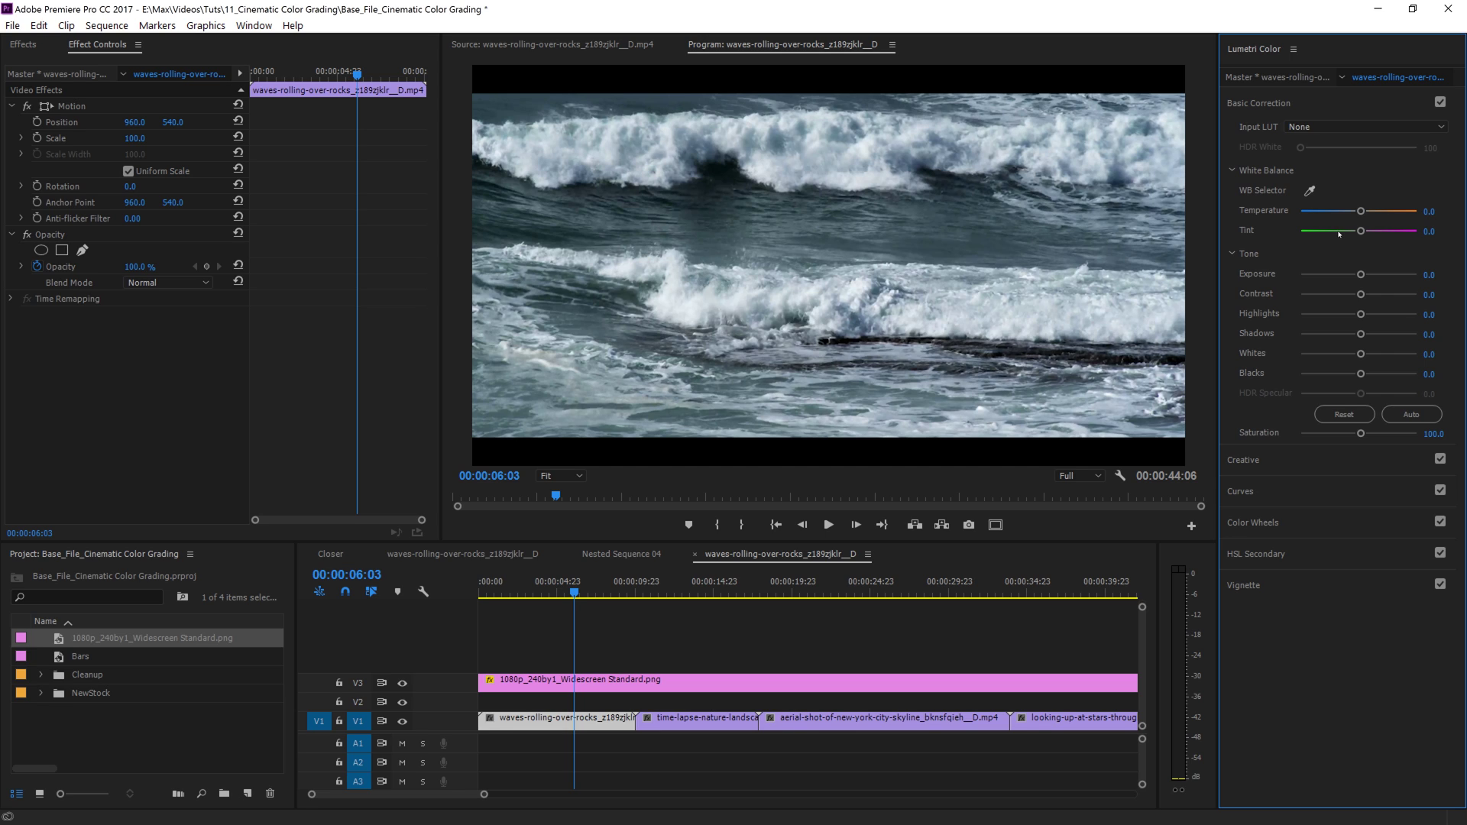
Expand and collapse the Basic Correction, Creative, Curves, Color Wheels, HSL Secondary and Vignette sections
left_click(1311, 107)
left_click(1311, 104)
left_click(1313, 103)
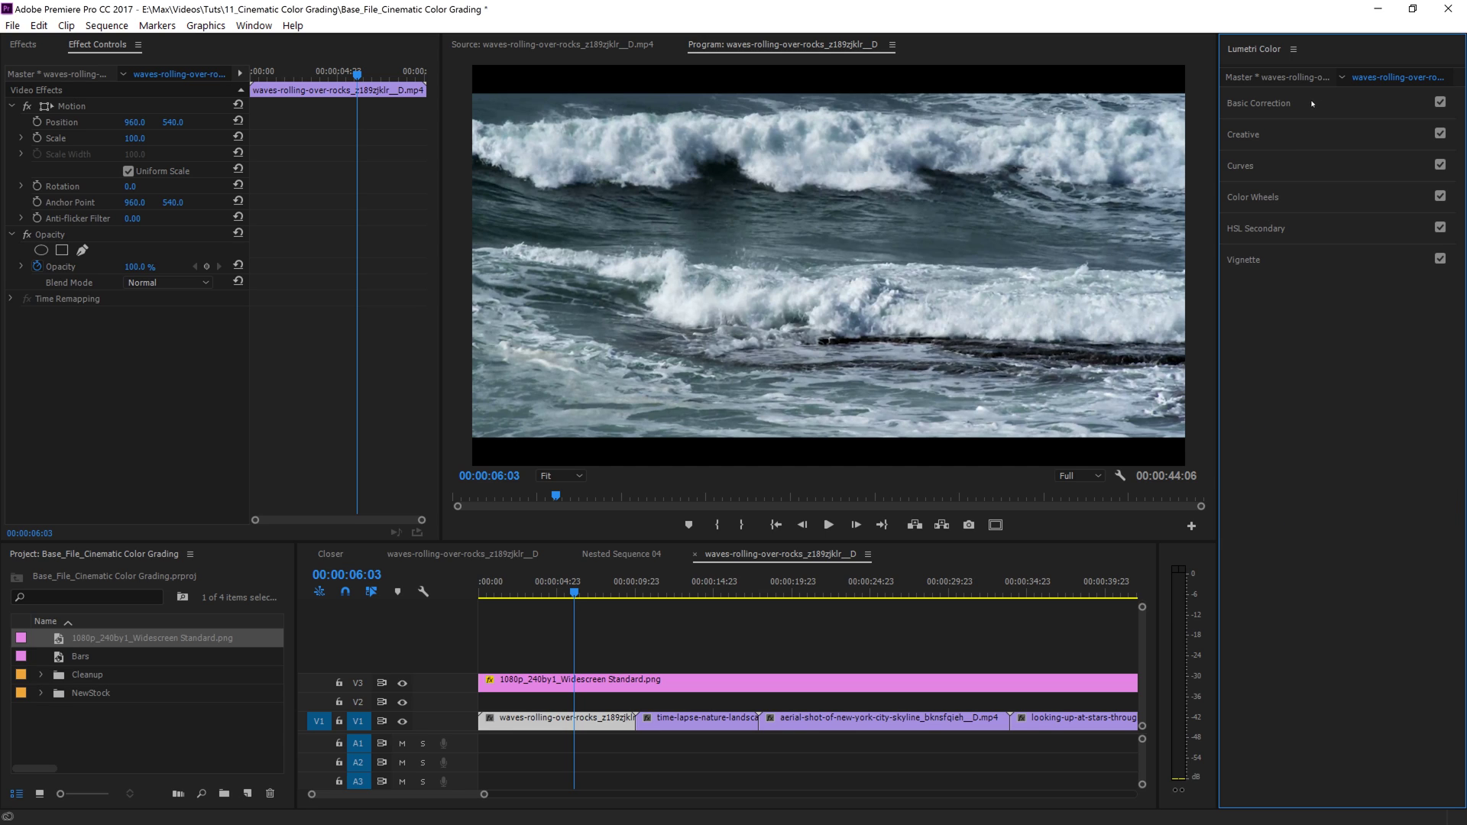
left_click(1303, 136)
left_click(1299, 136)
left_click(1293, 163)
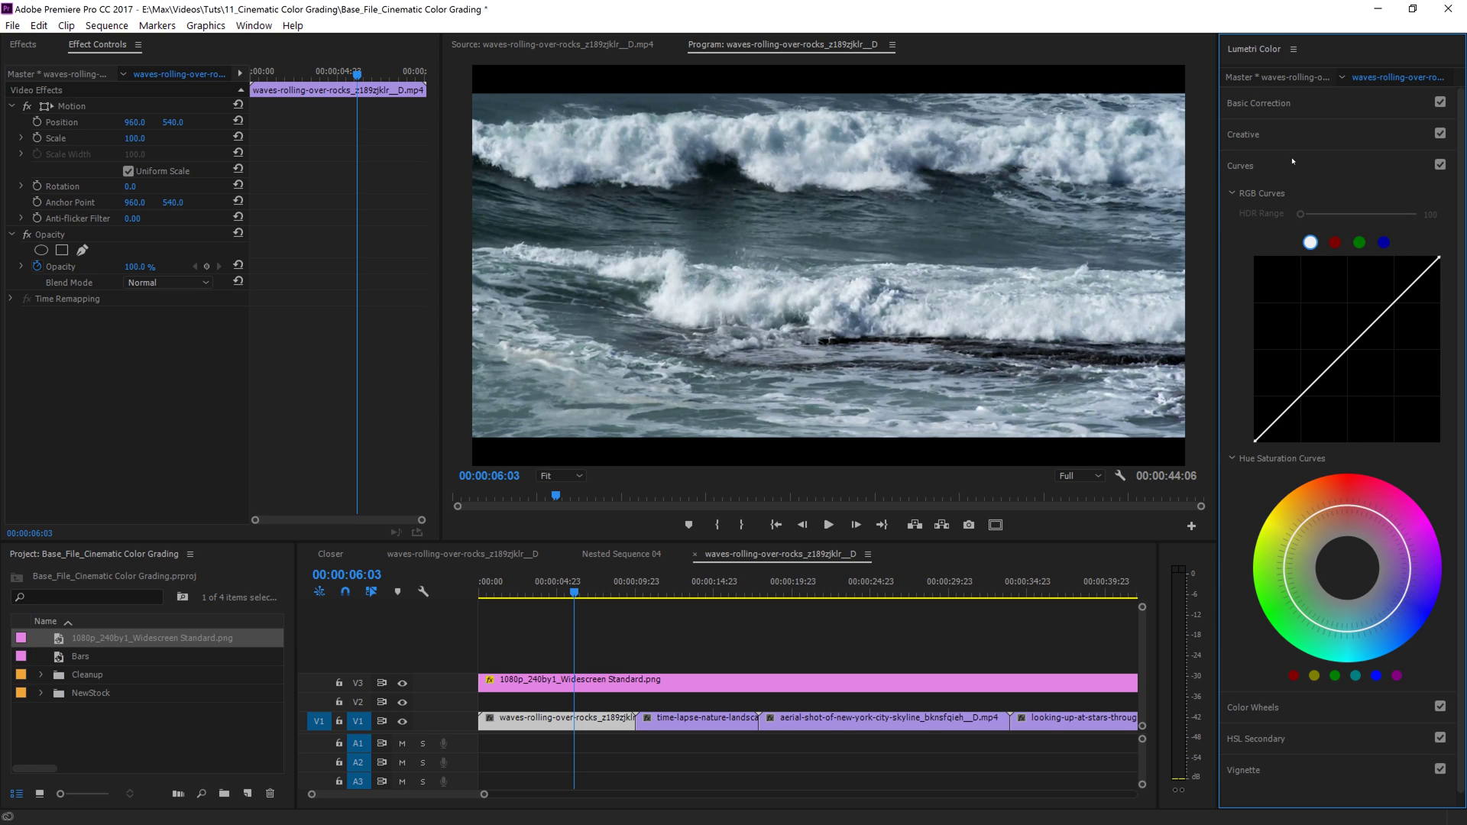
left_click(1292, 164)
left_click(1299, 197)
left_click(1301, 197)
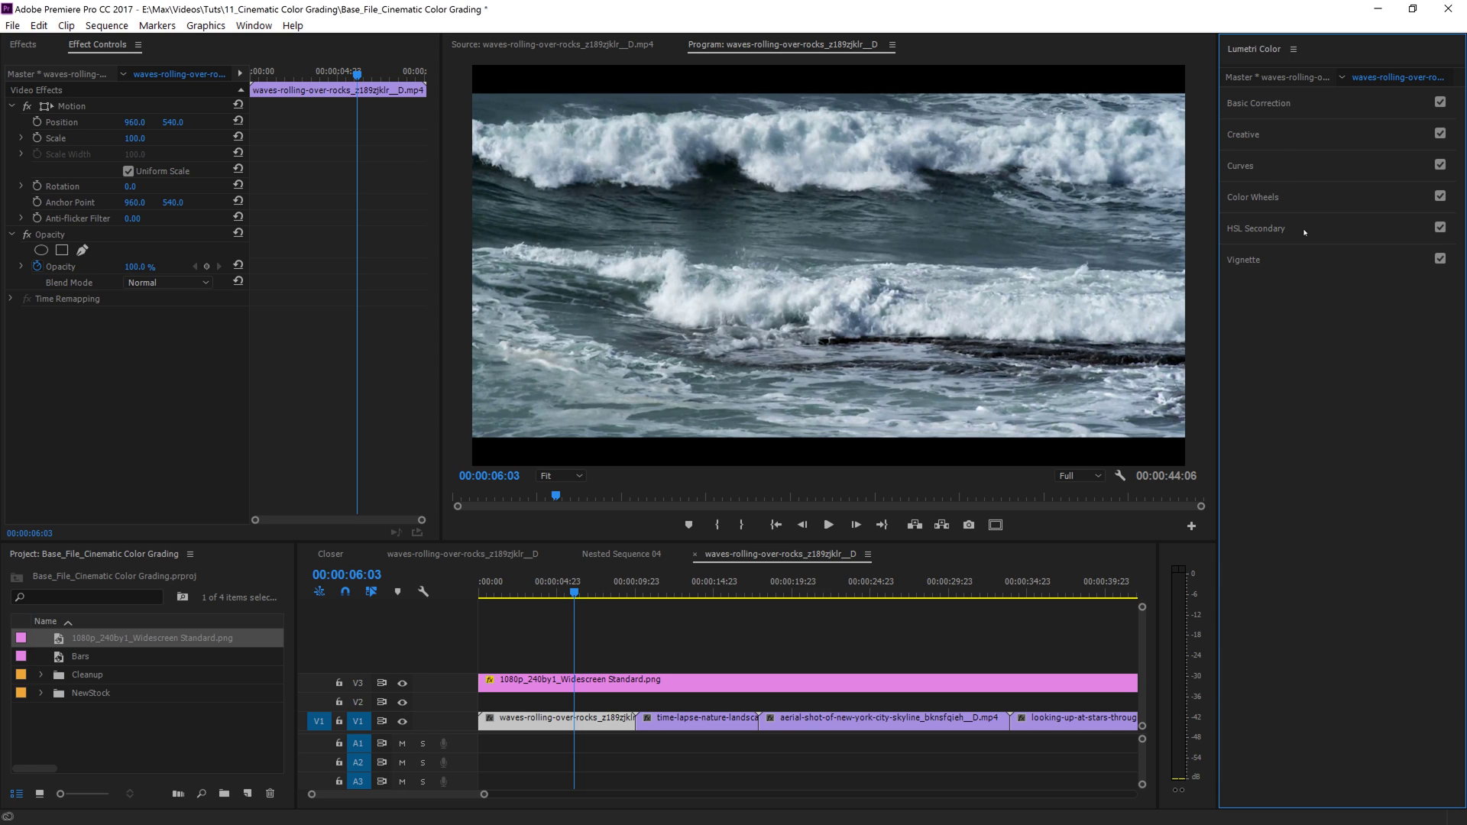
left_click(1337, 229)
left_click(1337, 229)
left_click(1320, 260)
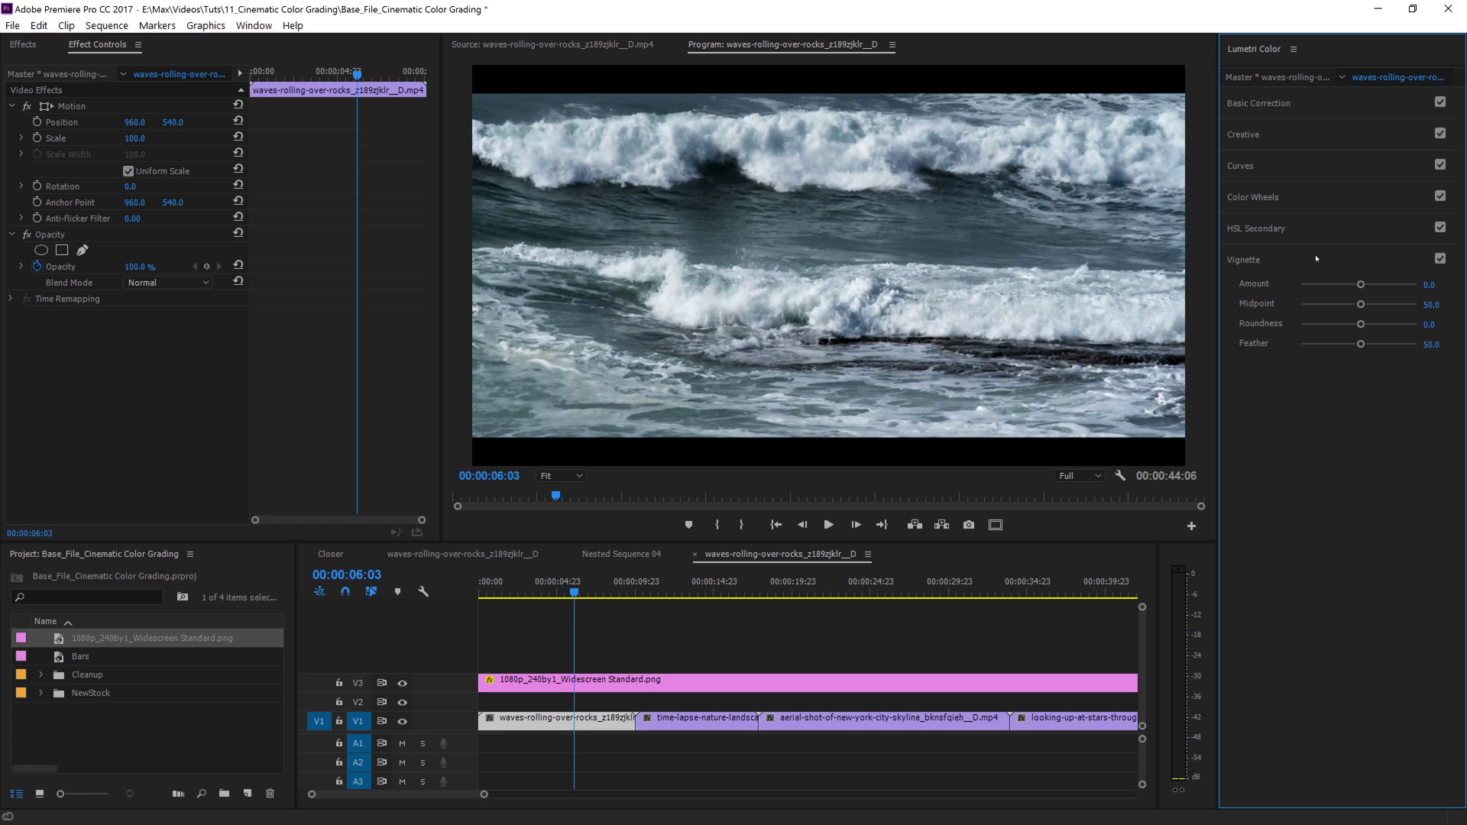
left_click(1284, 260)
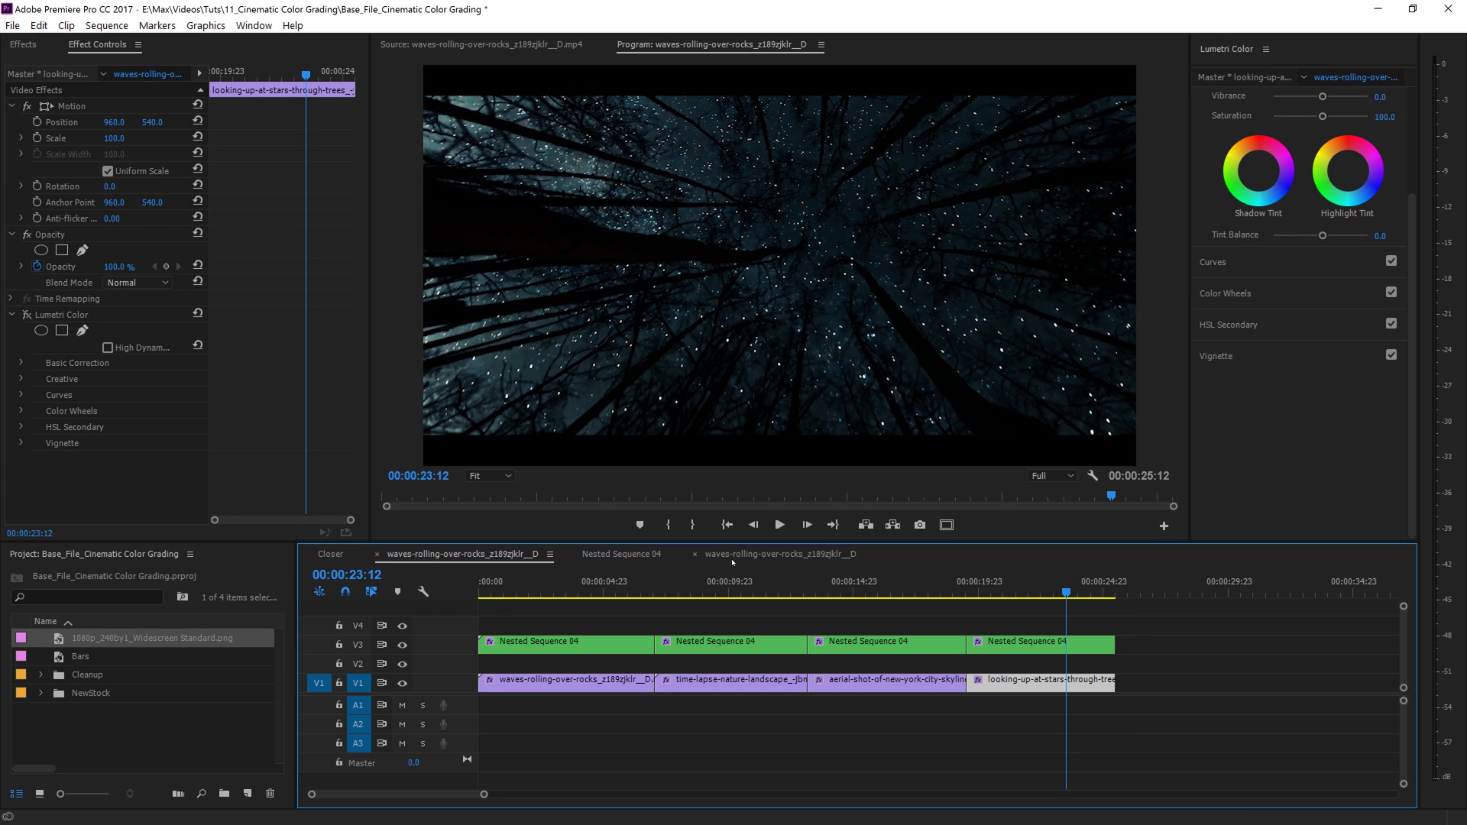
On the stock-clip sequence's waves clip, darken shadows, raise contrast to 43.8 and boost saturation
left_click(736, 554)
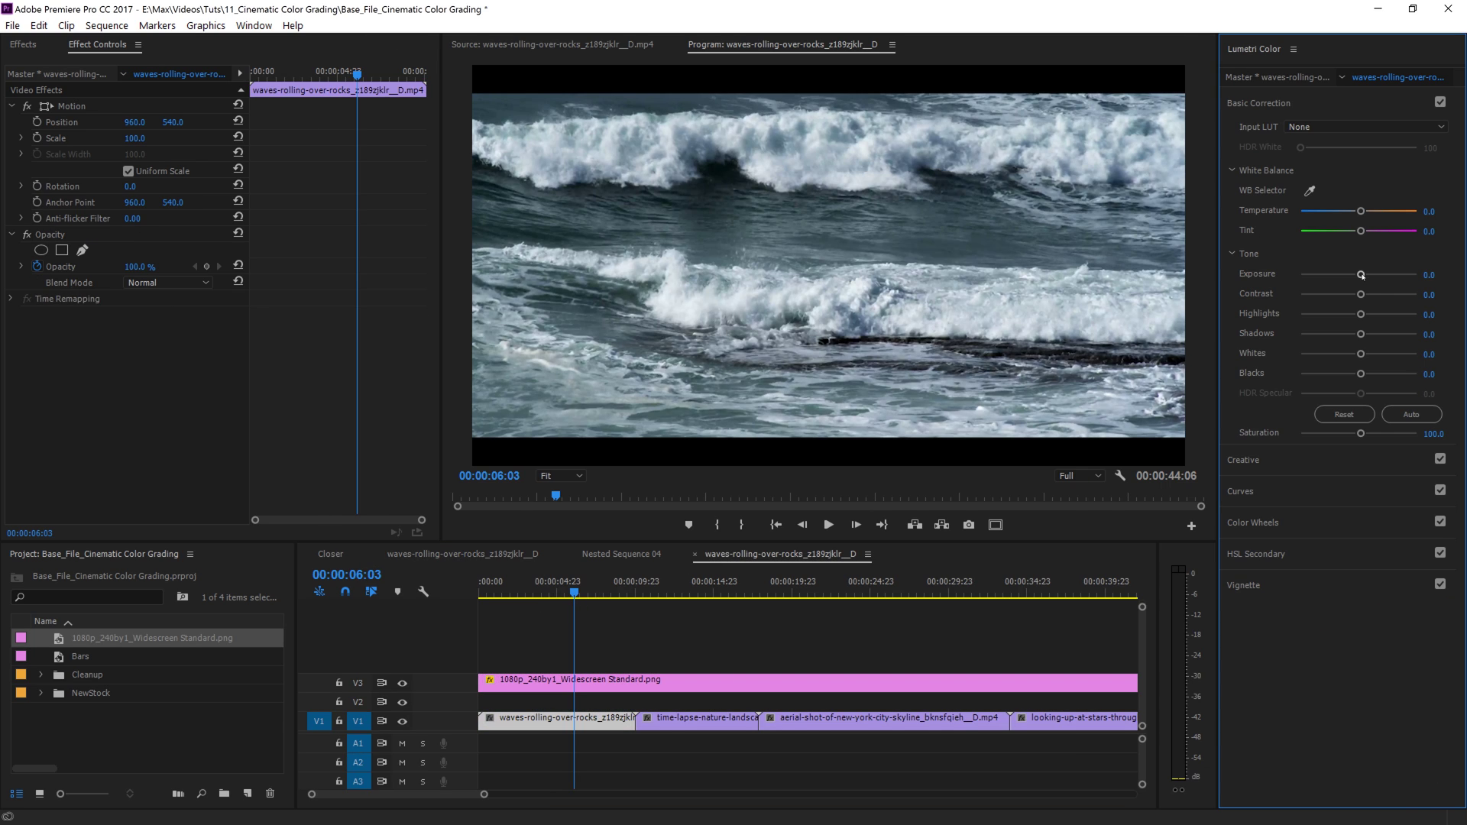
left_click_drag(1363, 335, 1338, 375)
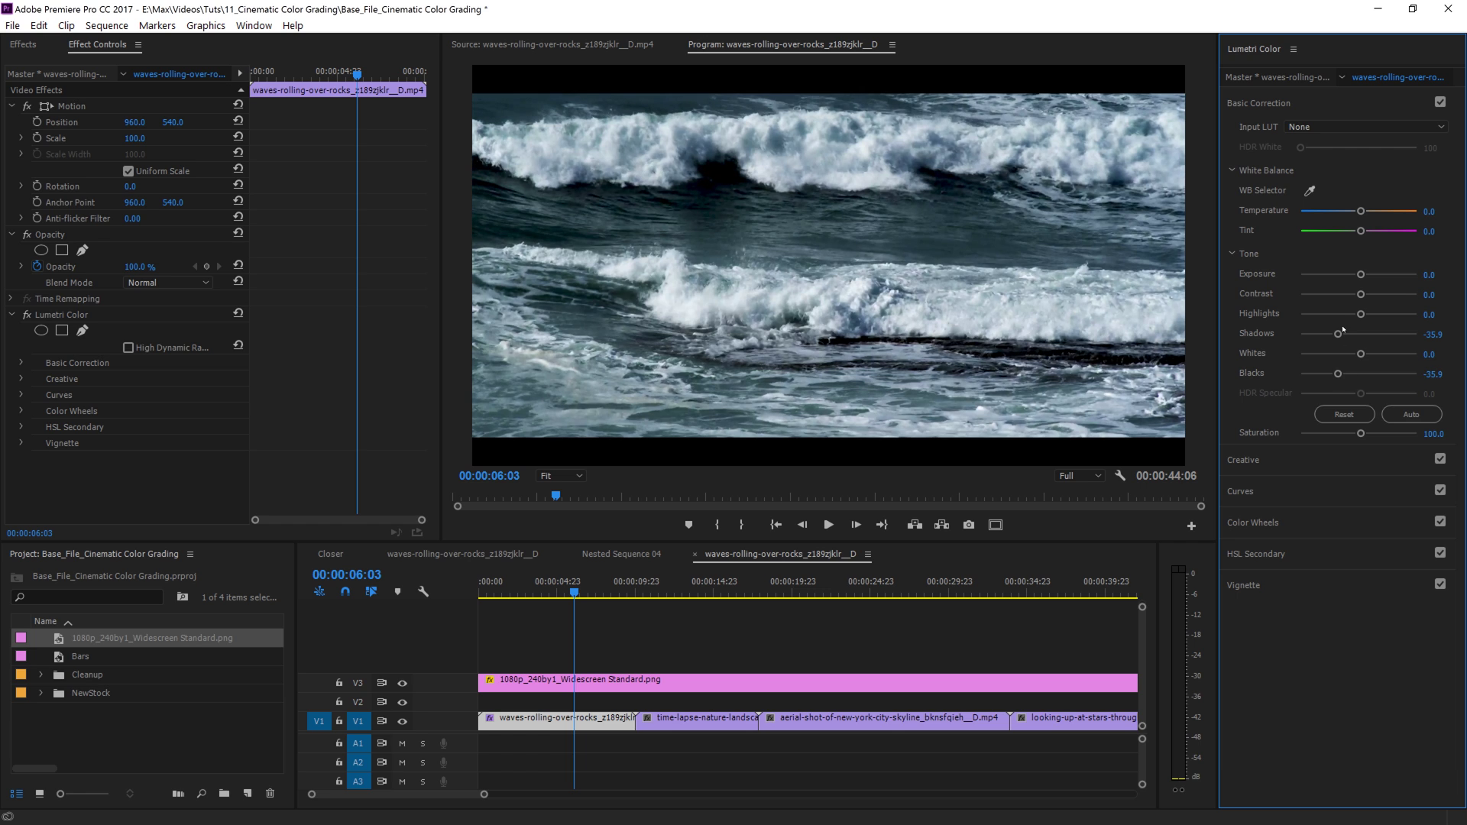
mouse_move(1361, 294)
left_mouse_down()
mouse_move(1385, 294)
mouse_move(1370, 274)
left_mouse_up()
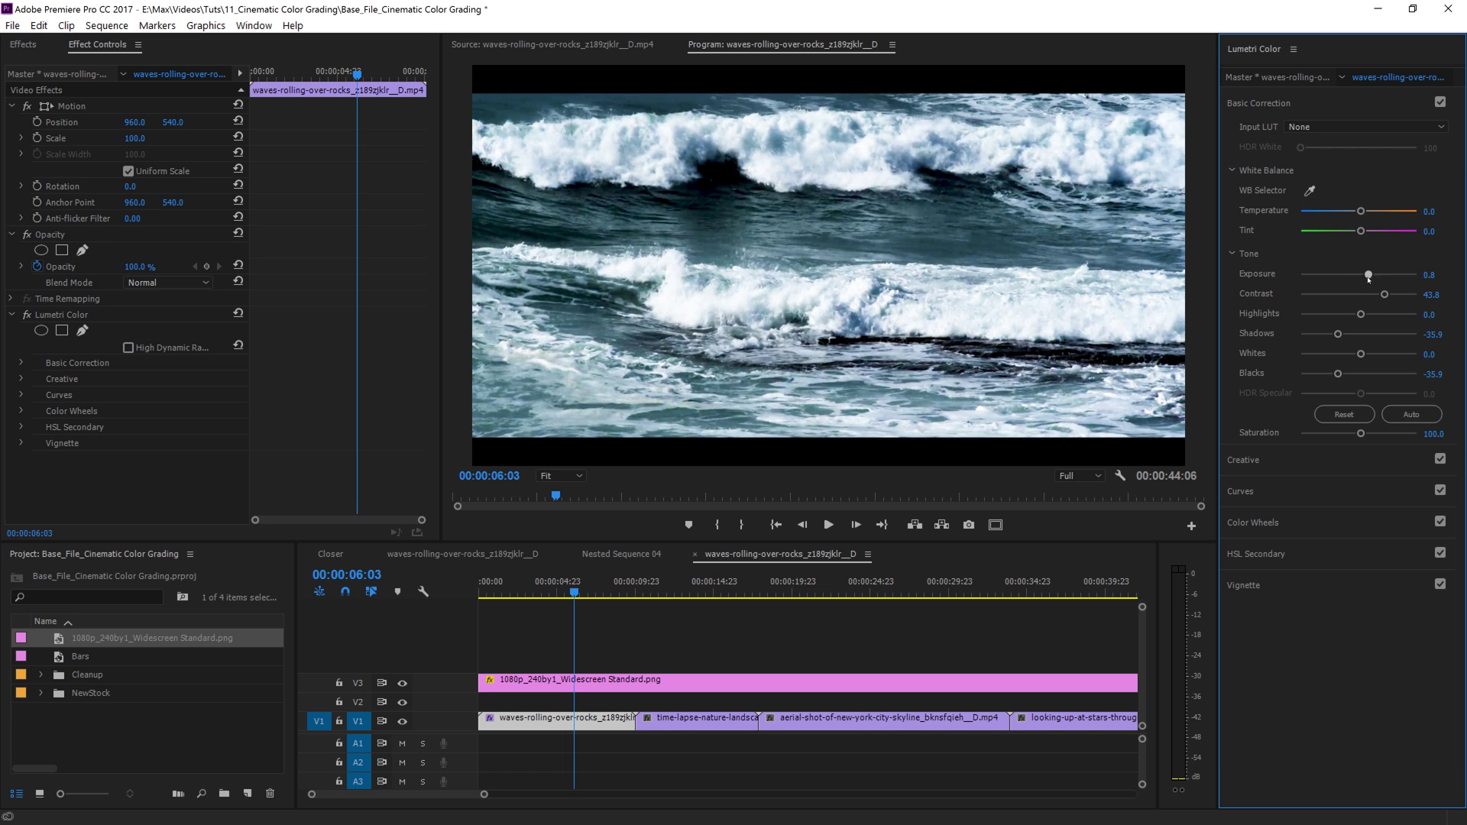
left_click_drag(1361, 433, 1376, 434)
Apply the Fuji F125 Kodak 2393 creative look at intensity 35.3
left_click(1314, 461)
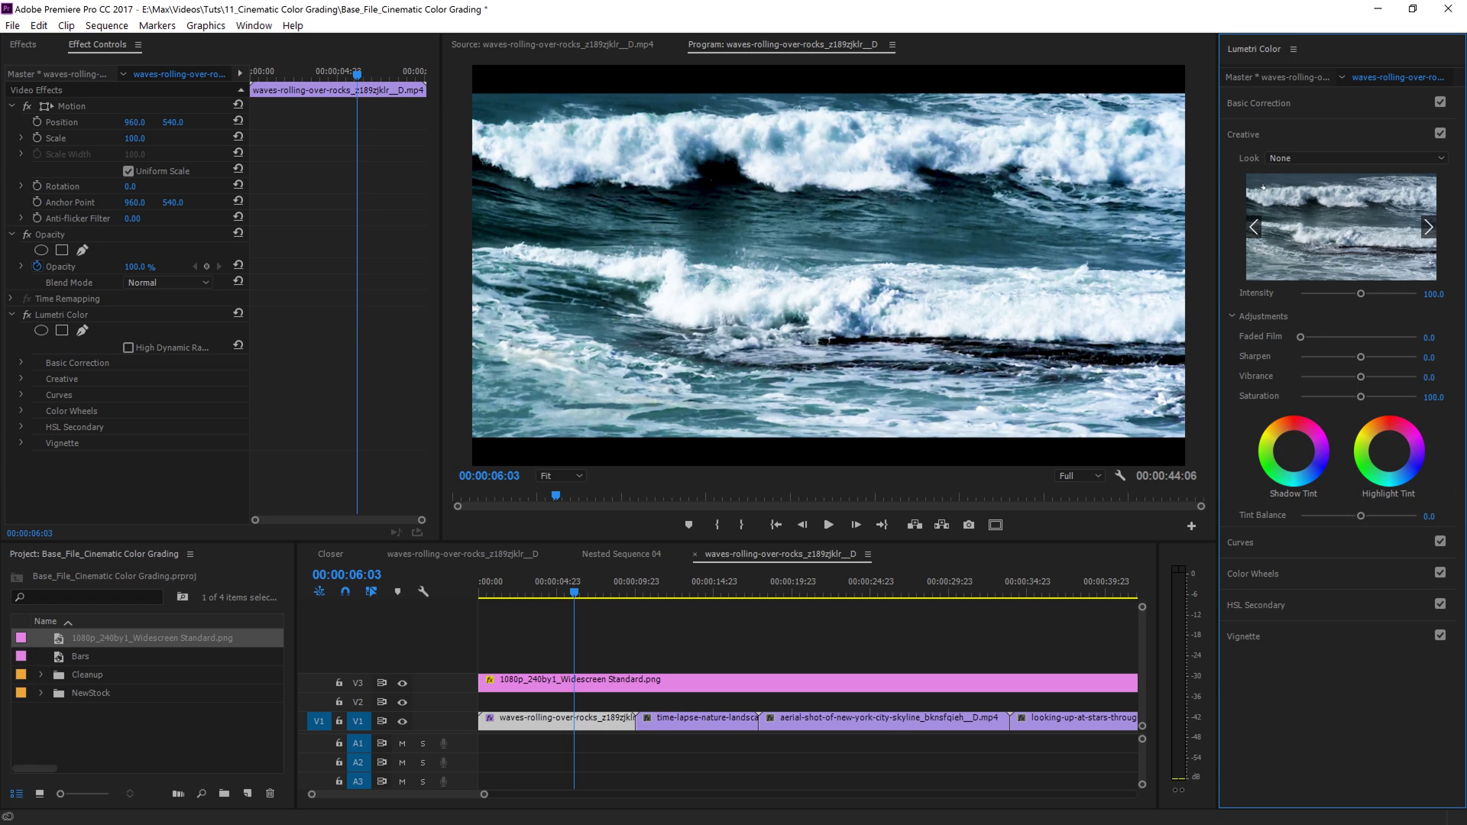
left_click(1429, 226)
left_click(1428, 226)
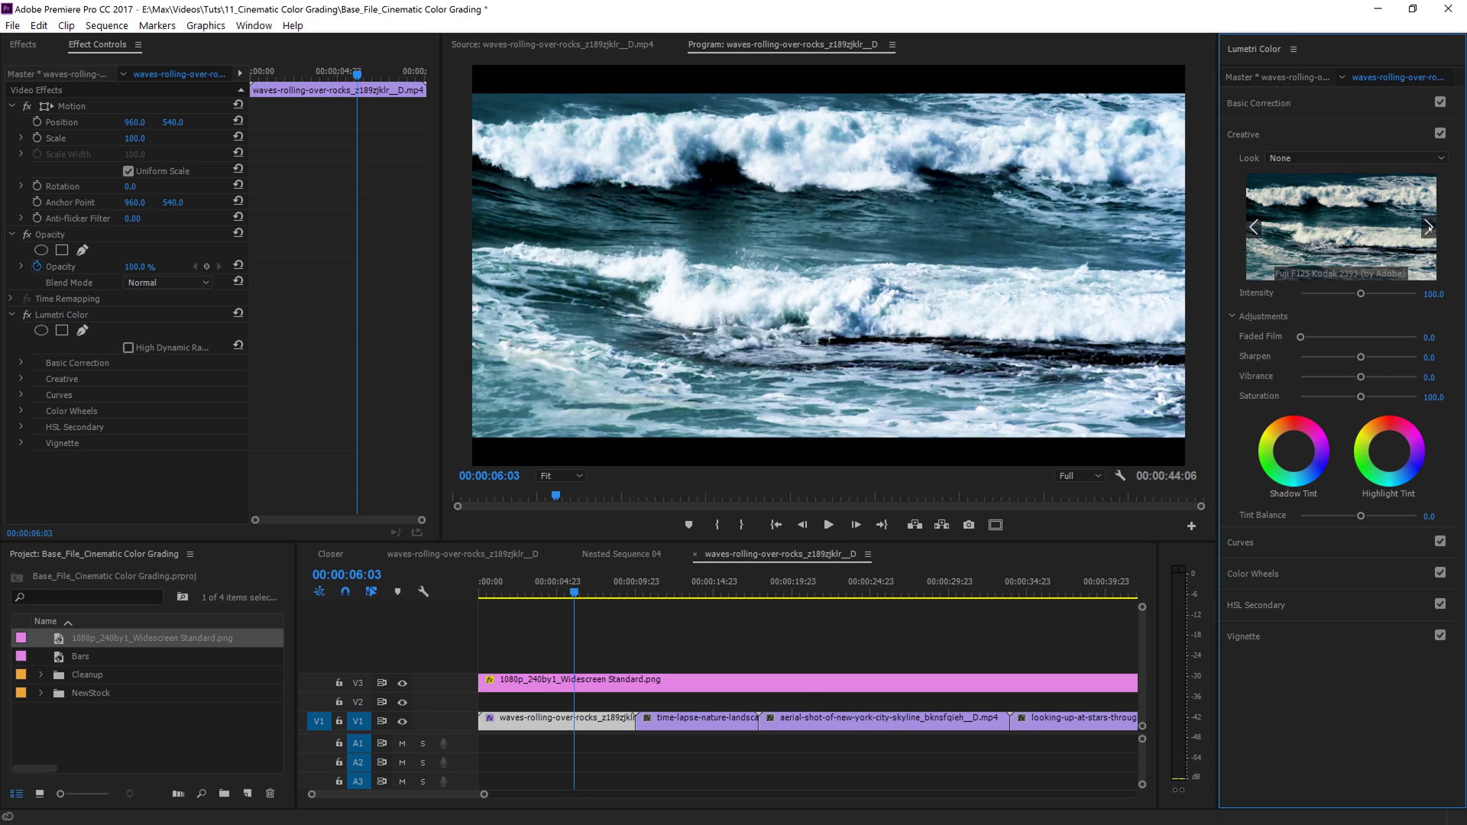
left_click(1429, 226)
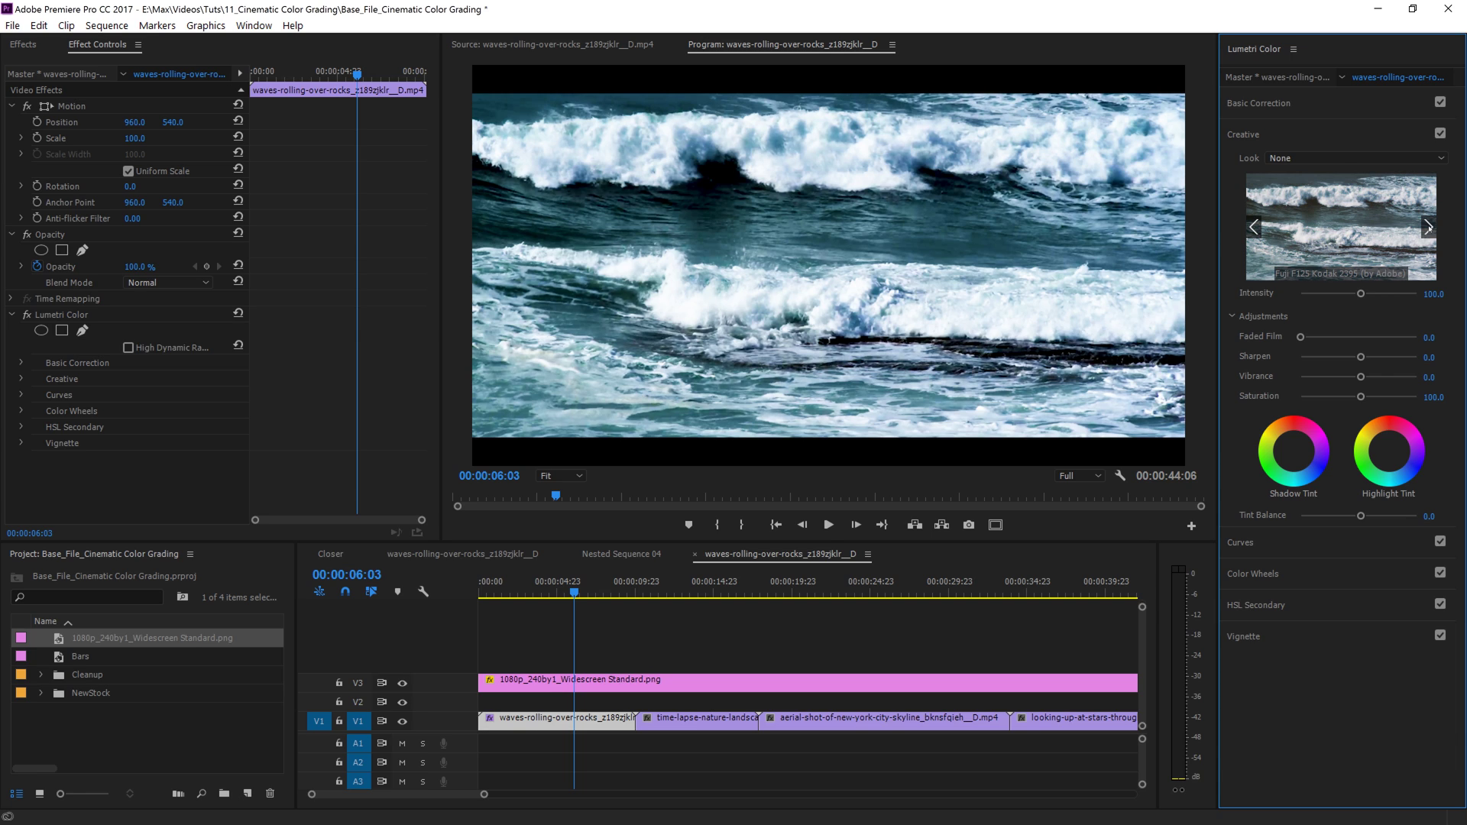
left_click(1253, 228)
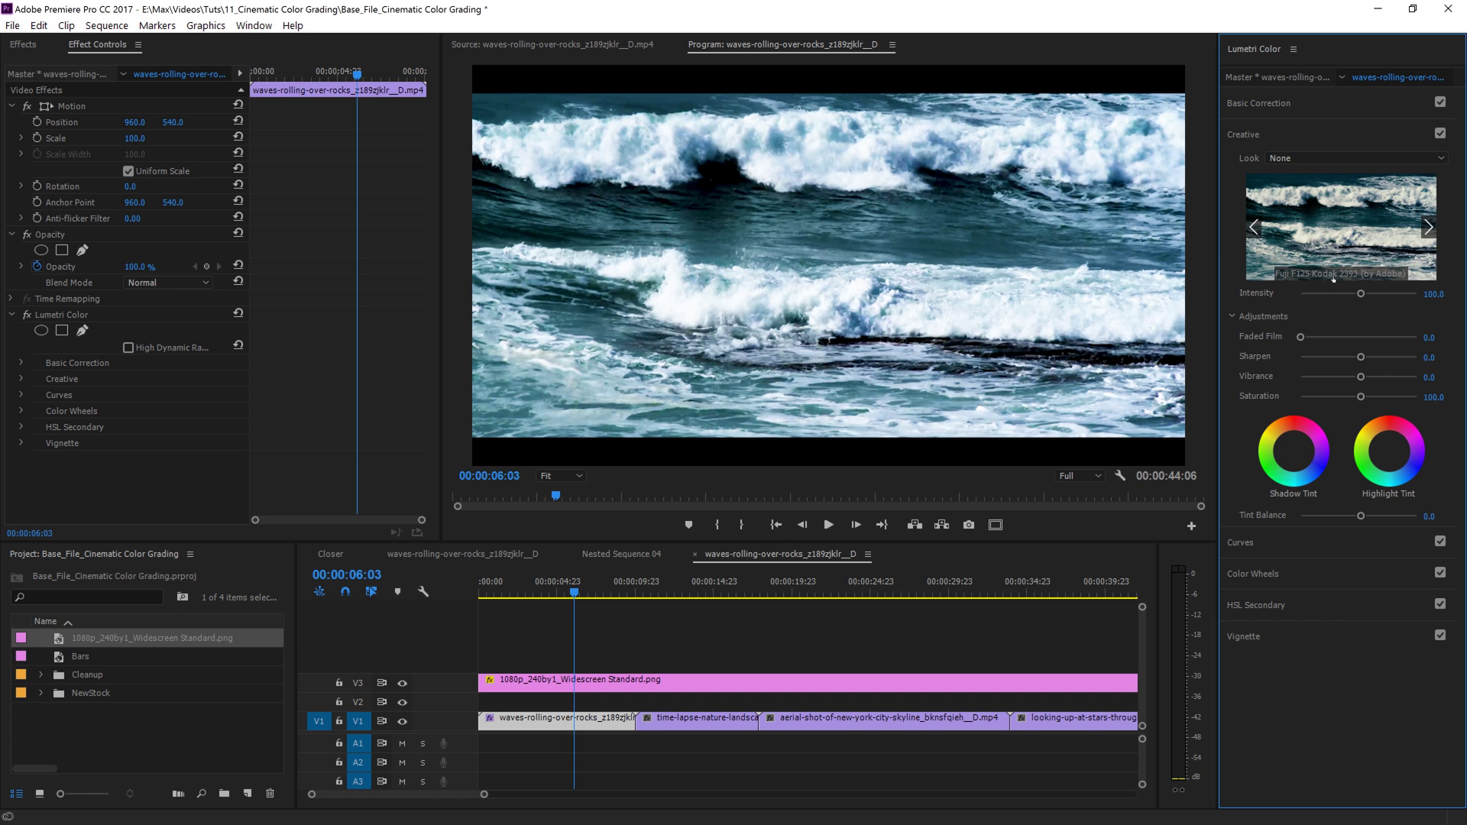
left_click(1374, 239)
left_click_drag(1359, 295, 1323, 309)
Darken shadows further to -52.9 and toggle the grade off to compare
left_click(1317, 105)
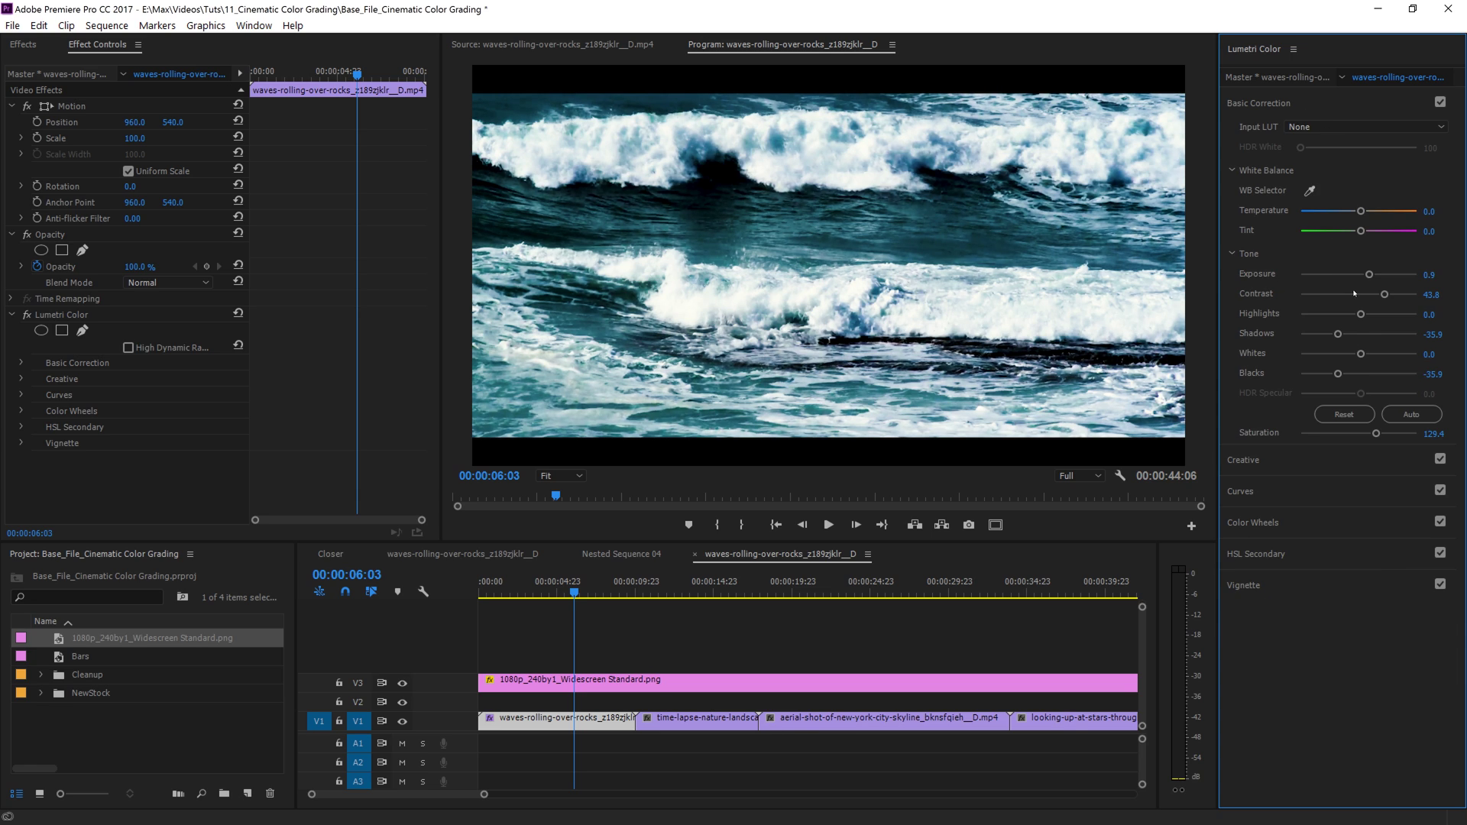
left_click_drag(1338, 334, 1325, 339)
left_click(26, 315)
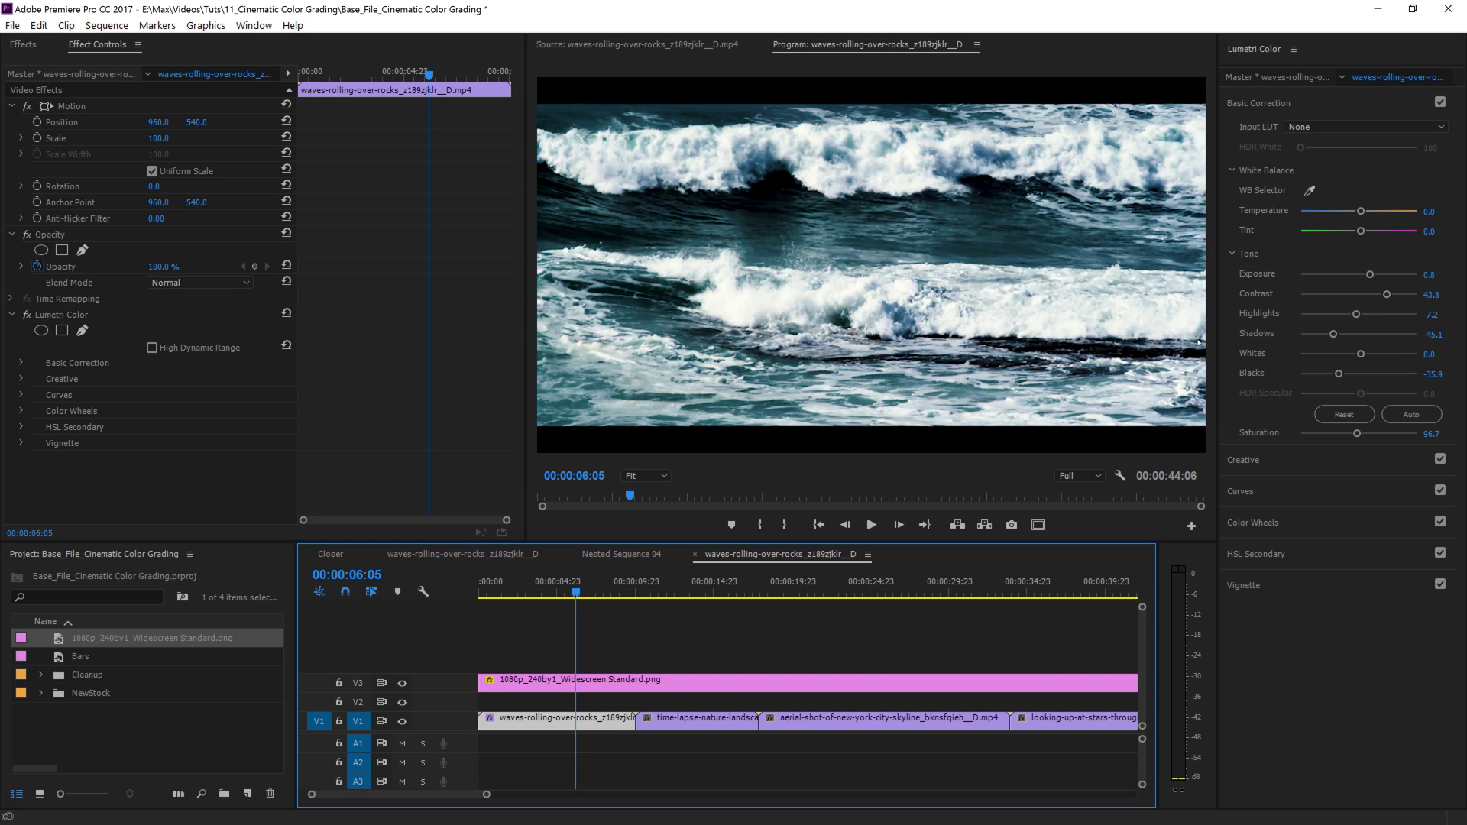
Paste the waves clip's Lumetri Color grade onto the time-lapse landscape clip and play it
left_click(59, 314)
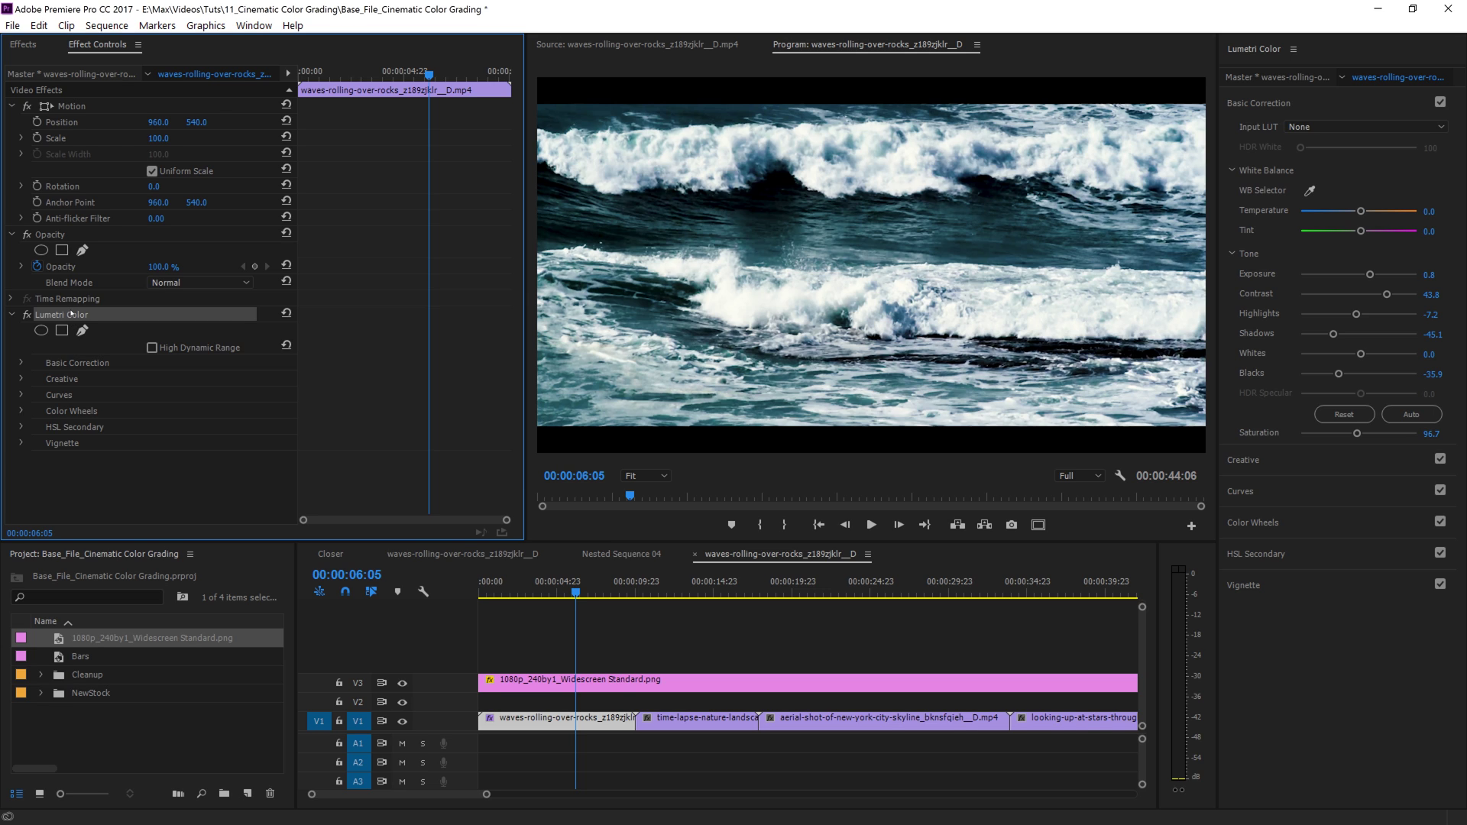
left_click(707, 718)
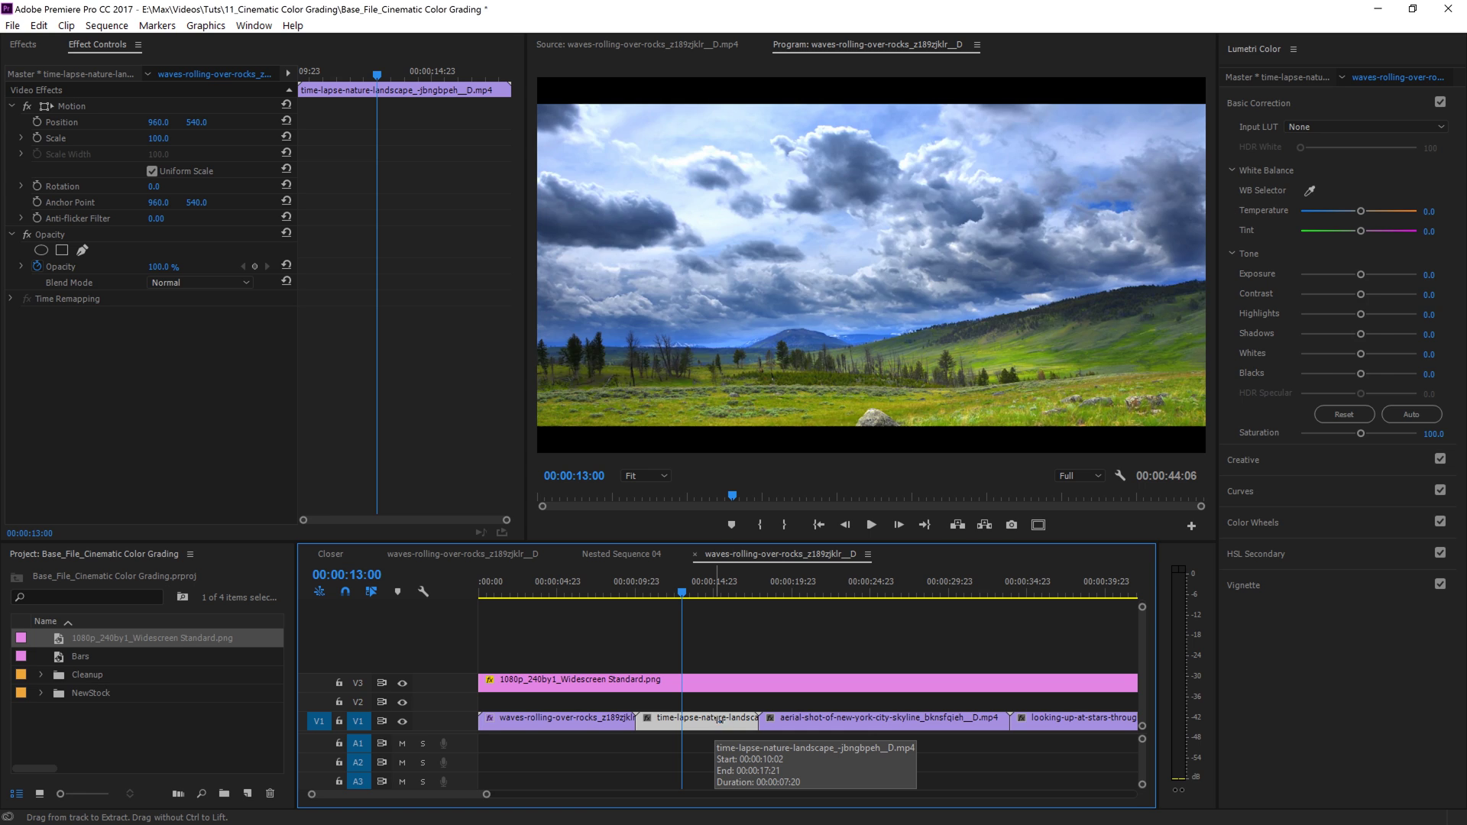
key("ctrl+alt+v")
key("space")
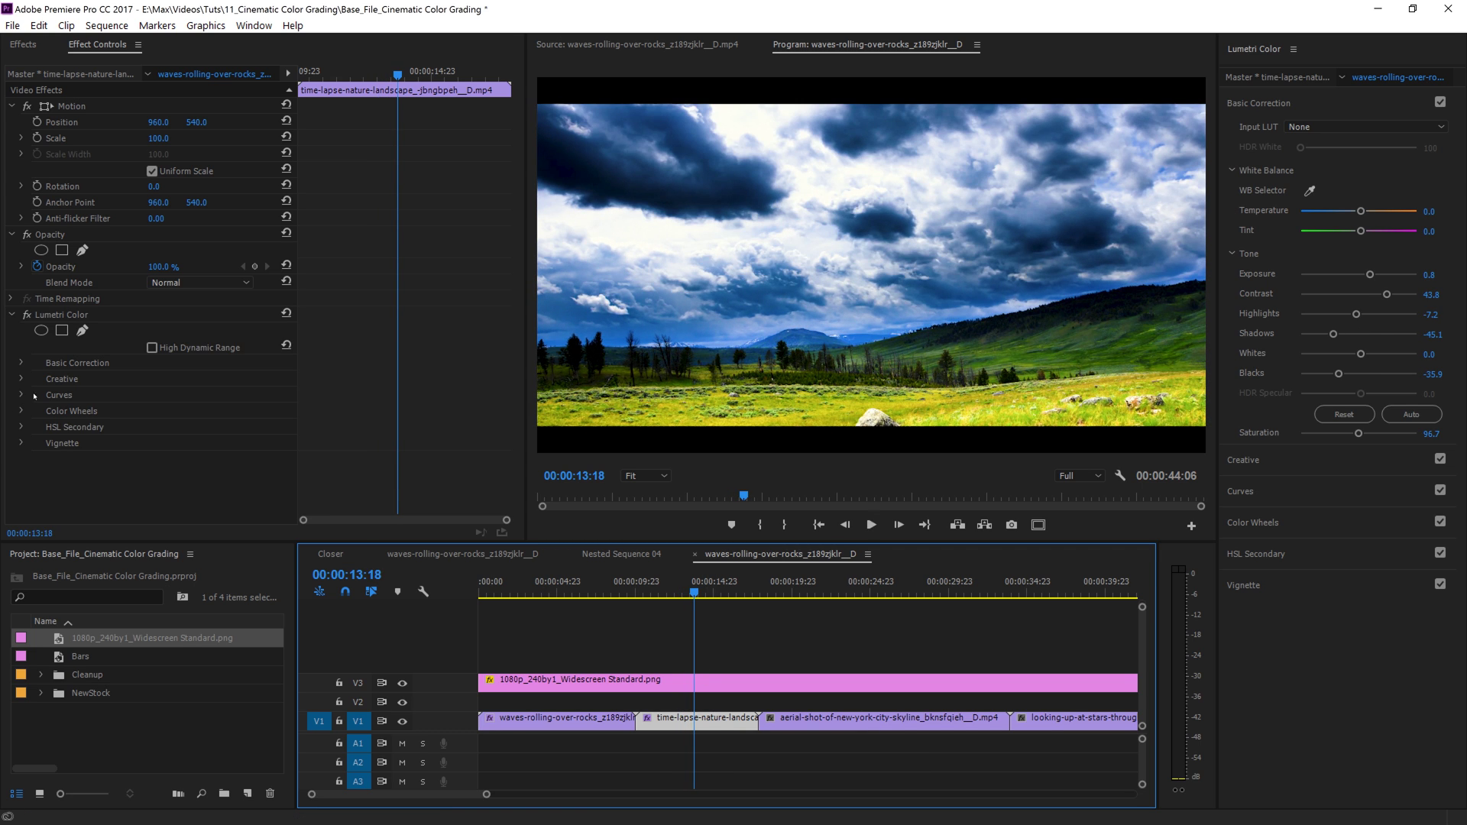
Toggle the time-lapse clip's Lumetri grade off, on and off to compare
left_click(26, 315)
left_click(27, 315)
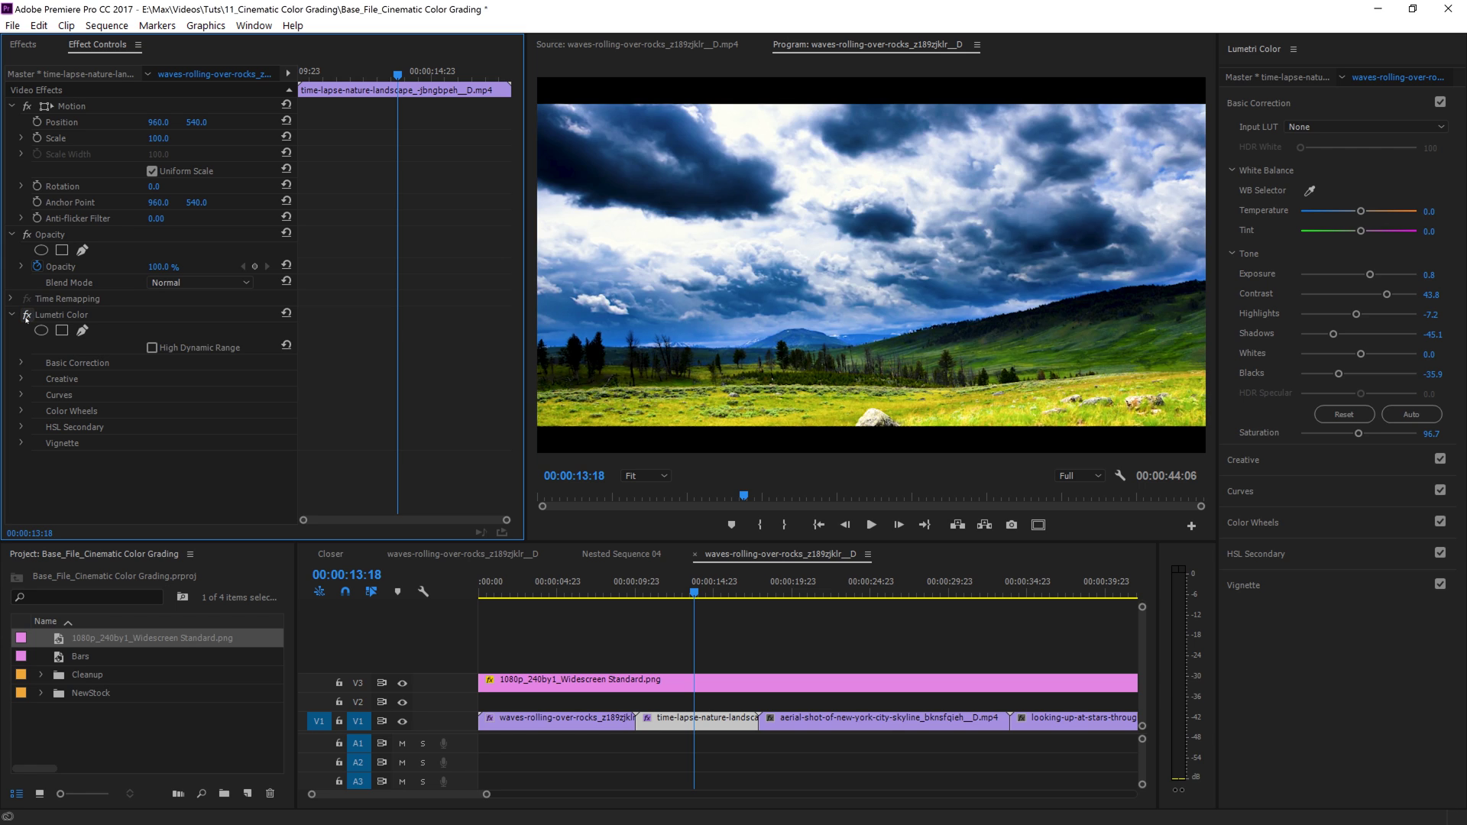
left_click(27, 315)
left_click(132, 714)
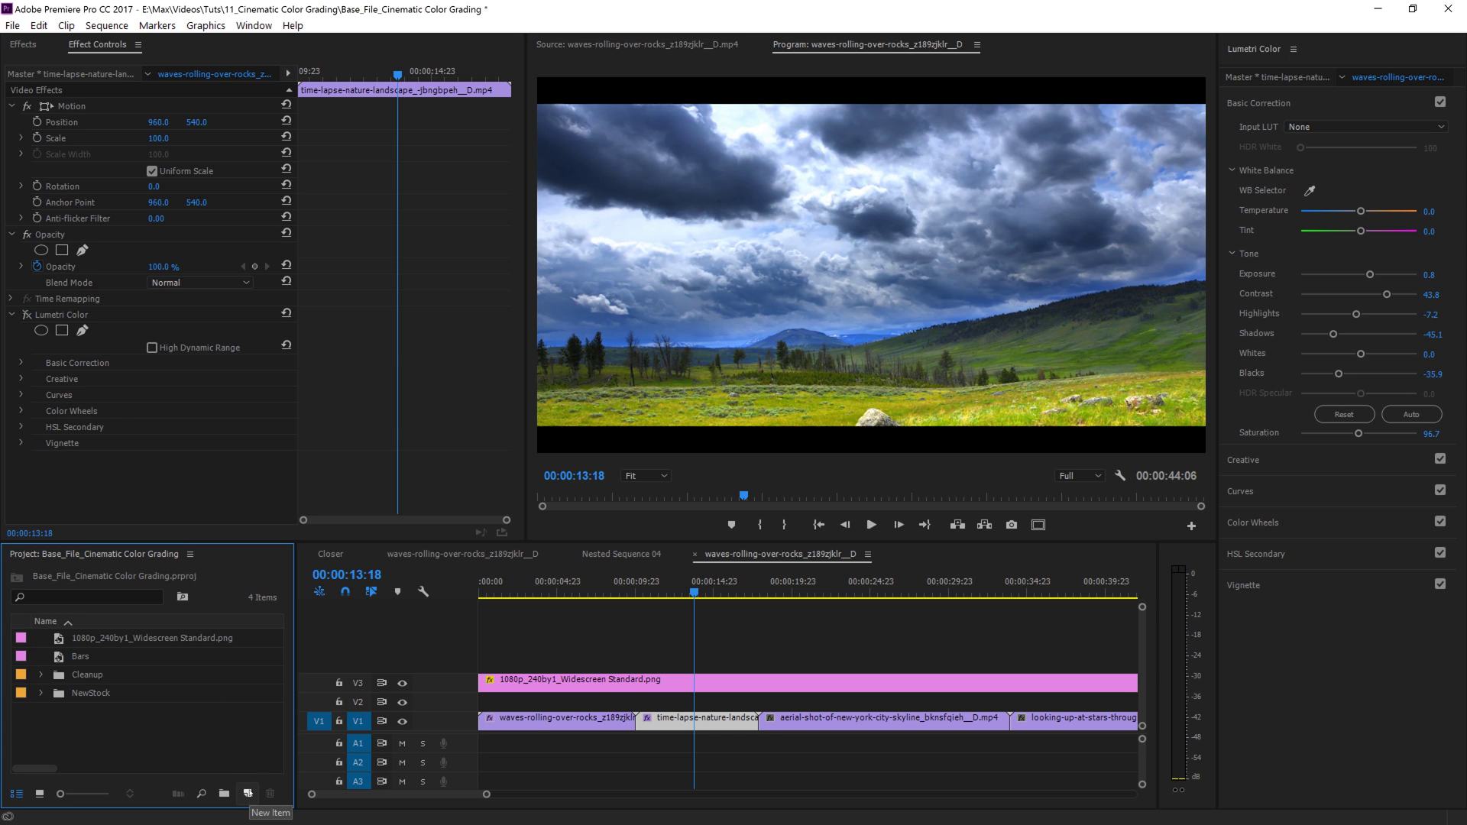
Create a new adjustment layer and place it on V2 at the sequence start
left_click(248, 793)
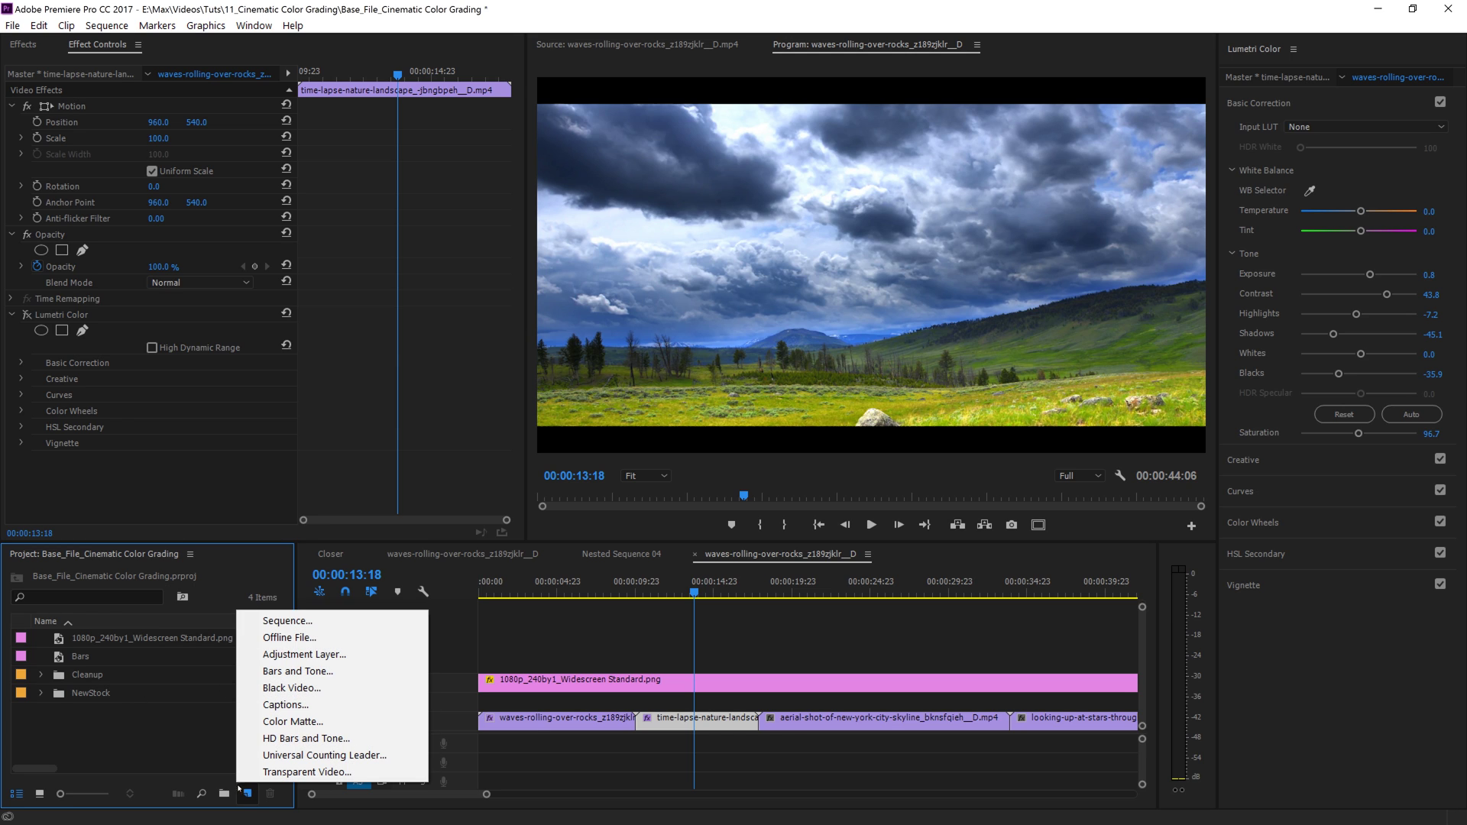
left_click(305, 655)
left_click(760, 475)
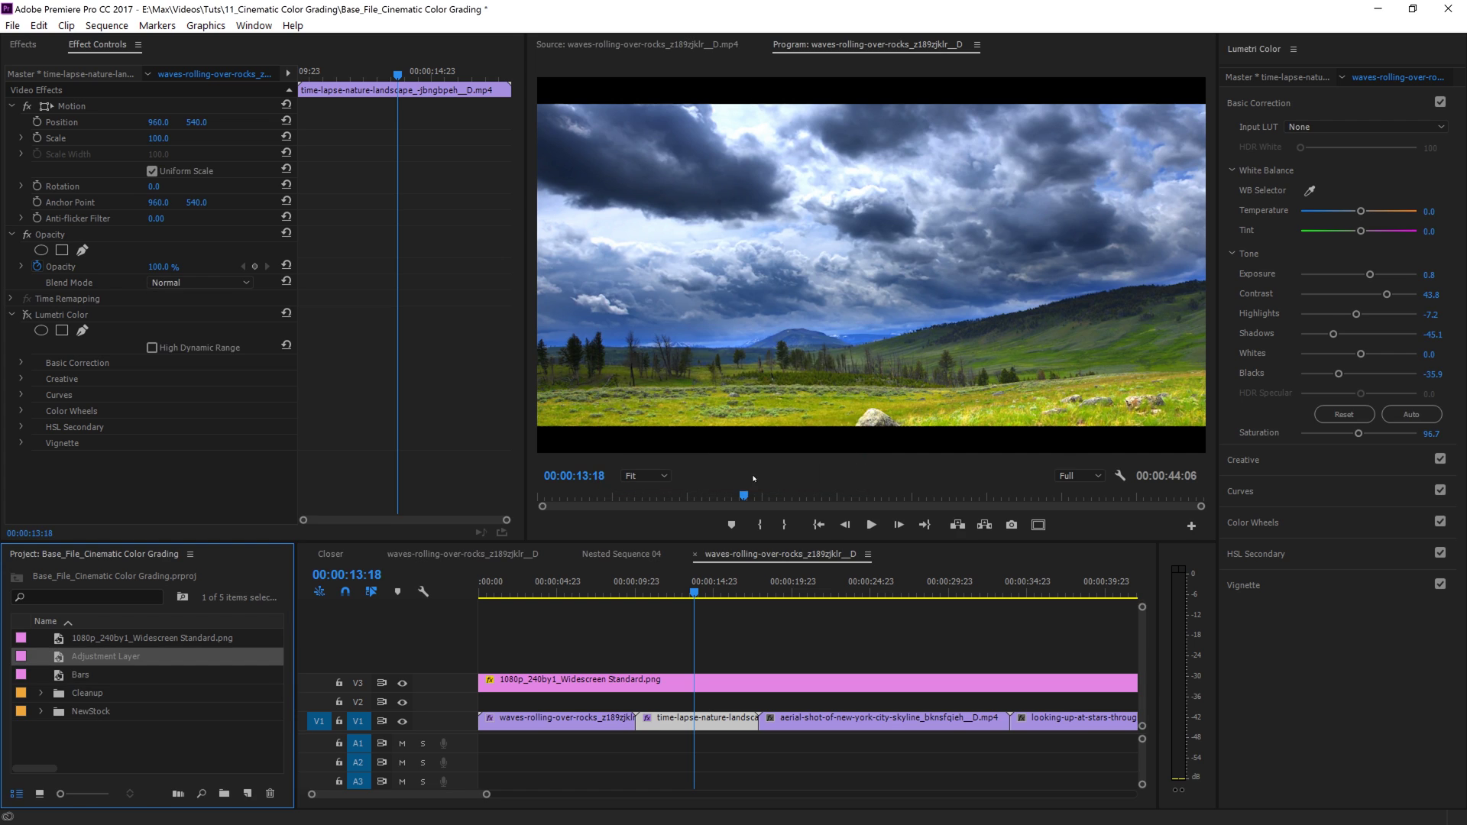
left_click_drag(55, 659, 531, 710)
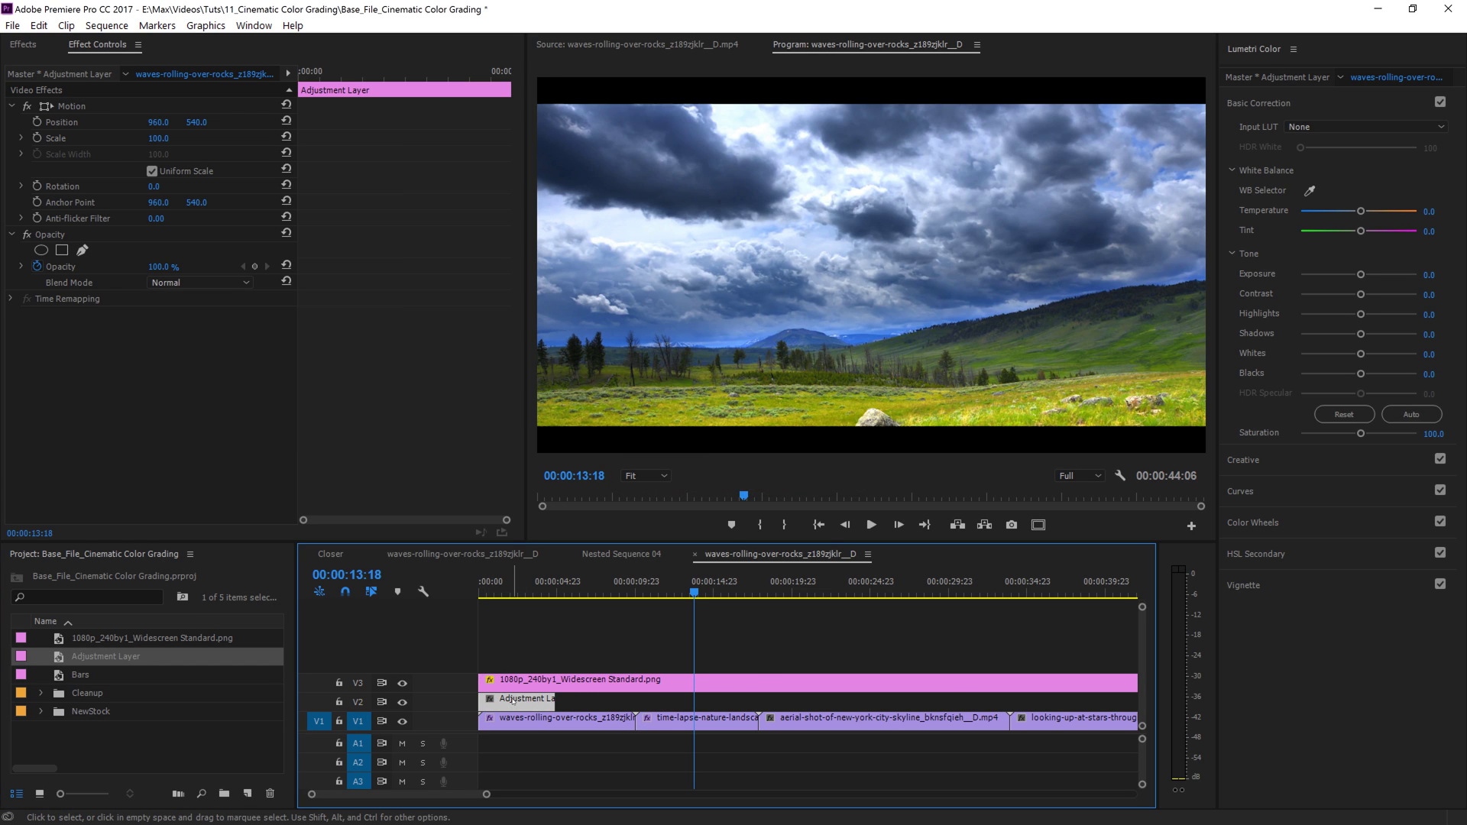
Give the adjustment layer the Mango label colour
right_click(512, 700)
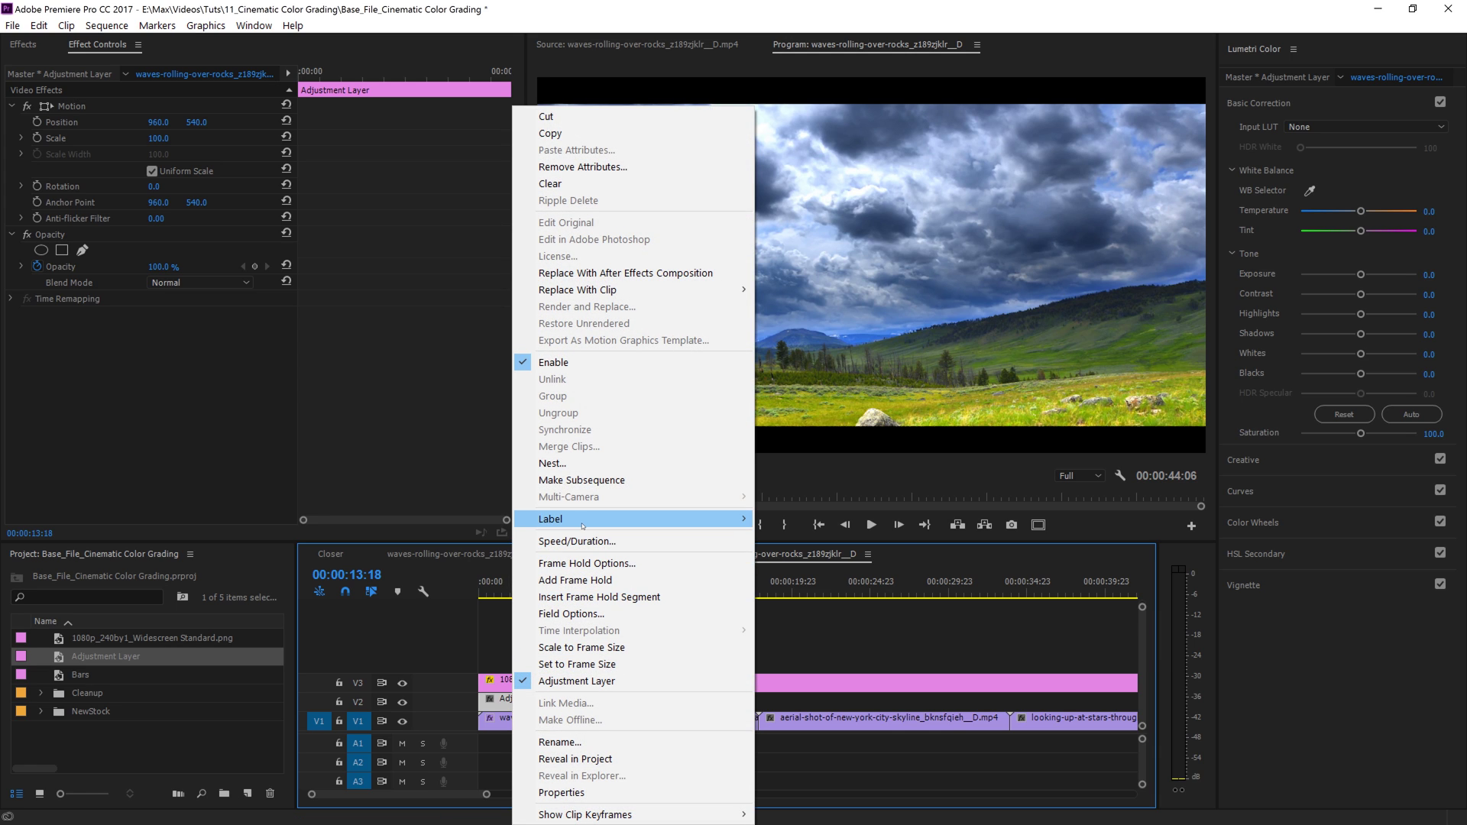
mouse_move(580, 526)
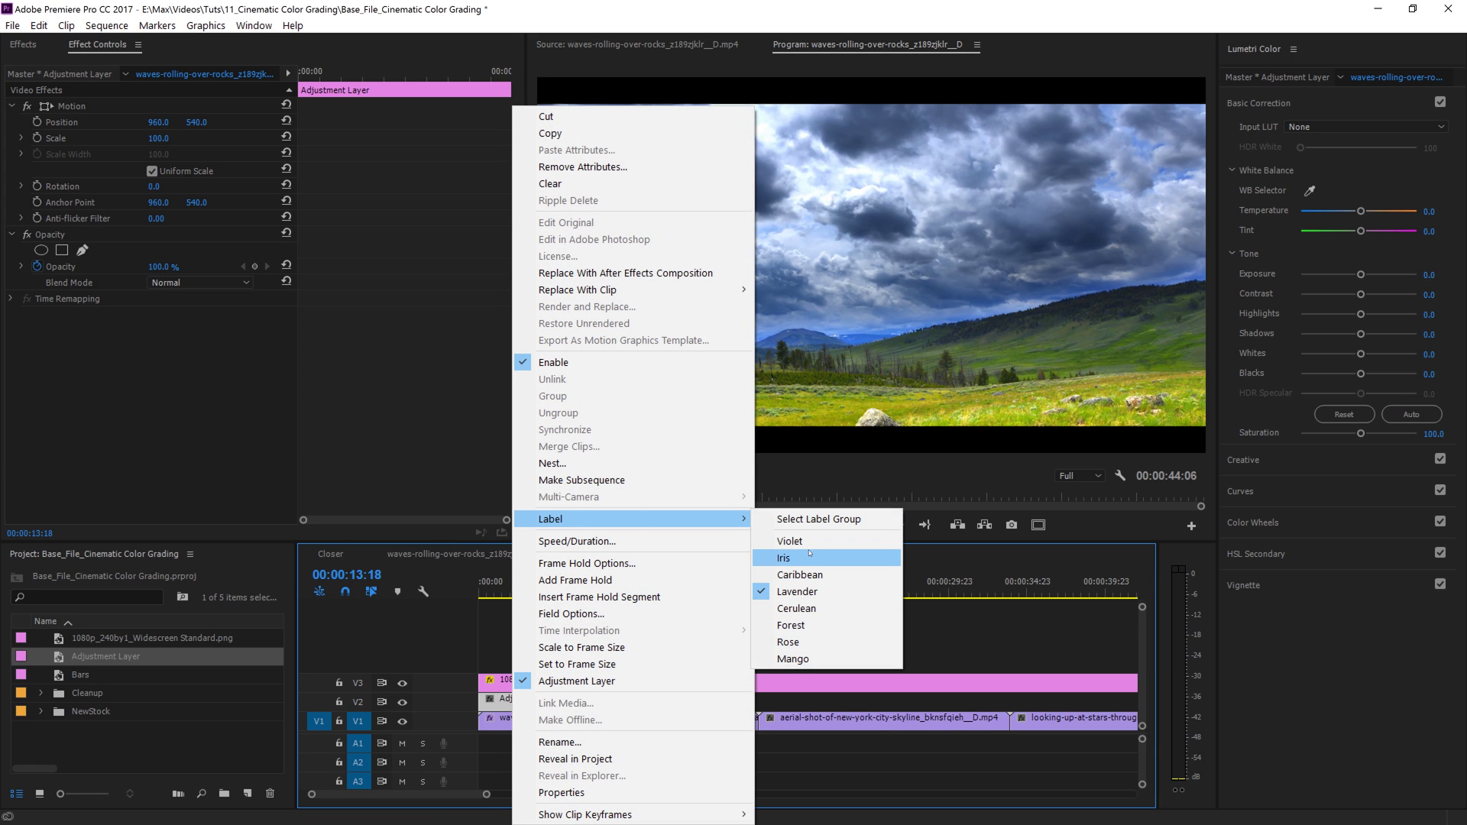
left_click(801, 657)
left_click(608, 699)
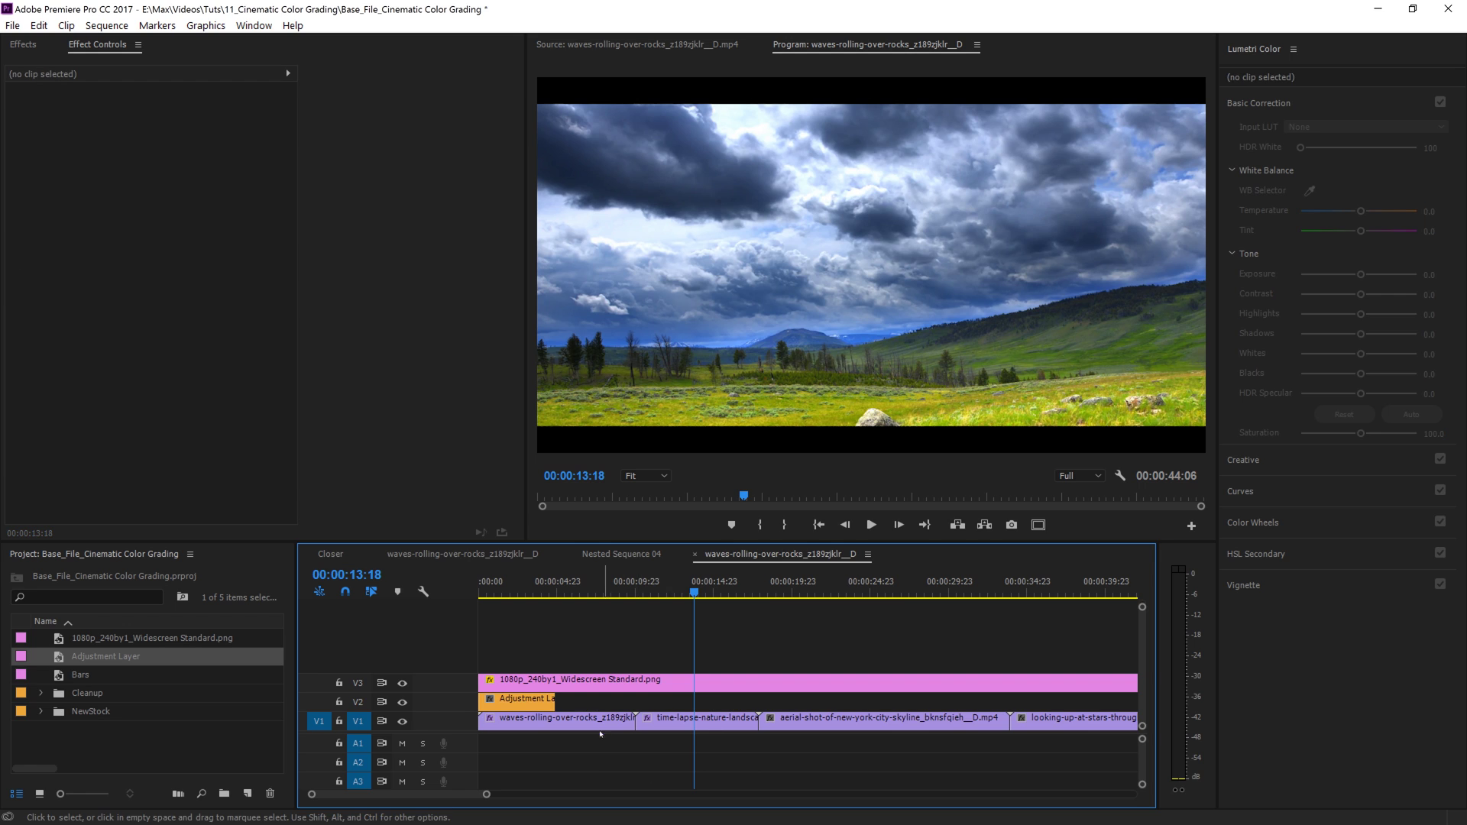
left_click_drag(568, 699, 635, 700)
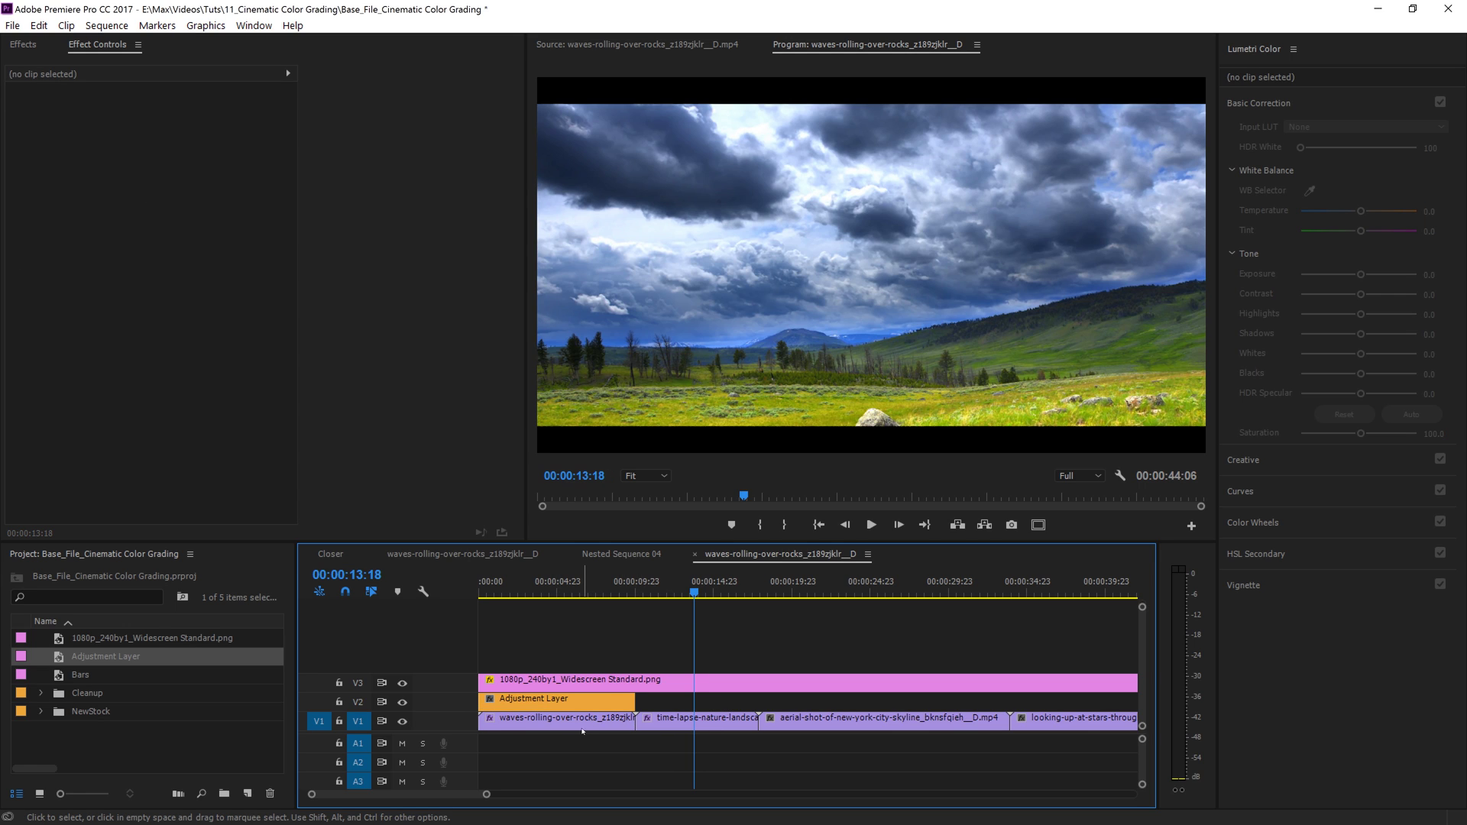
Cut the Lumetri Color effect off the waves clip and select the V2 adjustment layer
left_click(573, 718)
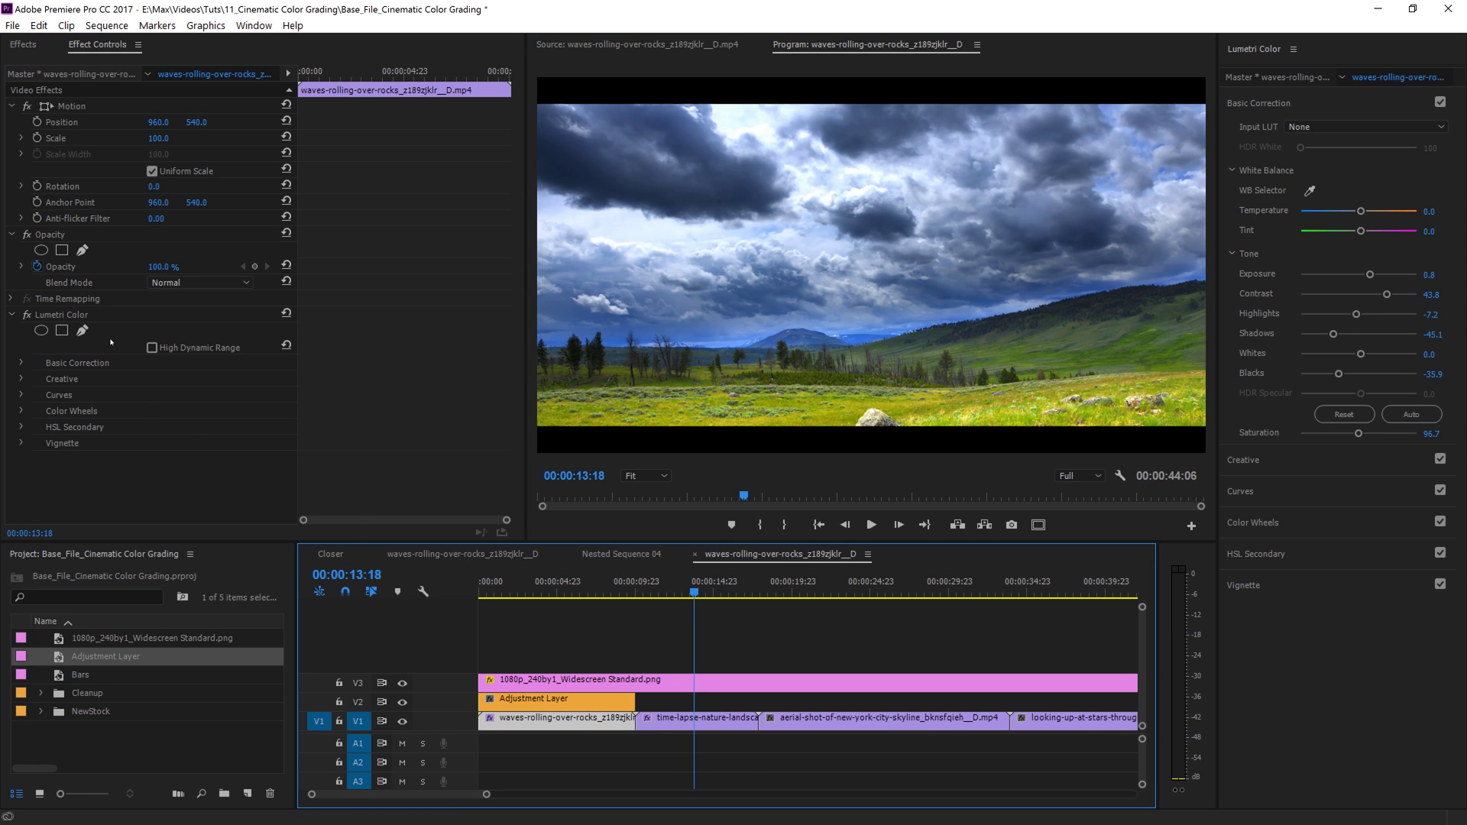
left_click(71, 315)
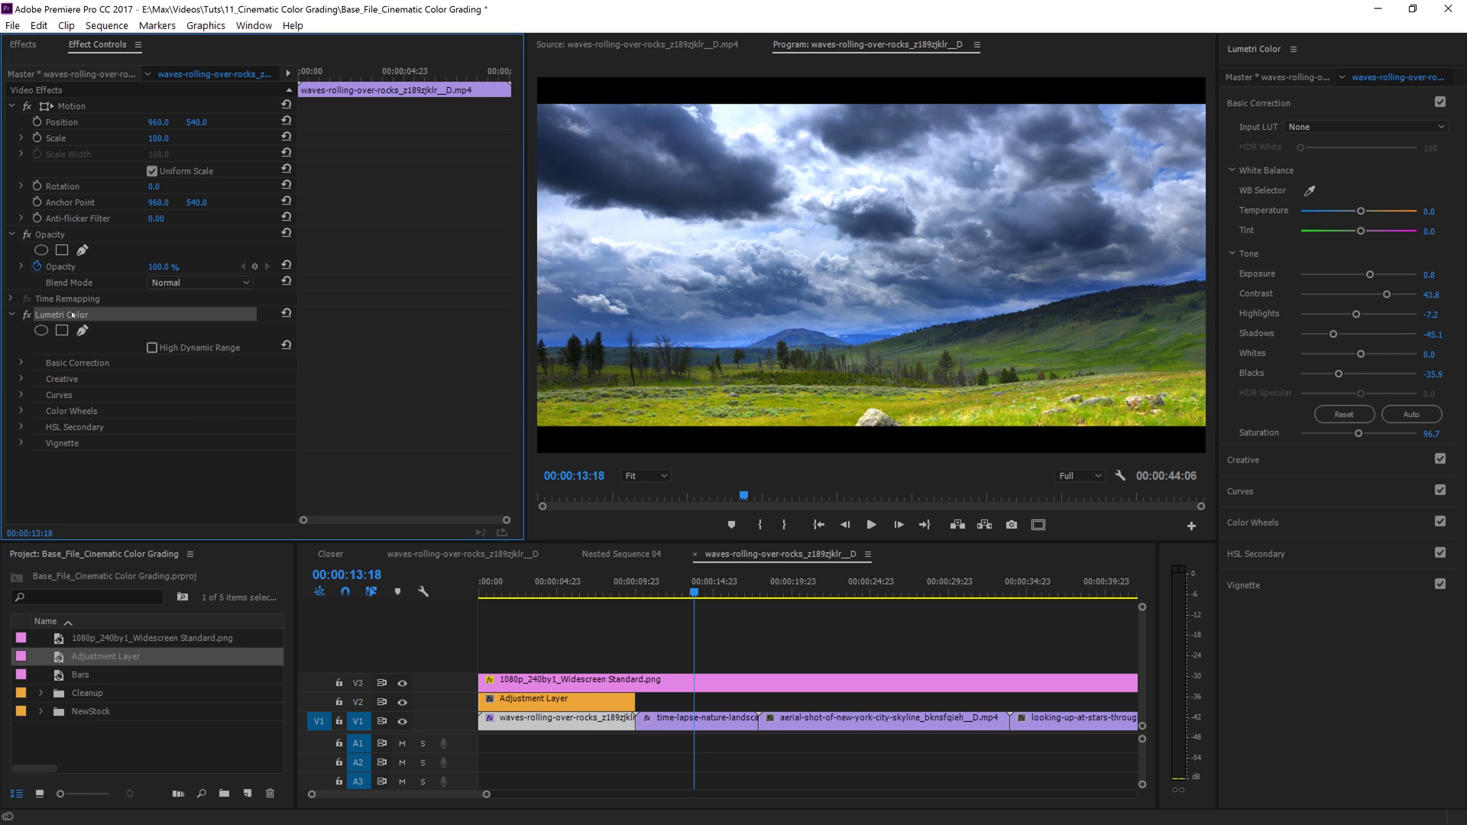
key("ctrl+d")
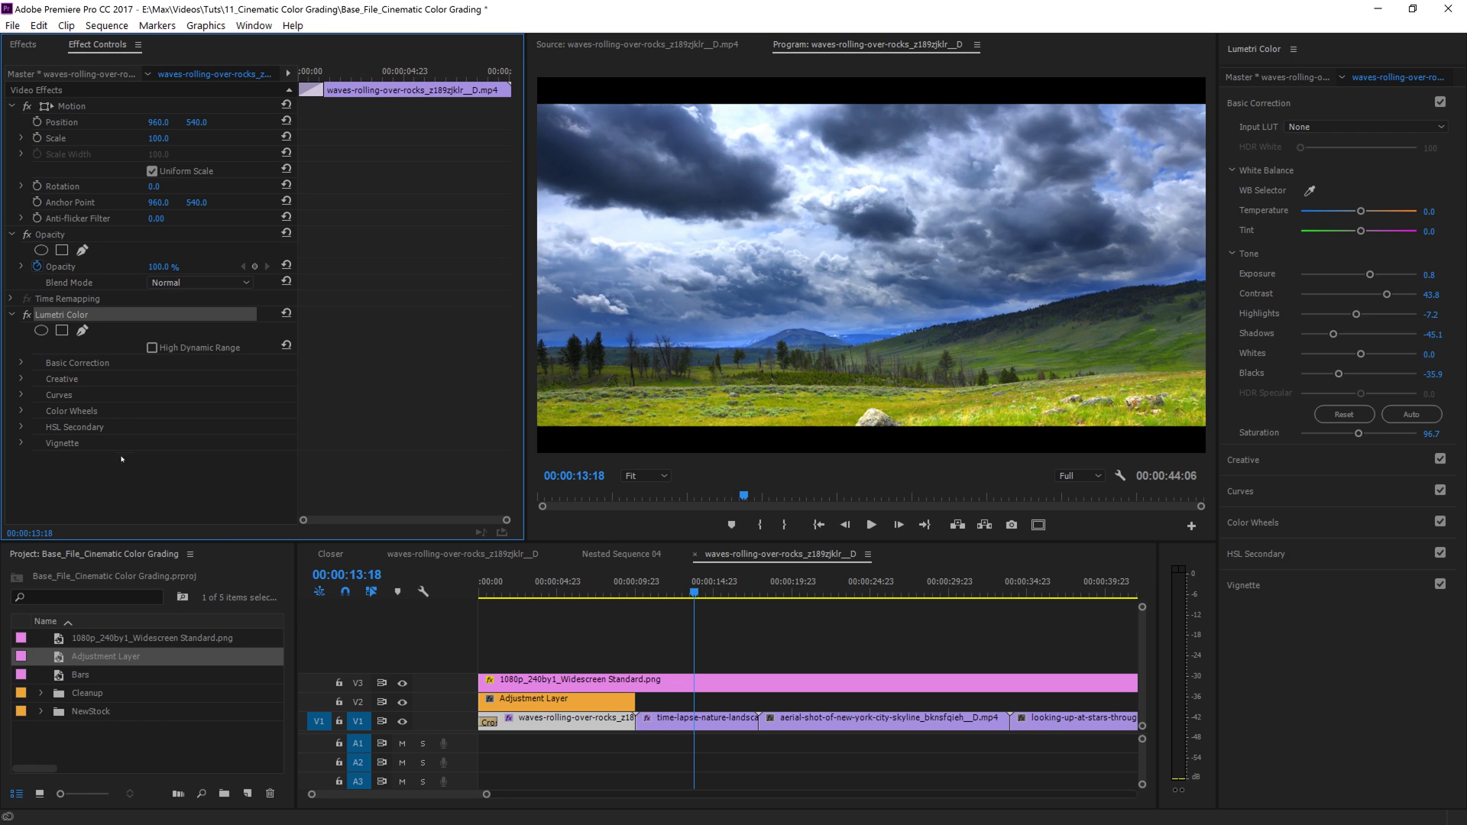
key("Delete")
left_click(570, 701)
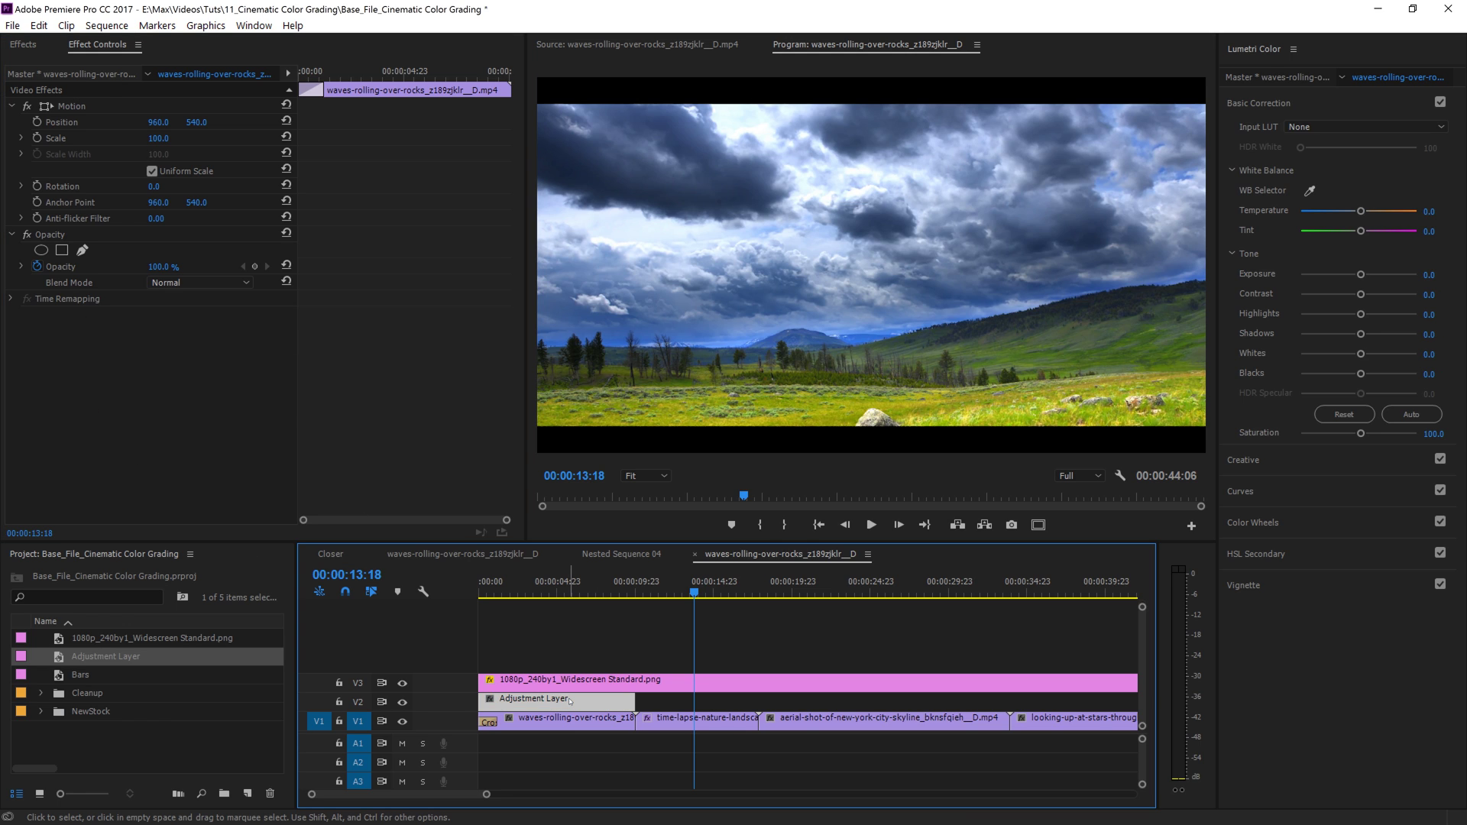
left_click(573, 587)
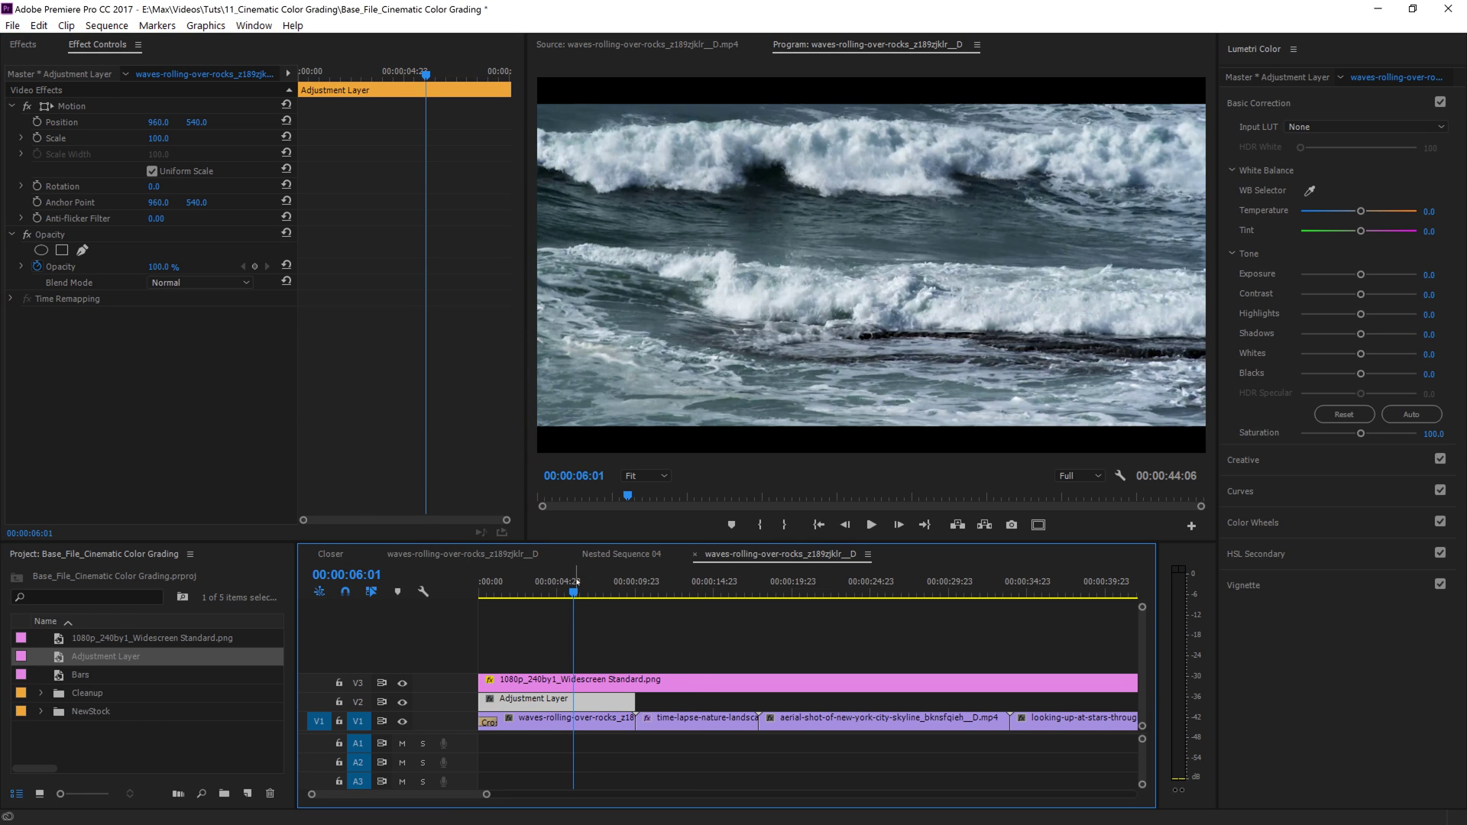
Paste the grade onto the adjustment layer and delete the stray cross dissolve on the waves clip
key("ctrl+z")
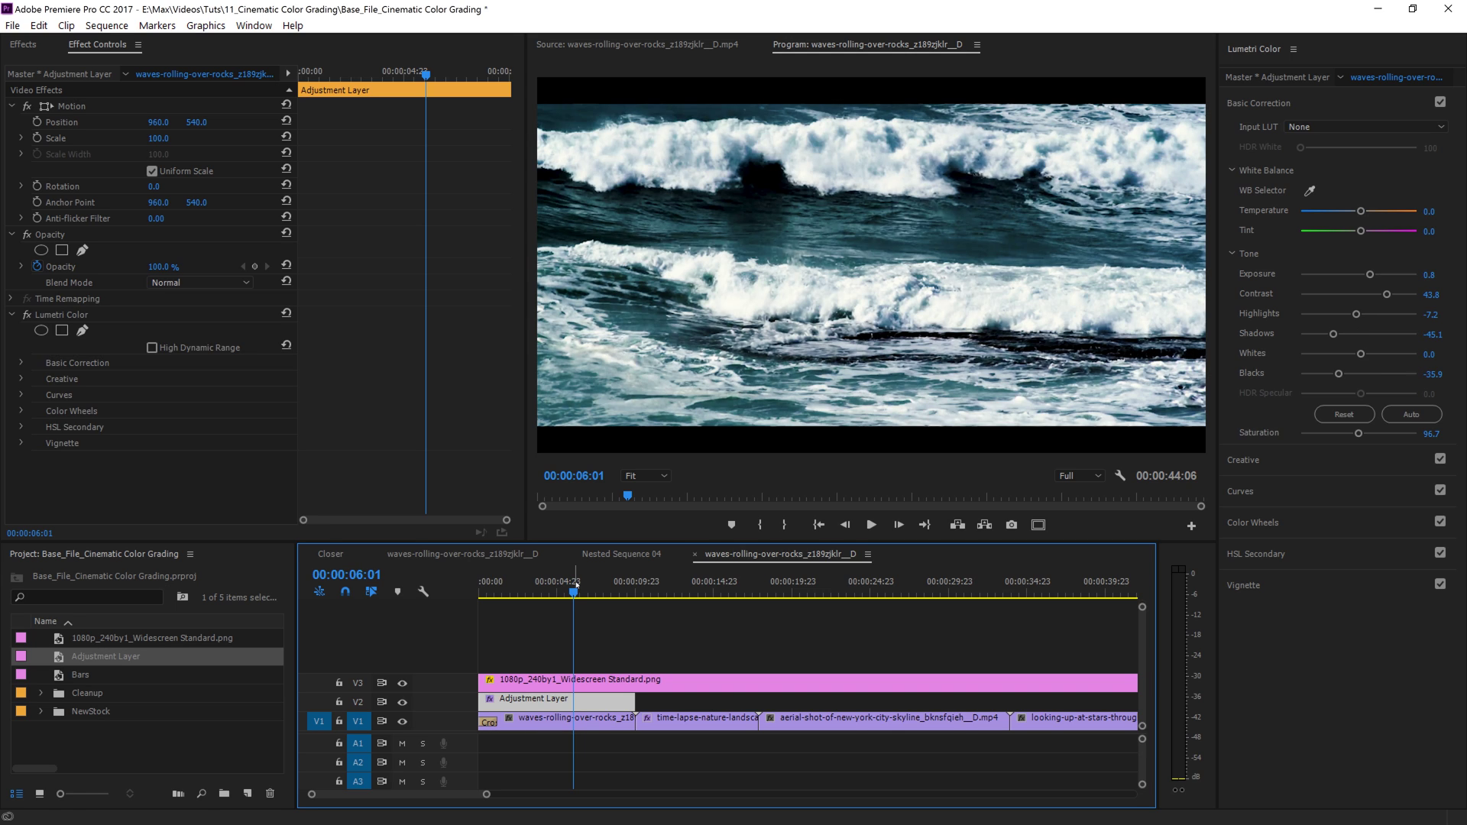
left_click(489, 722)
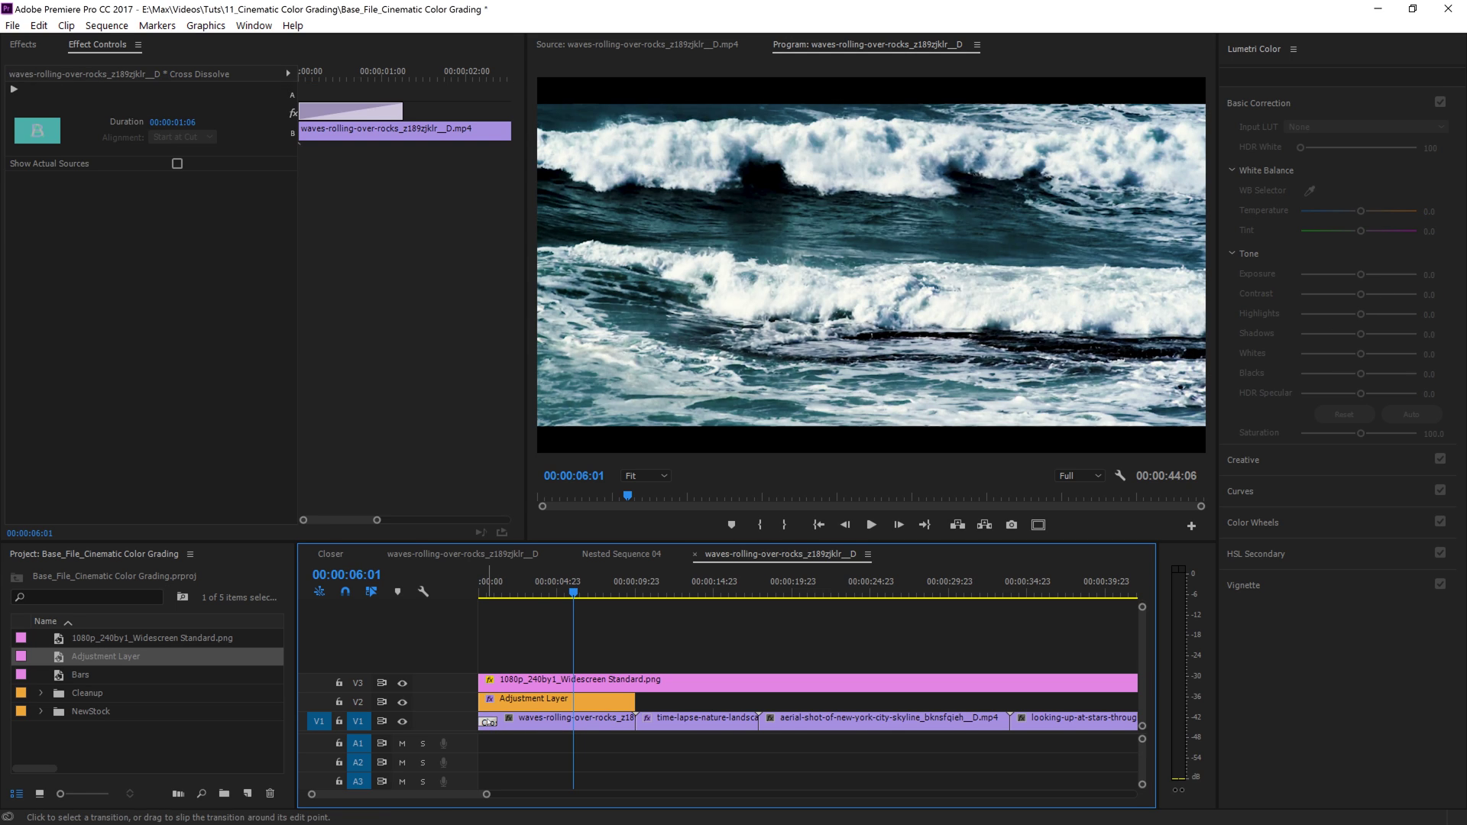
key("Delete")
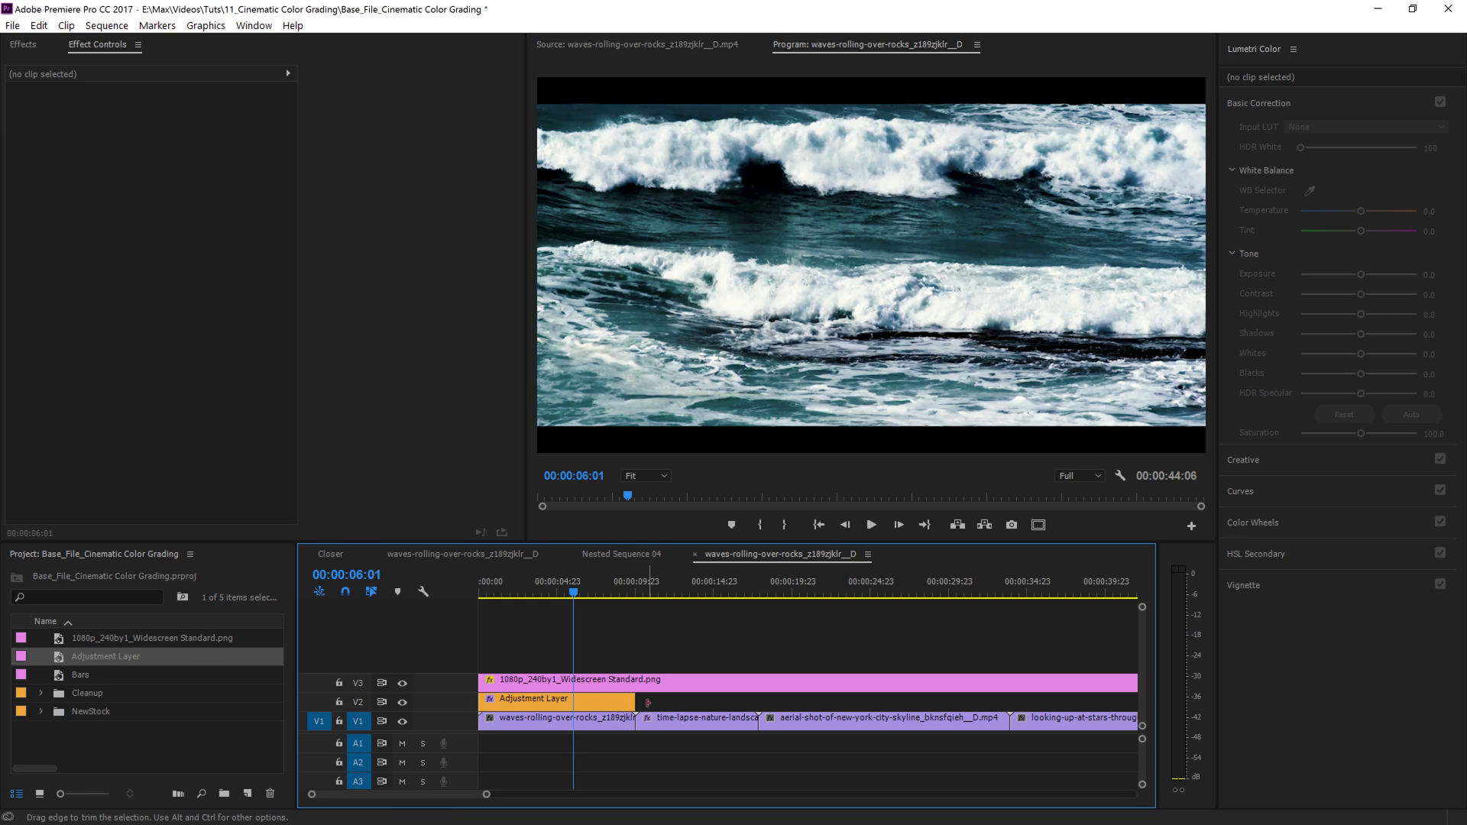
Stretch the adjustment layer across the time-lapse and NYC clips and play back the result
left_click_drag(636, 700, 762, 707)
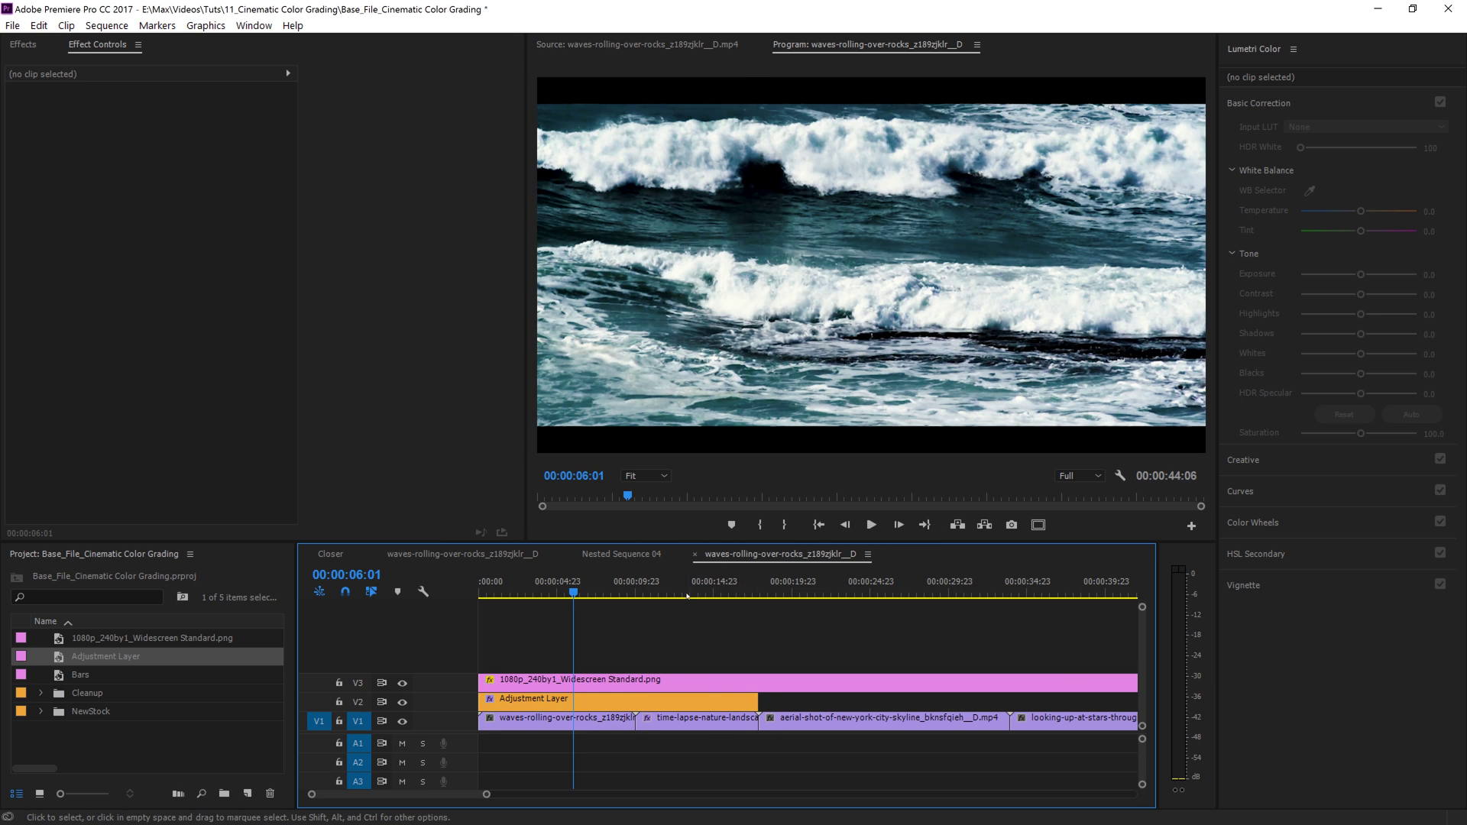
left_click(709, 592)
left_click(678, 594)
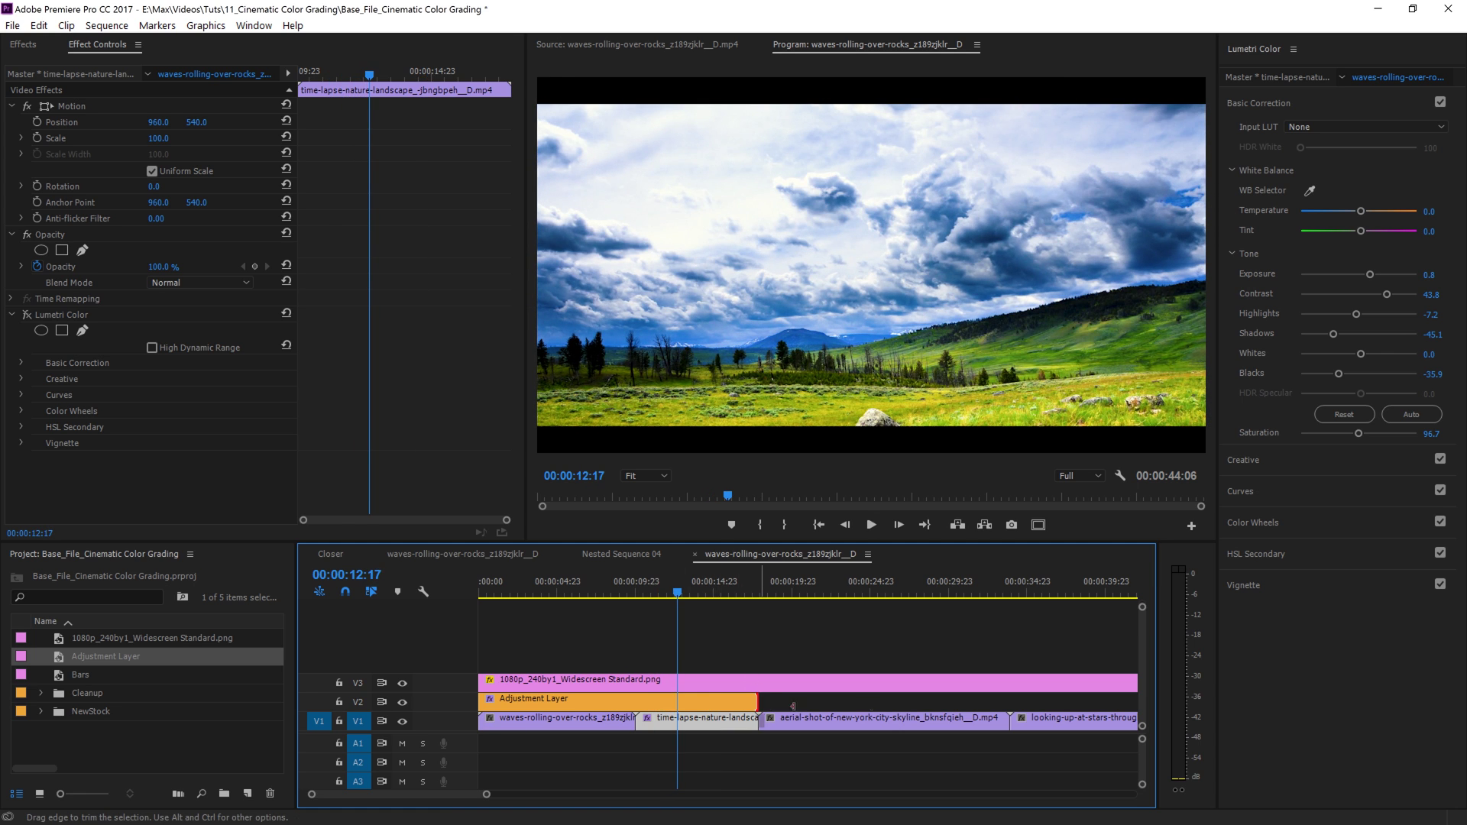
left_click_drag(762, 694, 1010, 697)
left_click(845, 590)
key("space")
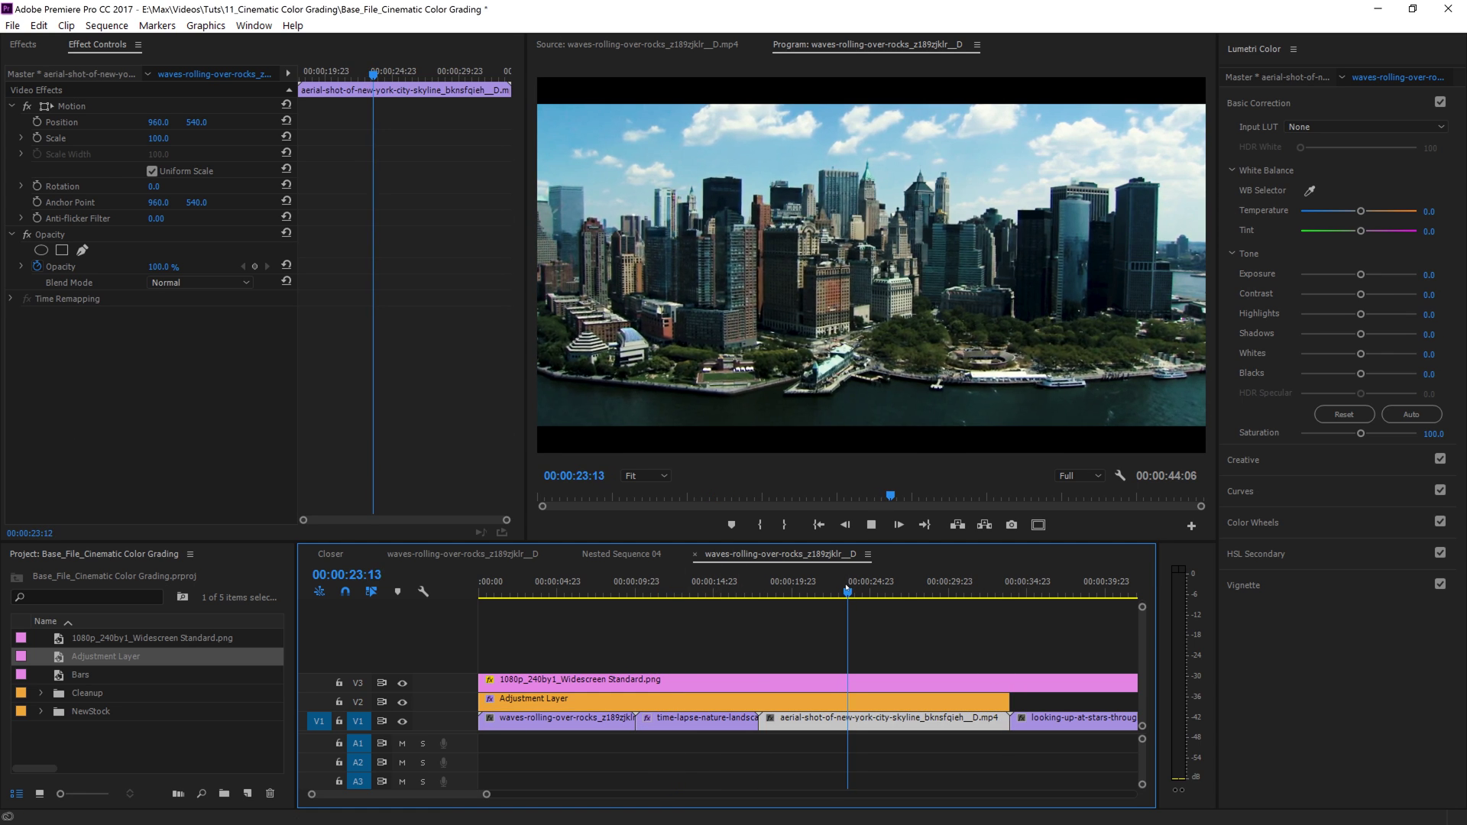
key("space")
left_click_drag(487, 795, 530, 795)
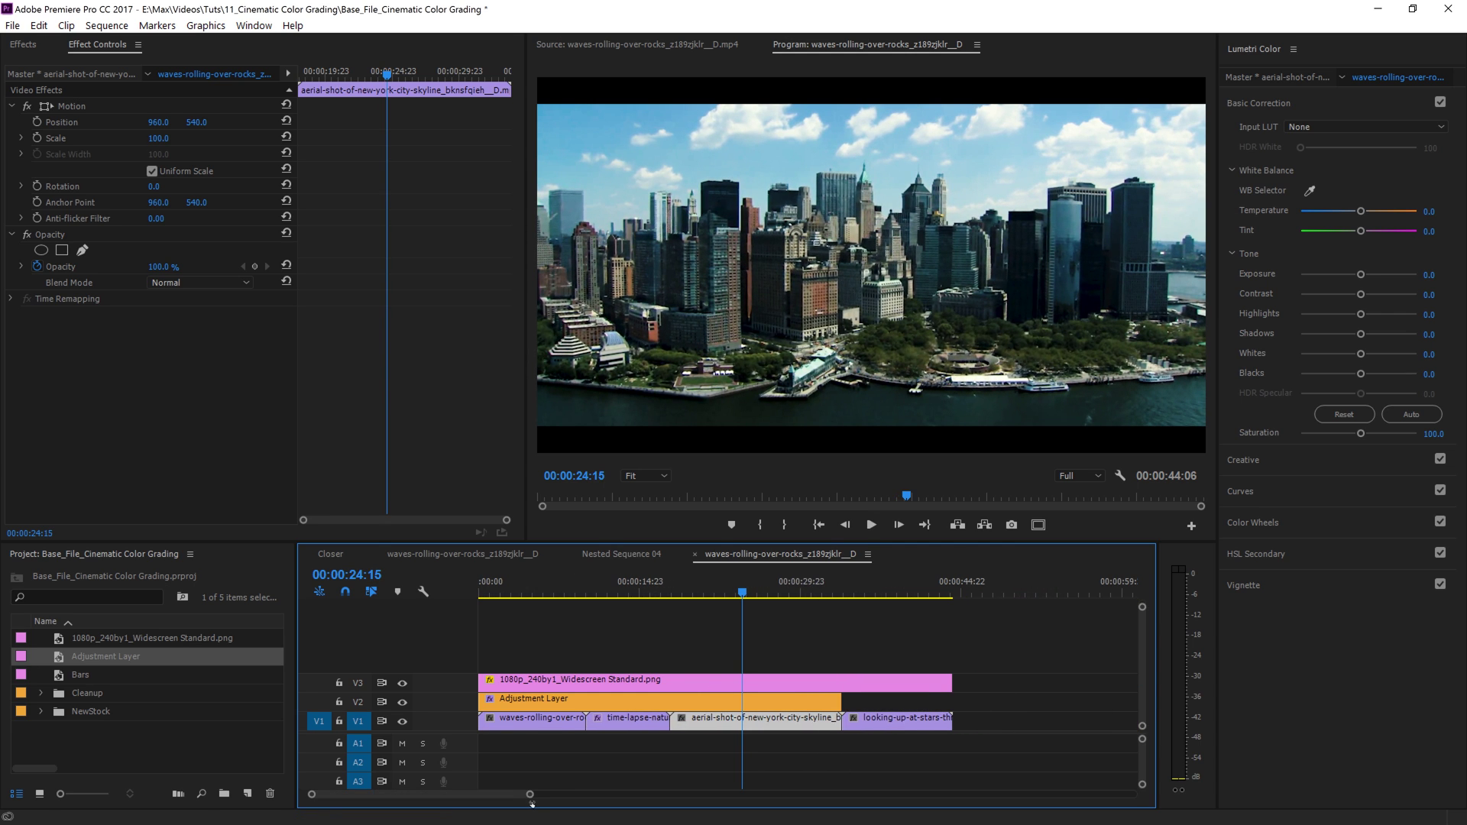
left_click(845, 581)
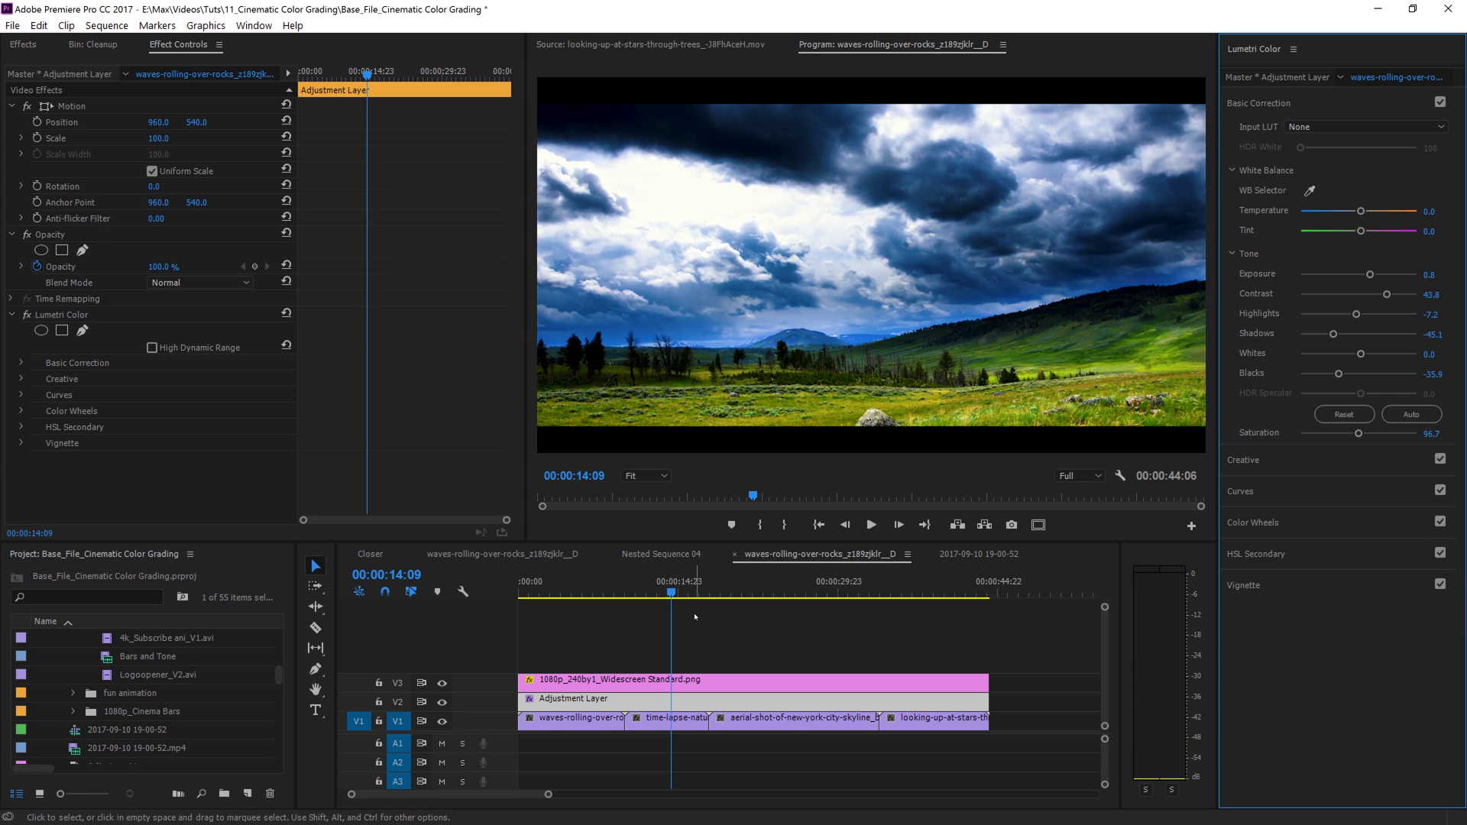
Save the adjustment layer's Lumetri Color effect as a preset named Tut Color
left_click(258, 460)
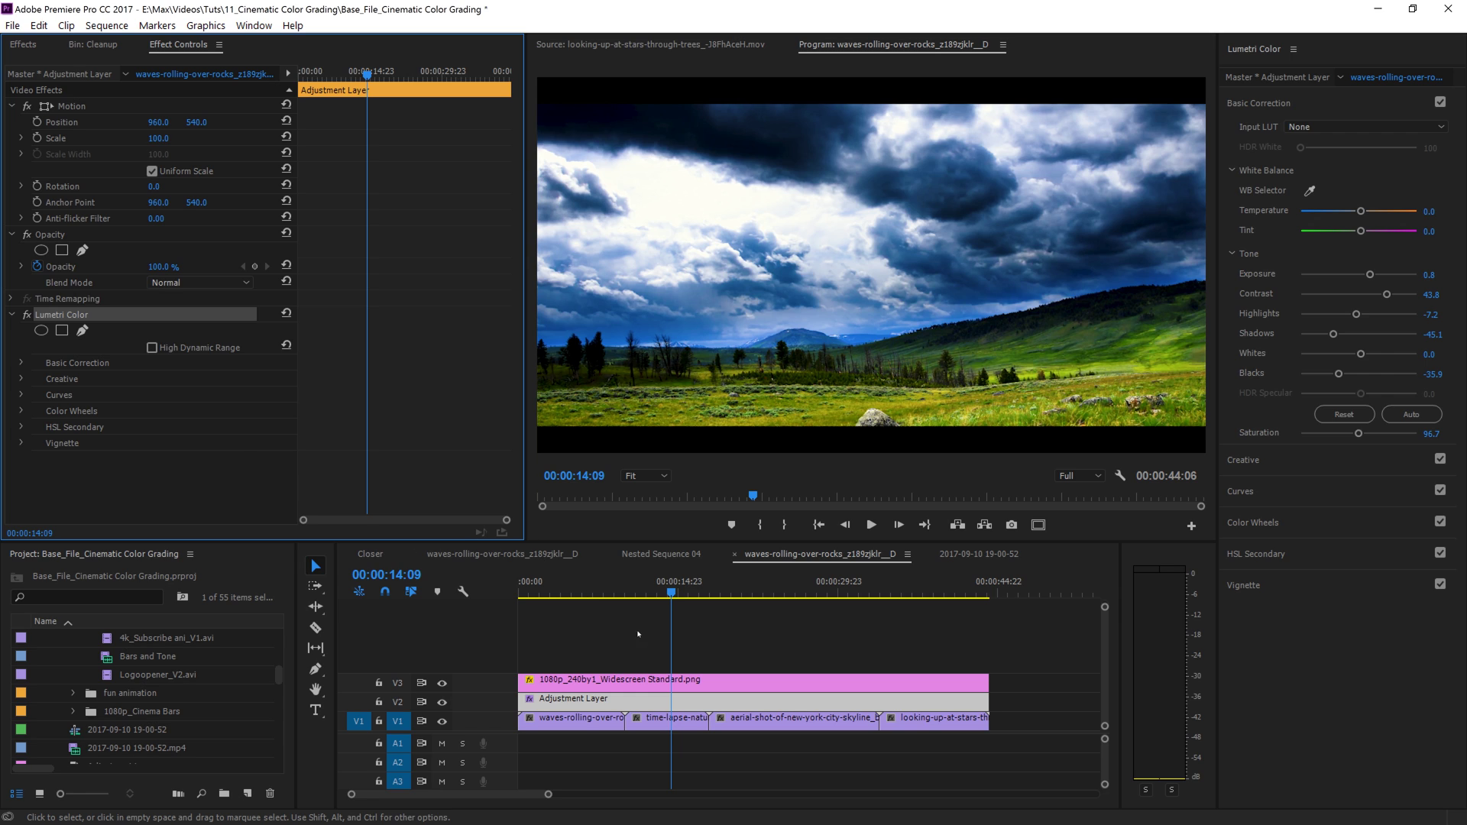
left_click(646, 658)
left_click(646, 698)
left_click(72, 313)
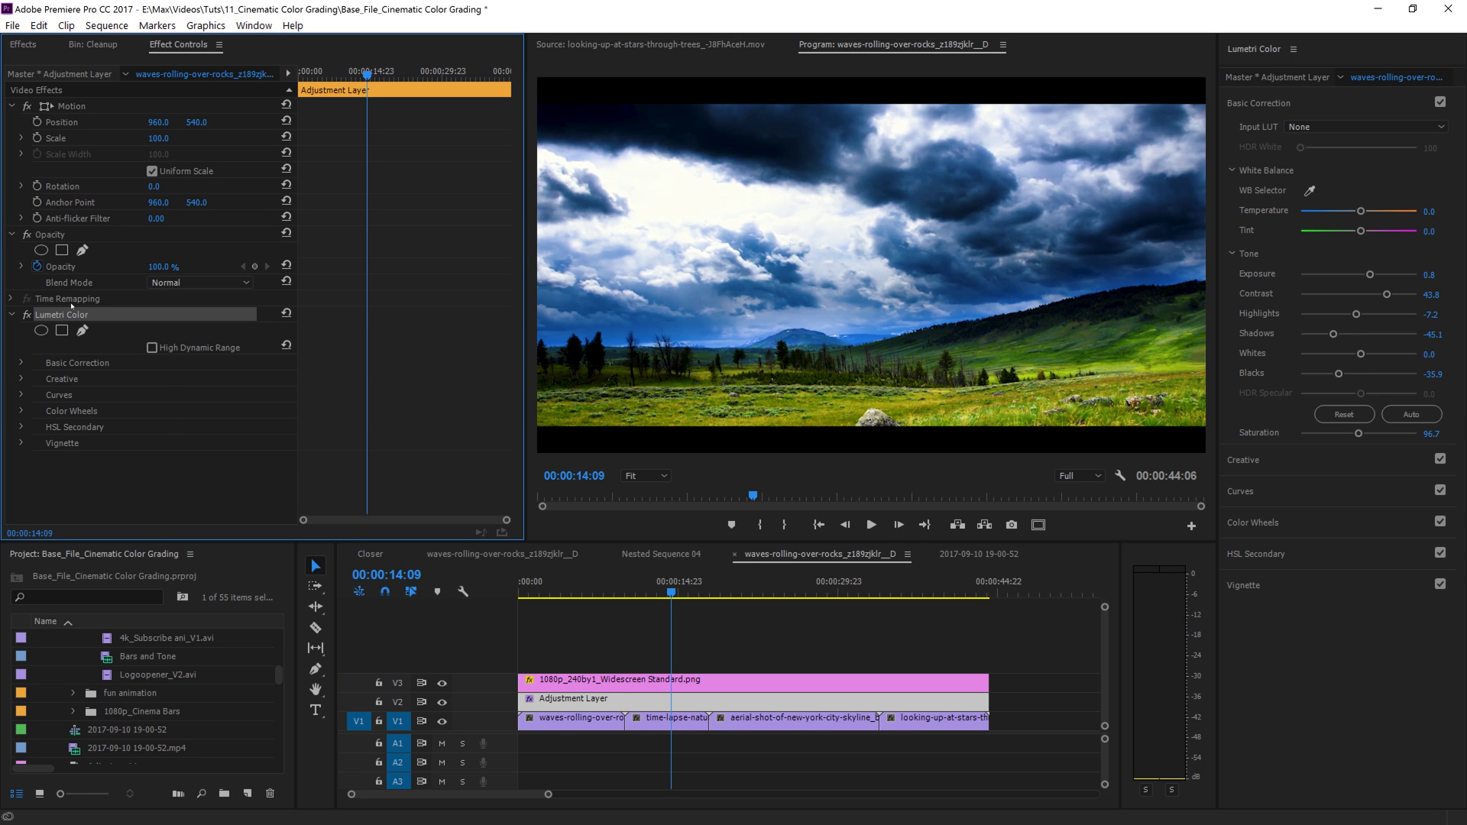
left_click(278, 494)
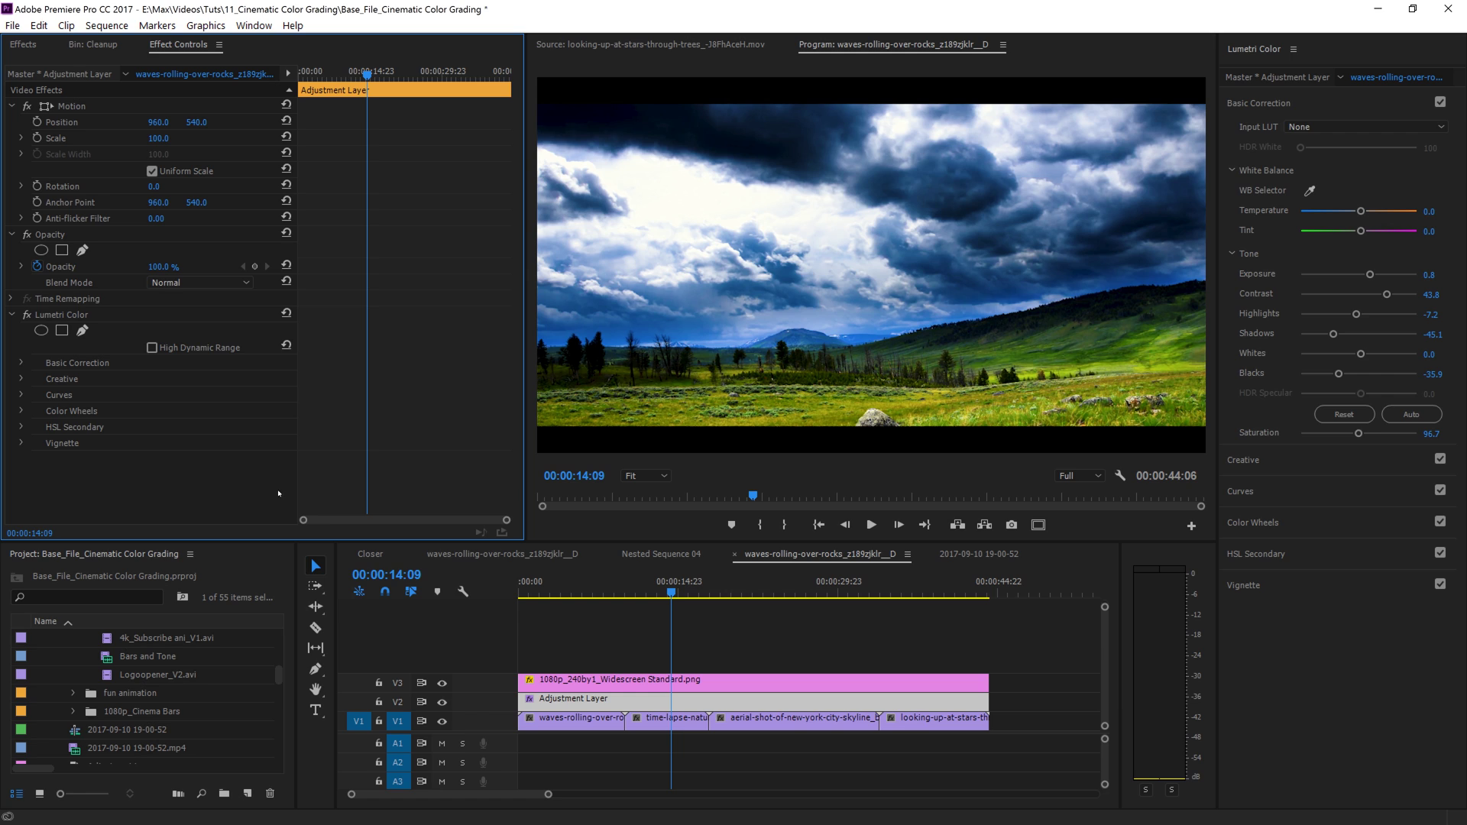
right_click(76, 318)
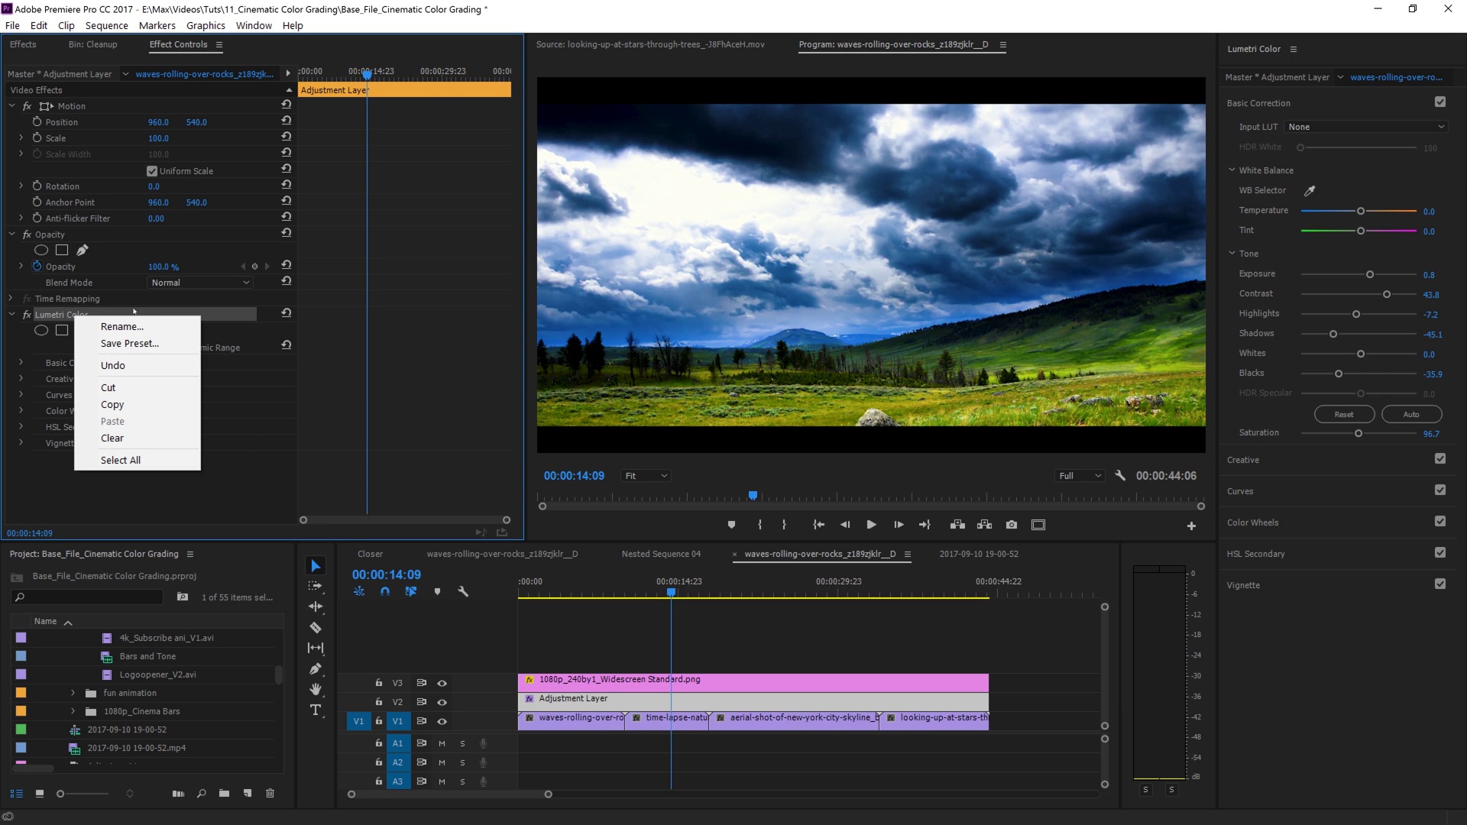
left_click(128, 344)
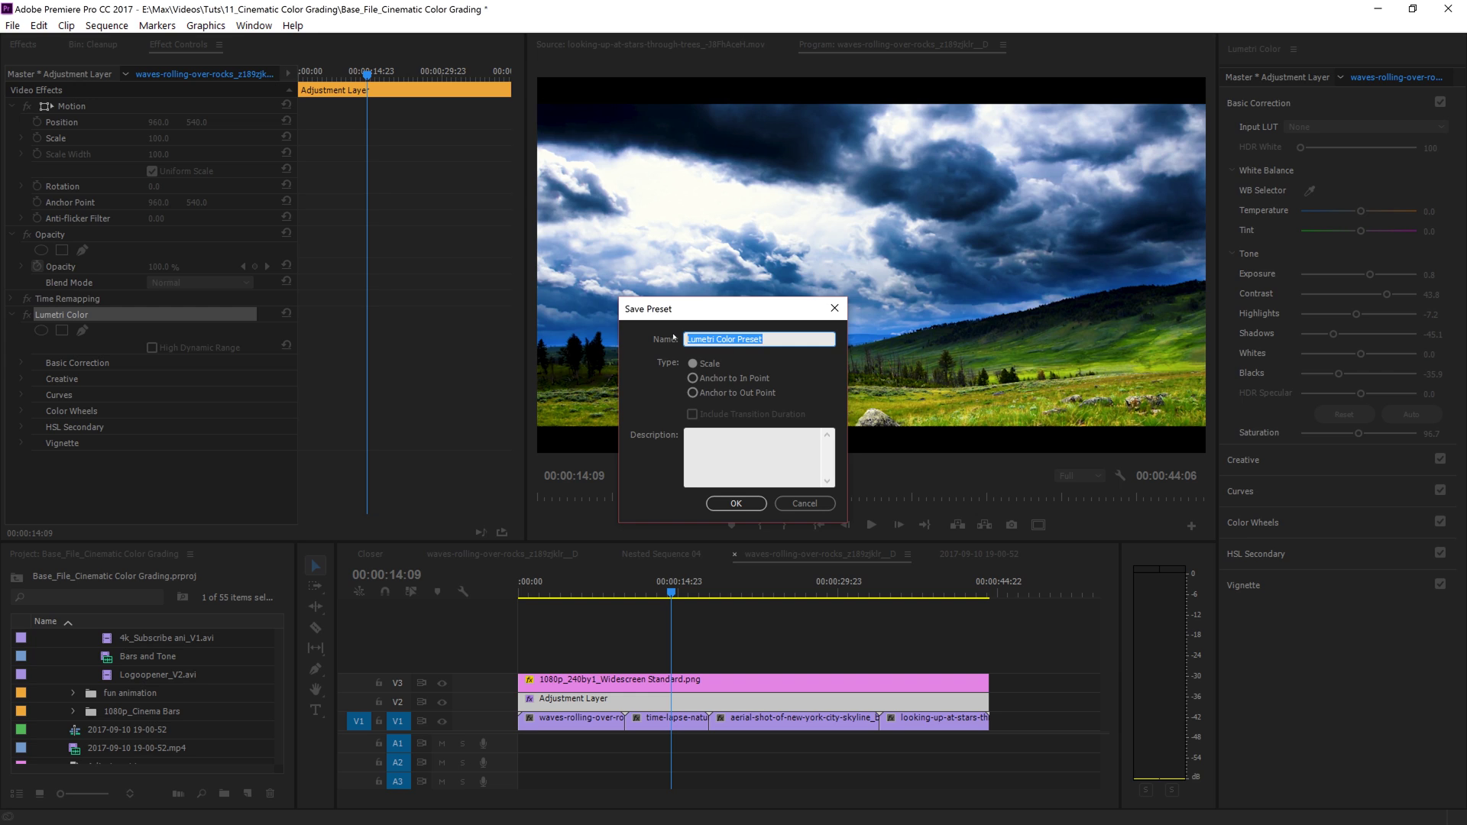
type("Tut Color")
left_click(736, 503)
Remove the layer's Lumetri Color effect, then apply the Tut Color preset back onto it
left_click(727, 663)
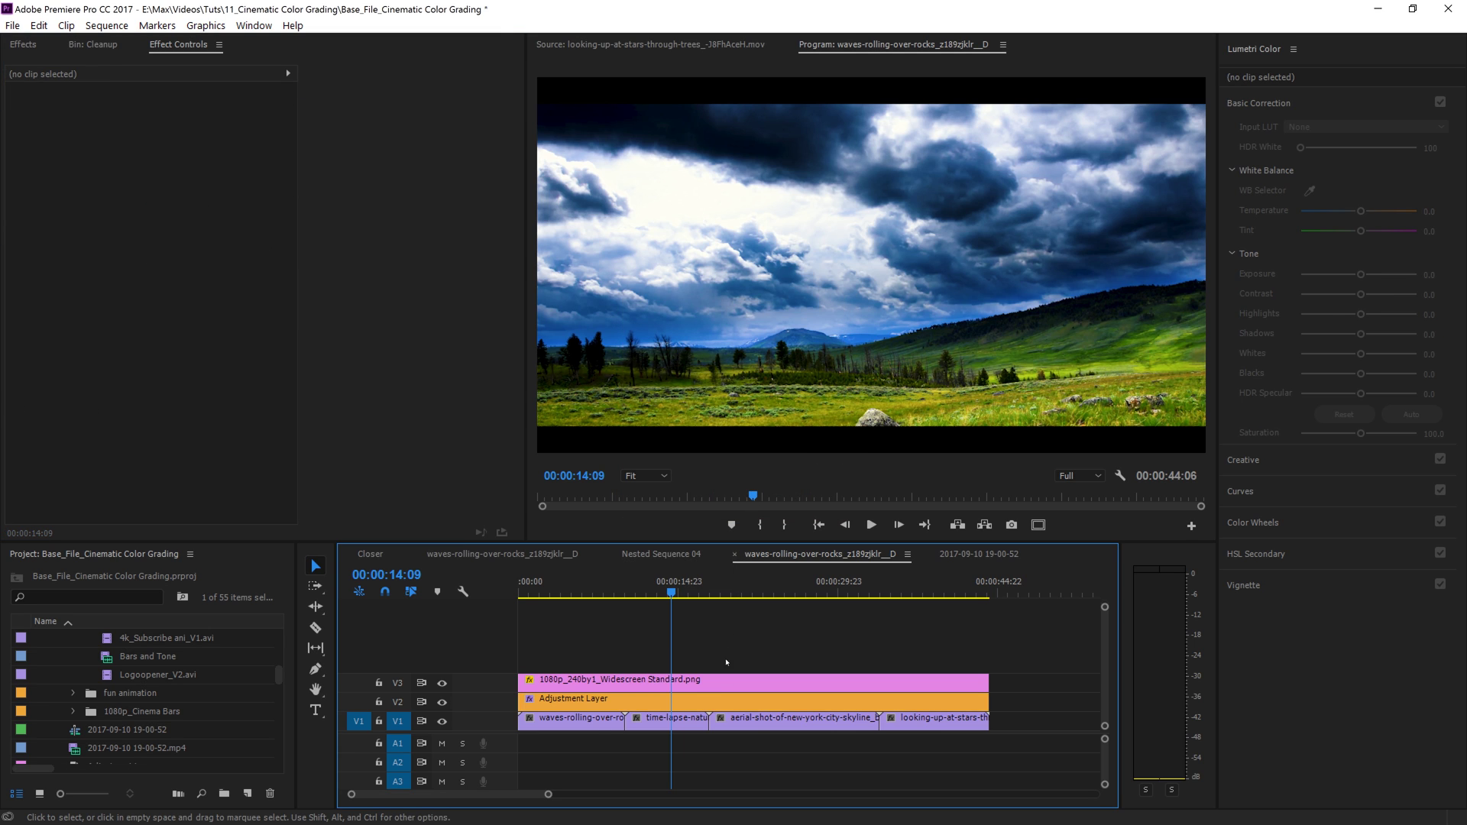
left_click(717, 698)
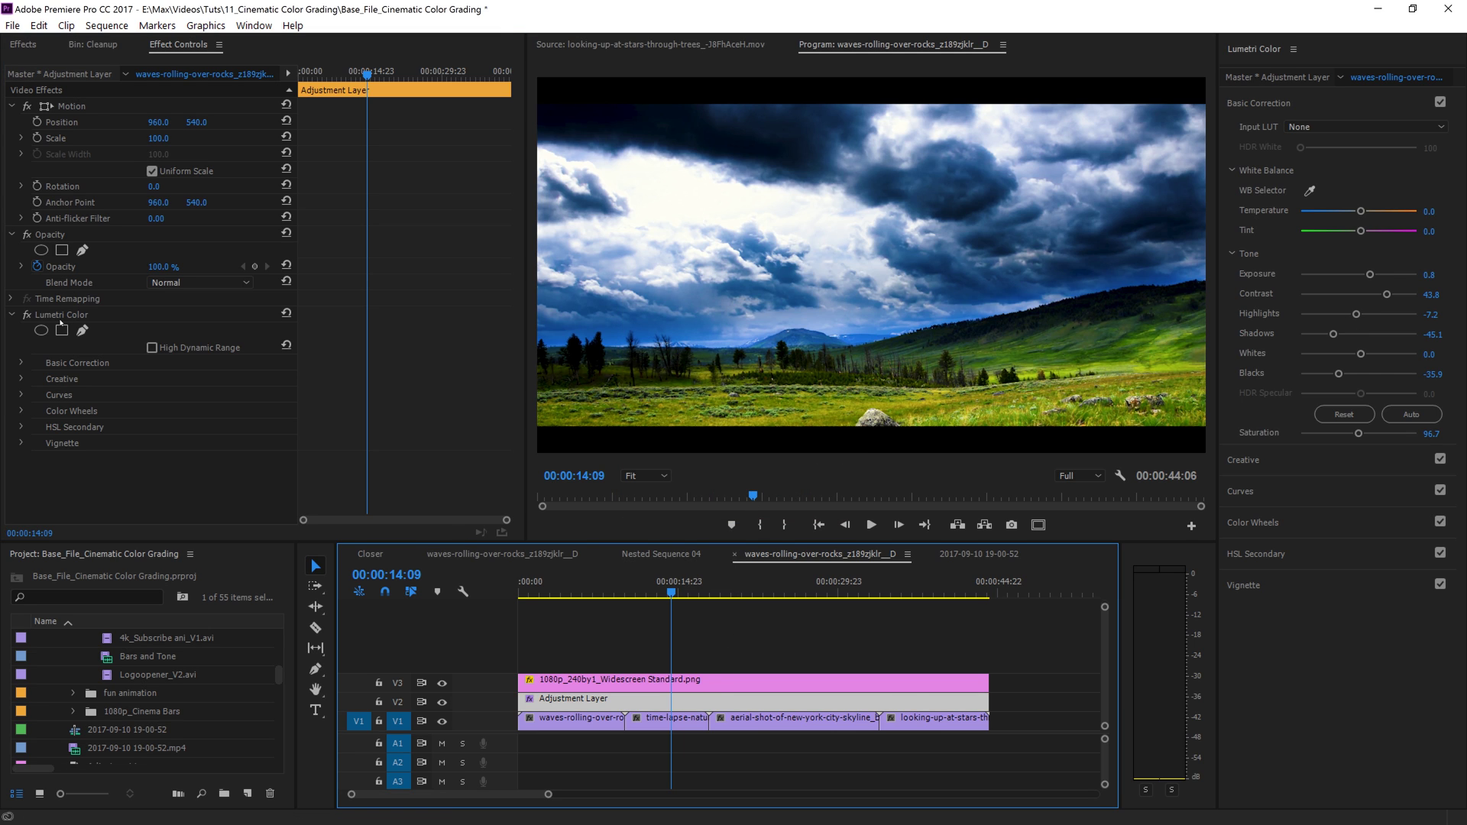
left_click(62, 315)
key("Delete")
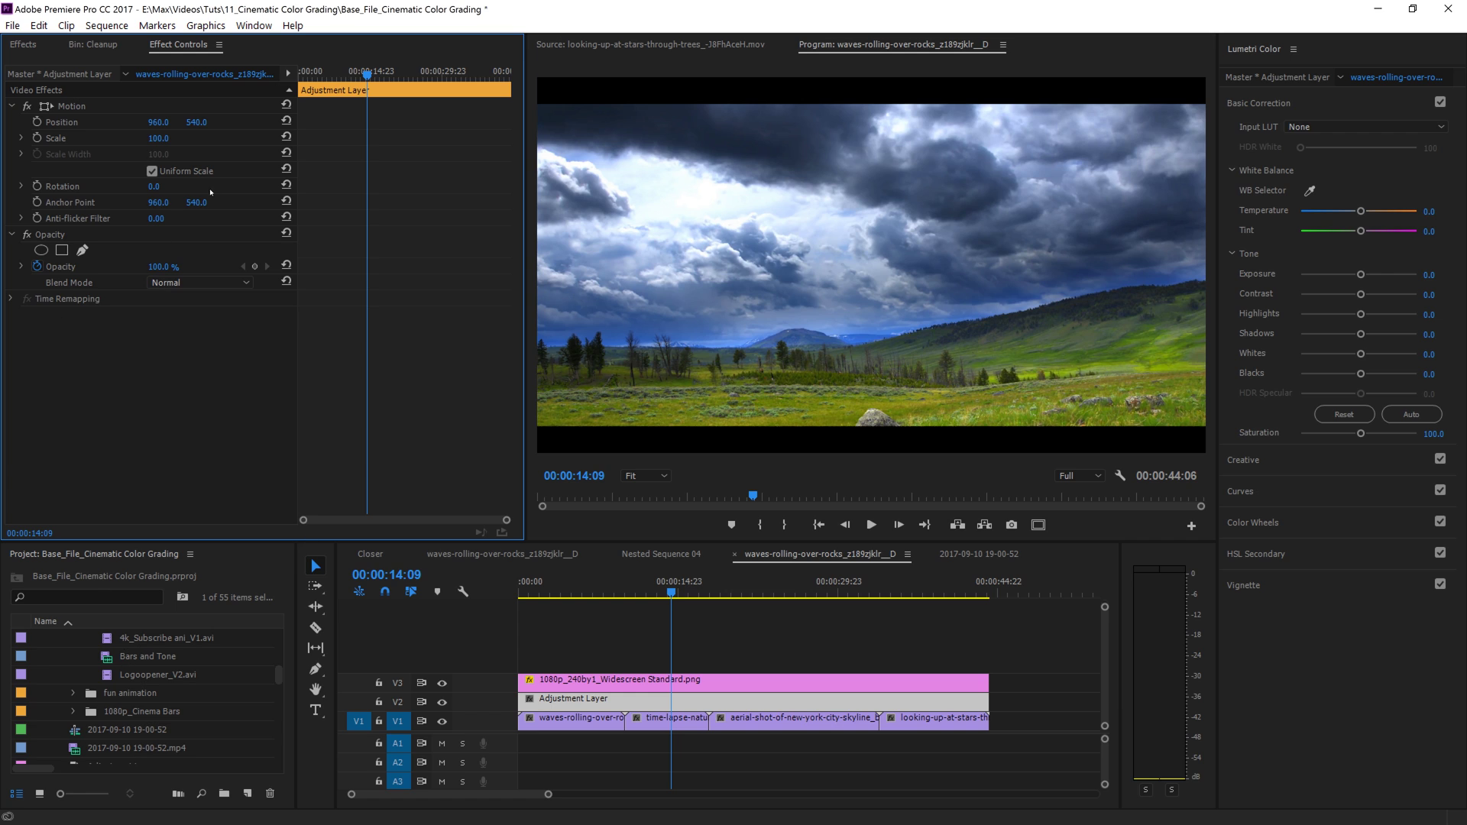
left_click(21, 45)
left_click(157, 65)
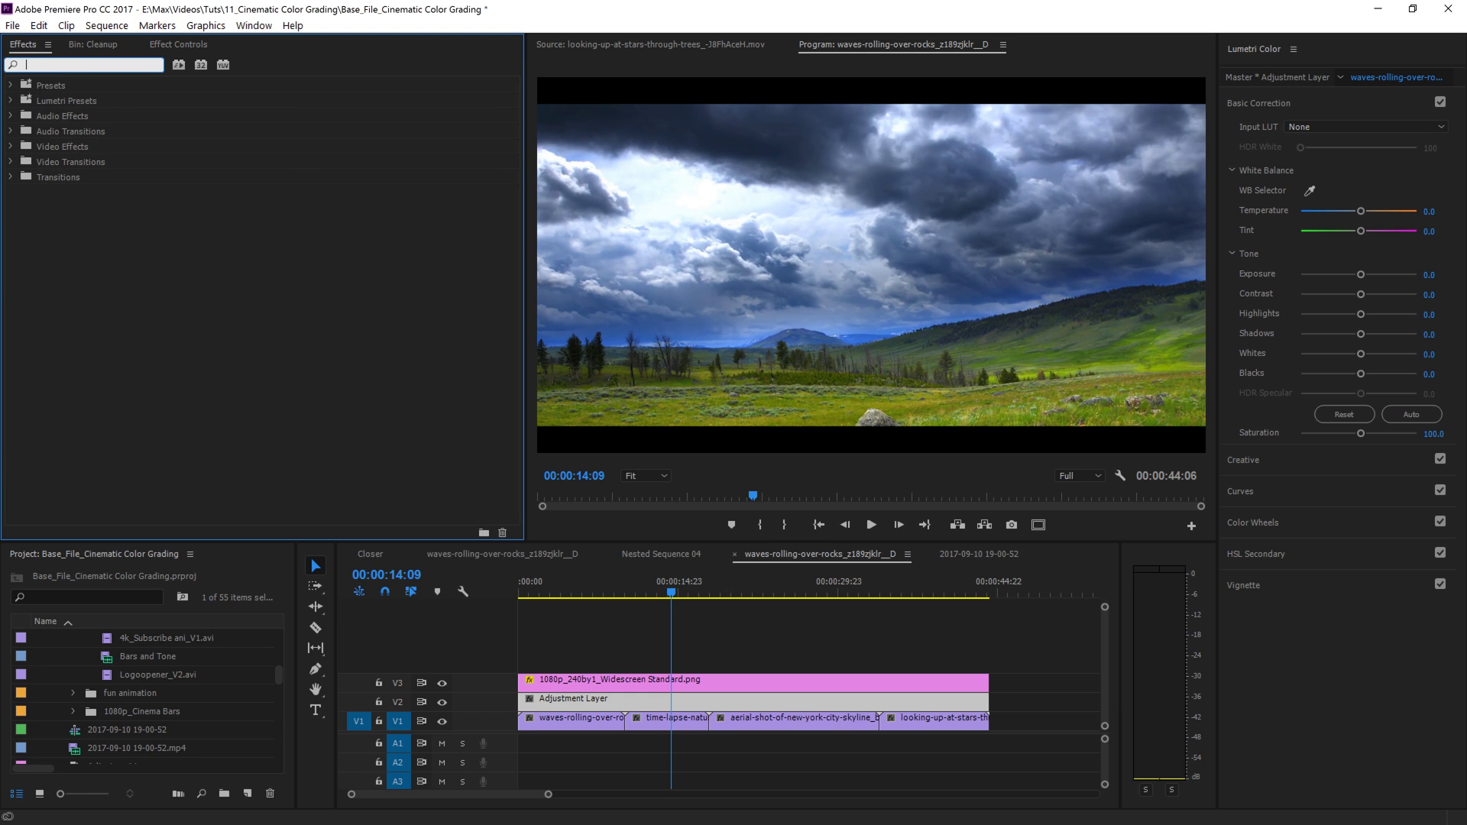
type("tut co")
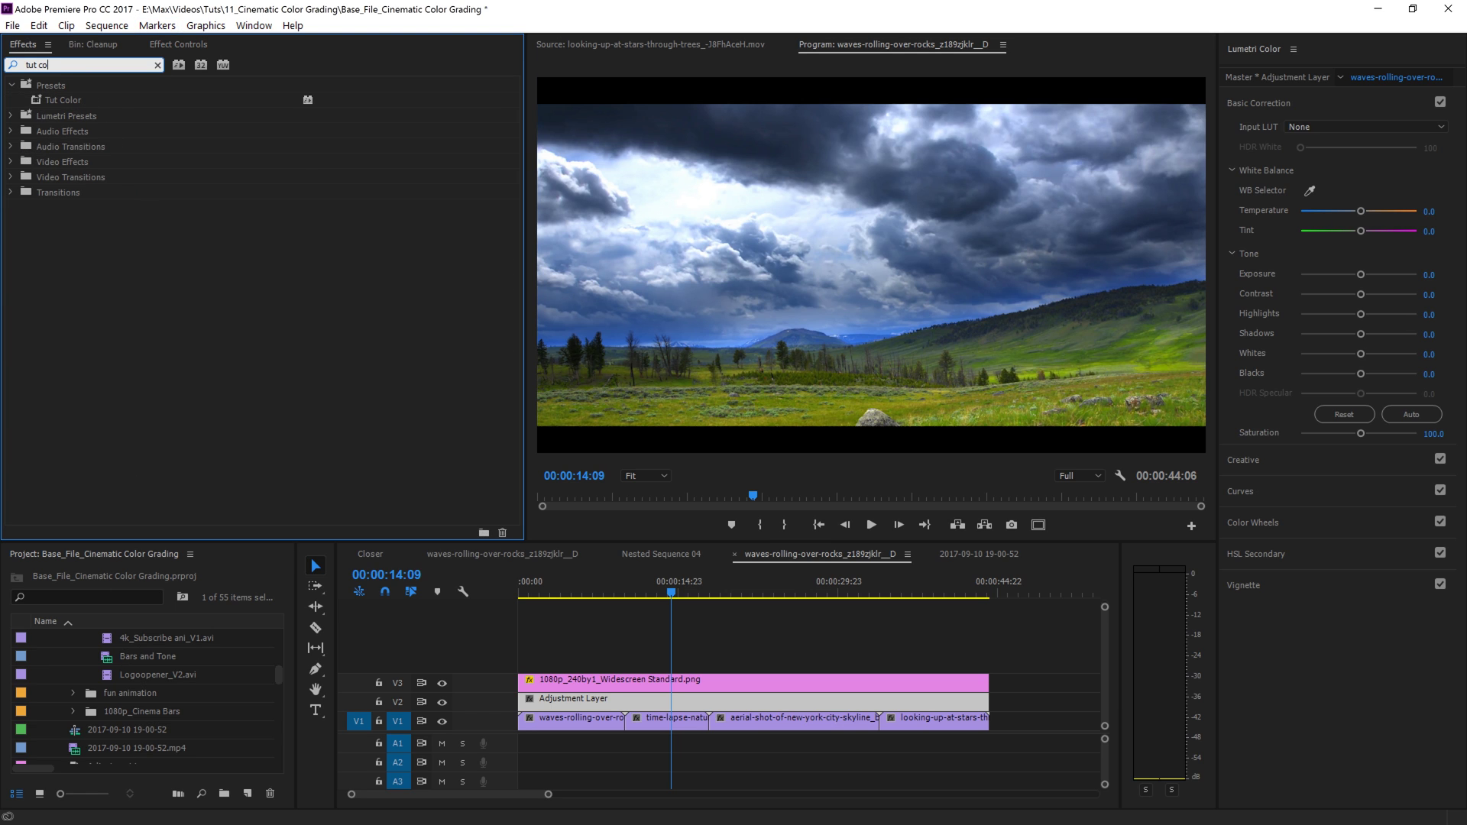
left_click_drag(68, 98, 649, 698)
Delete the adjustment layer and apply Tut Color to the time-lapse and aerial city clips
left_click(649, 656)
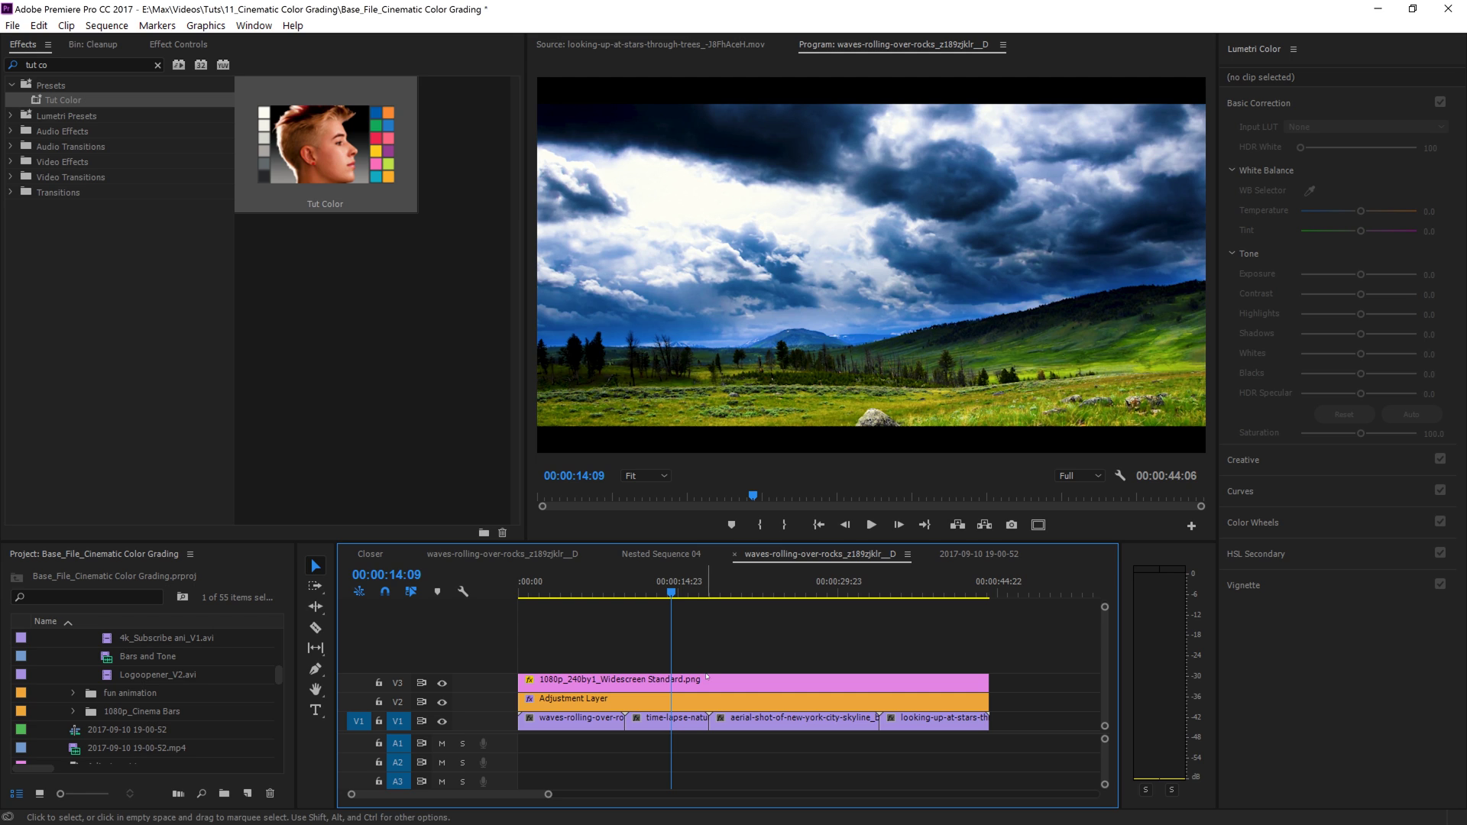
left_click(688, 705)
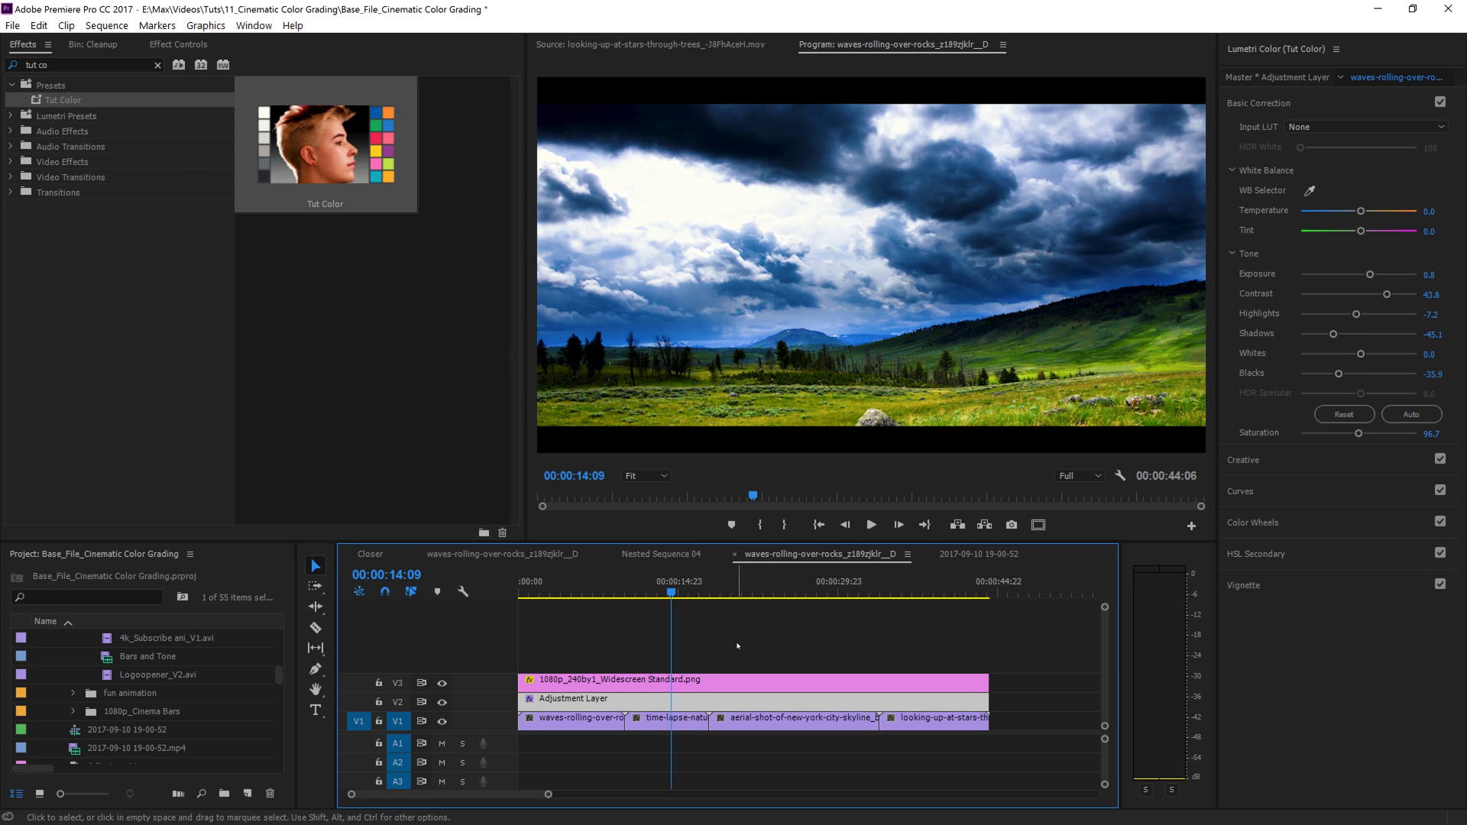
key("Delete")
left_click_drag(60, 99, 665, 719)
left_click_drag(56, 100, 794, 720)
left_click(759, 593)
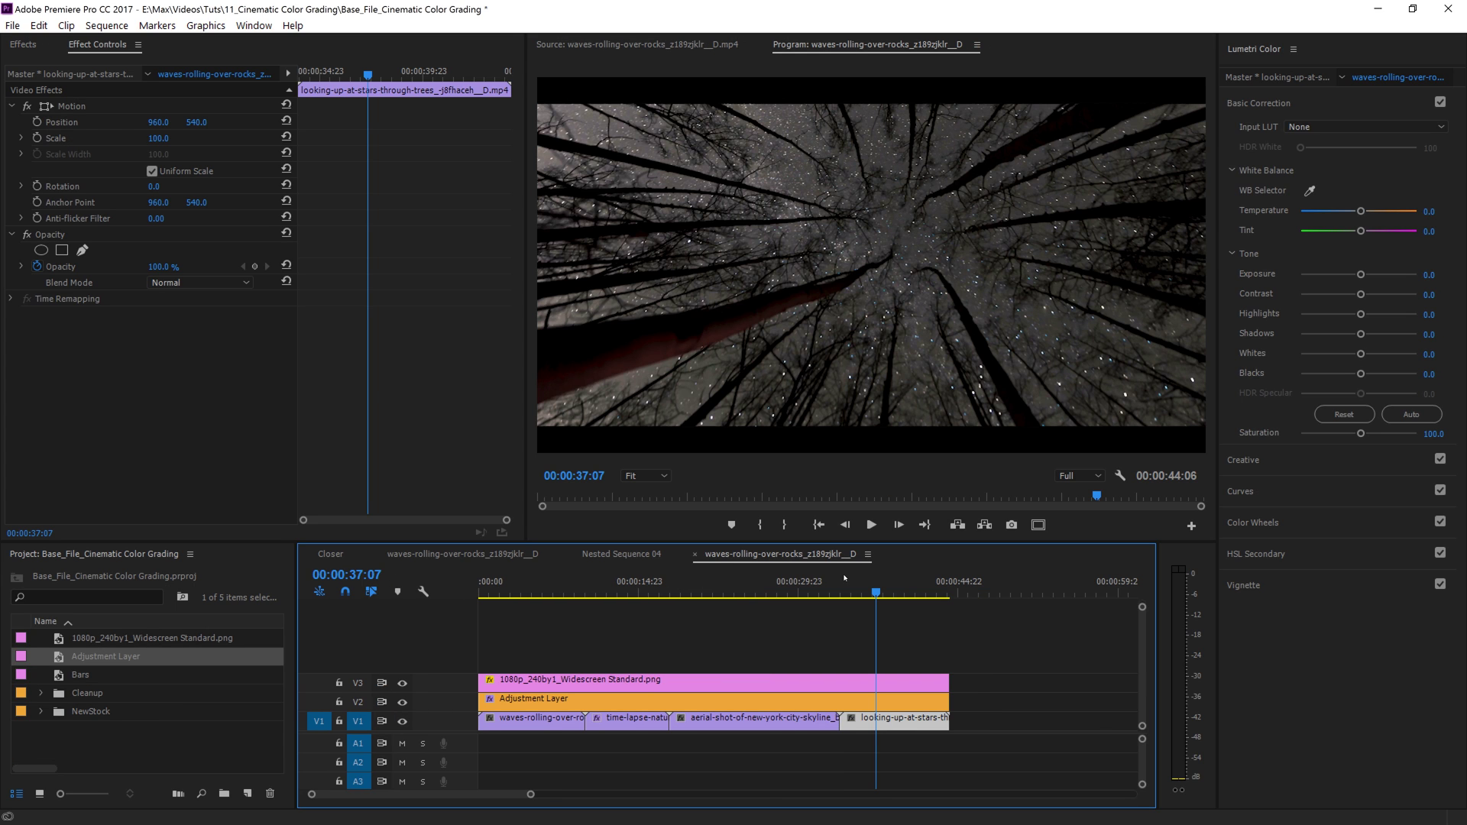
Razor the V2 adjustment layer at the starts of the second, third and fourth clips
left_click(701, 698)
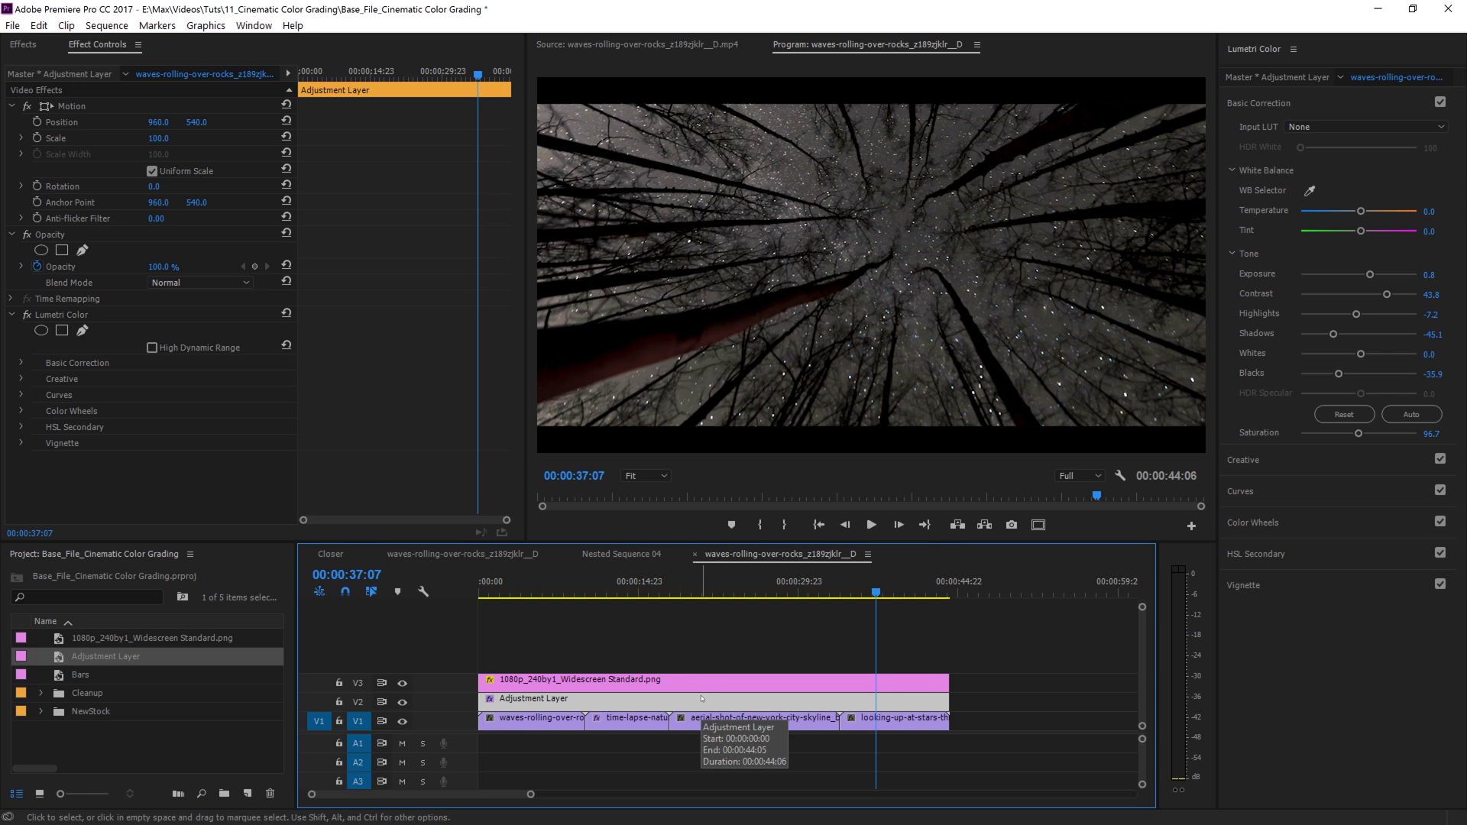
key("c")
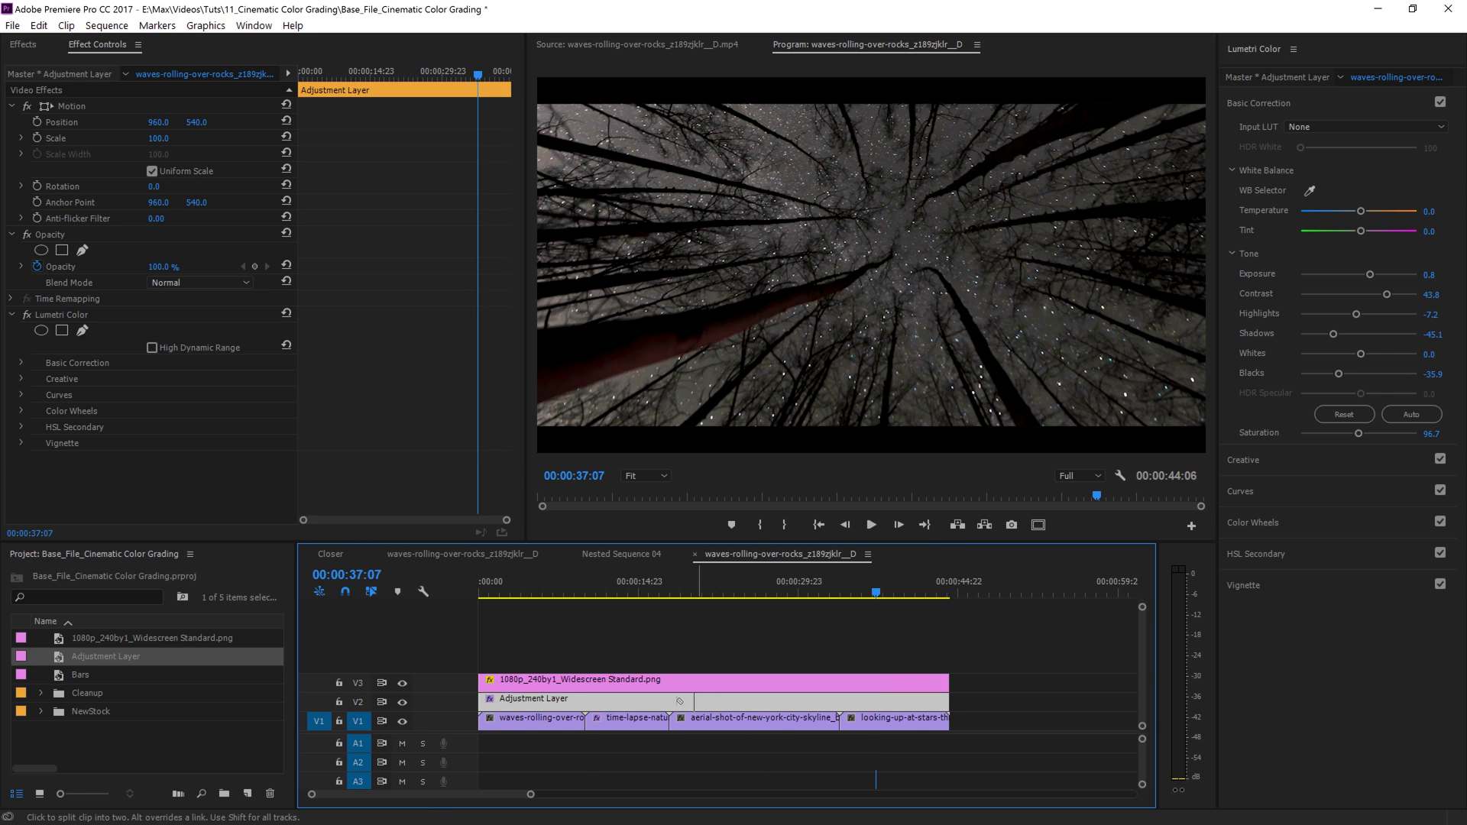
left_click(585, 699)
left_click(670, 699)
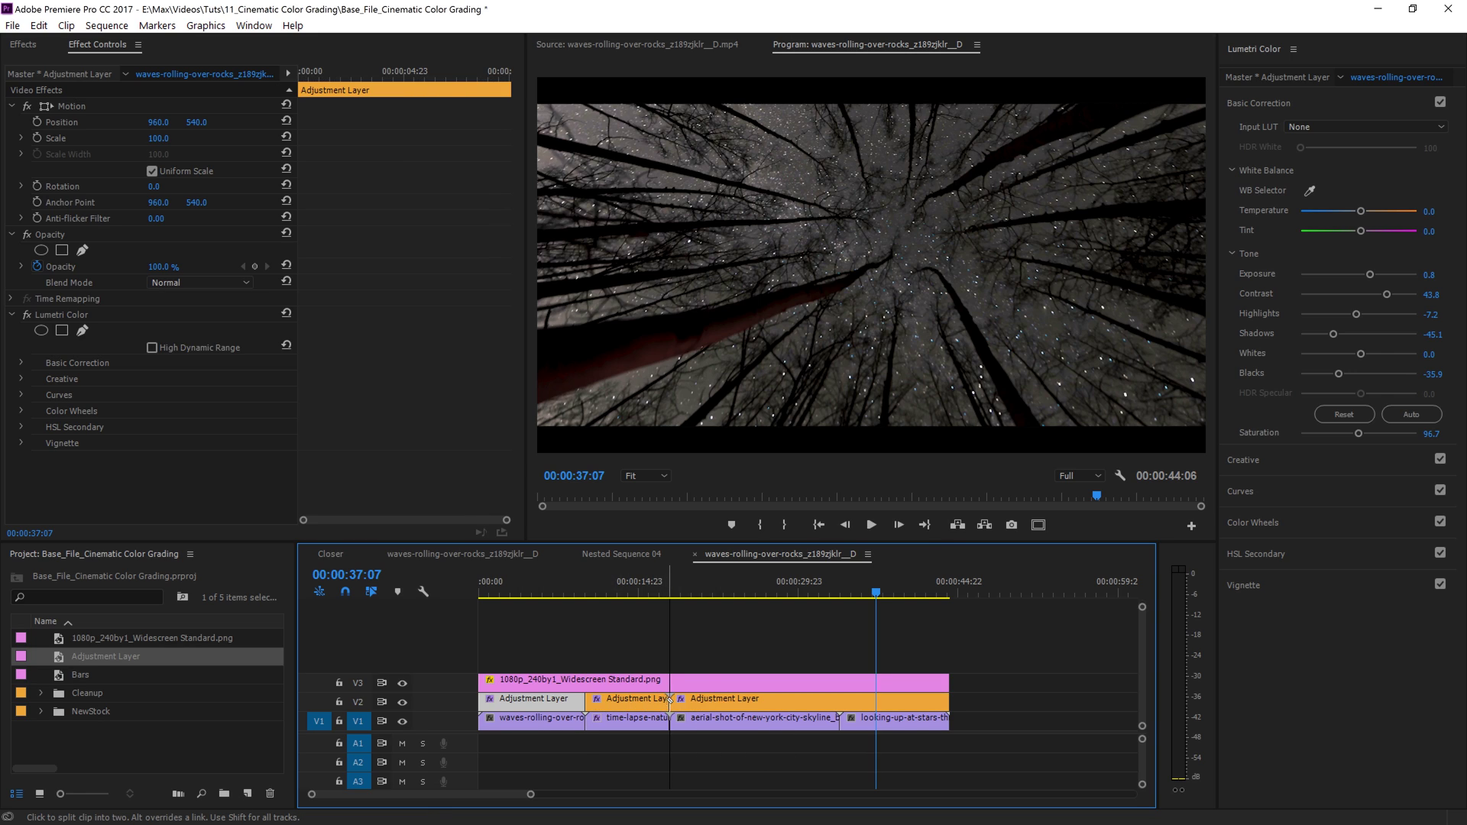
left_click(840, 698)
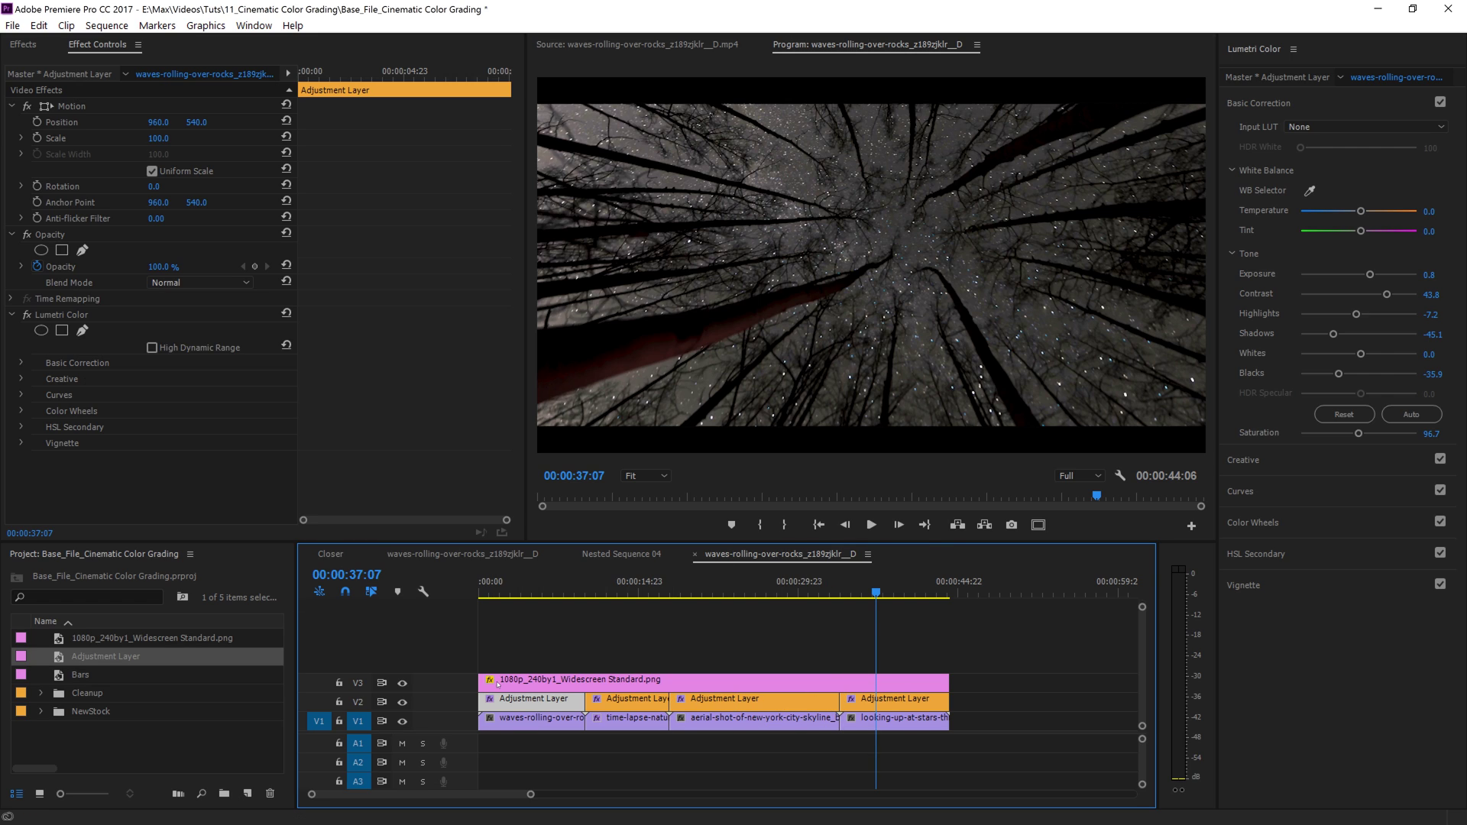
Remove the Lumetri Color effect from the later adjustment layer pieces
left_click(627, 699)
left_click(58, 314)
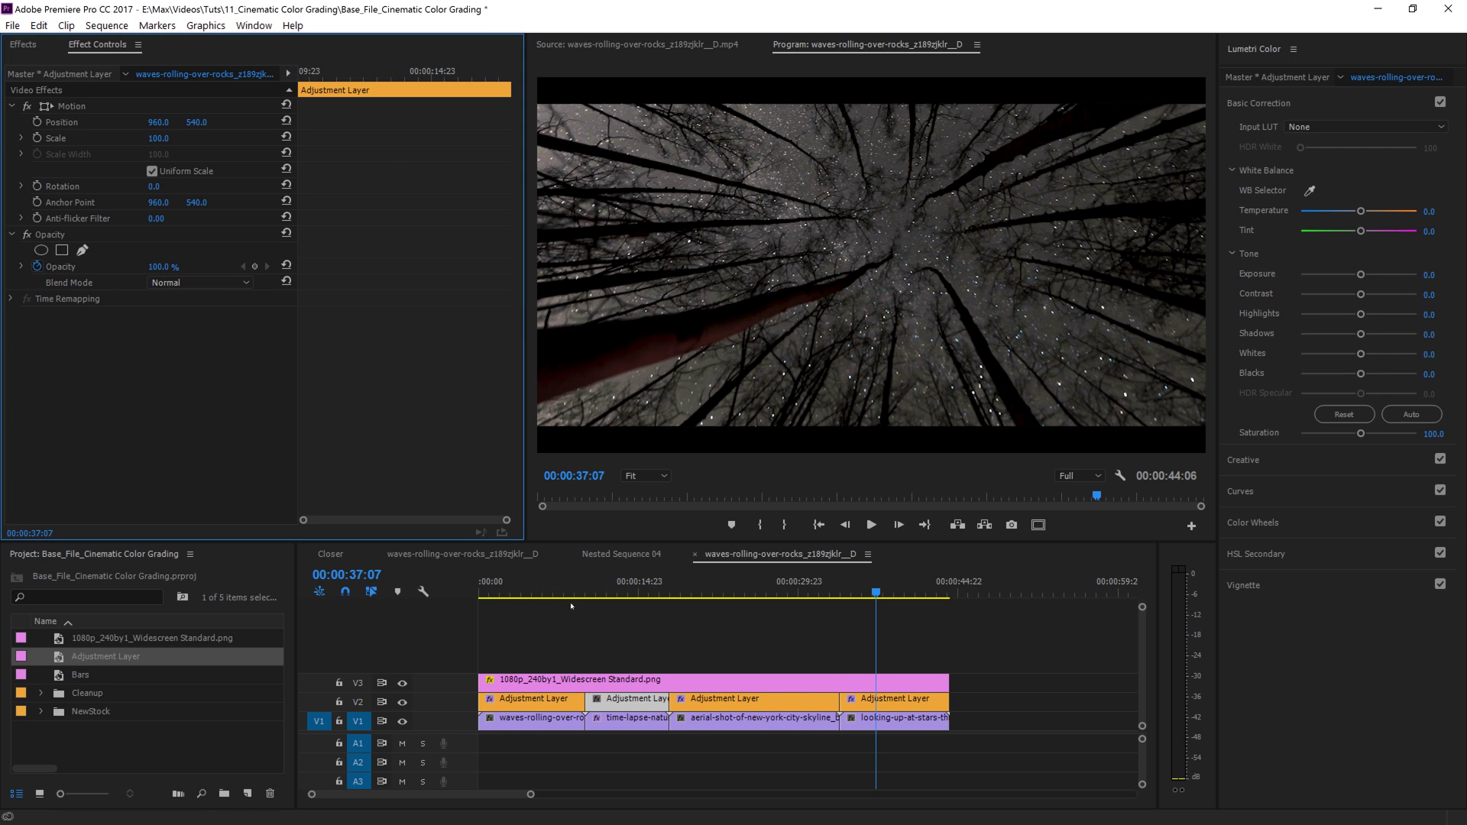
left_click(745, 698)
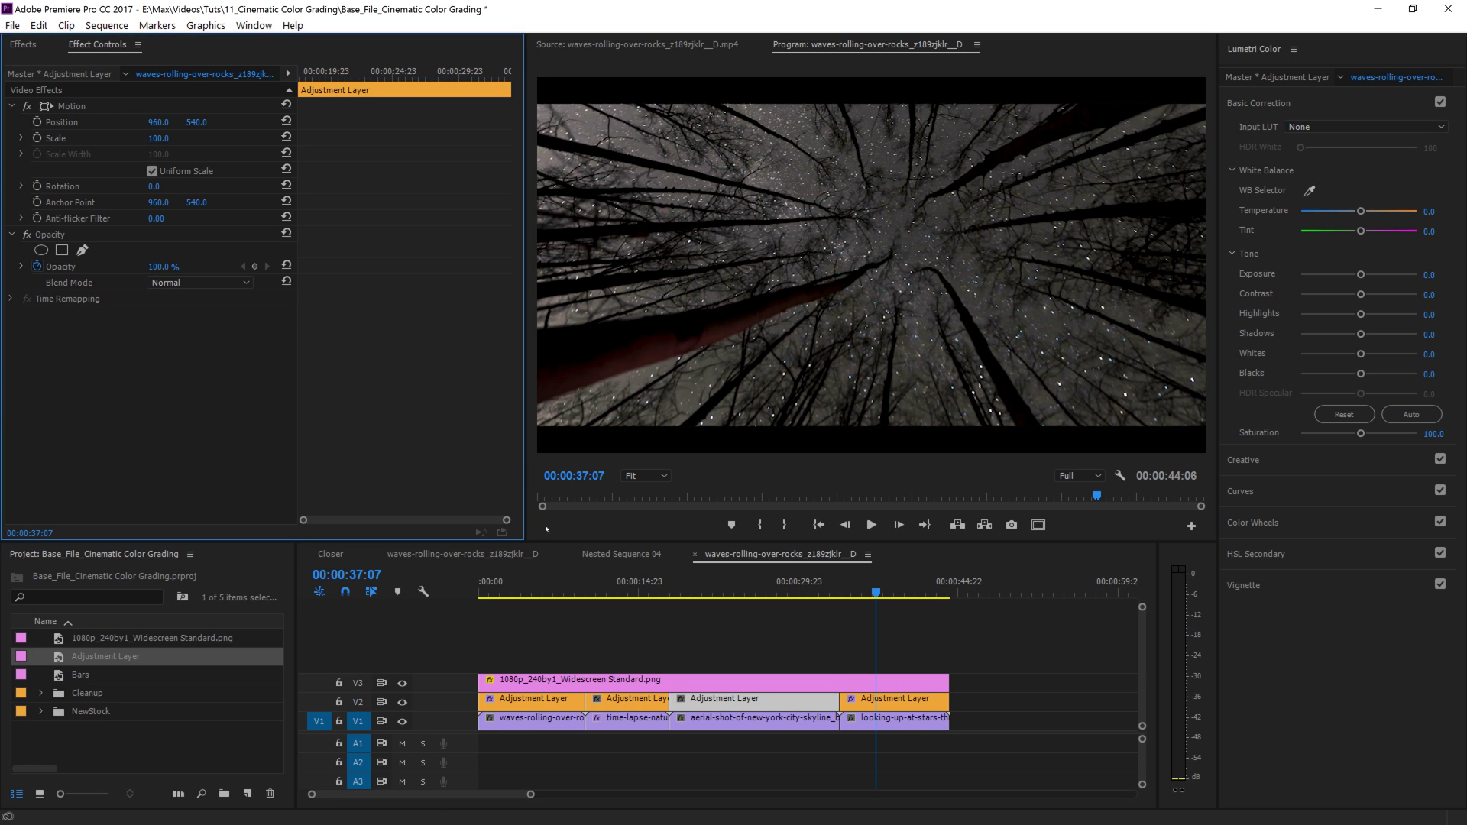
left_click(894, 698)
left_click(58, 314)
key("Delete")
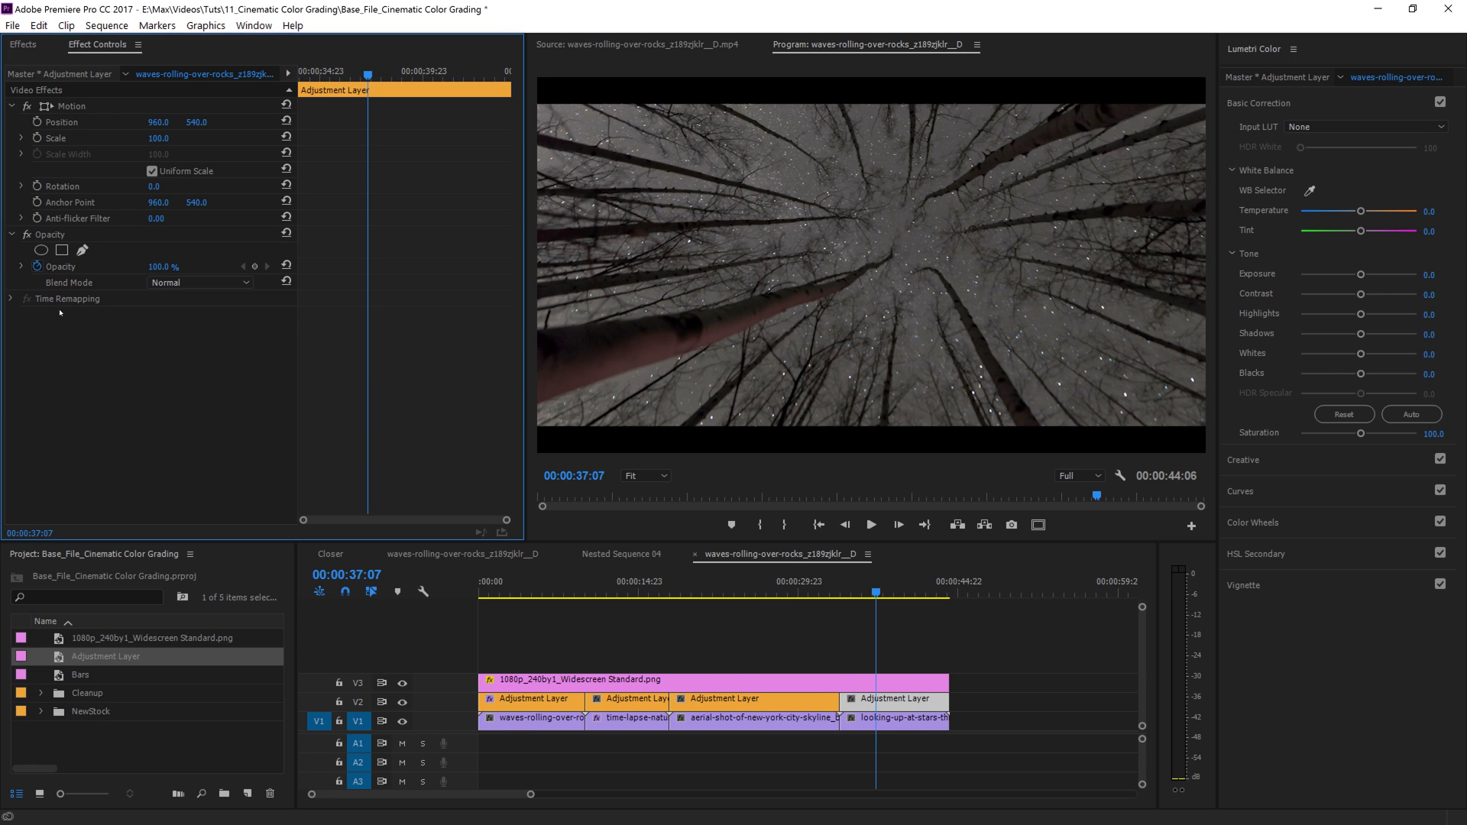
Cool the time-lapse clip, raise contrast and saturation to 130.7, and deepen blacks to -30.7
left_click(627, 593)
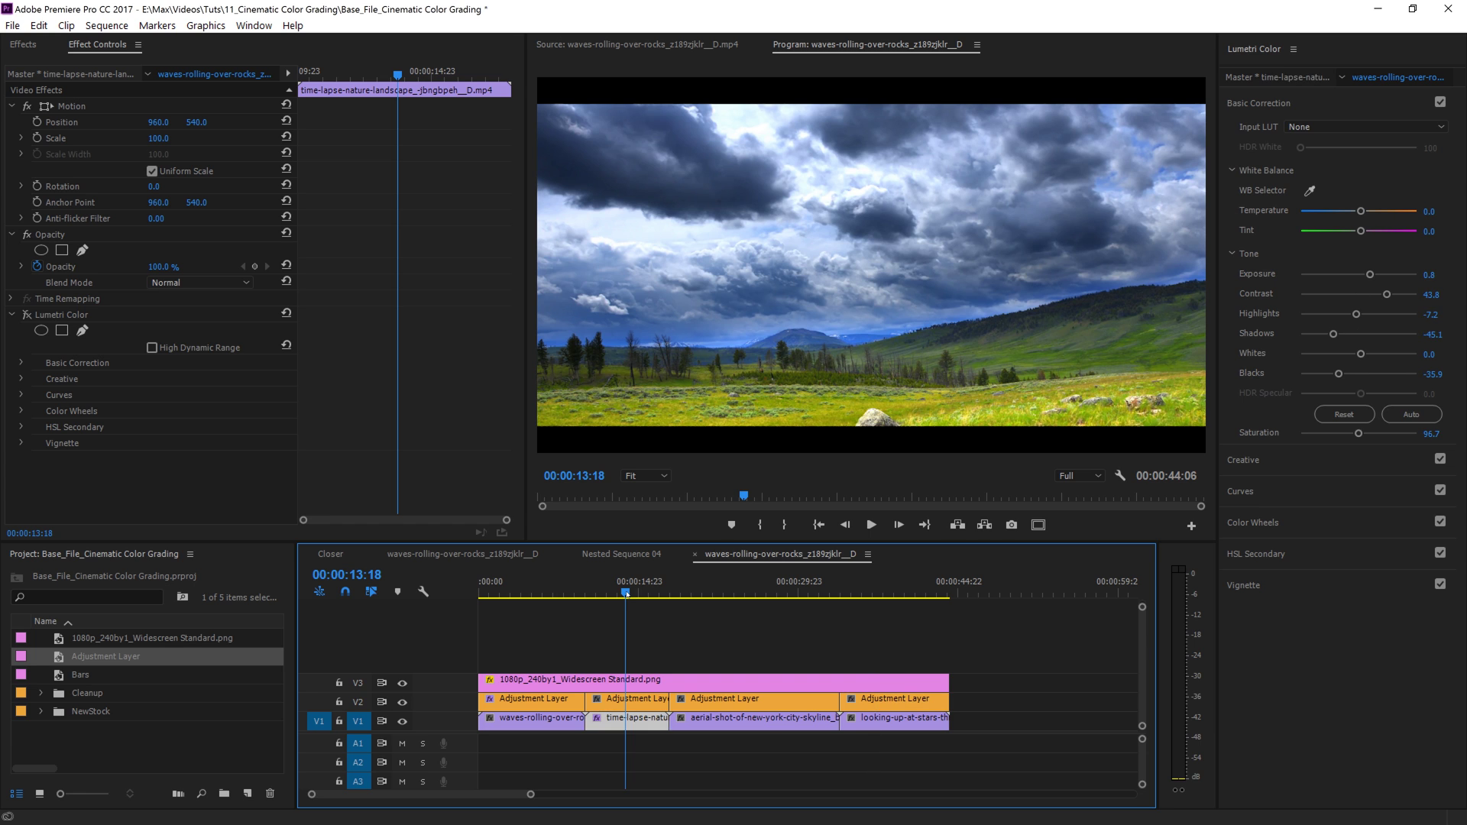
mouse_move(626, 596)
left_mouse_down()
mouse_move(595, 593)
mouse_move(616, 594)
left_mouse_up()
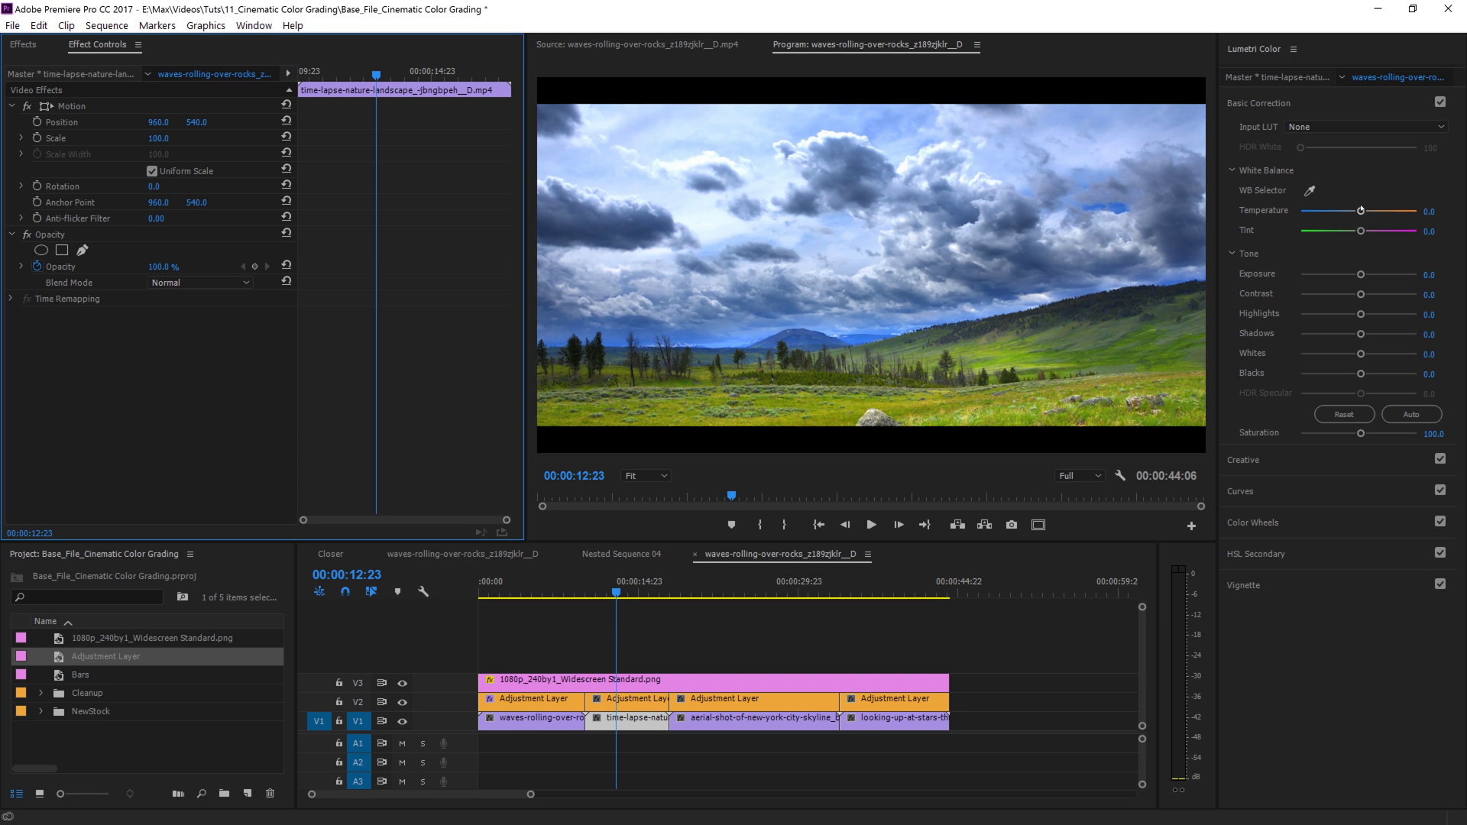
left_click_drag(1361, 213, 1327, 219)
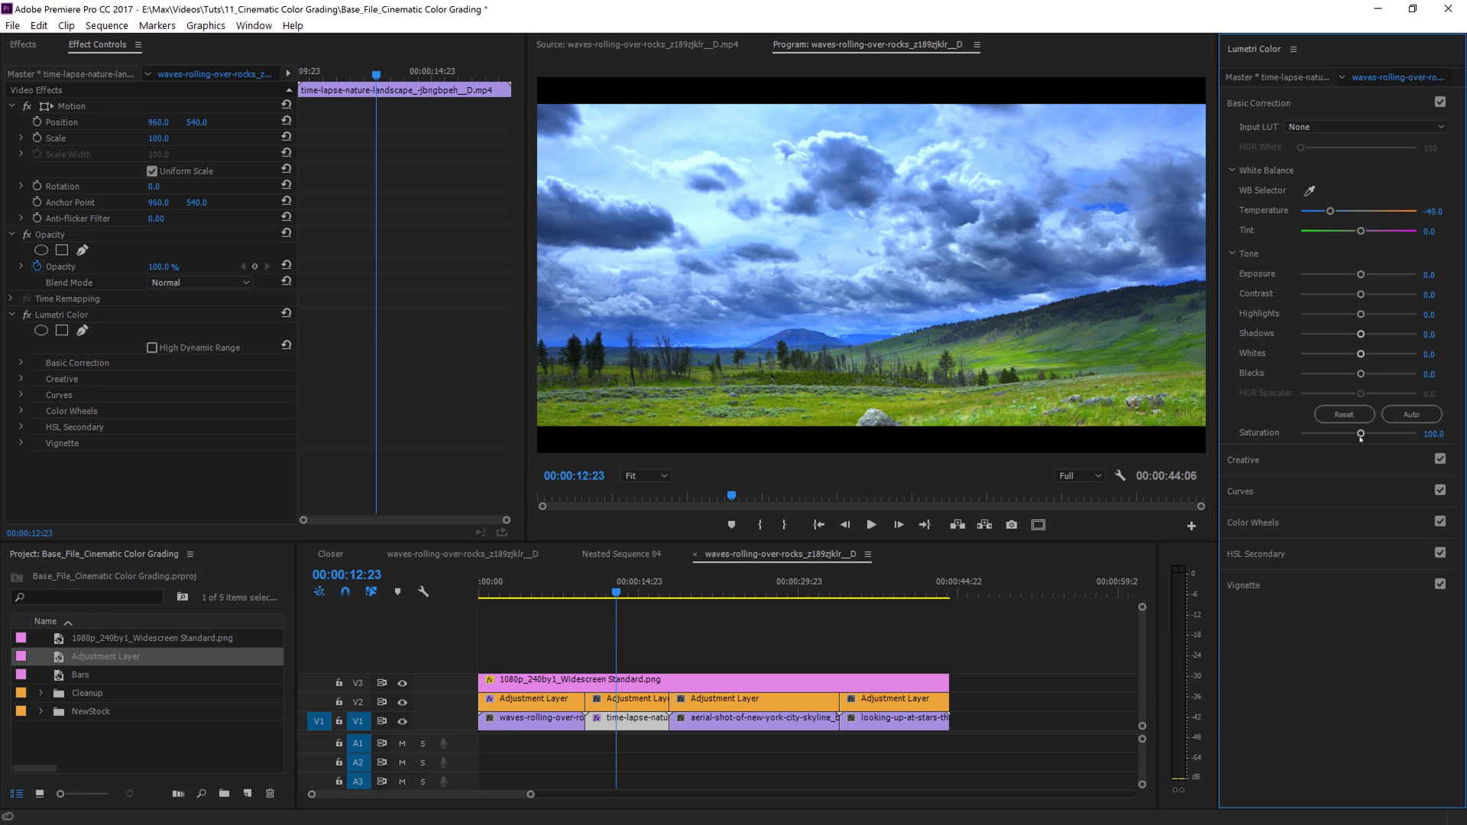
left_click_drag(1361, 433, 1378, 433)
left_click_drag(1361, 295, 1393, 294)
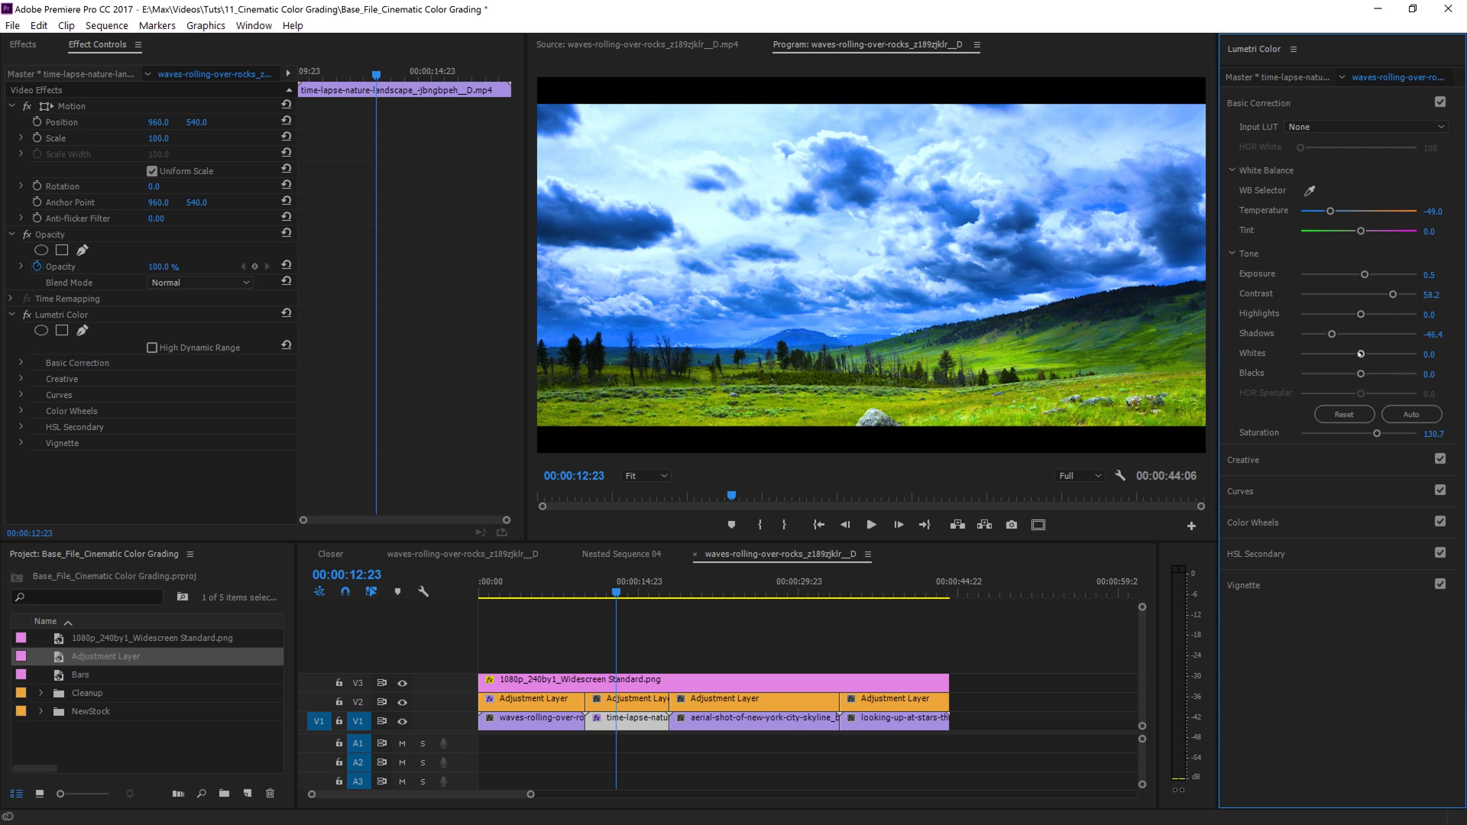
left_click_drag(1361, 373, 1342, 373)
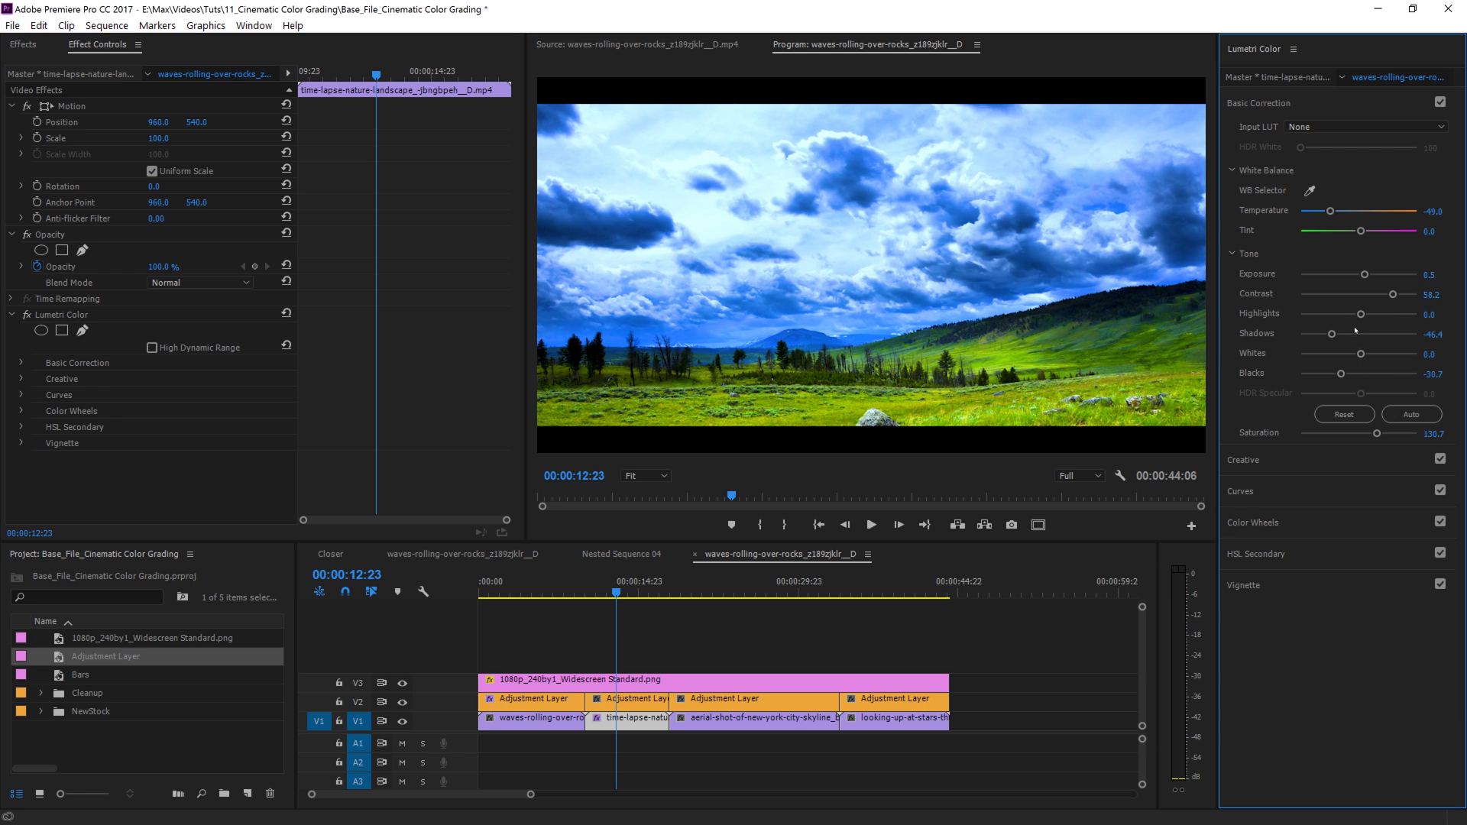
left_click_drag(1361, 314, 1363, 314)
left_click_drag(1331, 211, 1348, 222)
Apply the Kodak 5205 Fuji 3510 creative look to the landscape at 49.7 intensity
left_click(1319, 462)
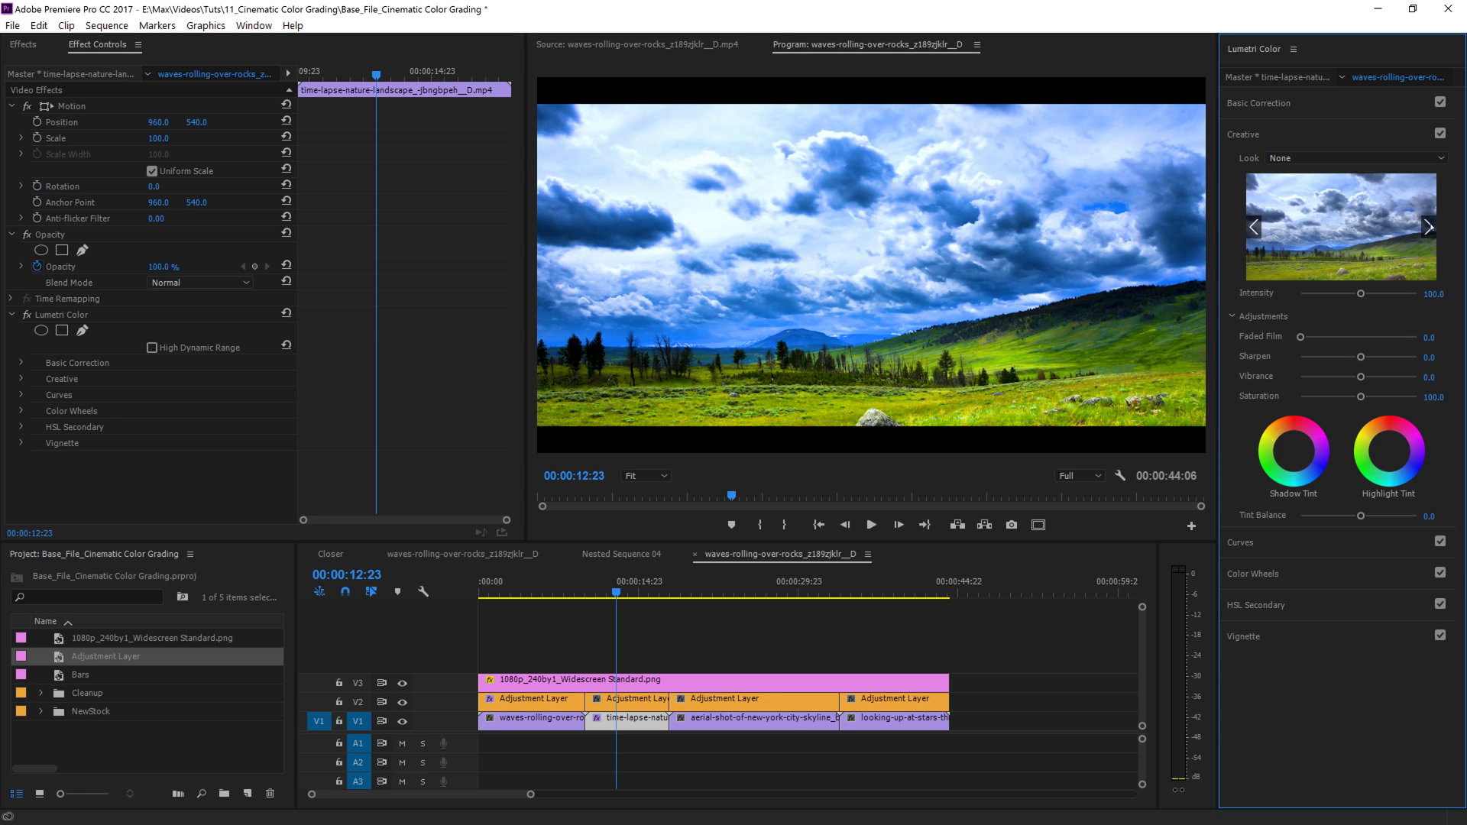
left_click(1429, 227)
left_click(1429, 227)
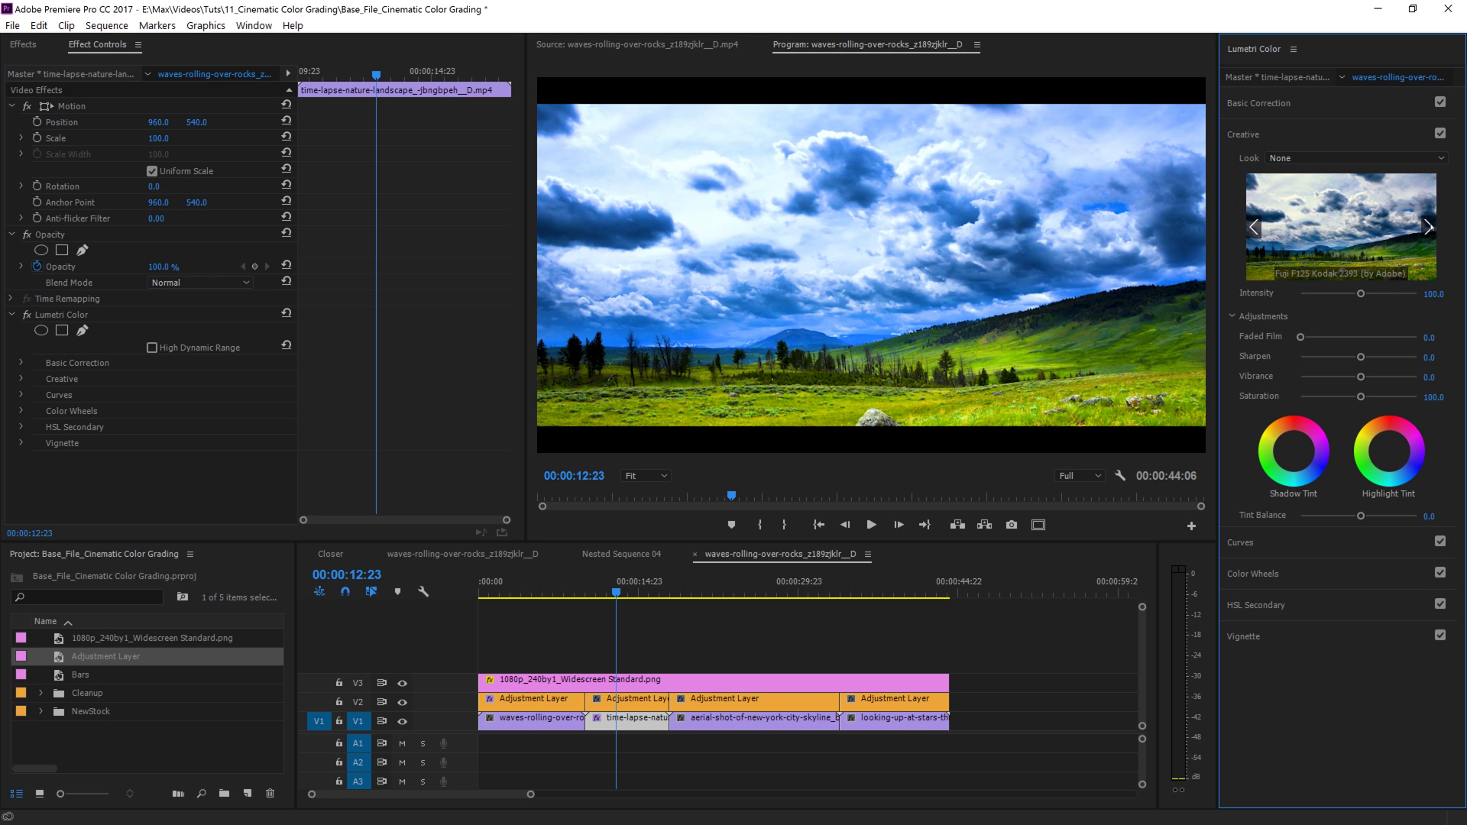
left_click(1428, 227)
left_click(1428, 227)
left_click(1429, 227)
left_click(1429, 227)
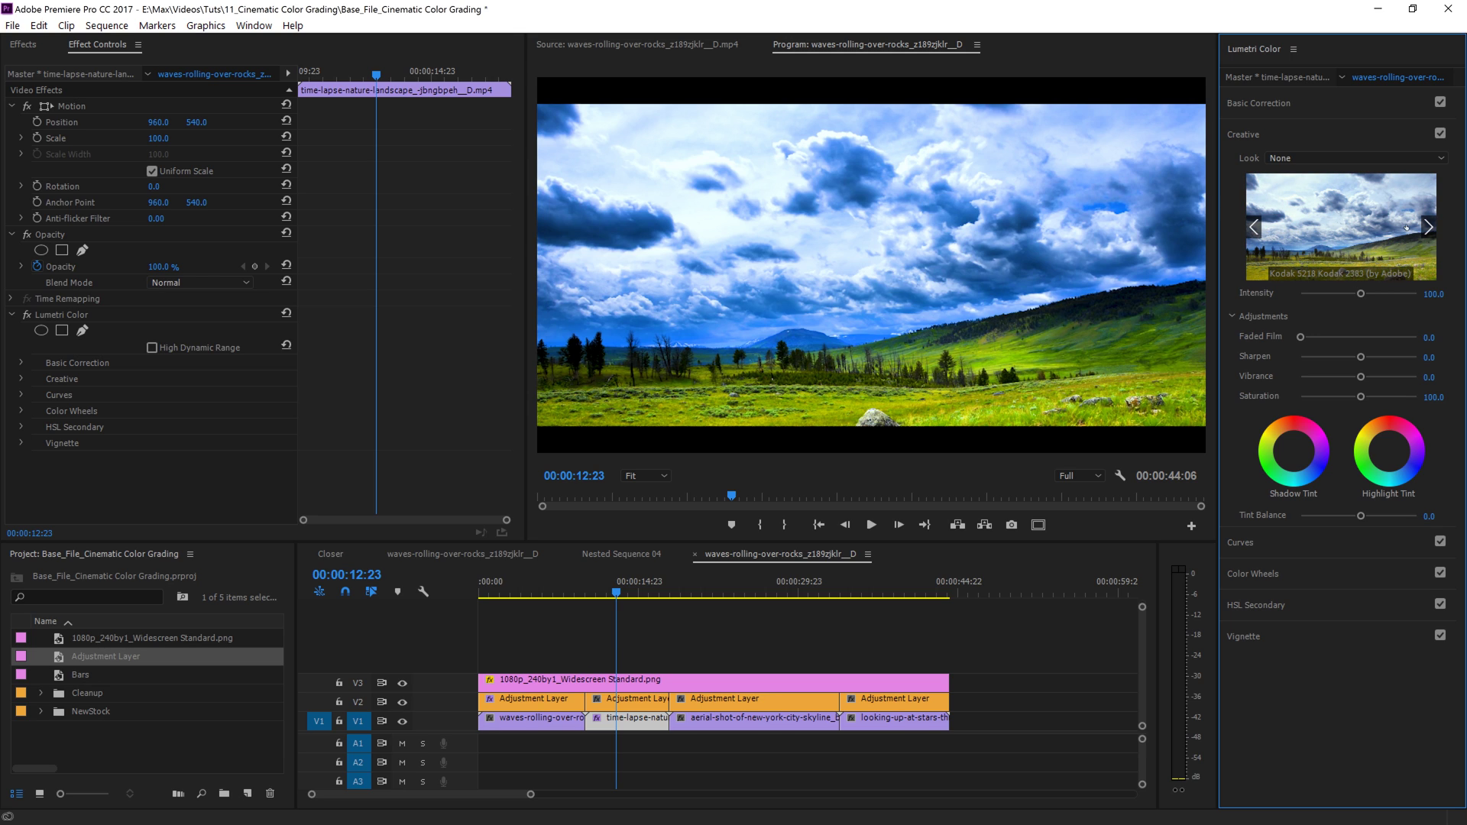
left_click(1252, 228)
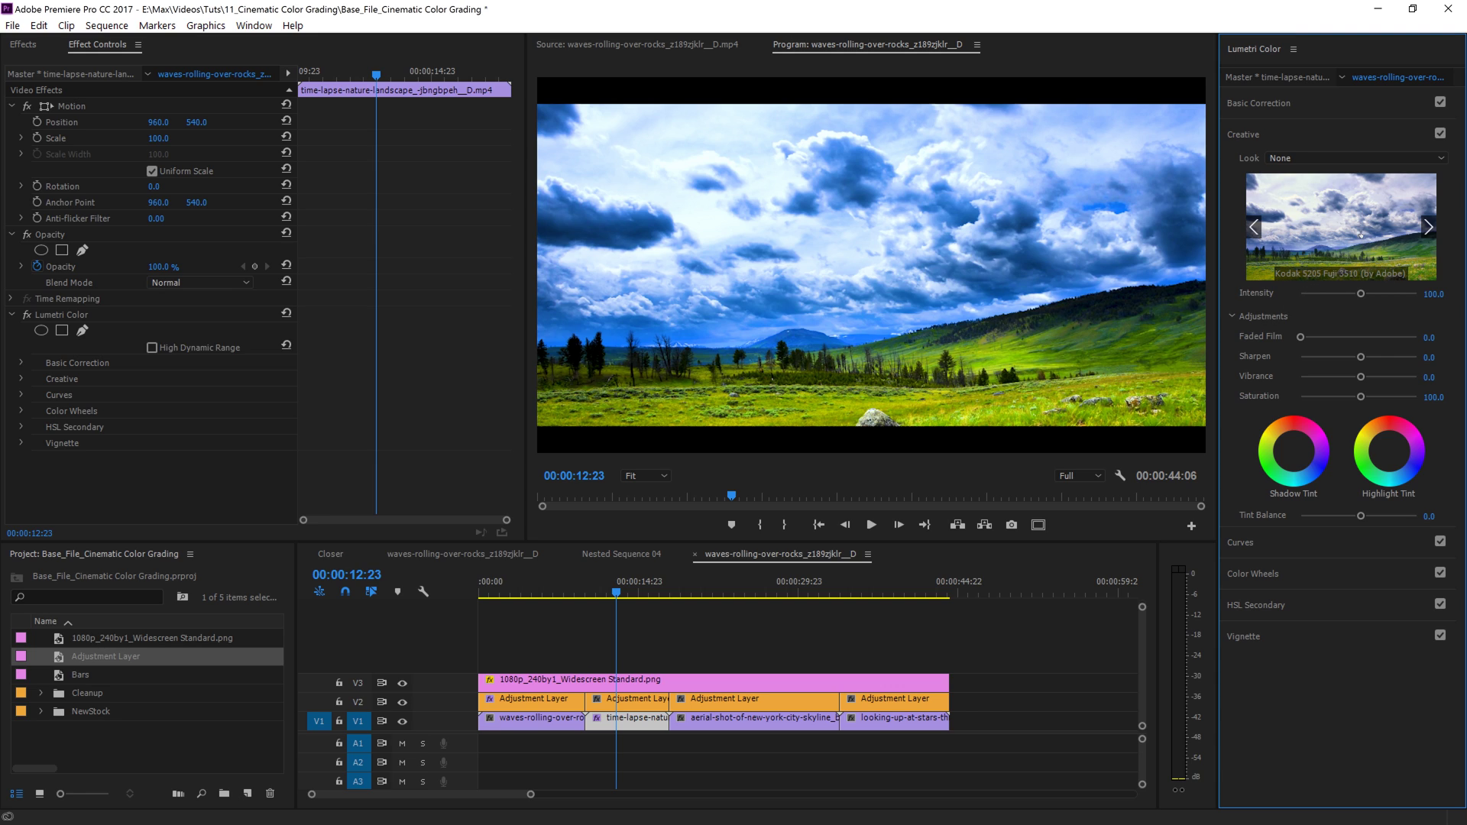
left_click(1367, 222)
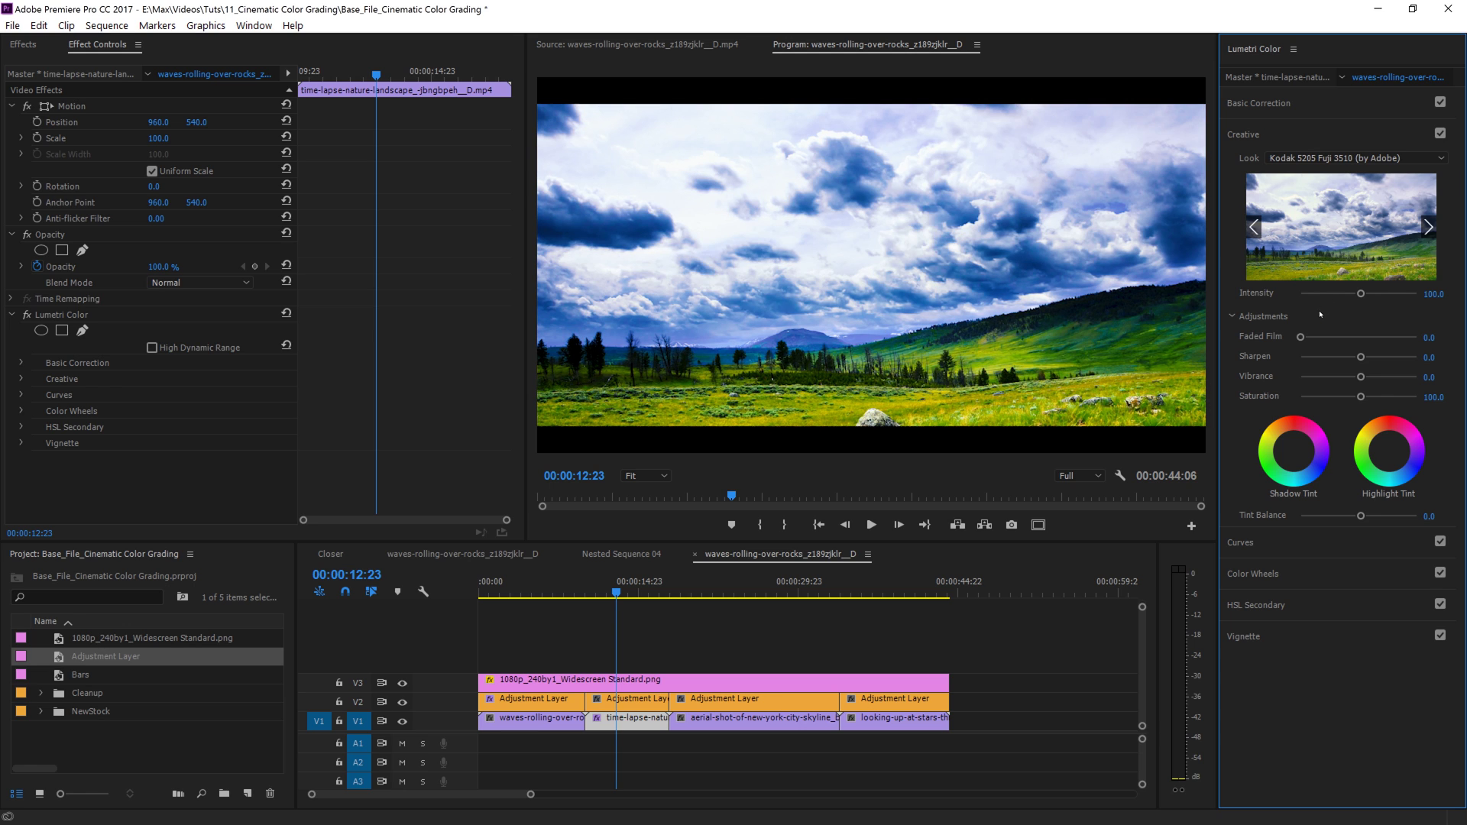
left_click_drag(1361, 293, 1322, 344)
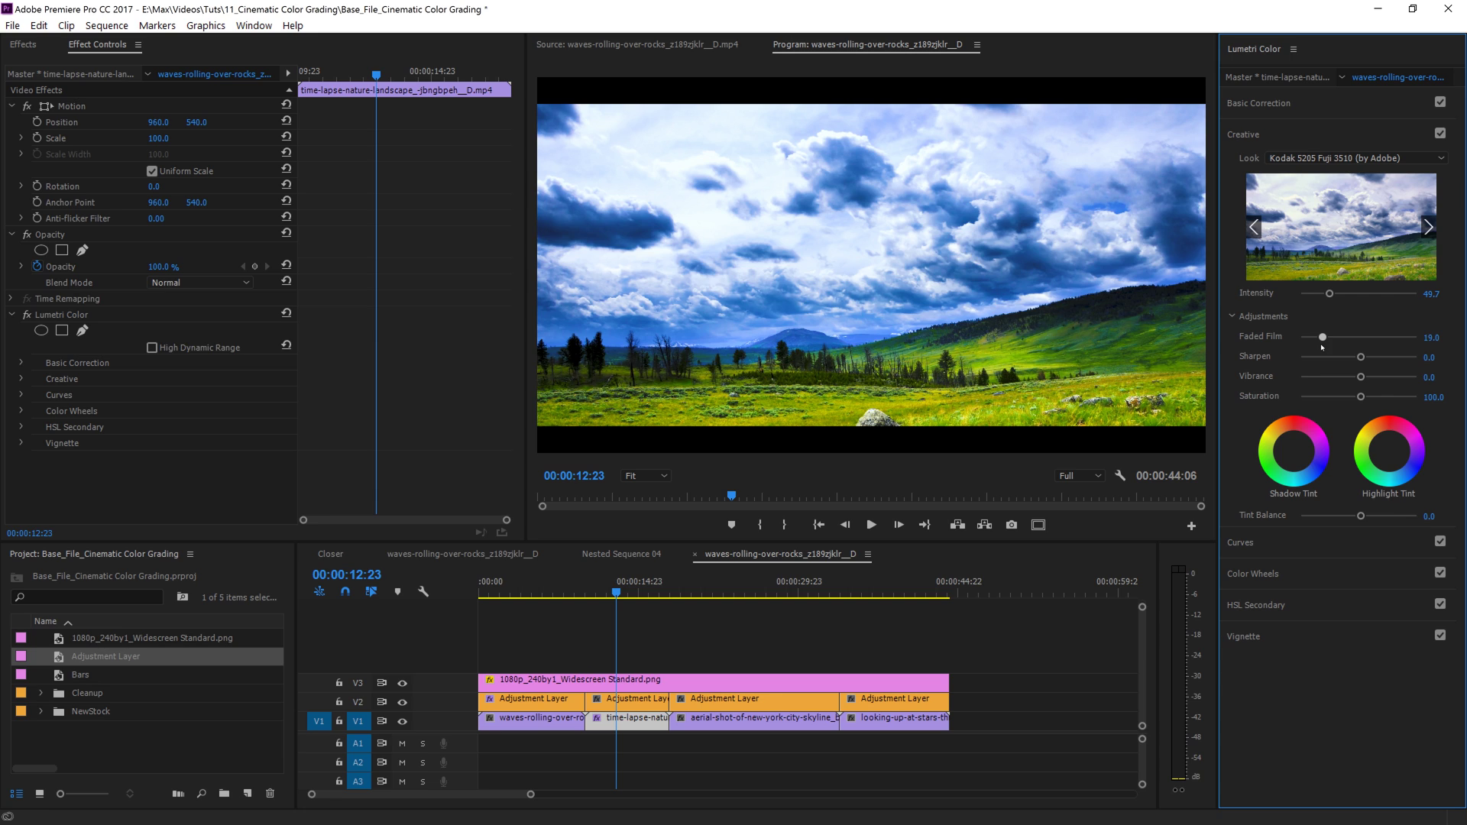
Add an RGB S-curve with lowered shadows and lifted highlights, comparing the curves off and on
left_click(1285, 551)
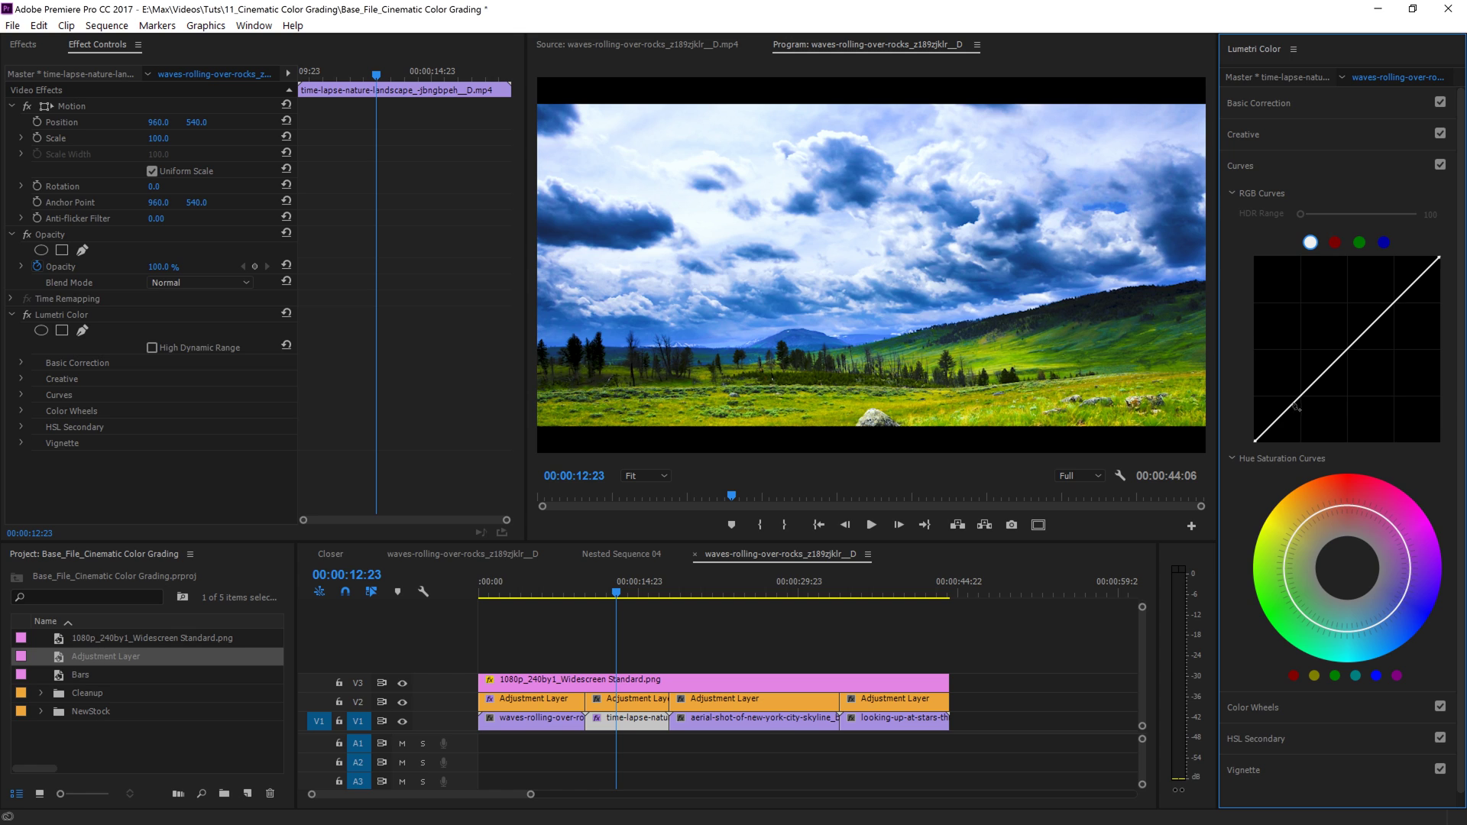
left_click_drag(1296, 406, 1294, 411)
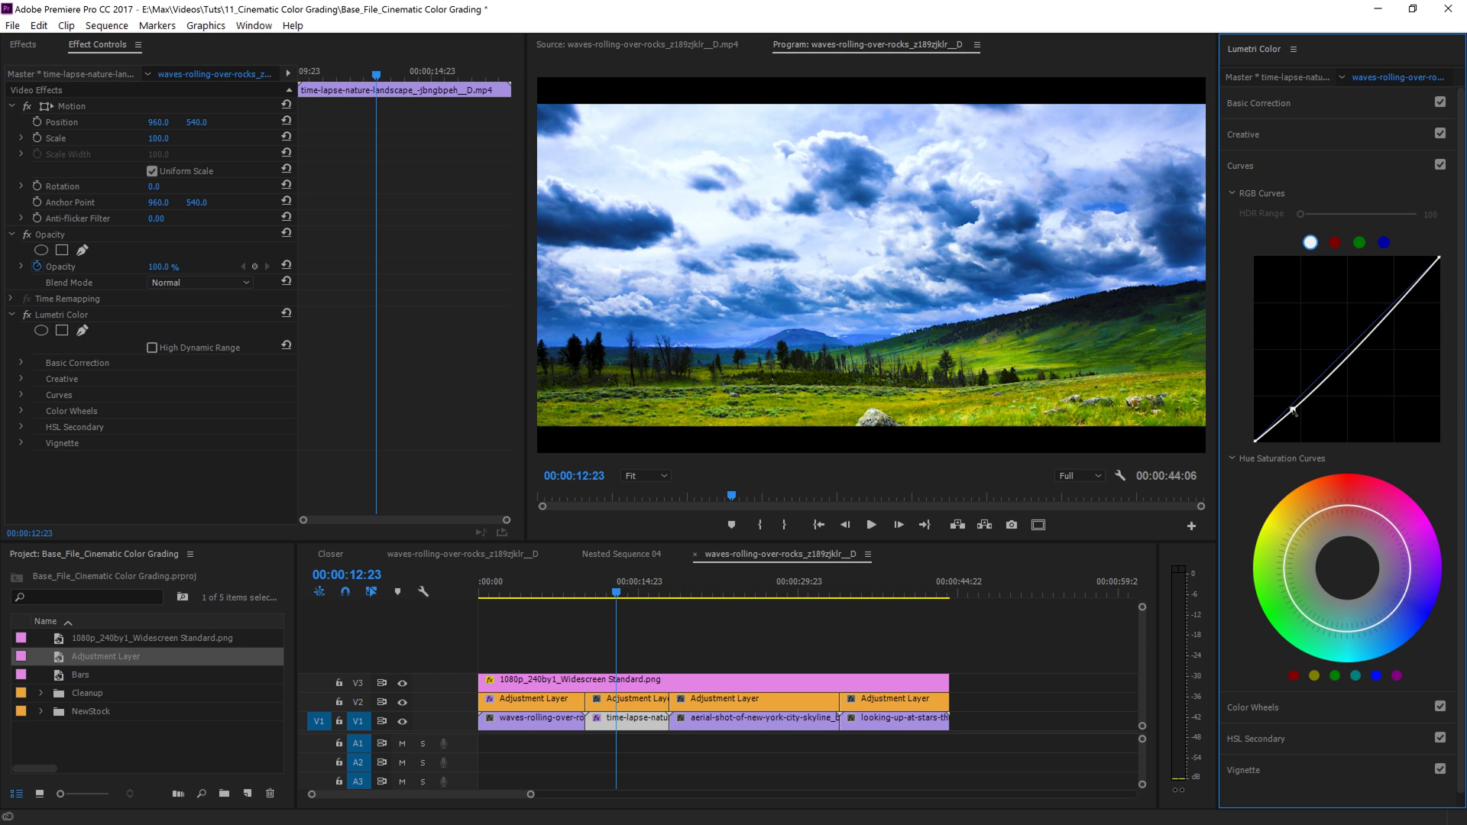
left_click(1400, 303)
left_click_drag(1400, 303, 1393, 298)
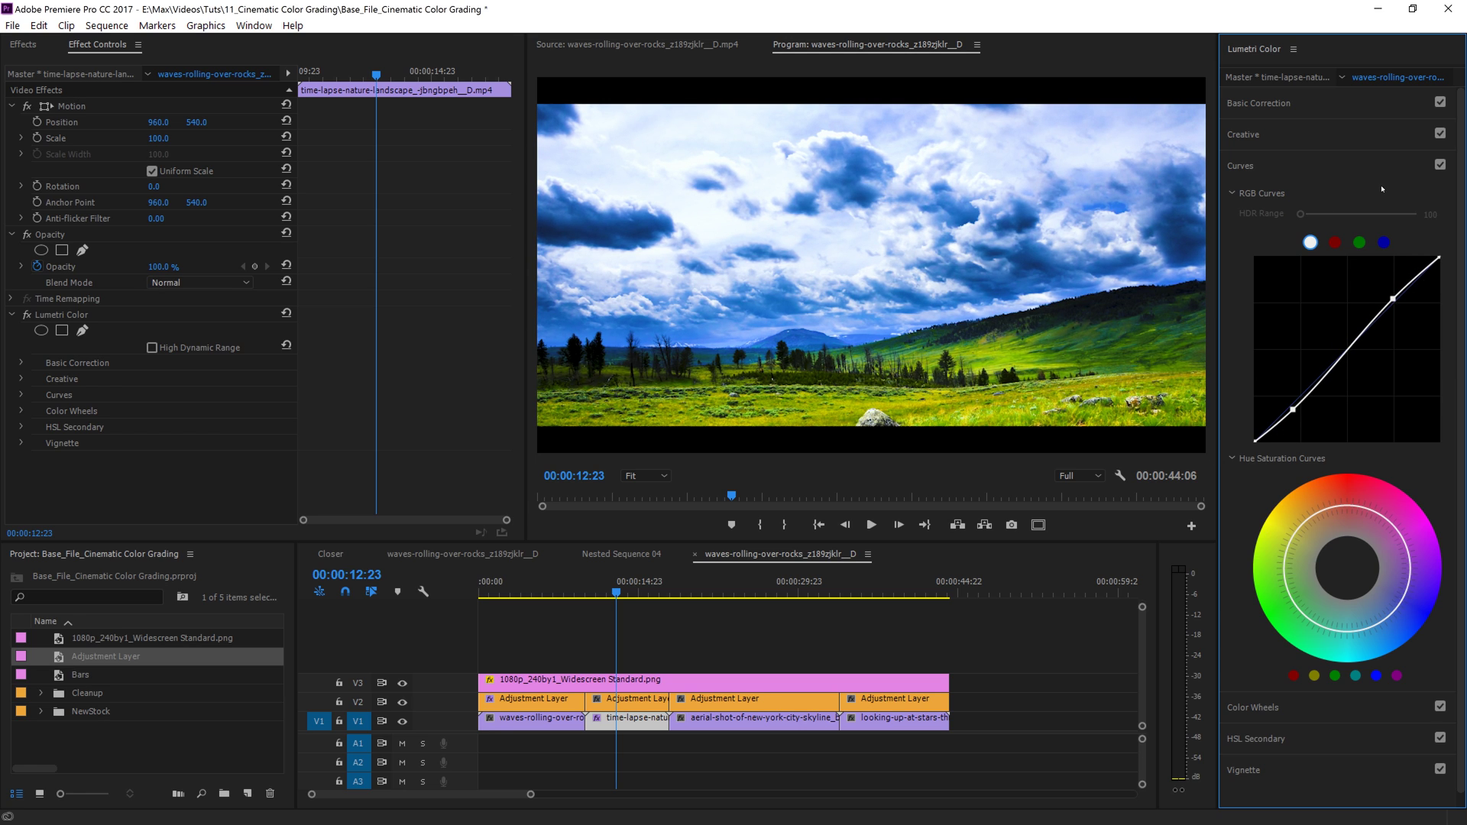
left_click(1441, 165)
left_click(1440, 165)
left_click(1430, 168)
key("space")
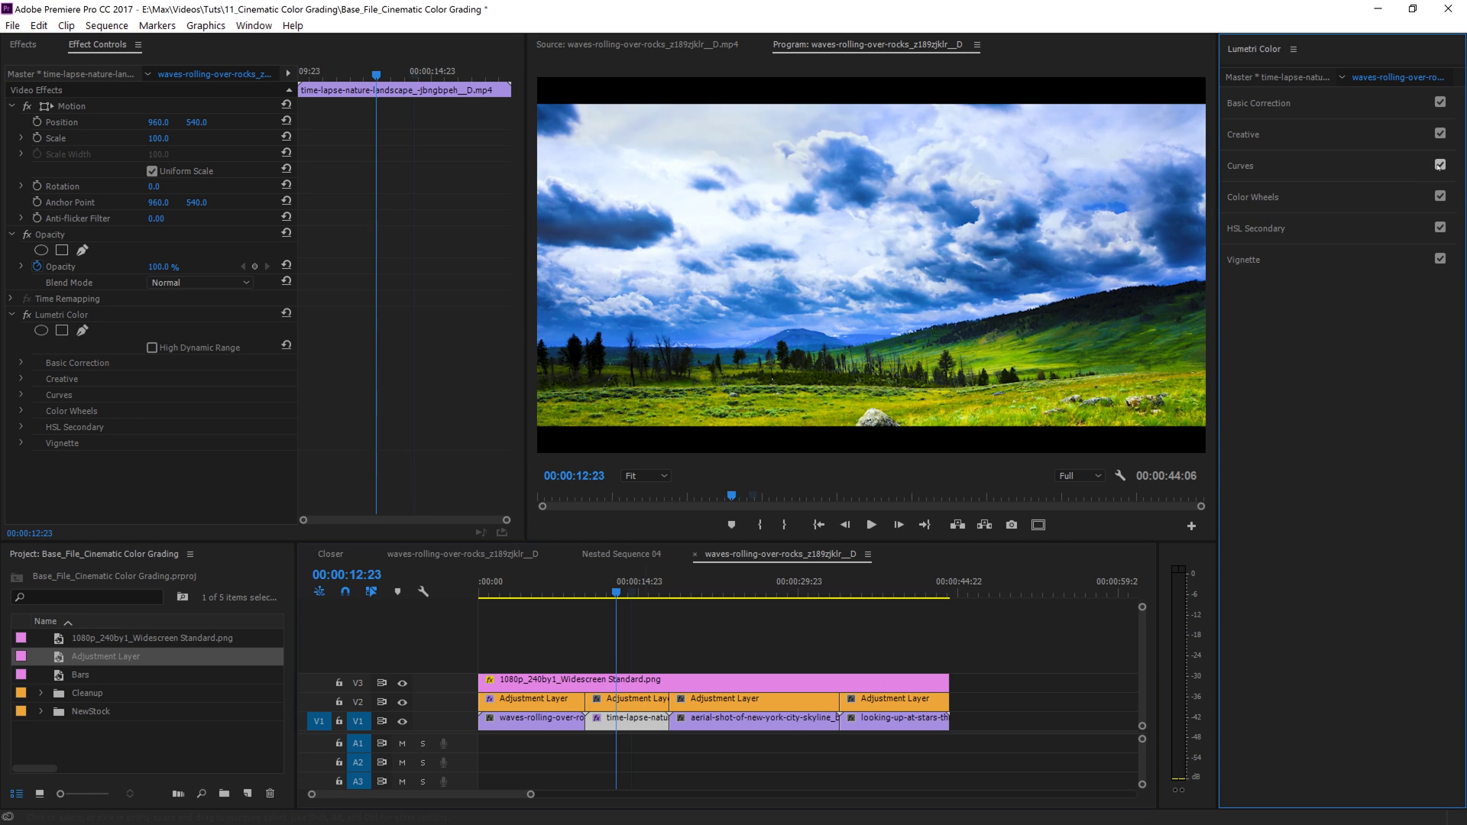
left_click(640, 700)
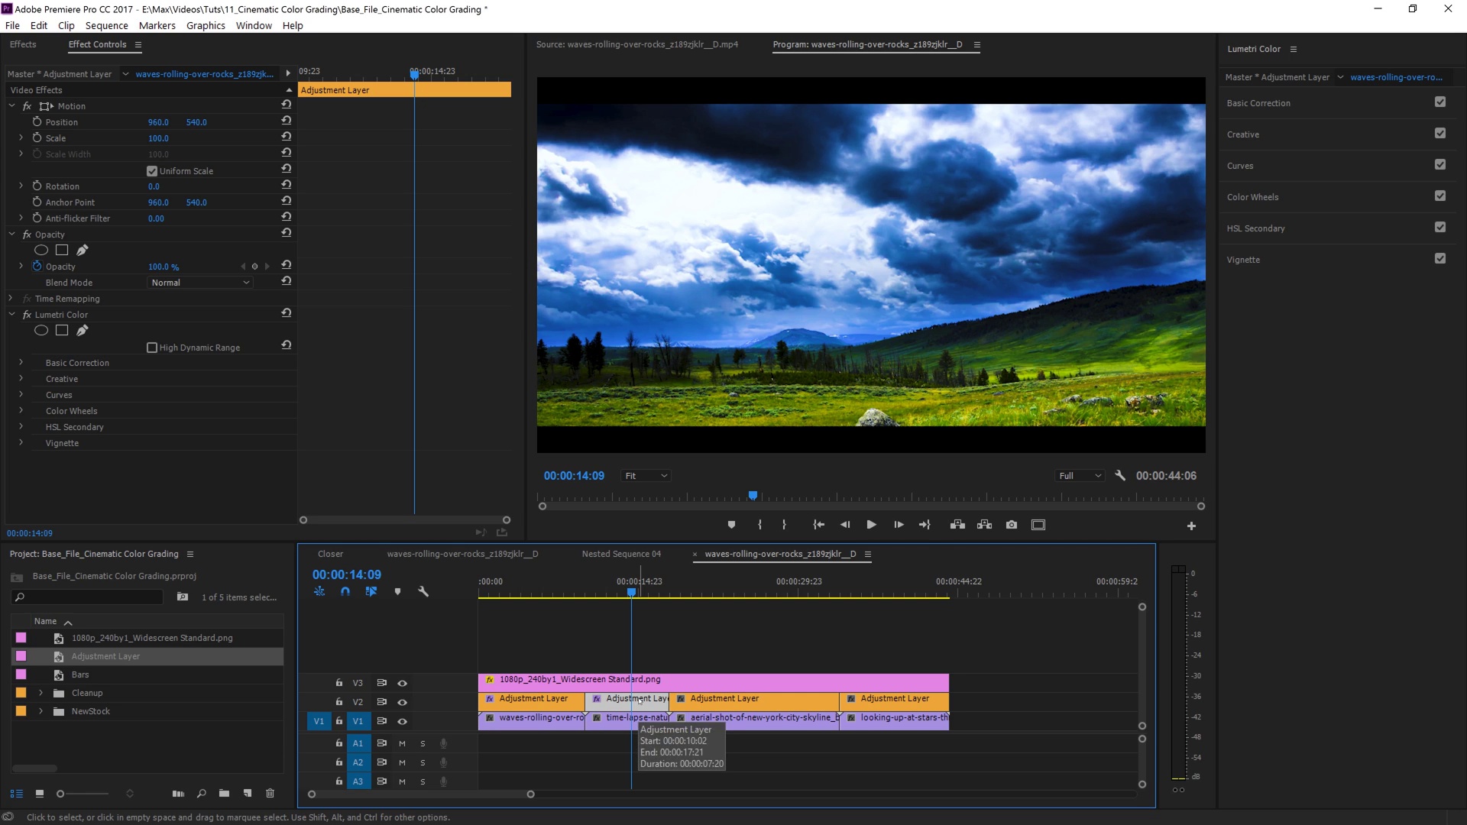
Nudge the Shadows, Midtones and Highlights wheels to tint the landscape, comparing the wheels off and on
left_click(1315, 193)
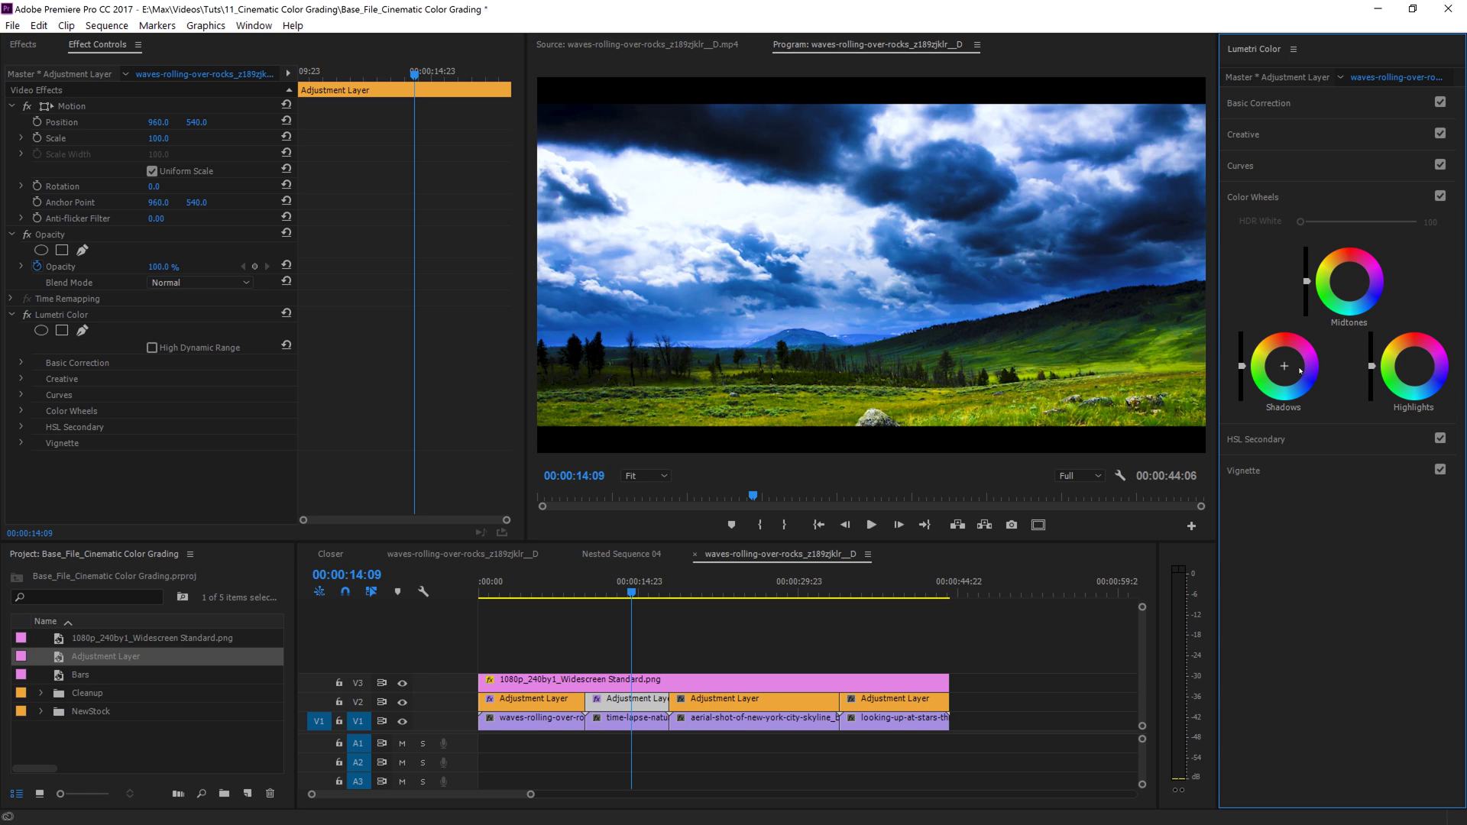
left_click_drag(1301, 371, 1290, 372)
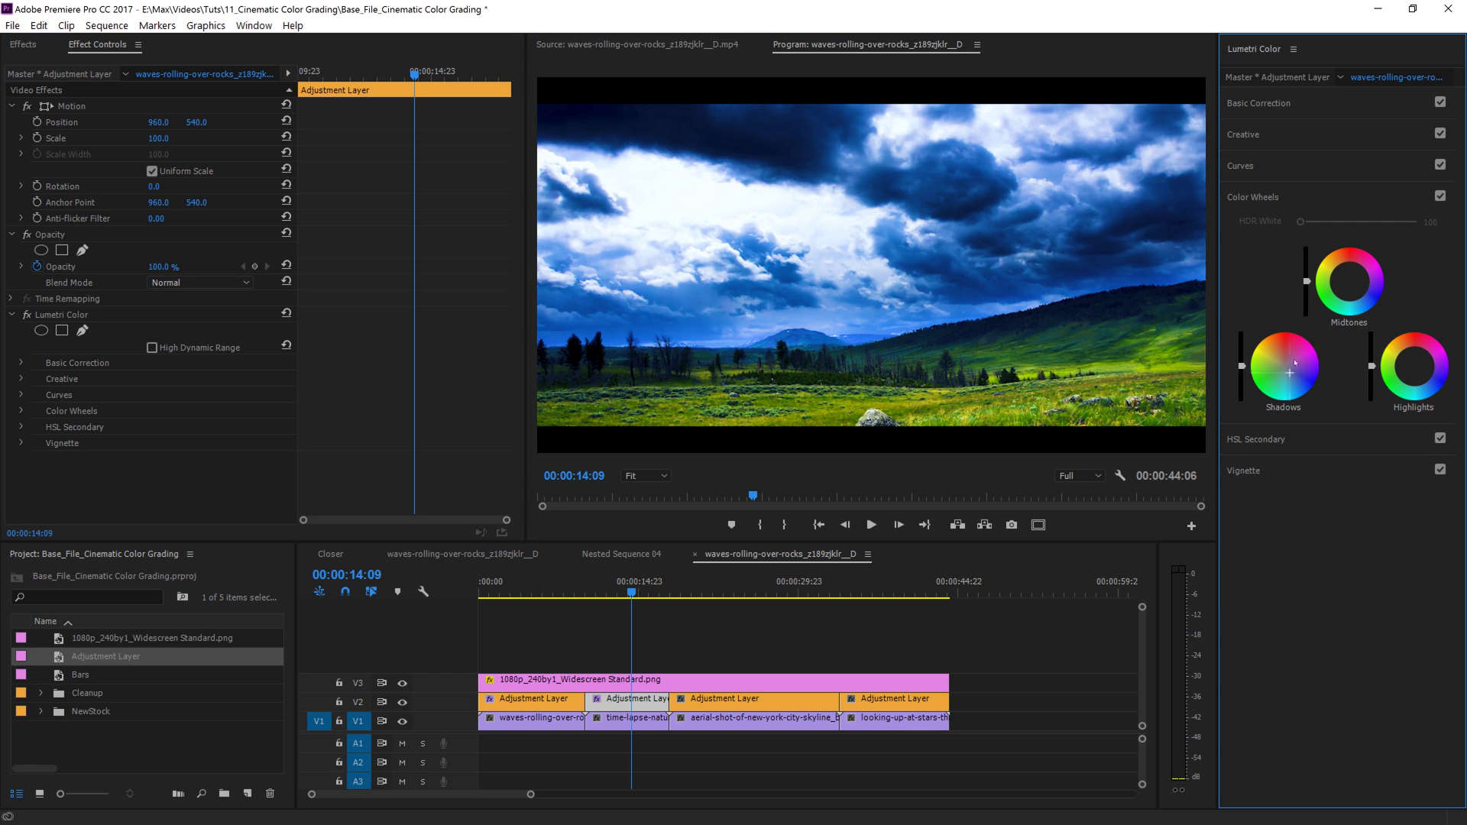
left_click_drag(1351, 280, 1352, 283)
left_click_drag(1414, 365, 1413, 363)
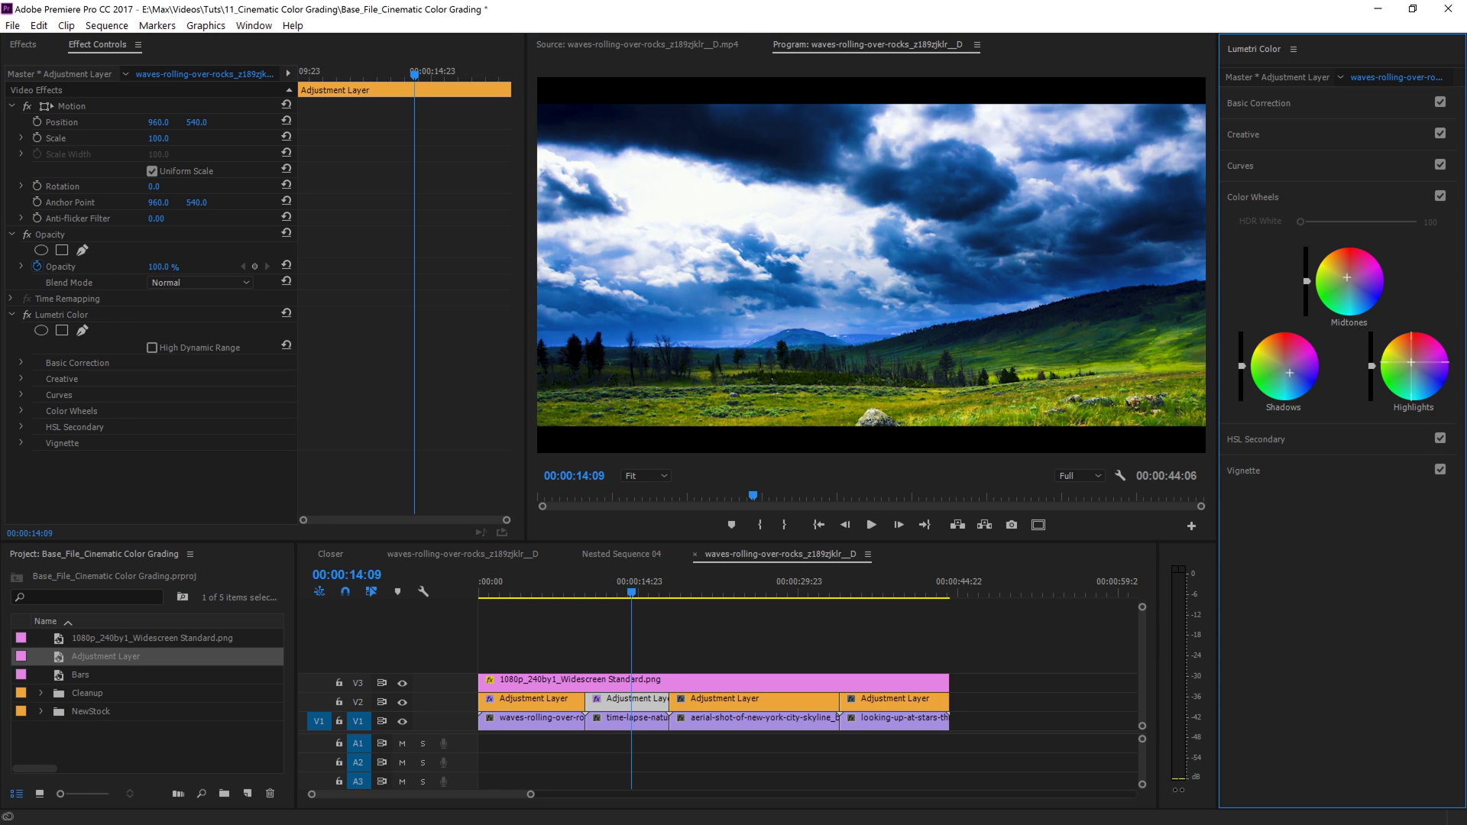
left_click(1441, 196)
left_click(1440, 197)
left_click(1441, 196)
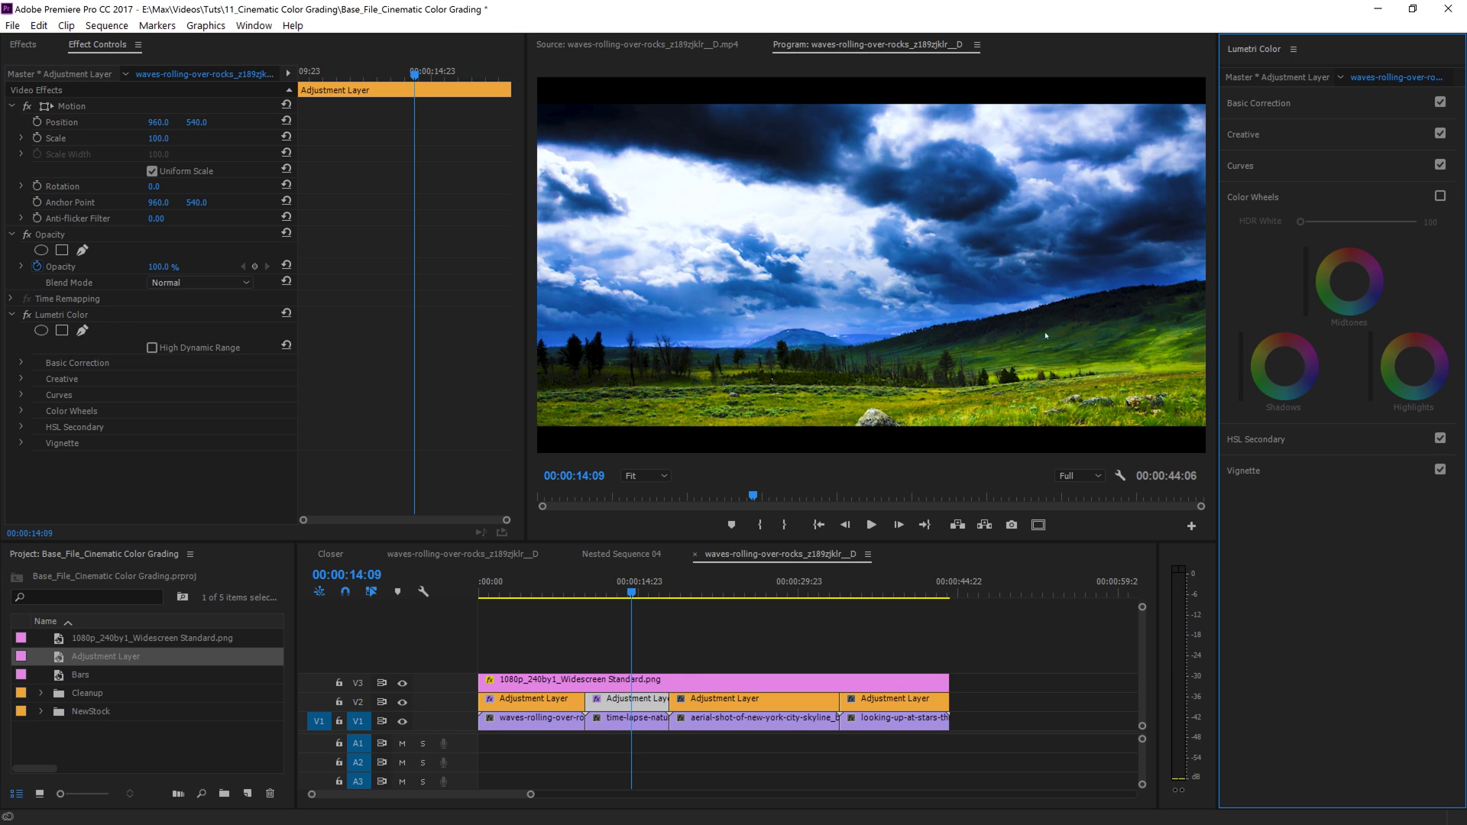
left_click(1441, 197)
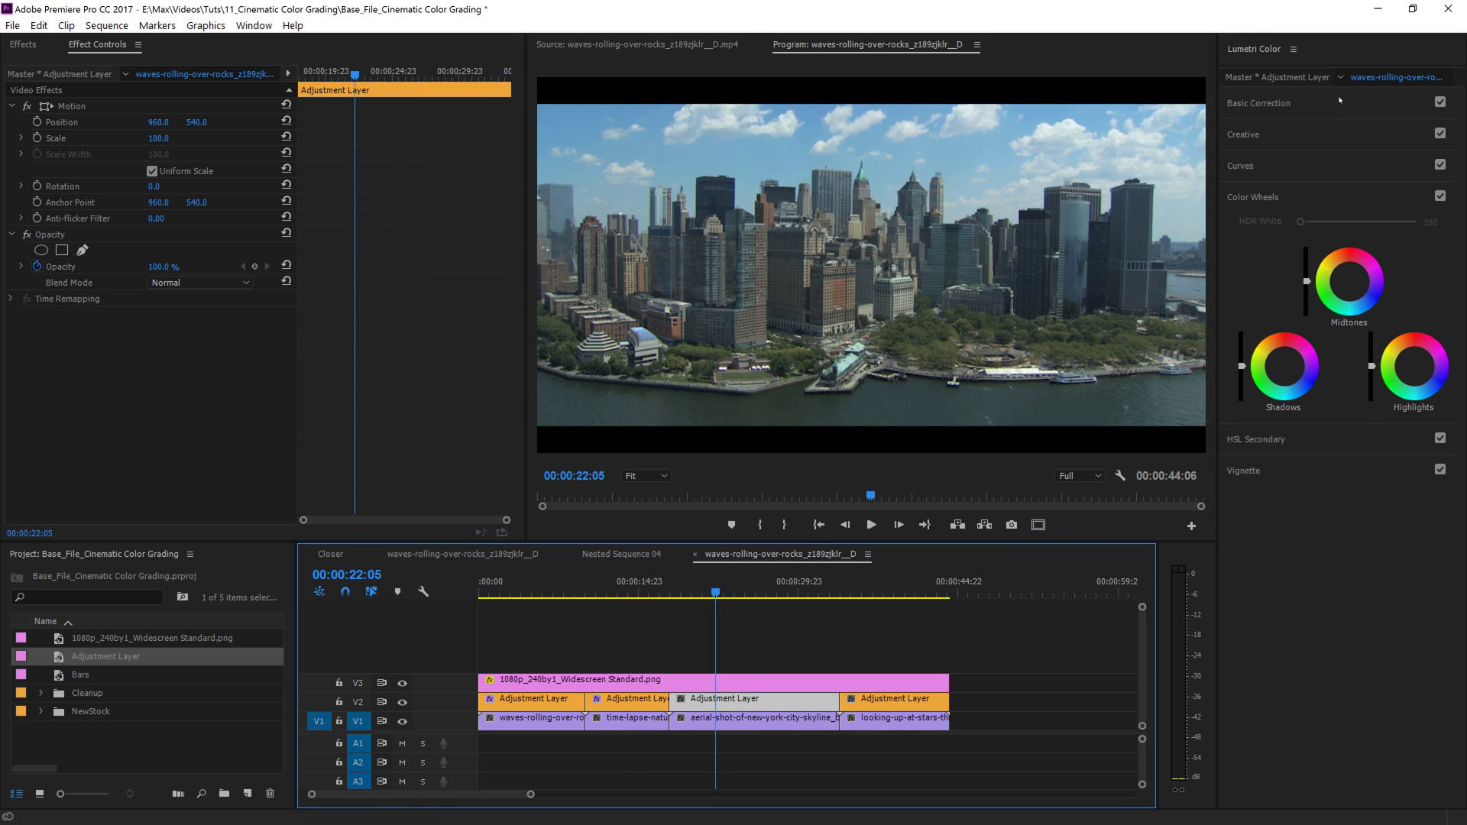
Raise the skyline's contrast to 43.8, brighten exposure and darken the shadows
left_click(1340, 100)
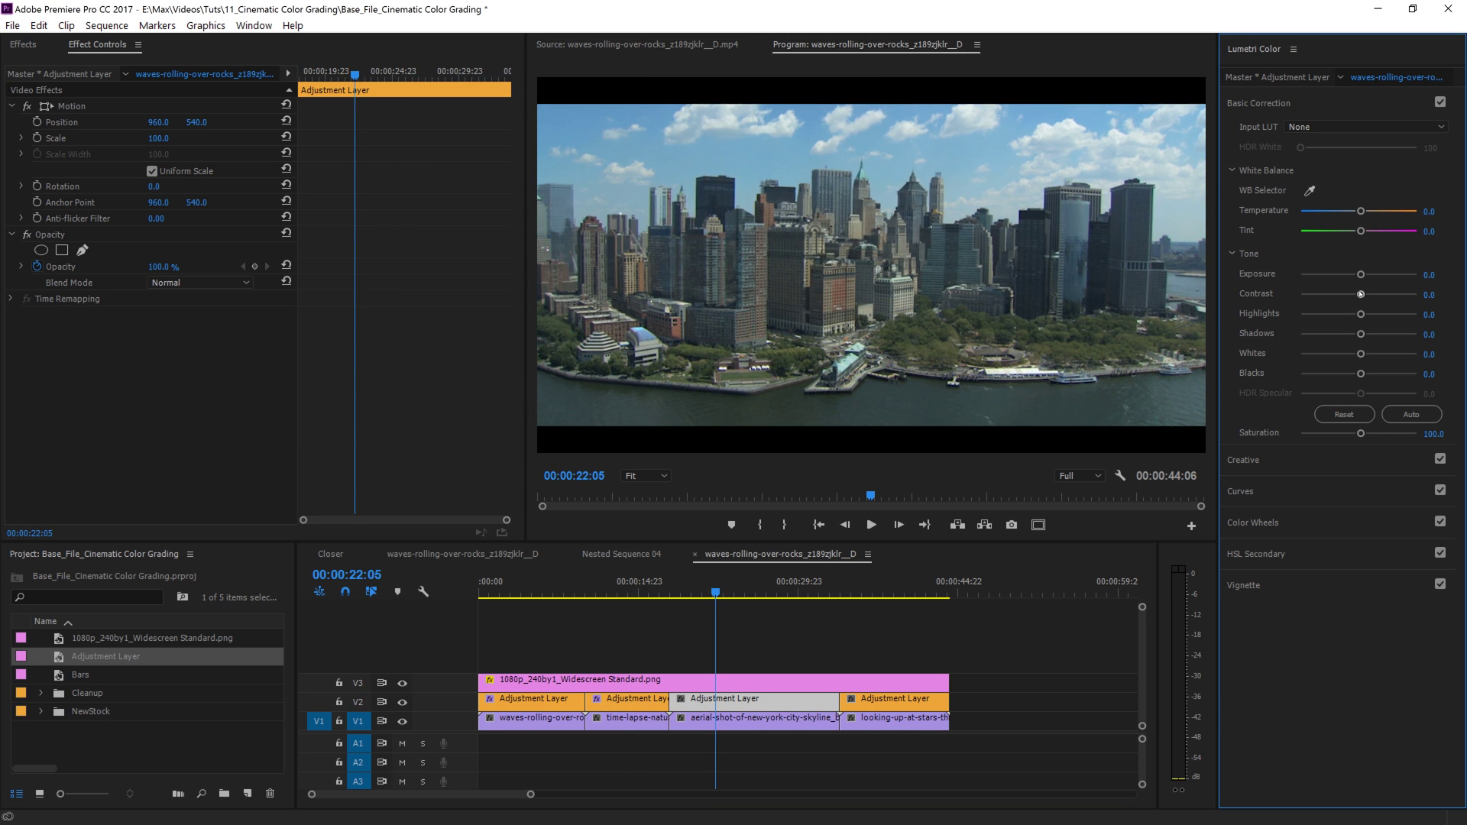
mouse_move(1360, 294)
left_mouse_down()
mouse_move(1385, 295)
mouse_move(1366, 275)
left_mouse_up()
left_click_drag(1361, 334, 1352, 374)
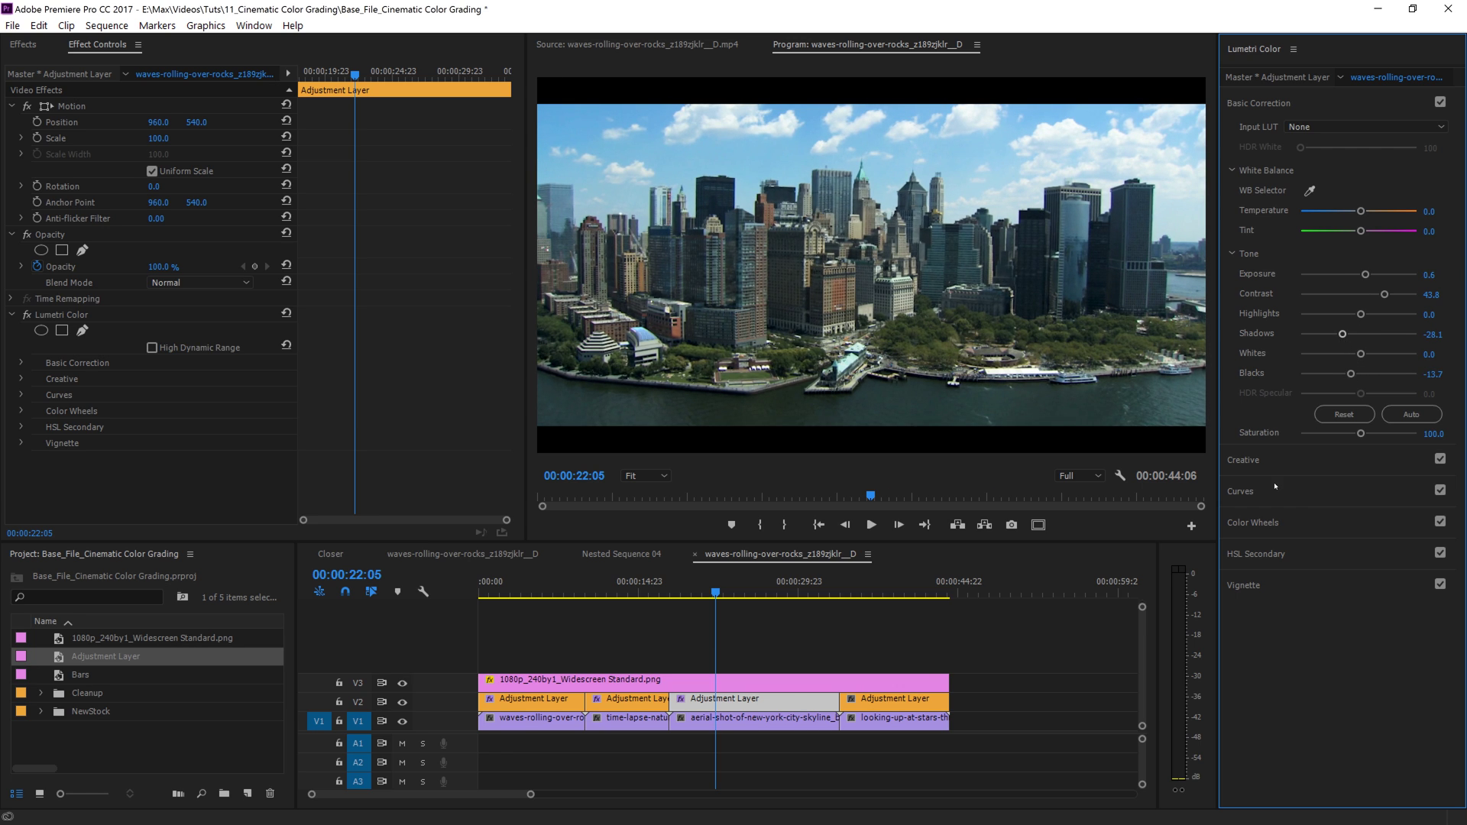
Apply the Fuji ETERNA 250D Fuji 3510 look at 44.4 intensity and lower saturation to 91.5
left_click(1291, 461)
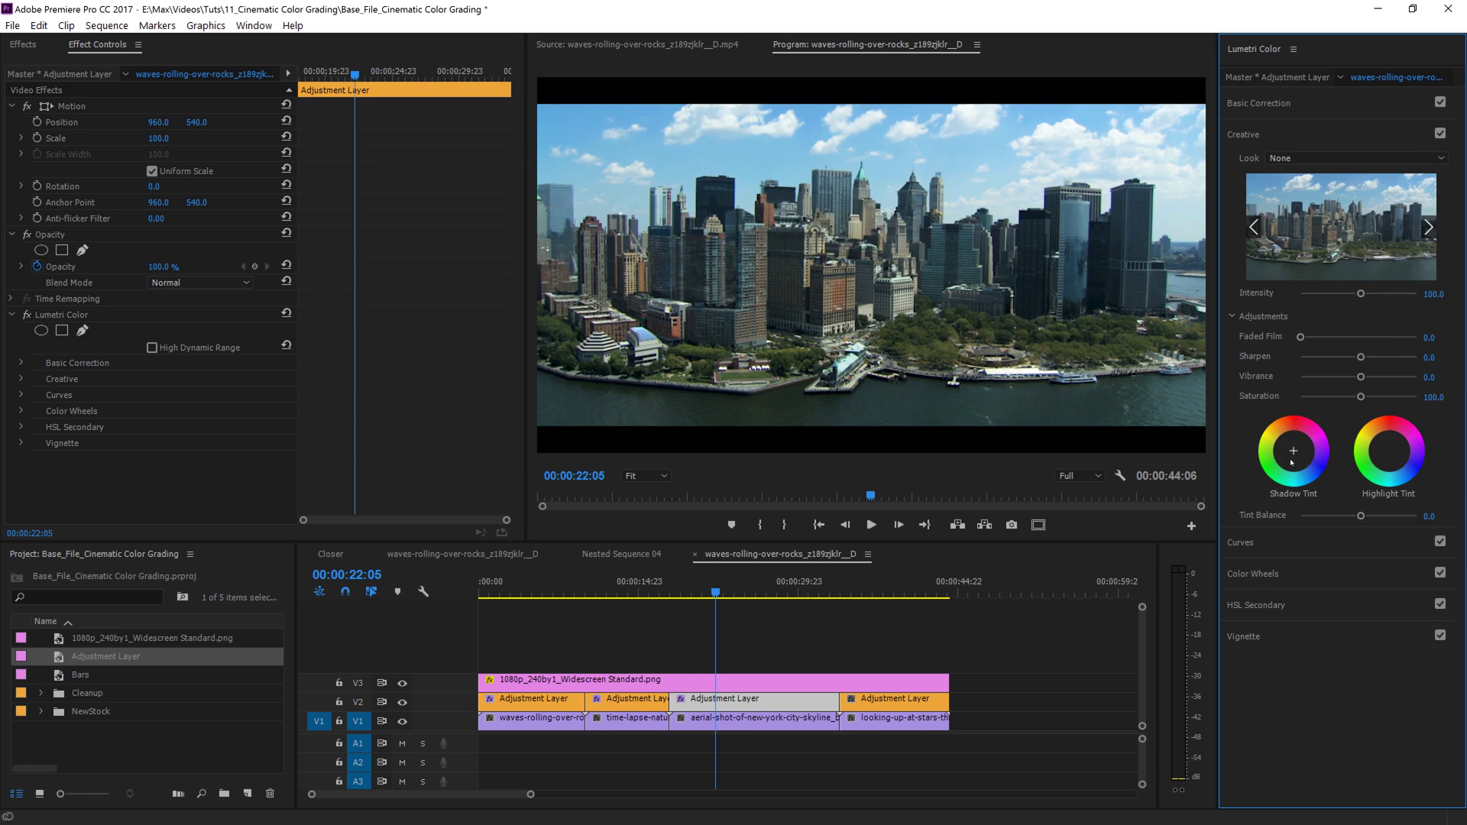
left_click(1428, 227)
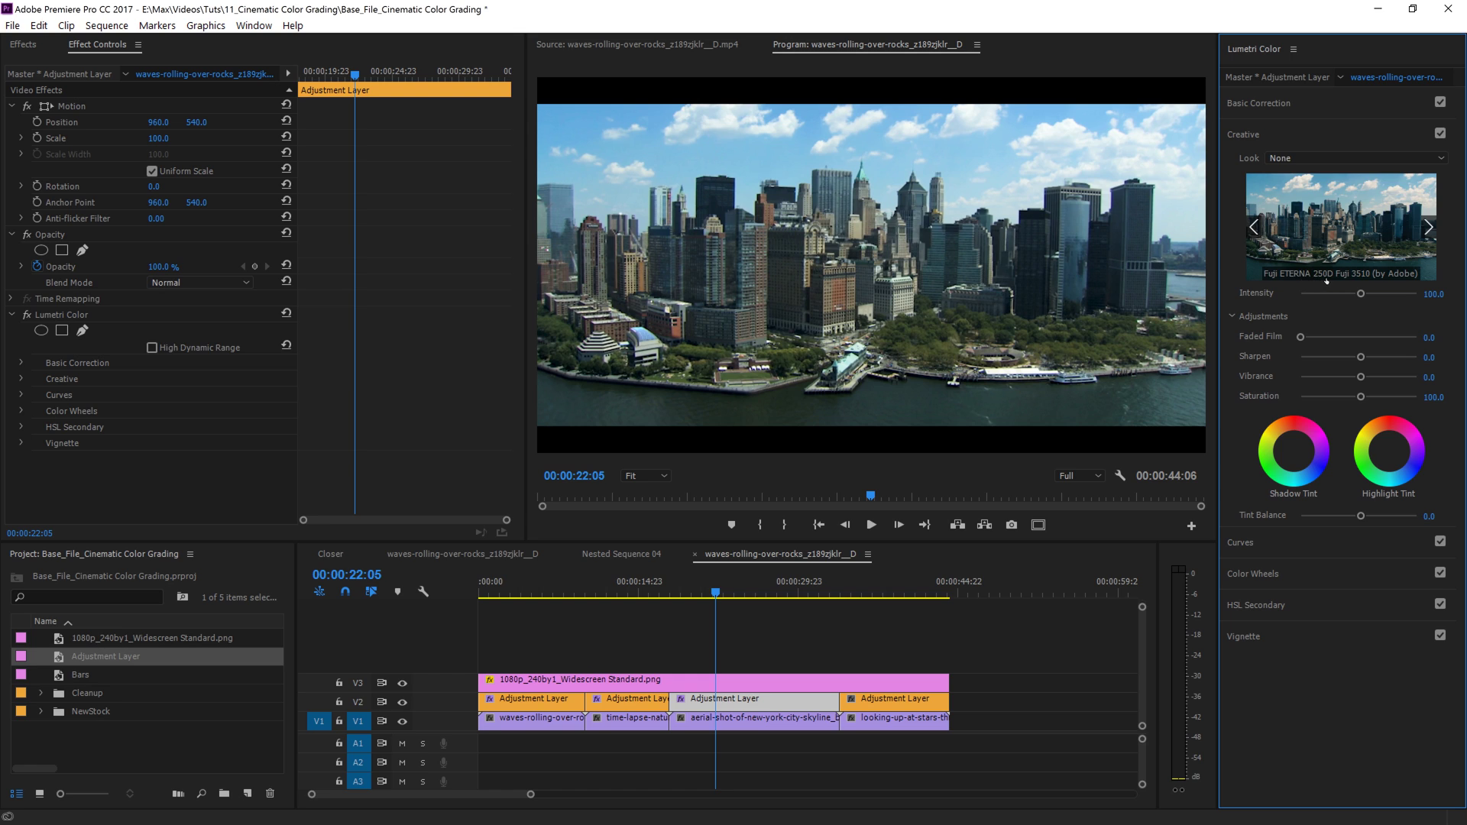
left_click(1362, 238)
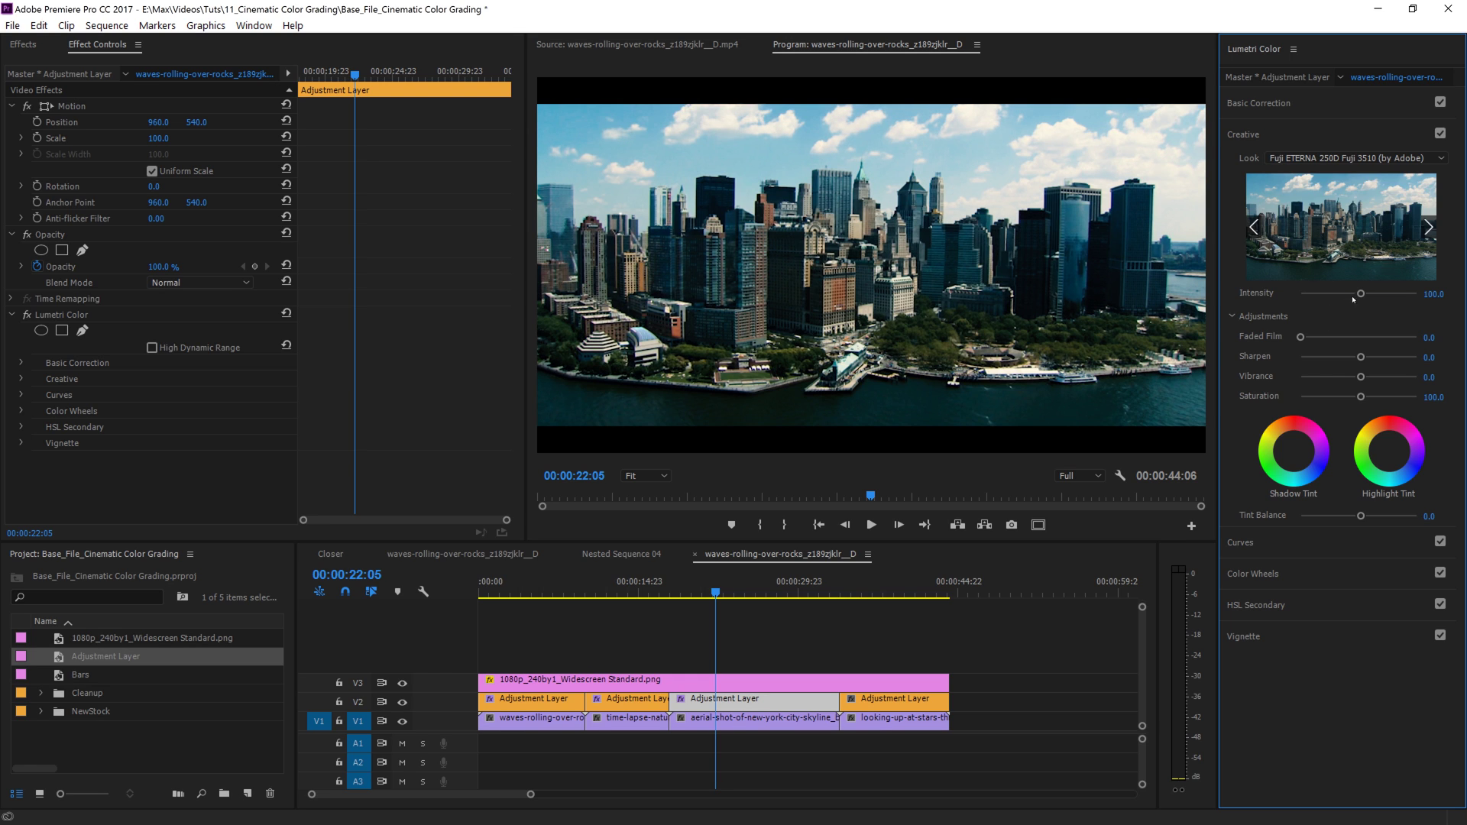
left_click_drag(1360, 295, 1329, 297)
left_click(1315, 107)
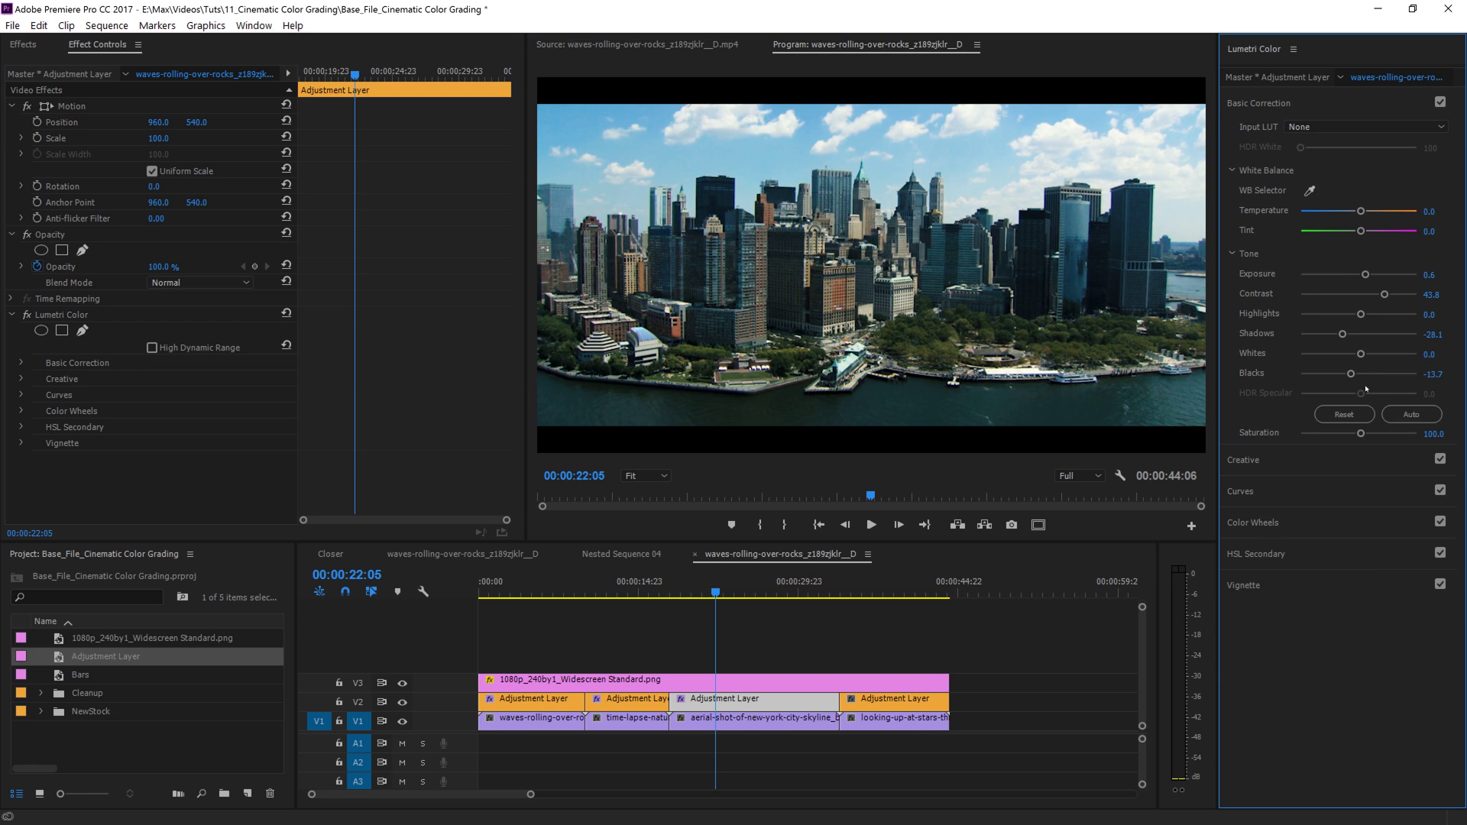
left_click_drag(1361, 433, 1351, 434)
Lower the skyline's saturation further to 86.3 in Basic Correction
left_click(1313, 495)
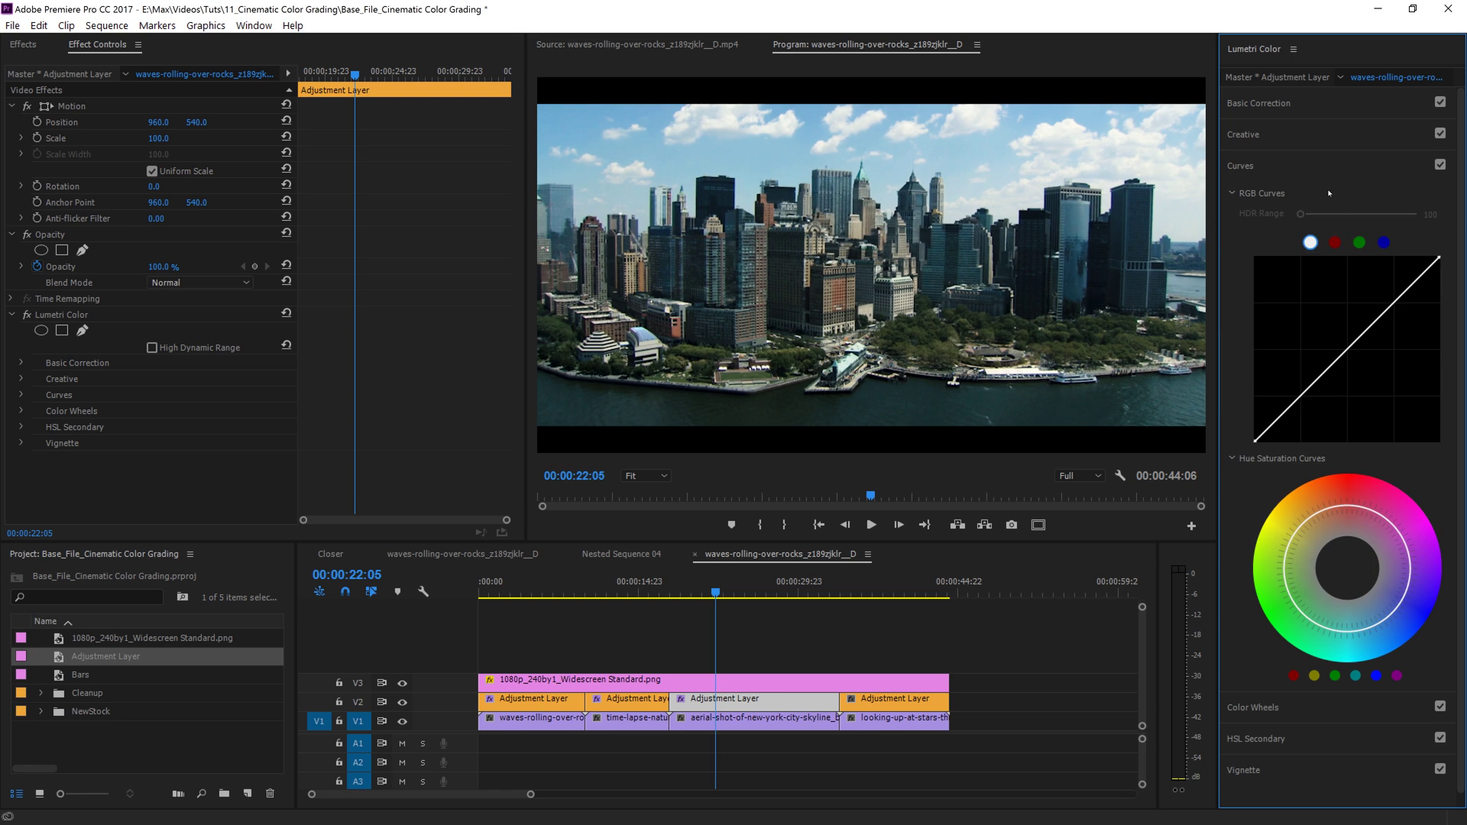
left_click(1308, 163)
left_click(1328, 202)
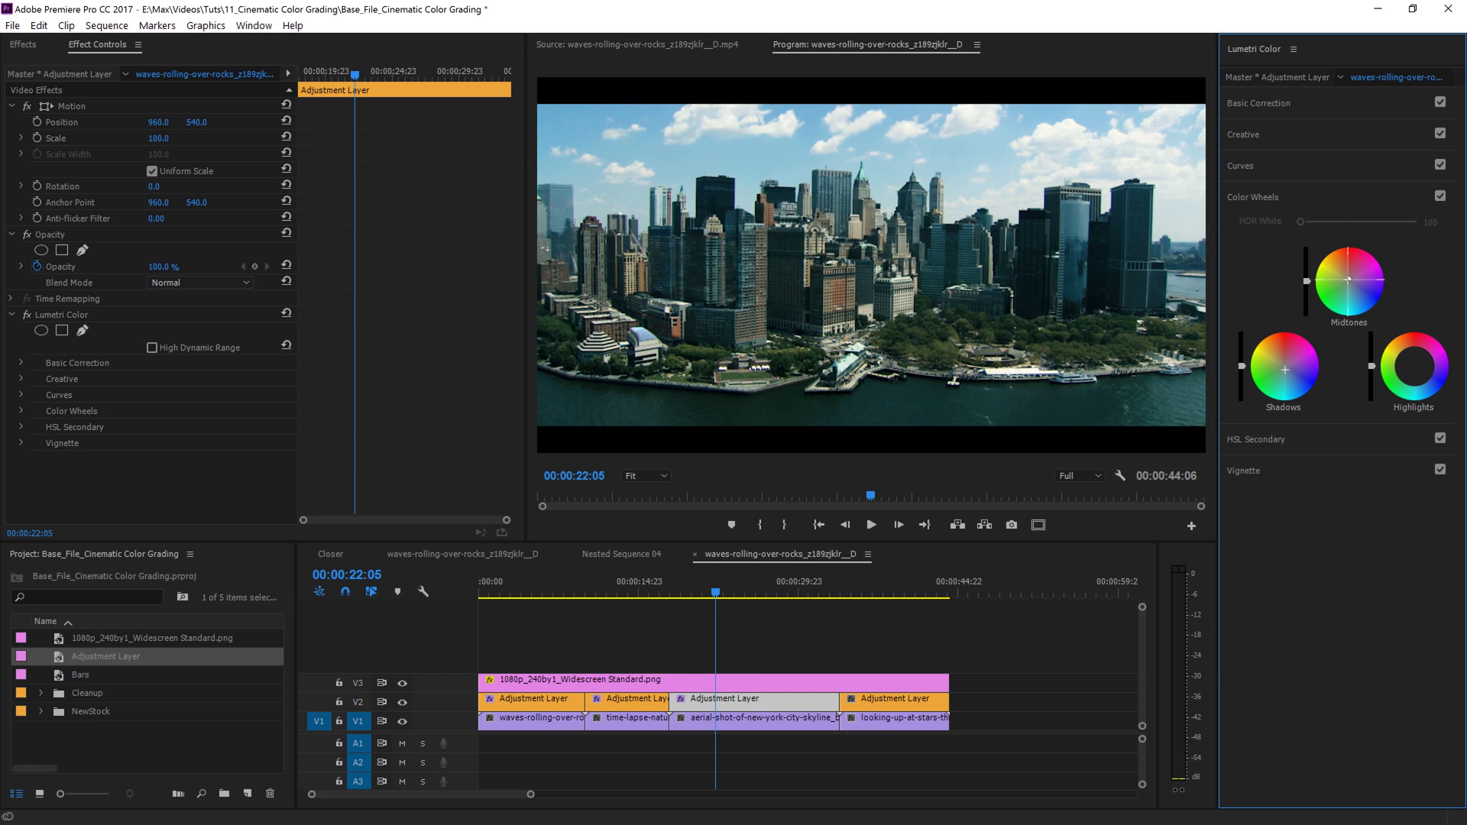
left_click(1326, 108)
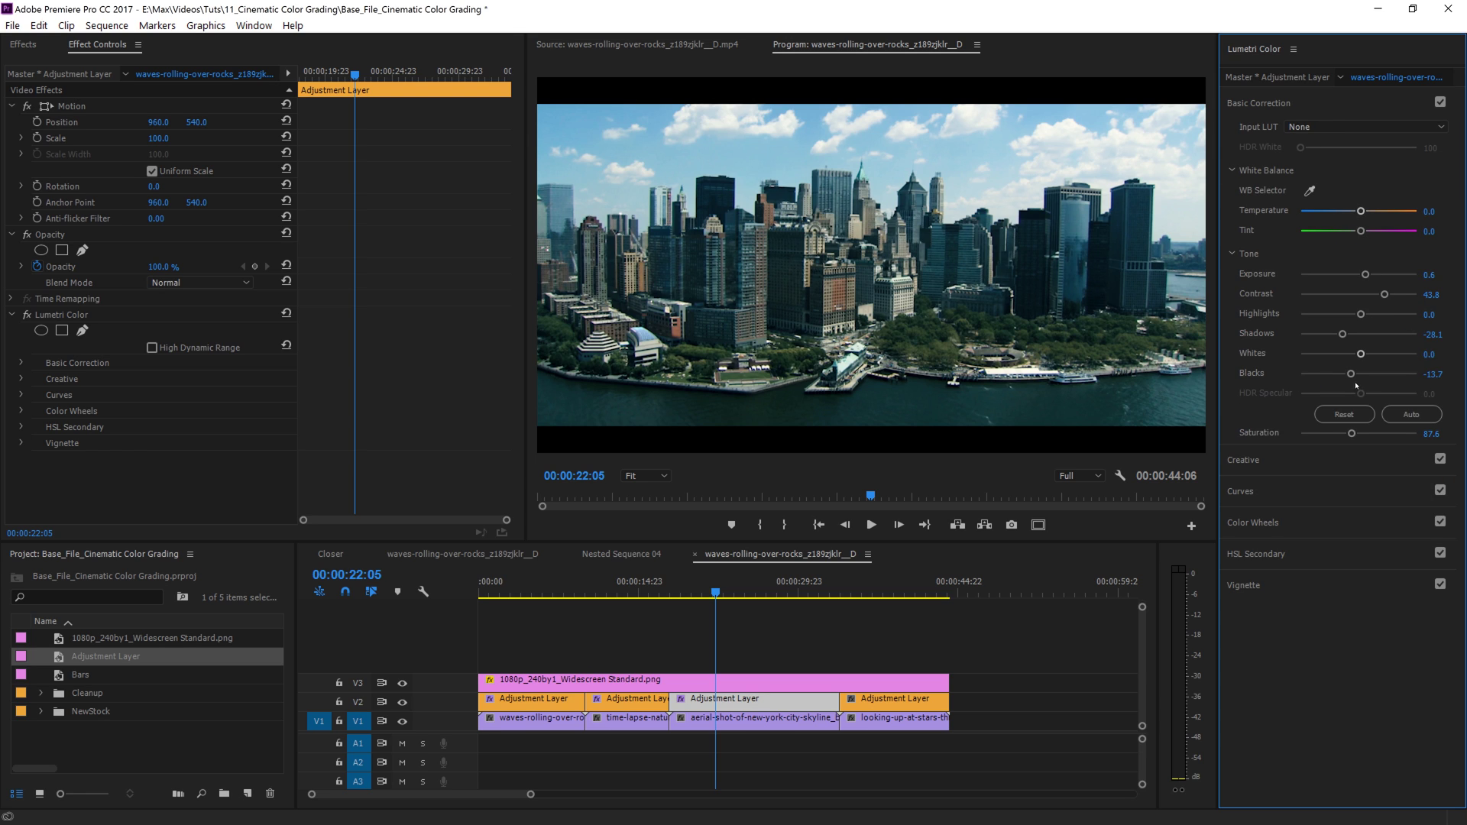
left_click_drag(1352, 434, 1352, 444)
Play back the graded city shot from 00:00:24:07 and compare the Lumetri grade off and on
left_click(739, 594)
key("space")
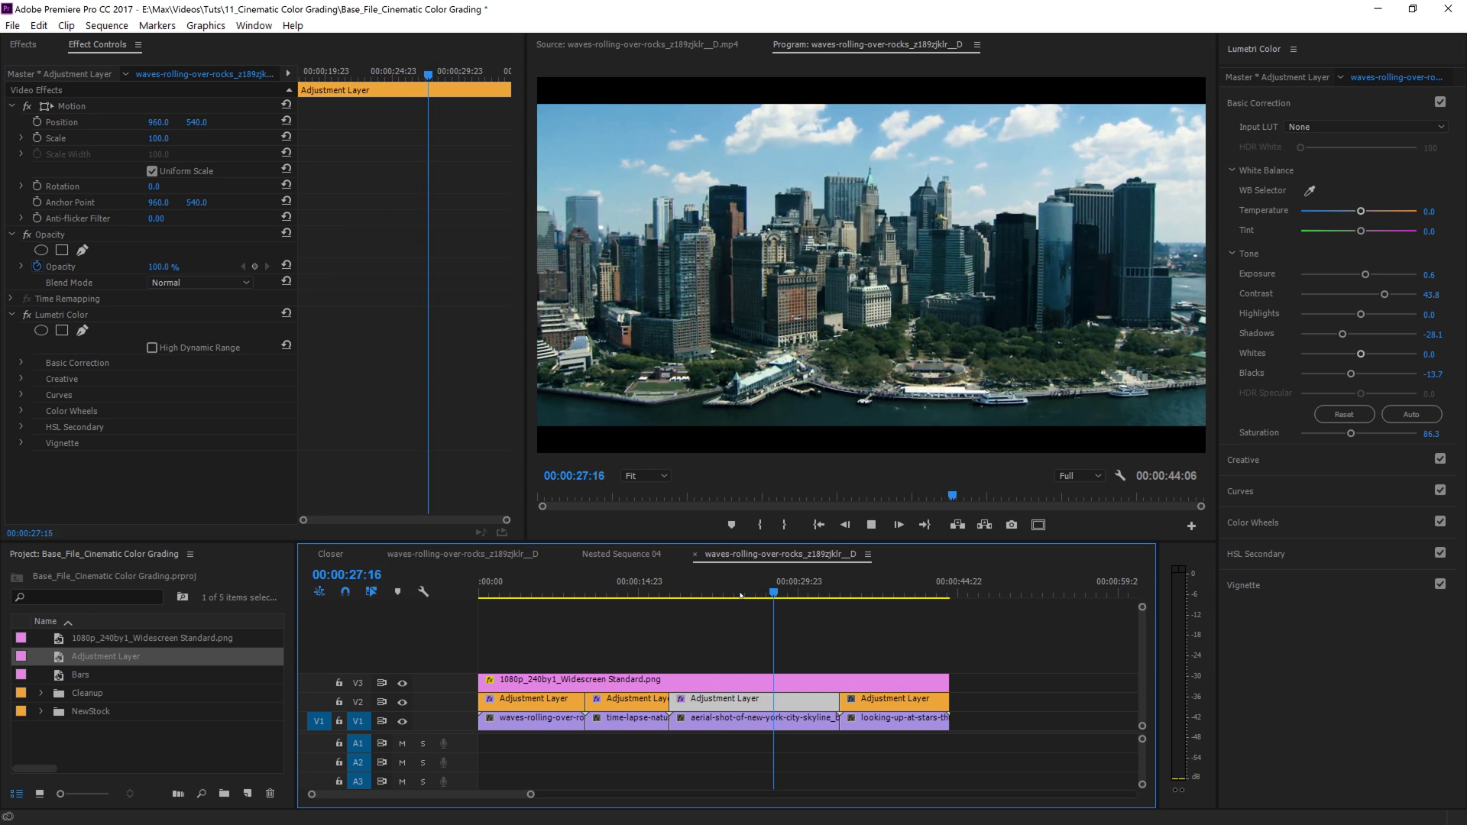
key("space")
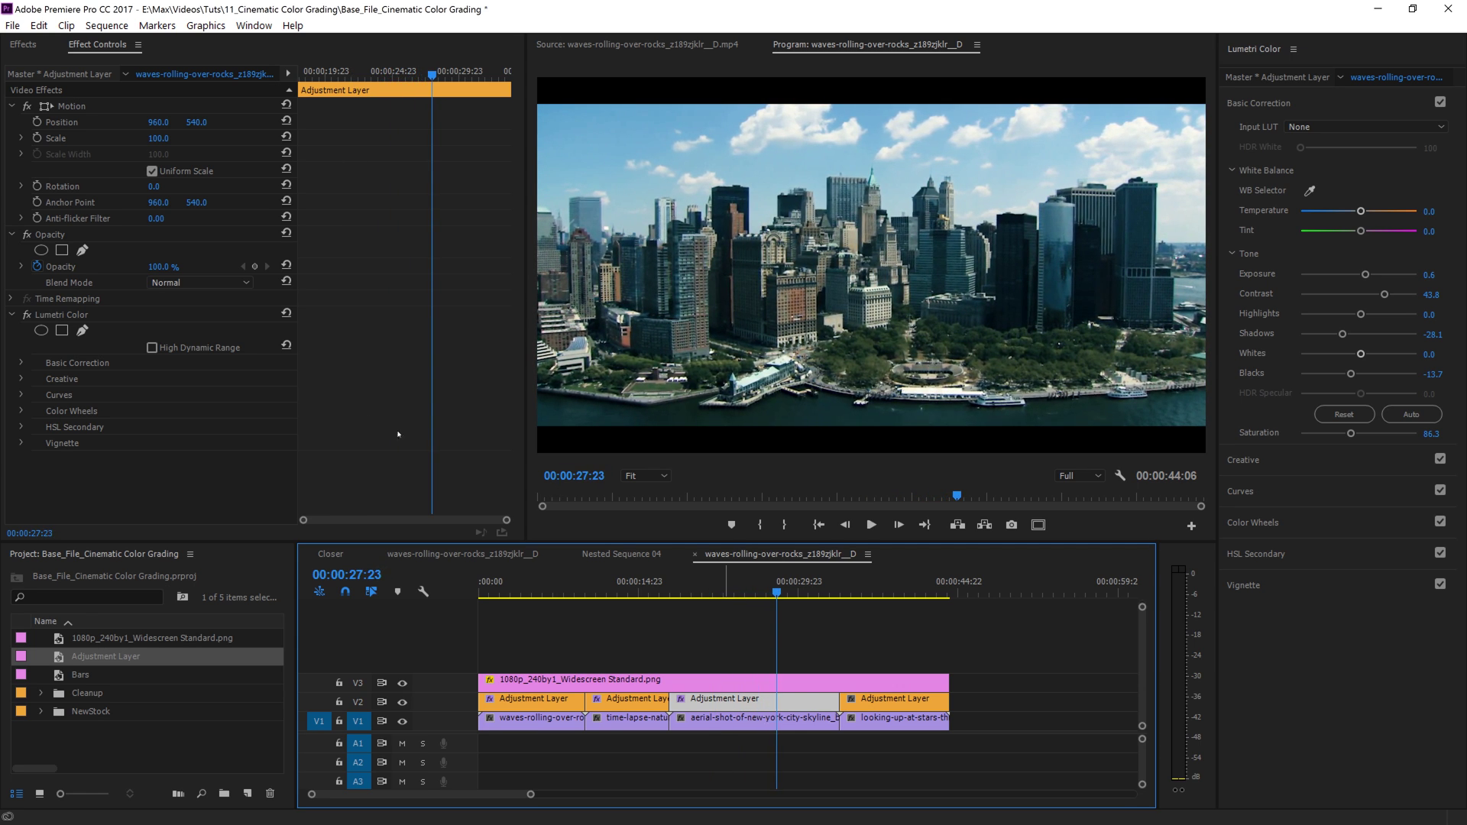
left_click(26, 315)
left_click(27, 315)
left_click(27, 314)
left_click(27, 315)
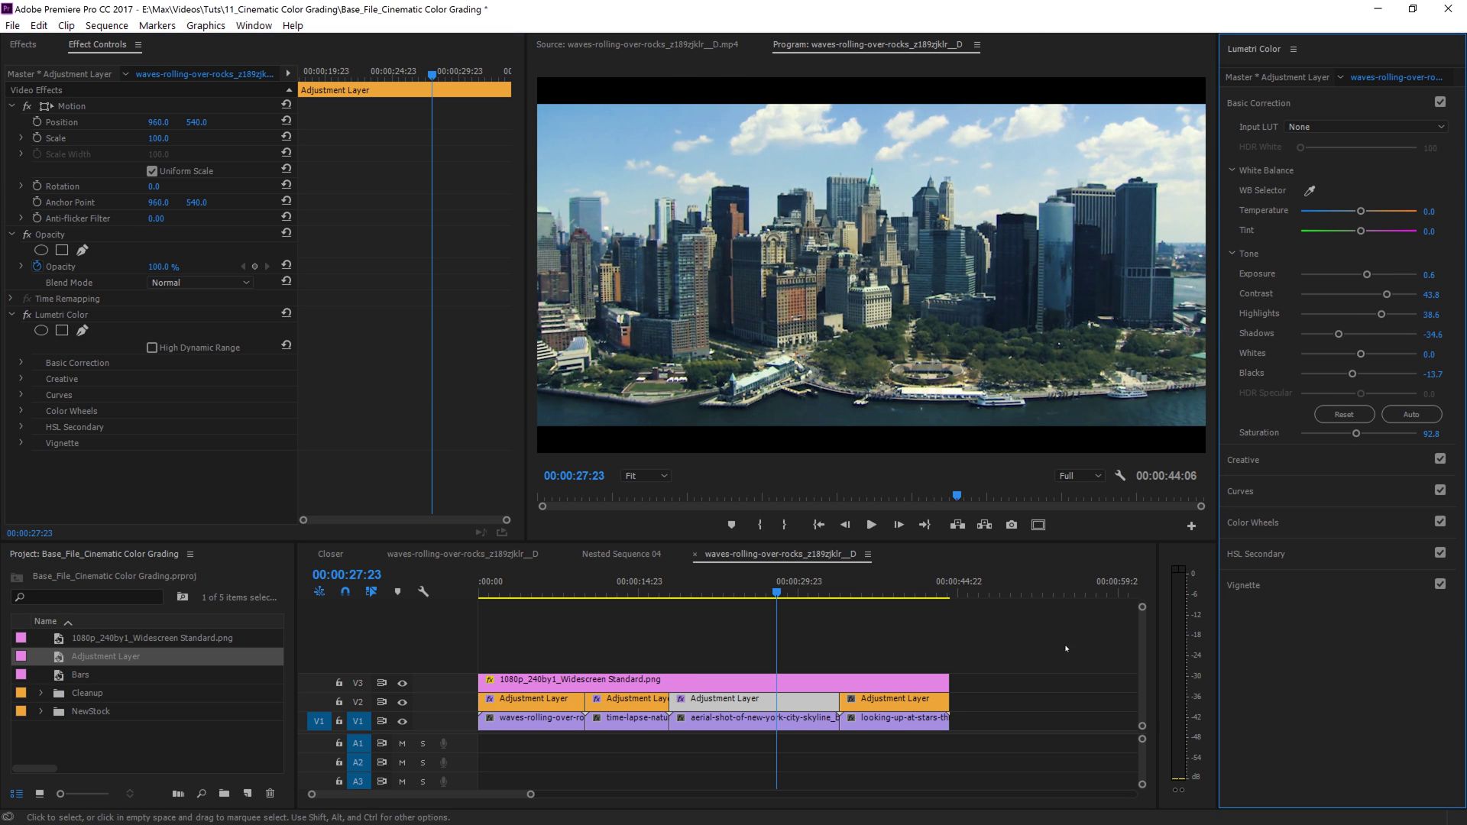
left_click(882, 591)
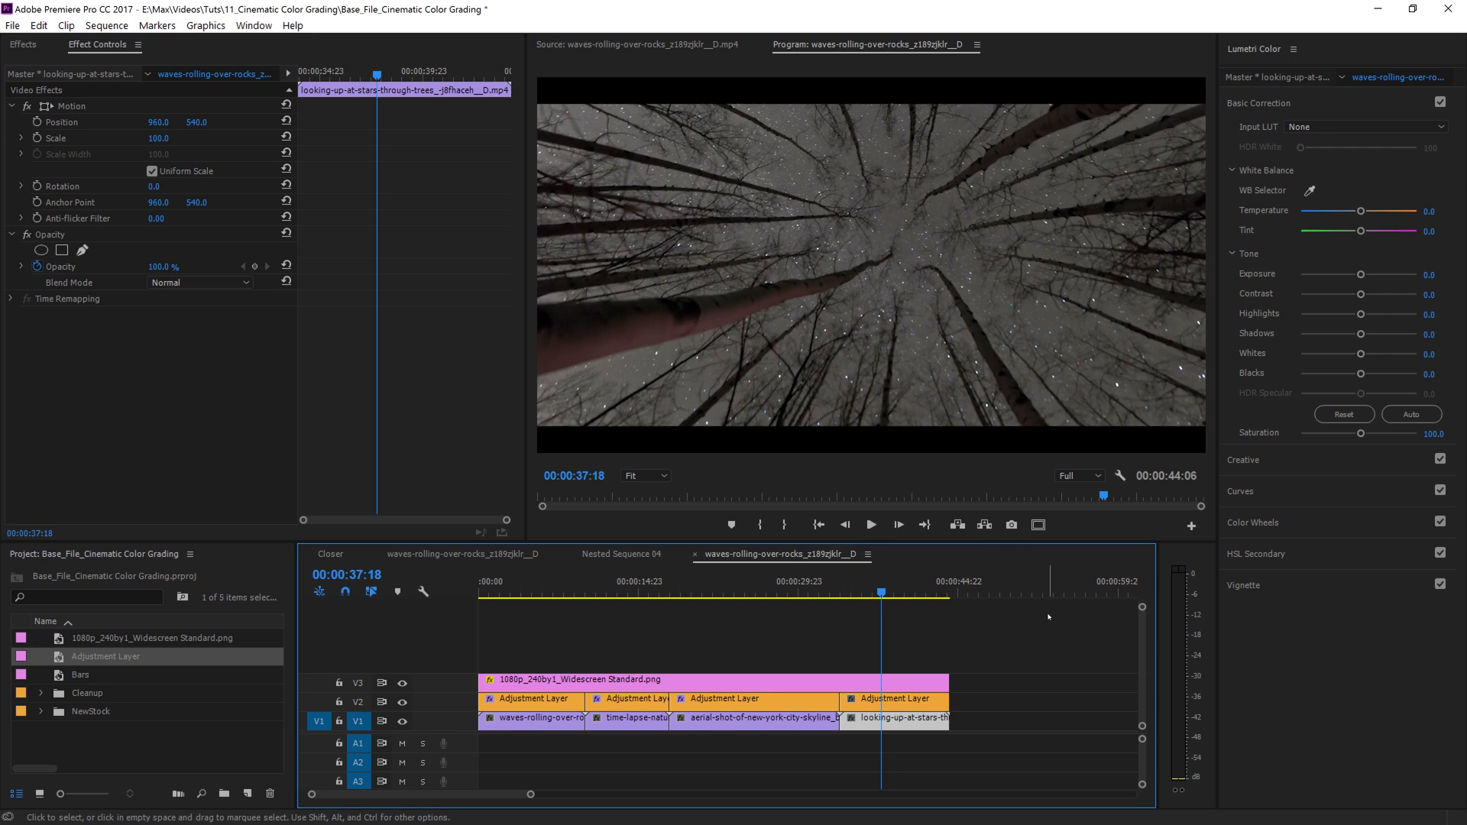
Select the adjustment layer above the stars clip on V2
left_click(902, 649)
left_click(897, 700)
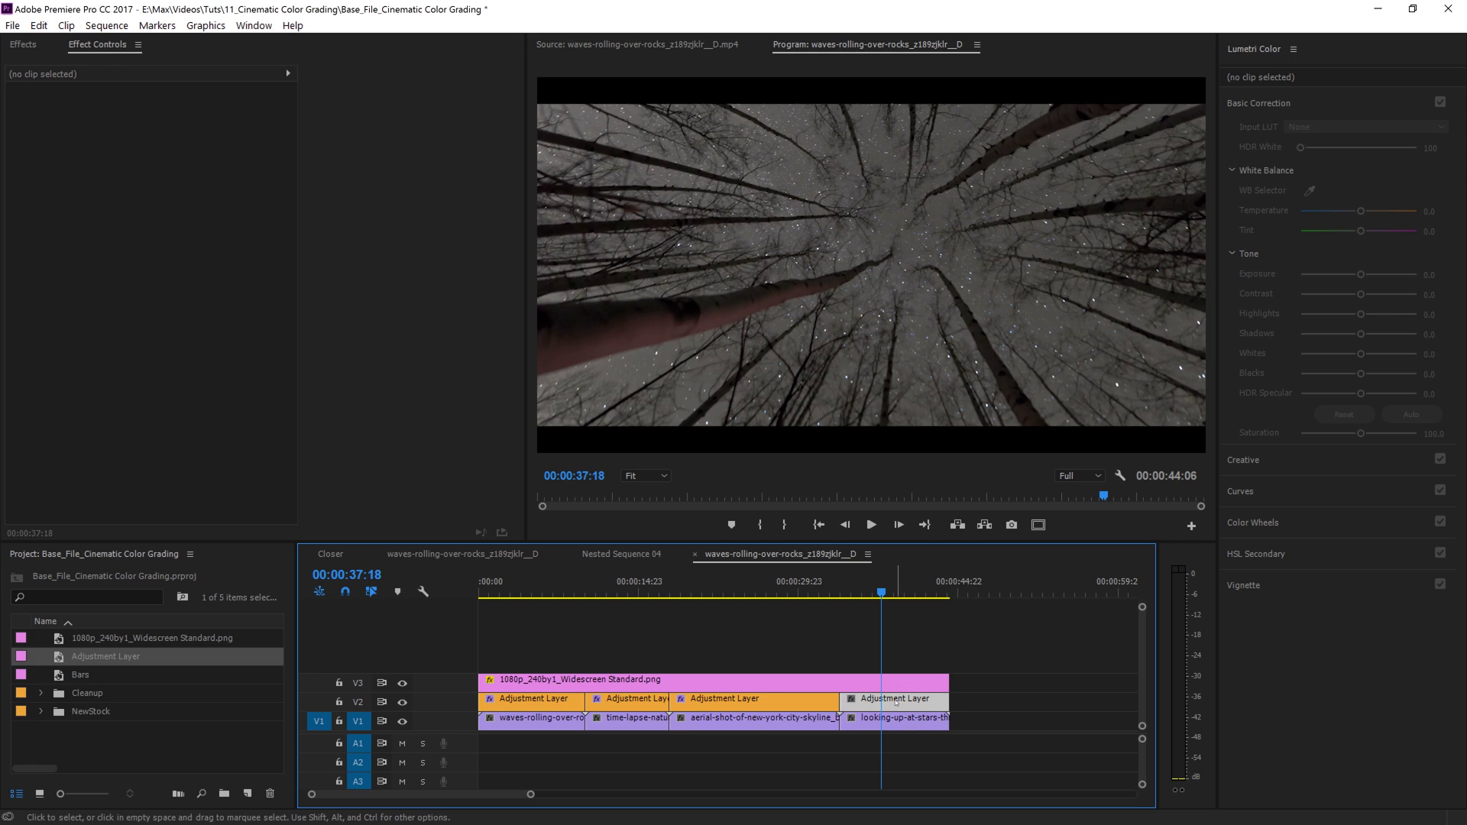
left_click(786, 718)
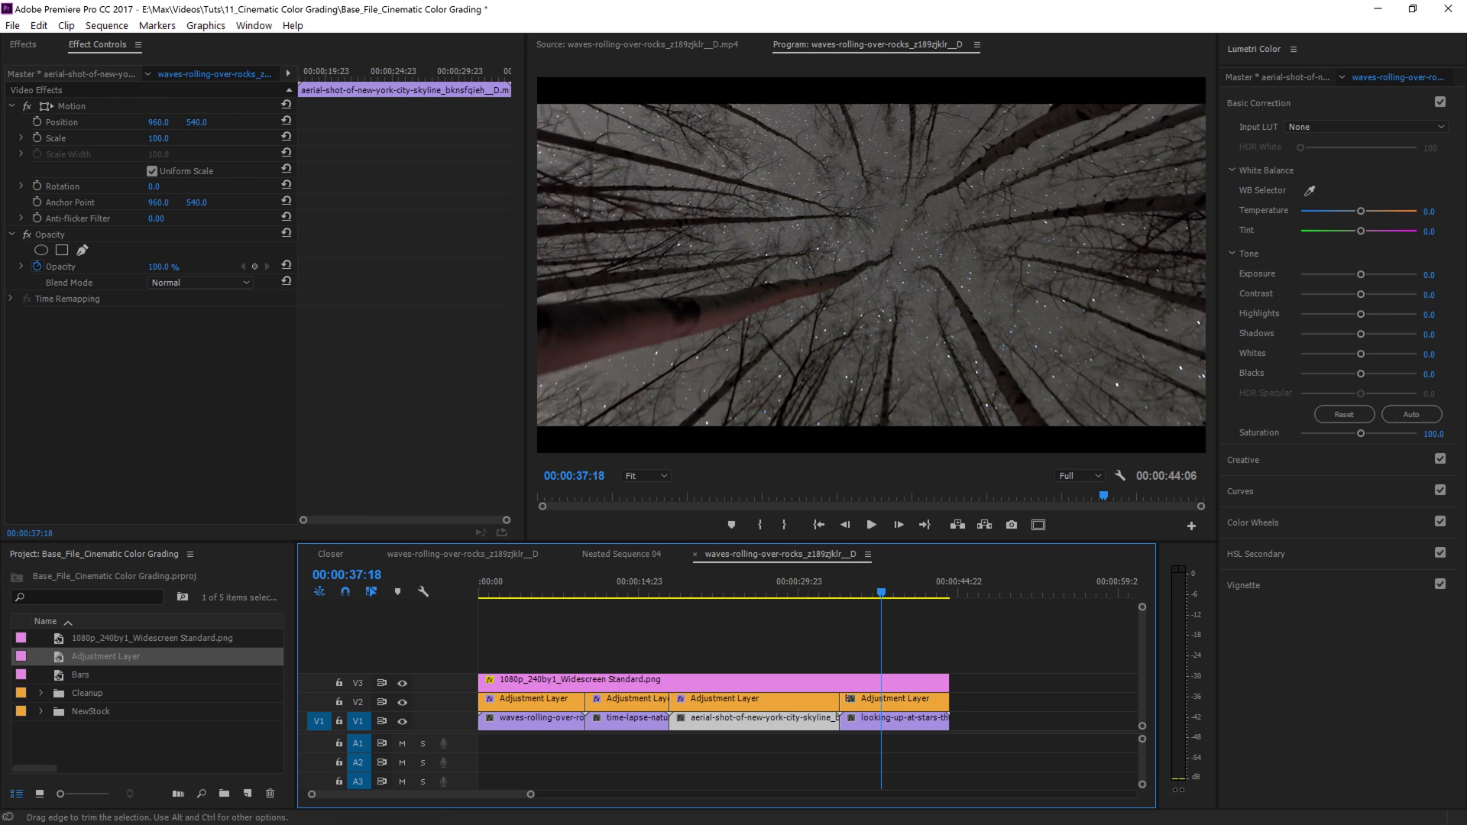
left_click(894, 699)
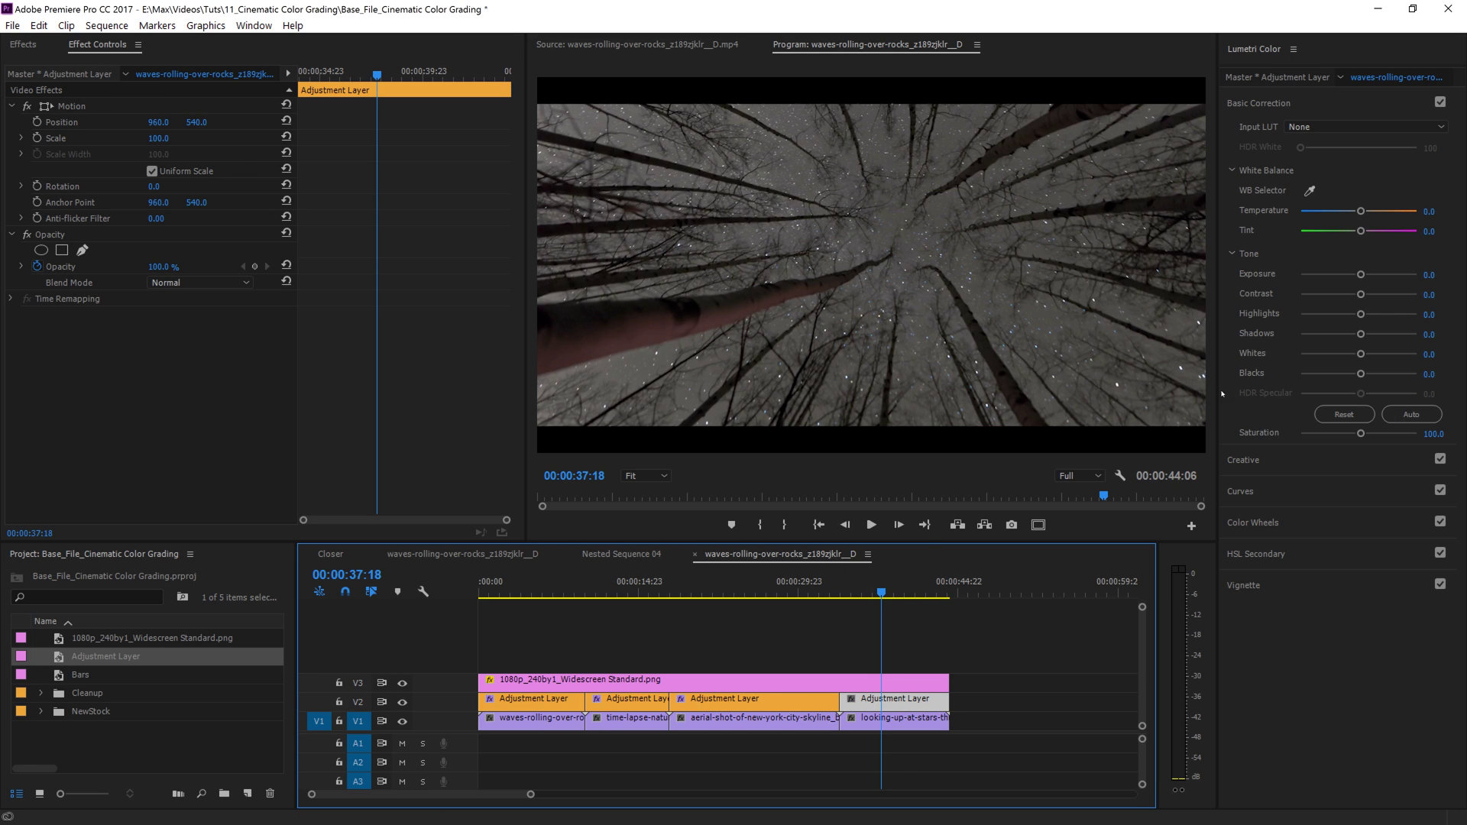
Browse the creative looks and apply CineSpace2383sRGB6bit at full intensity
left_click(1318, 463)
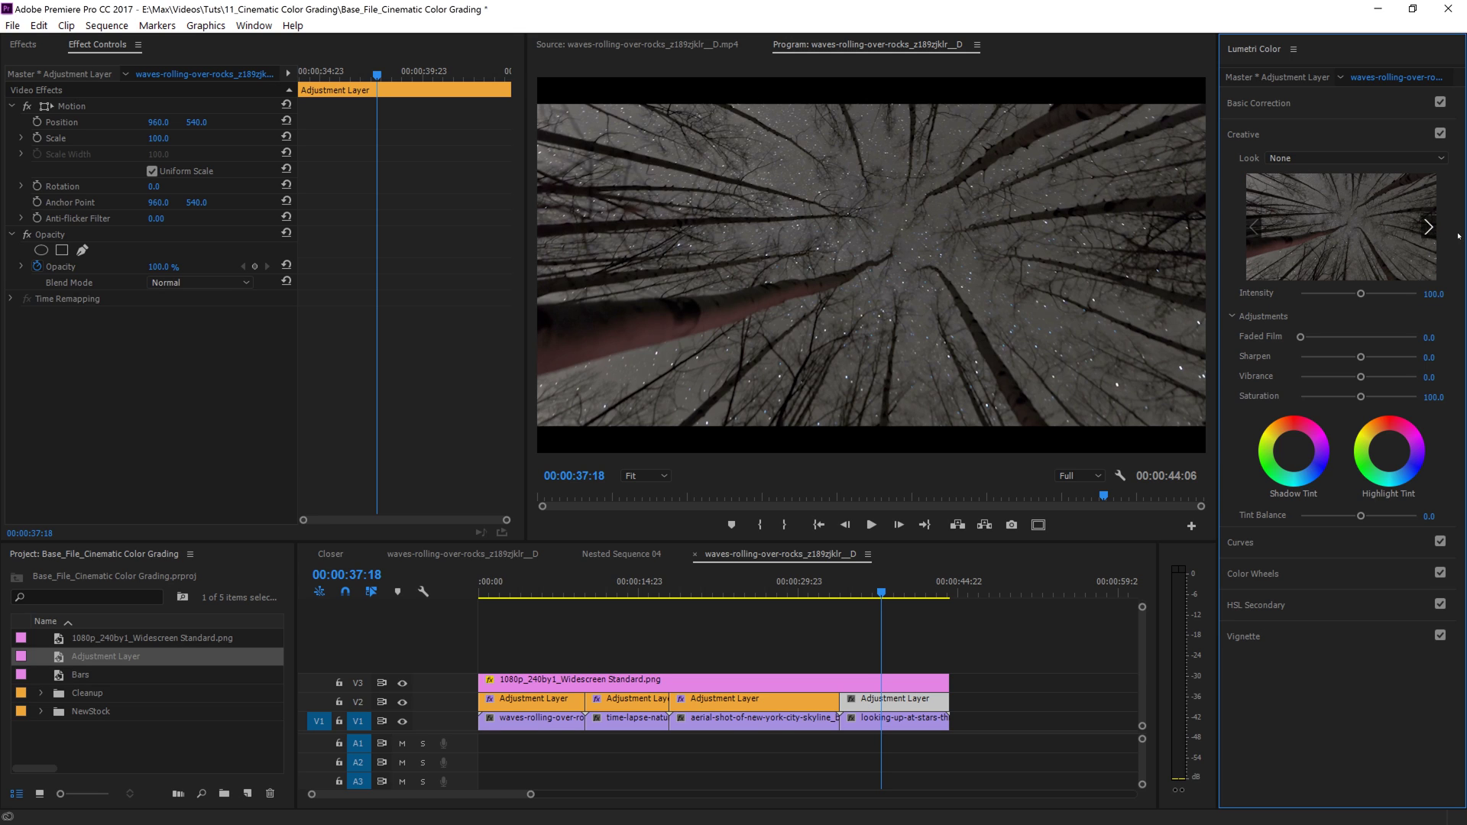
left_click(1429, 227)
left_click(1429, 227)
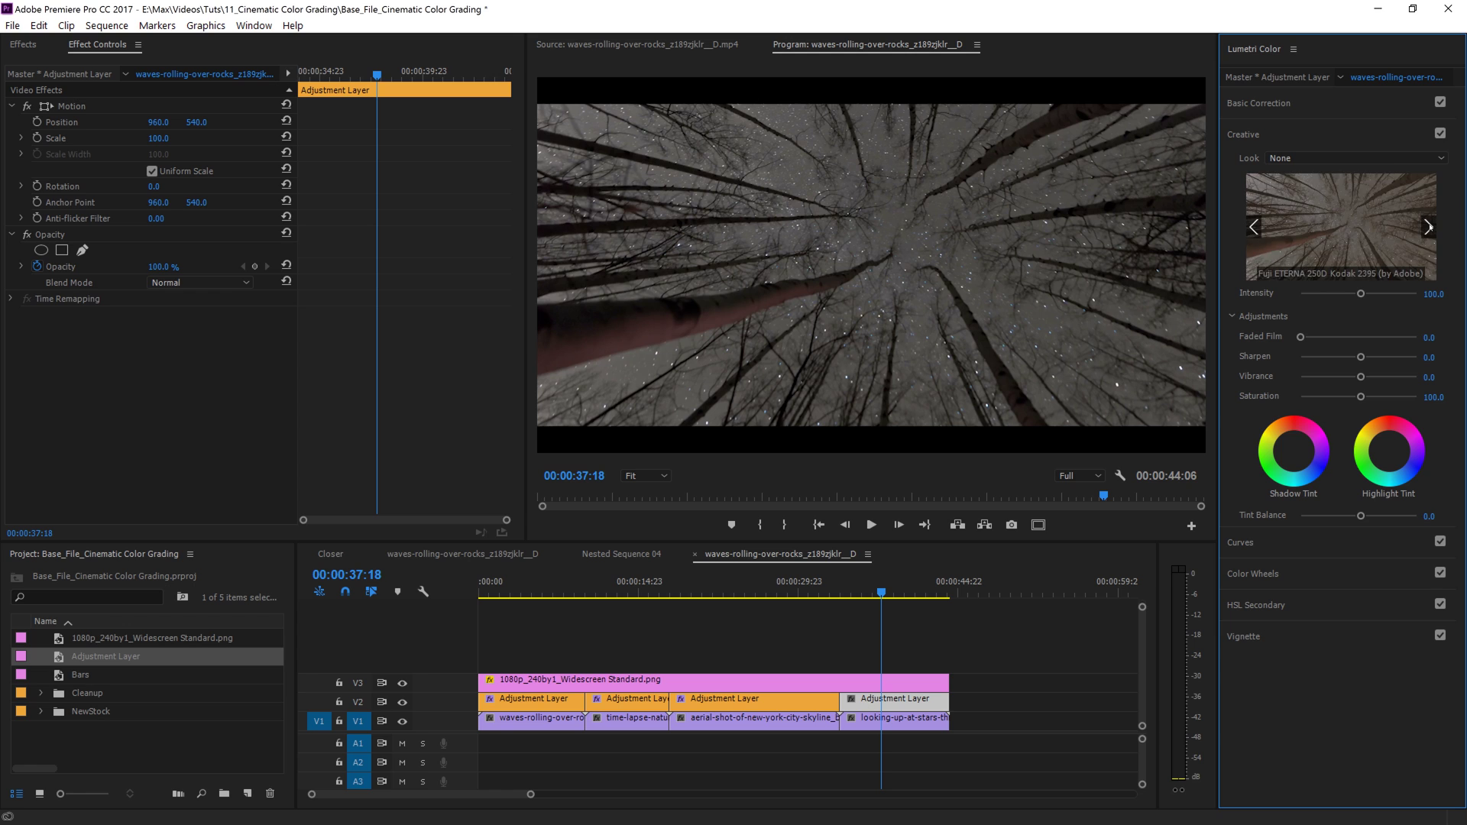
left_click(1429, 227)
left_click(1429, 227)
left_click(1429, 227)
left_click(1430, 227)
left_click(1430, 227)
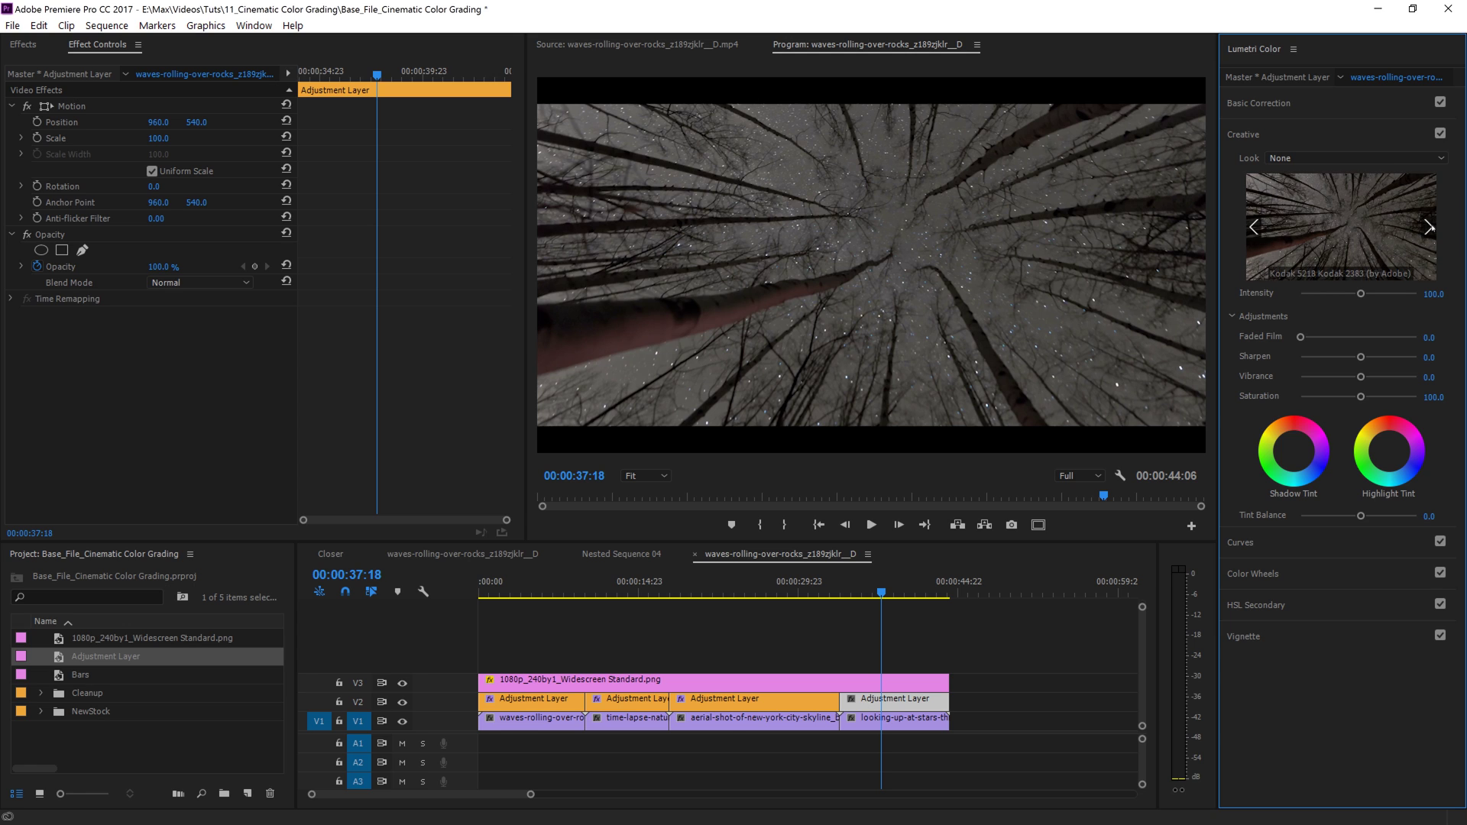
left_click(1430, 227)
left_click(1429, 227)
left_click(1380, 234)
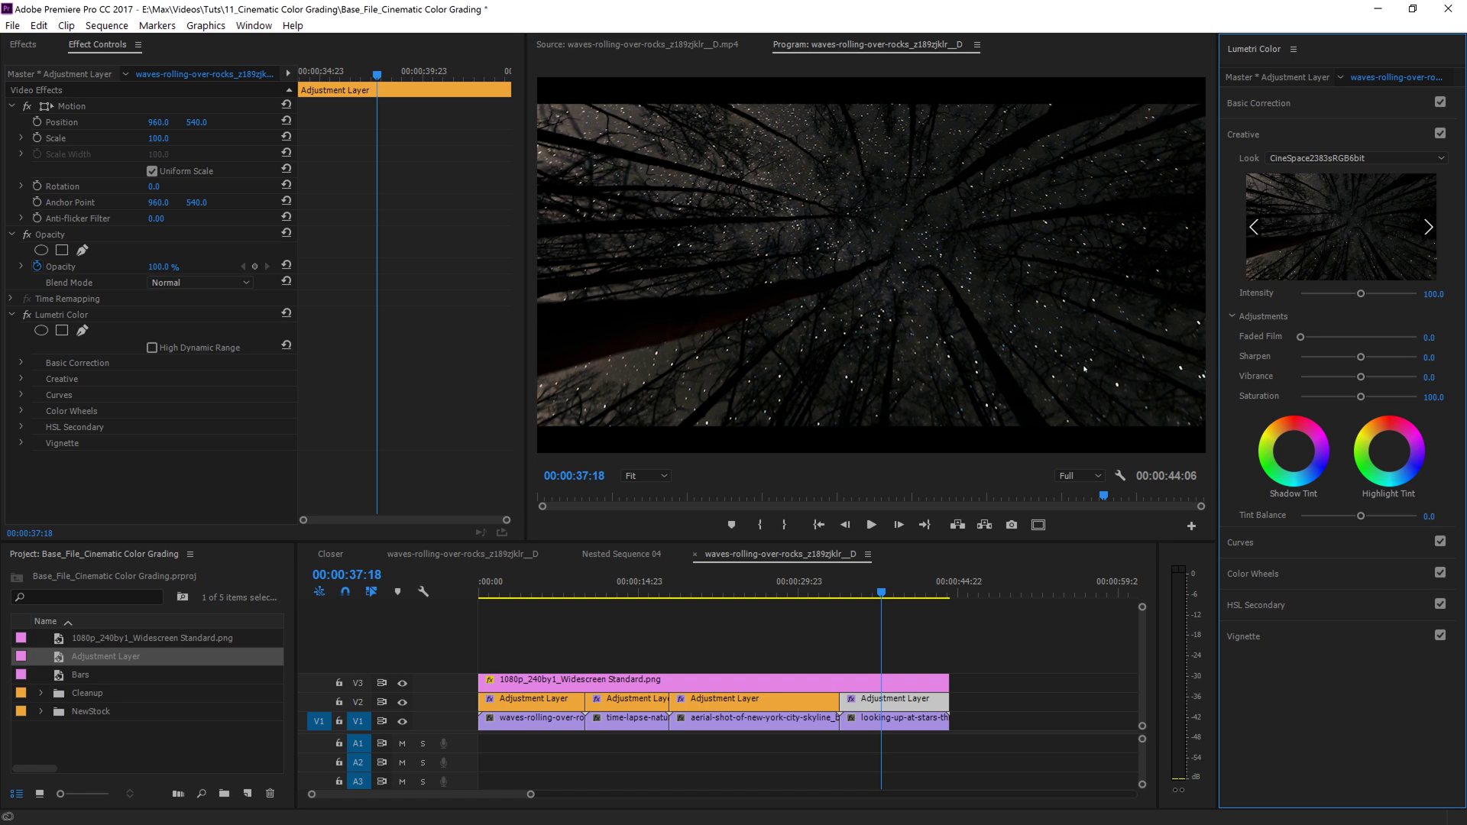
Set the stars shot's Temperature to -46.4 and play it back to check the blue cast
left_click(1253, 573)
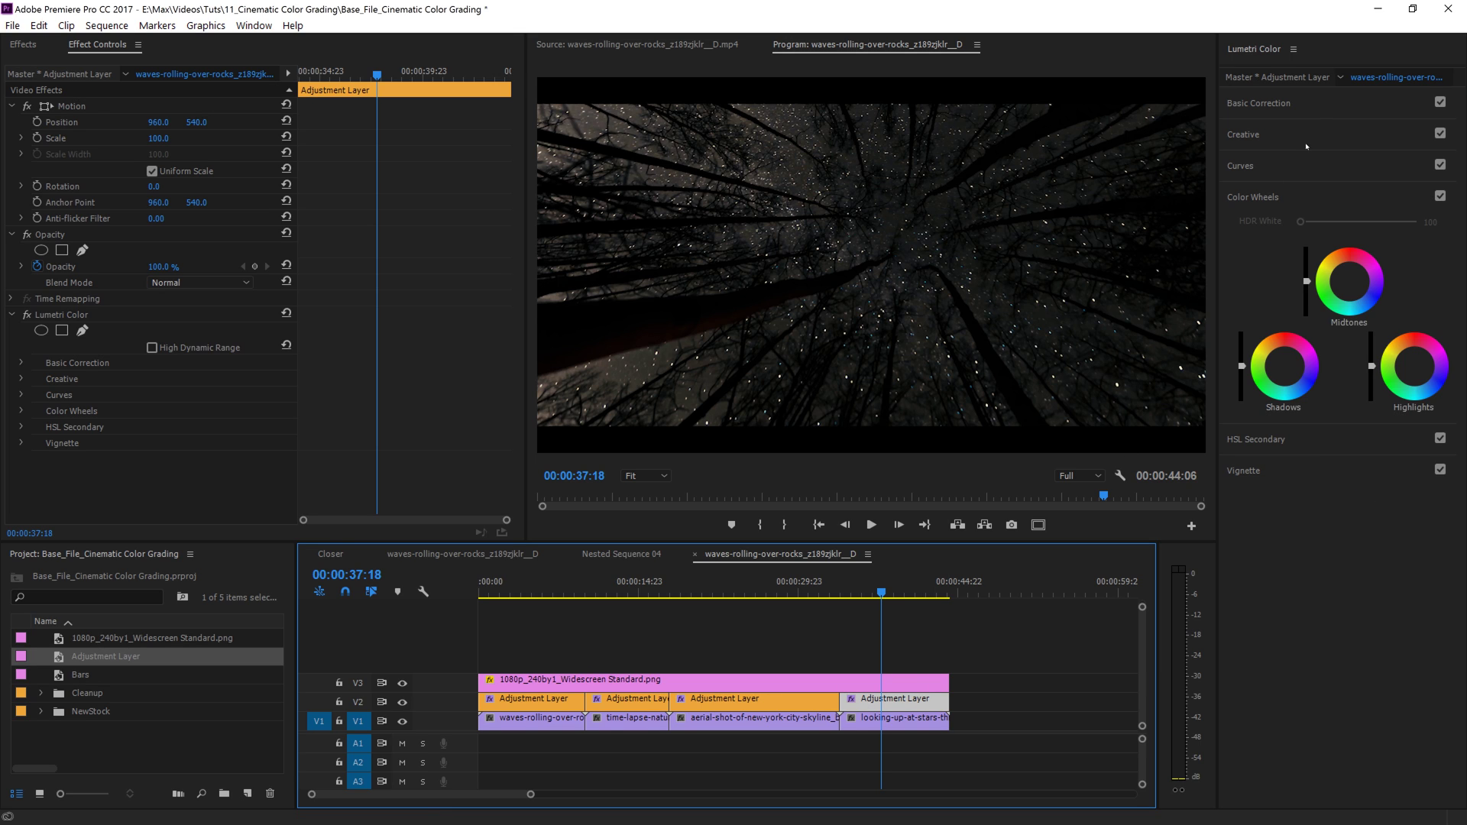
left_click(1339, 101)
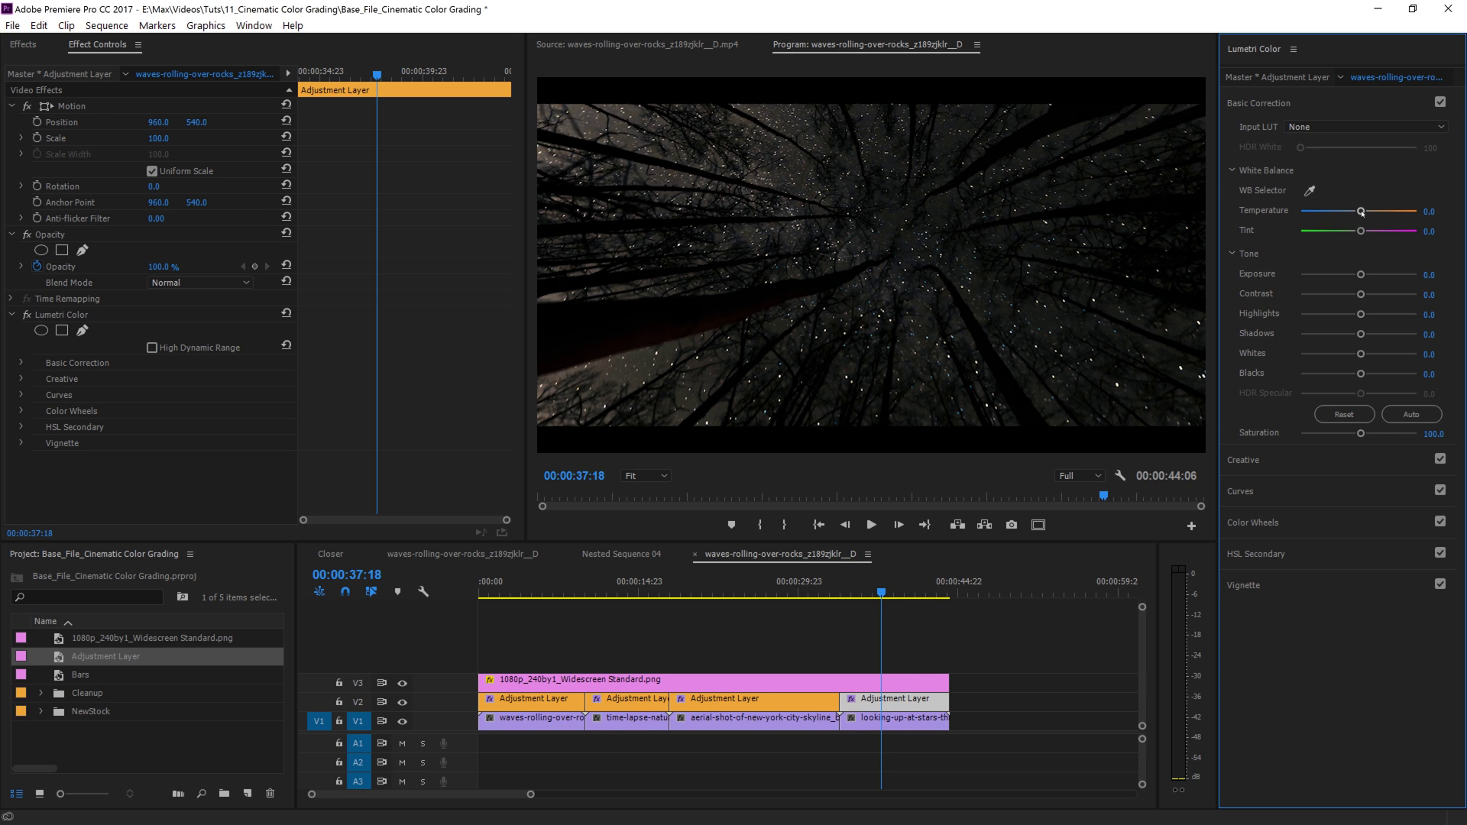
left_click_drag(1362, 211, 1332, 224)
key("space")
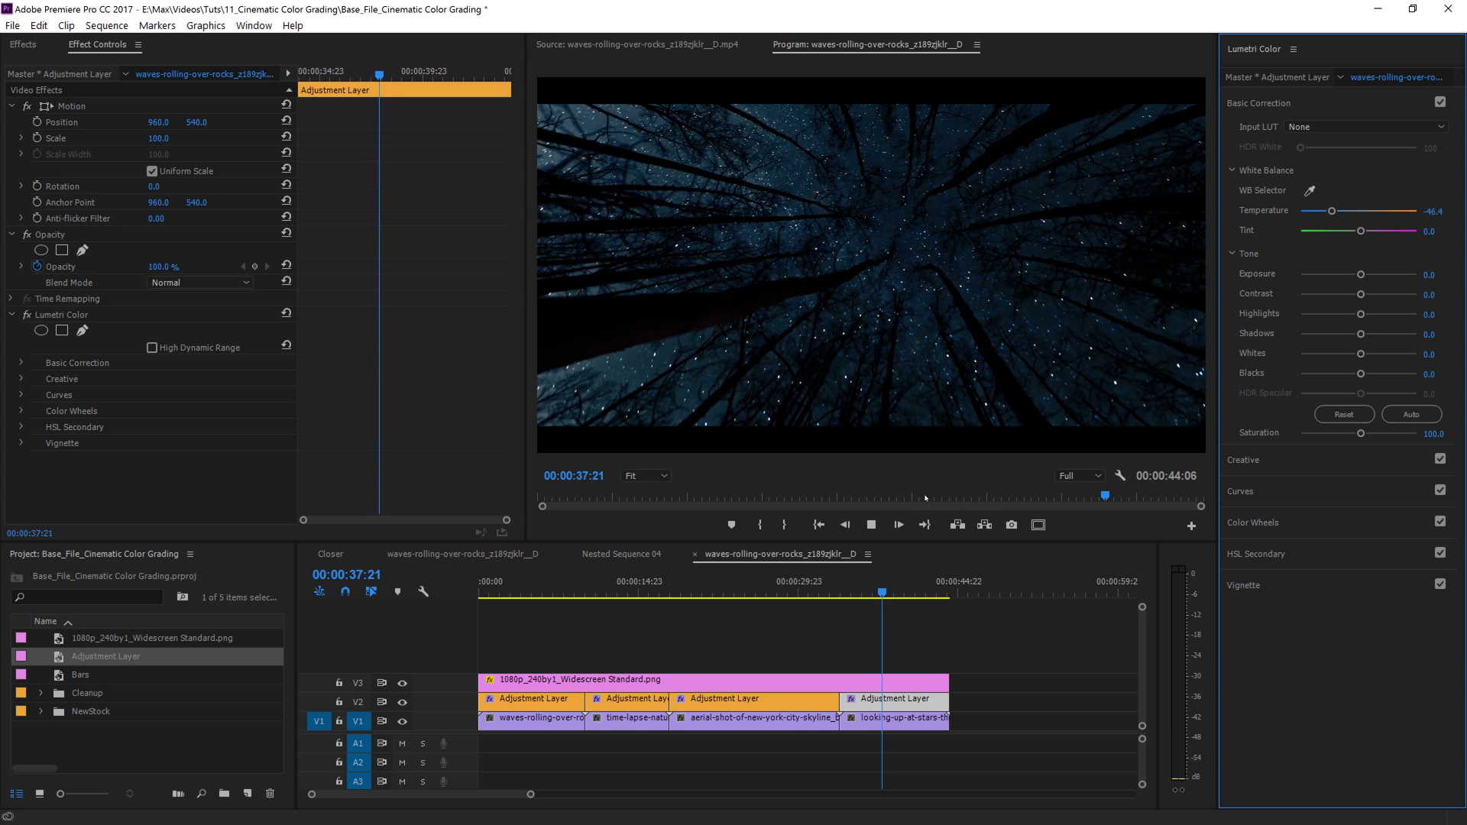
key("space")
left_click(480, 557)
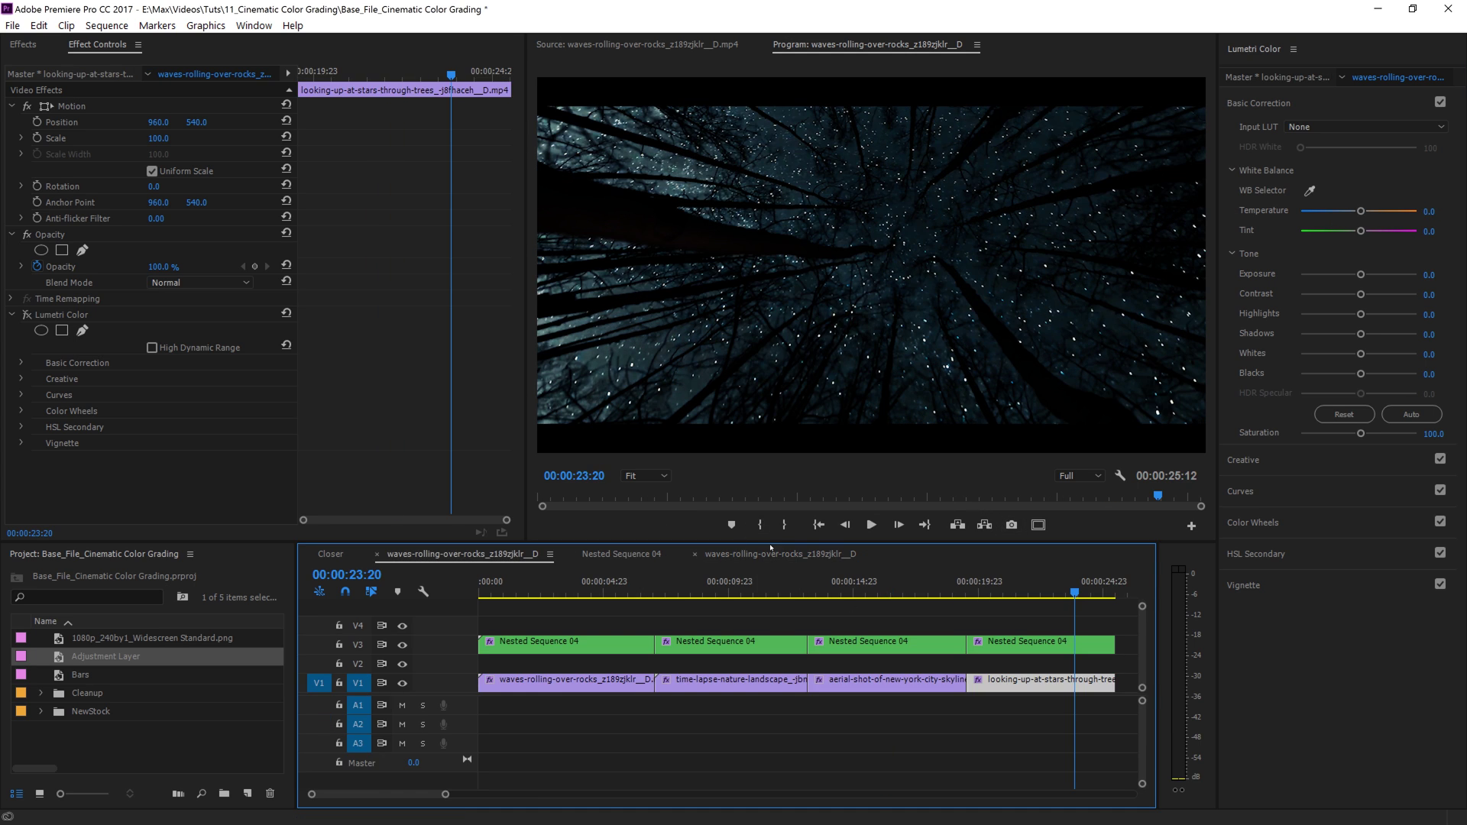
left_click(776, 554)
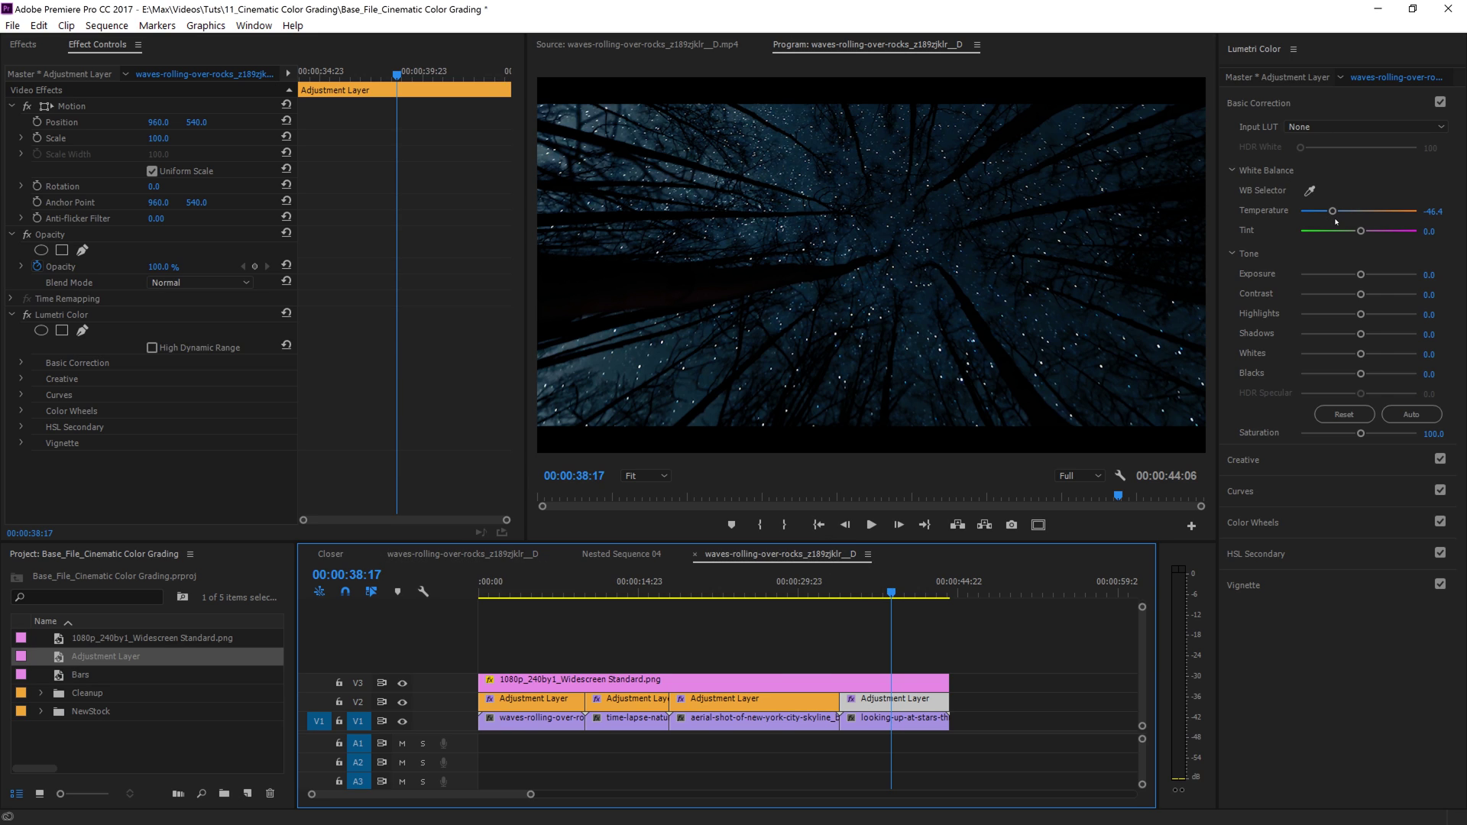
Drag the stars layer's Shadows wheel toward teal and compare with the wheels off and on
left_click(1321, 524)
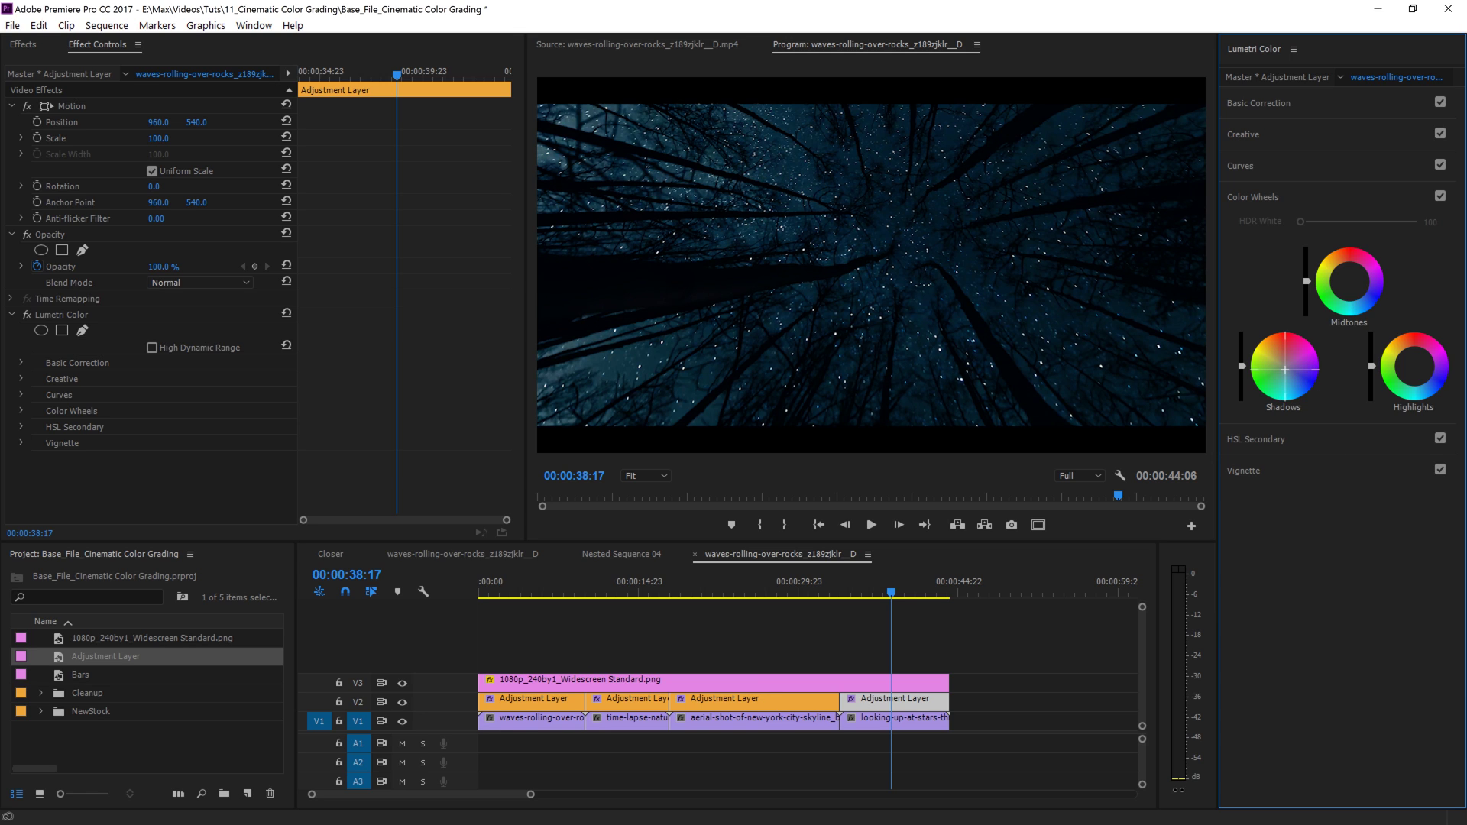
left_click_drag(1285, 370, 1285, 376)
left_click(1441, 197)
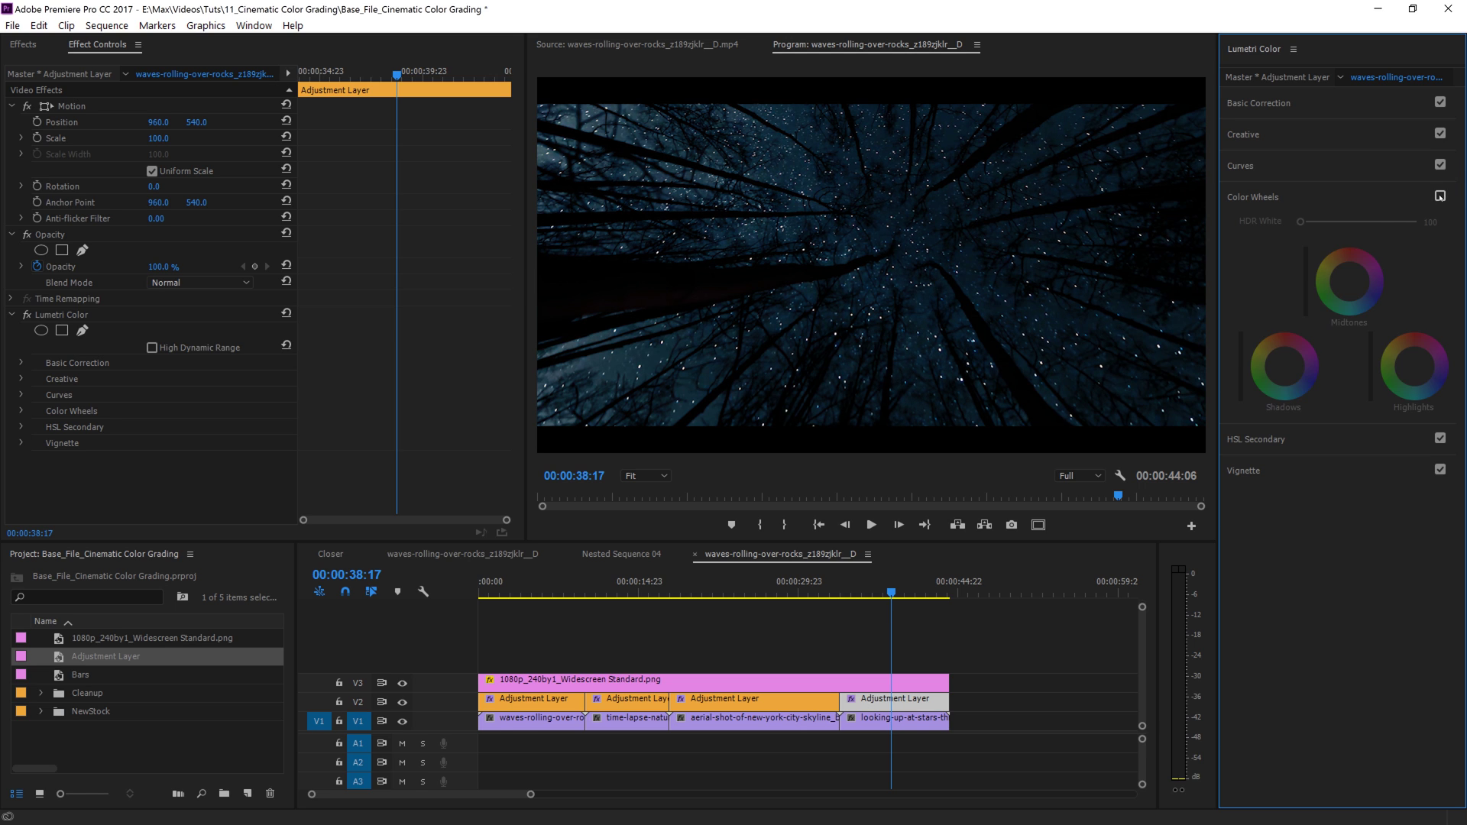
left_click(1441, 196)
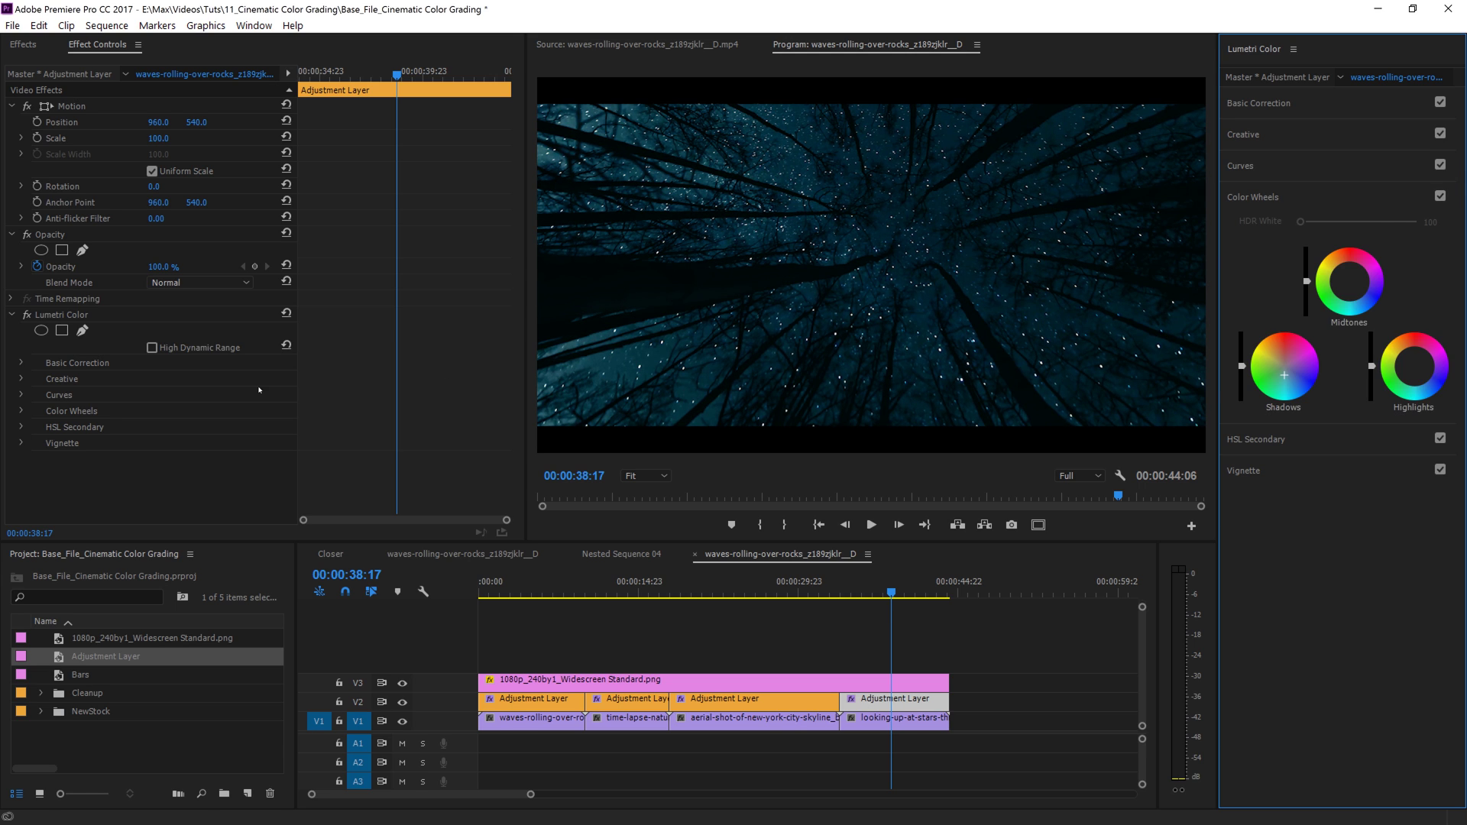
left_click(876, 594)
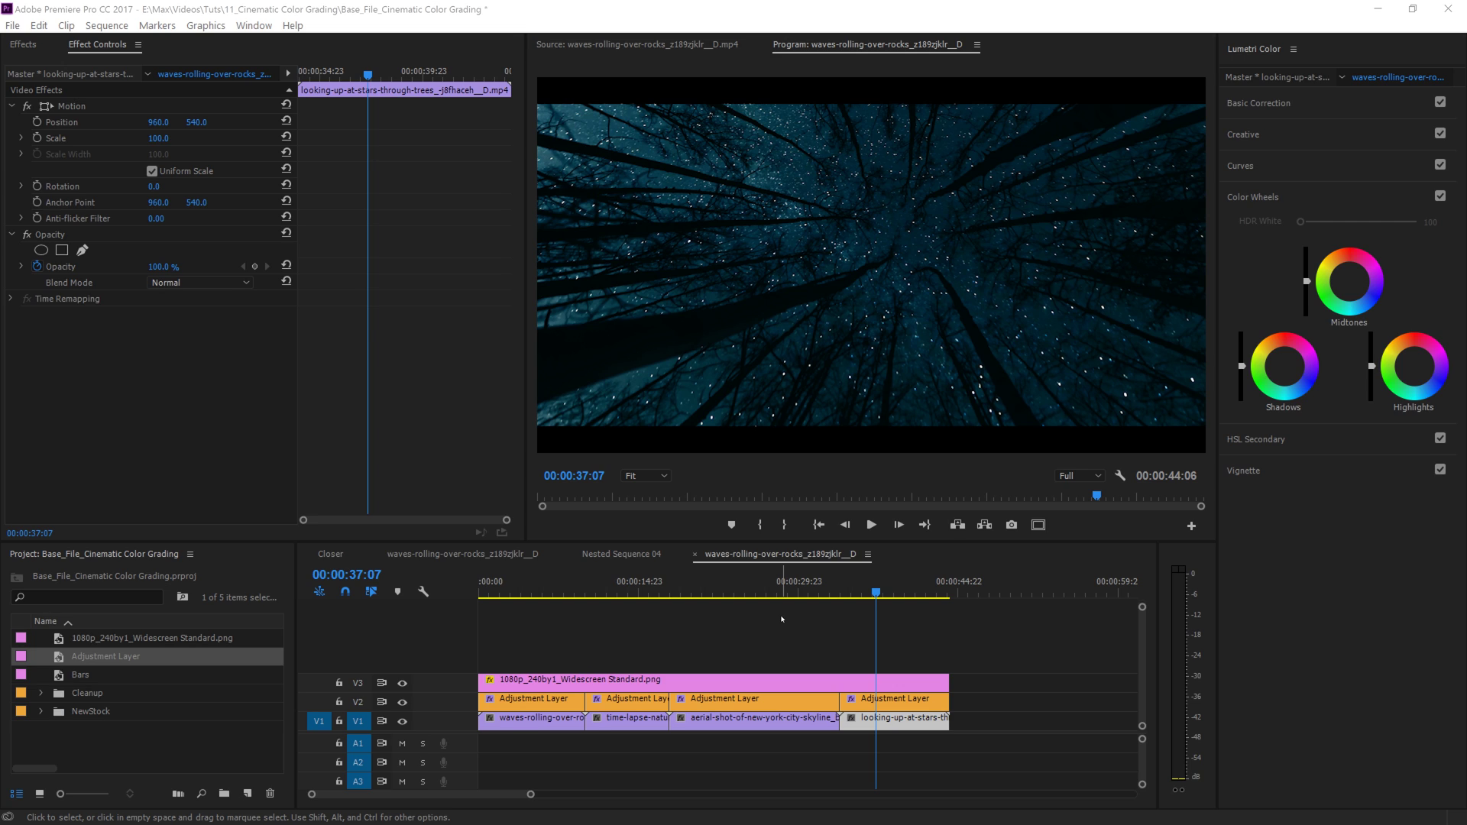